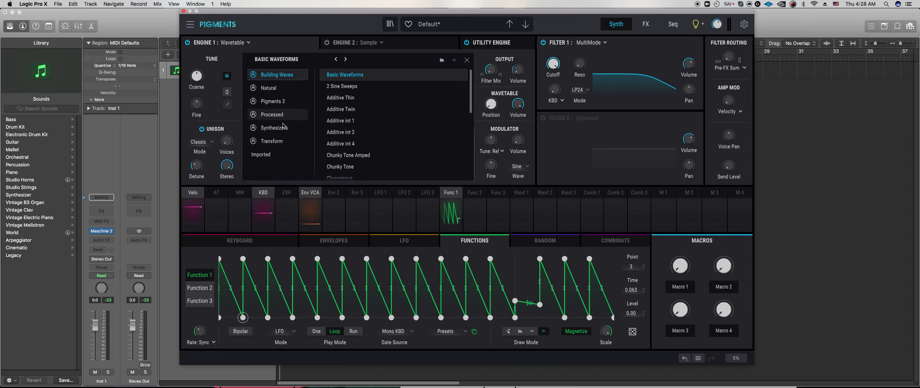
- Load the Drum Transients wavetable from the Transform category into Engine 1 and display it in 2D
scroll(363, 135, up, 3)
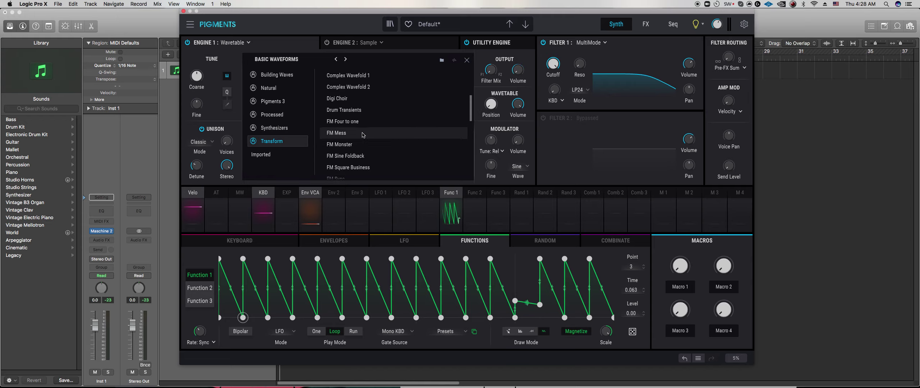
click(361, 126)
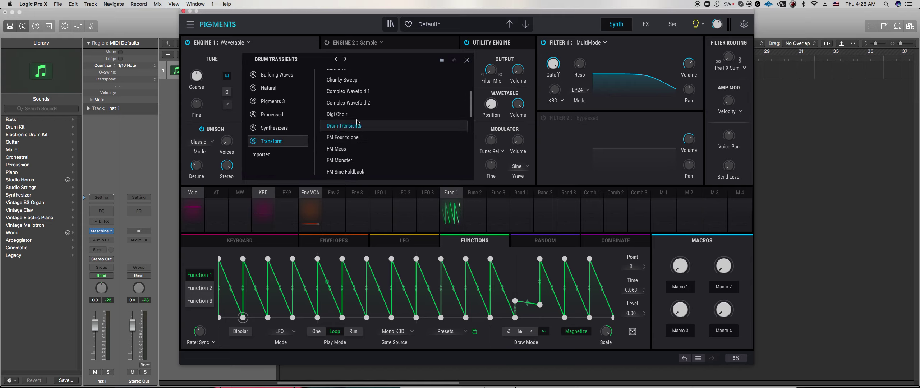
click(466, 60)
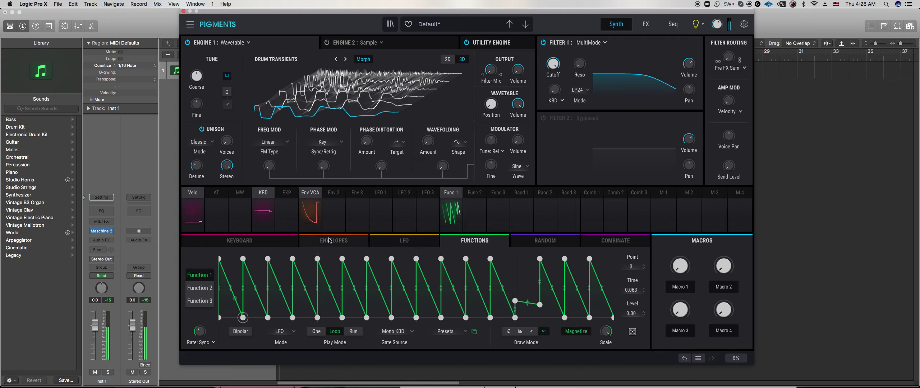
mouse_move(206, 70)
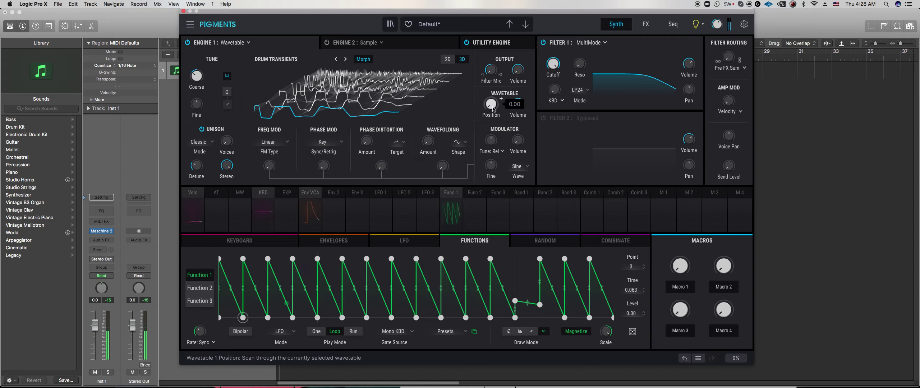
click(446, 58)
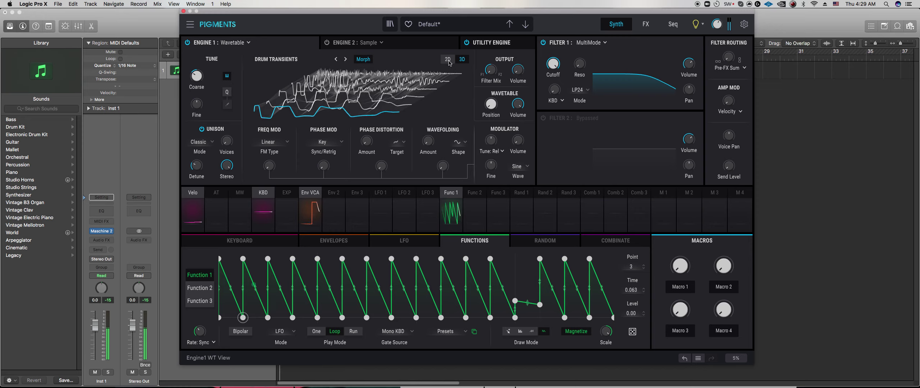
- Set Engine 1's FM amount to about 0.018 and its unison voices to about 1.28
drag(280, 164, 272, 163)
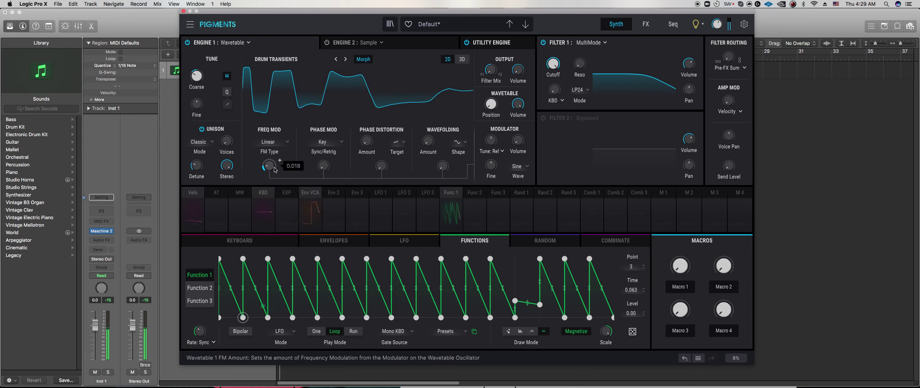
drag(232, 144, 231, 142)
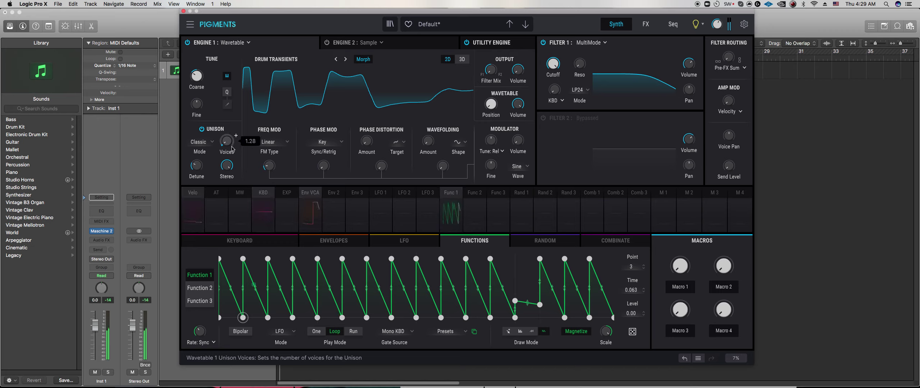
- Set the phase modulation sync source to Mod Osc with a modulation amount of about 0.396
drag(334, 166, 334, 160)
click(323, 141)
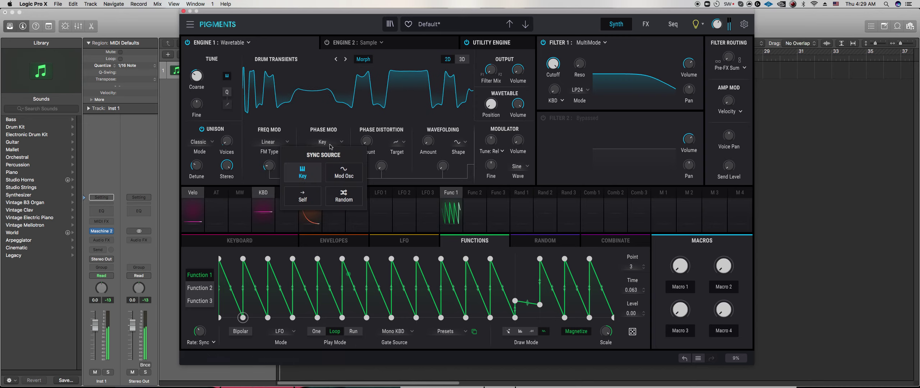
click(350, 179)
drag(323, 166, 323, 180)
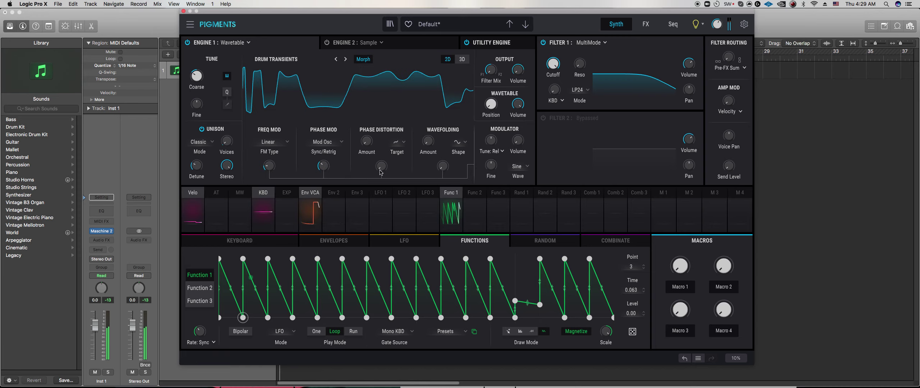
drag(334, 160, 334, 160)
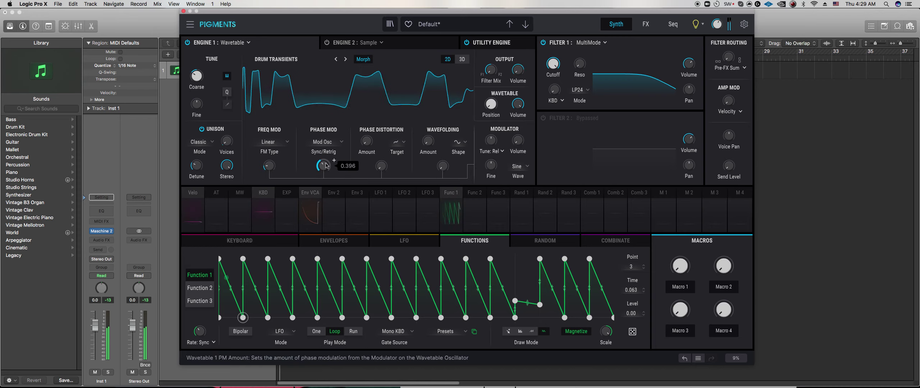
- Set Engine 1's phase distortion target to Fractalize and adjust the wavefolding amount and shape
click(398, 143)
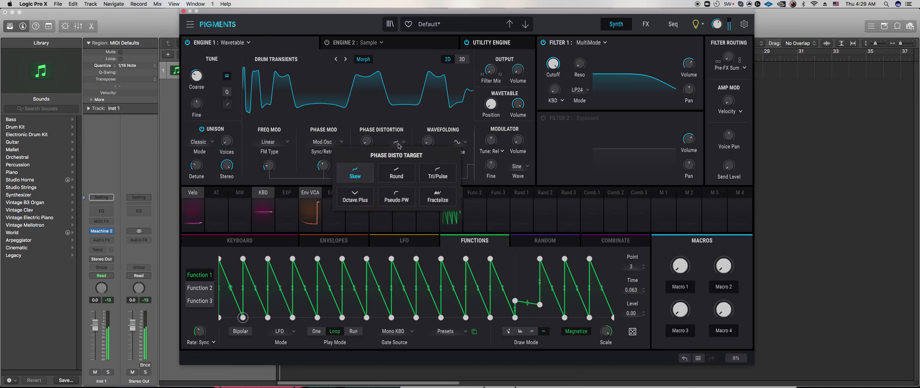
click(438, 197)
drag(367, 142, 367, 139)
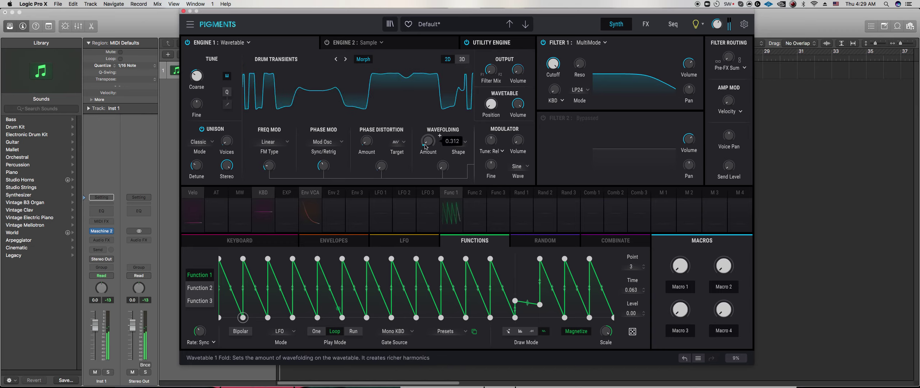
click(458, 145)
click(460, 179)
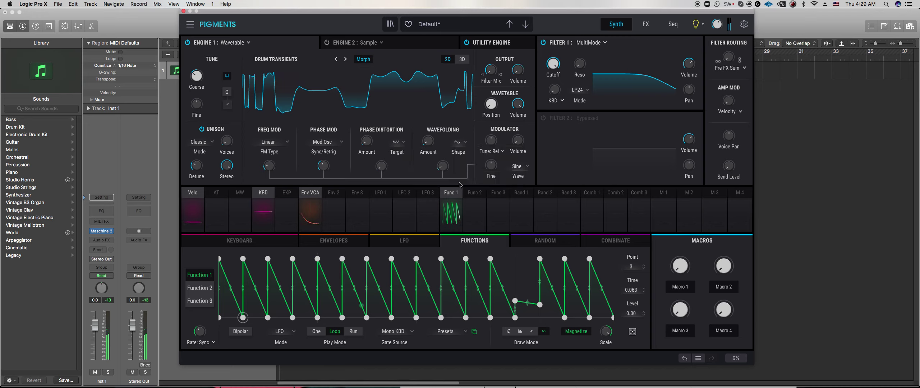
- Try White Noise, Sawtooth, Triangle, Sine and Ramp as the modulator wave
click(519, 166)
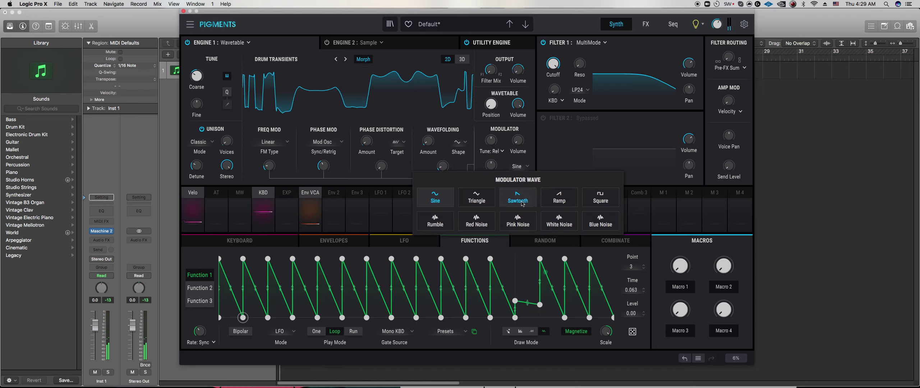
click(555, 220)
click(519, 167)
click(519, 196)
click(517, 166)
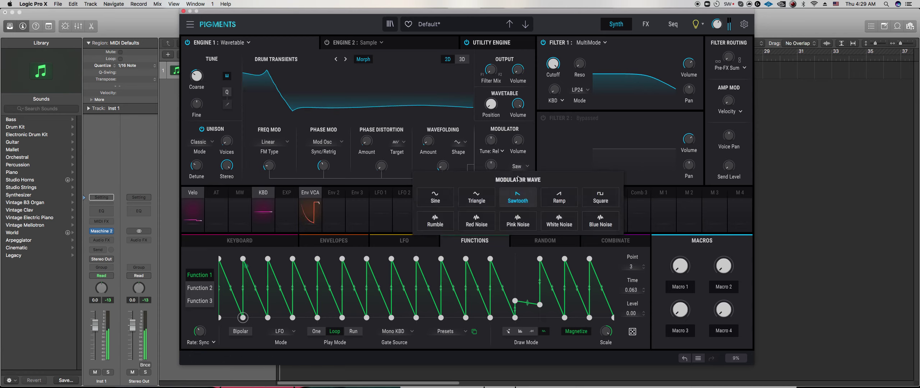
click(478, 197)
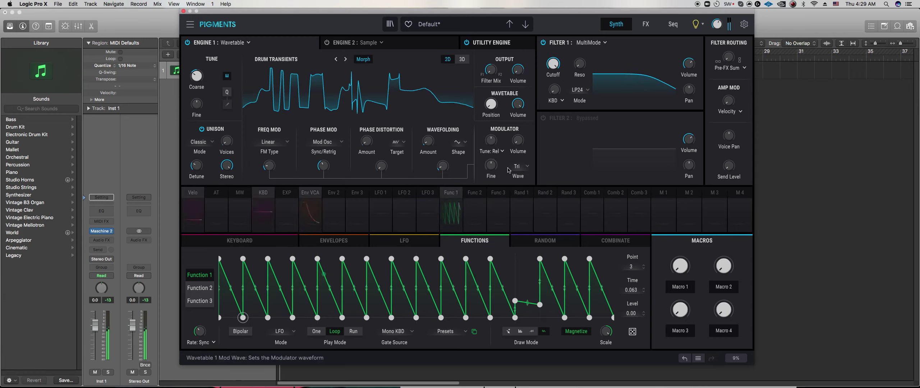
click(519, 166)
click(430, 196)
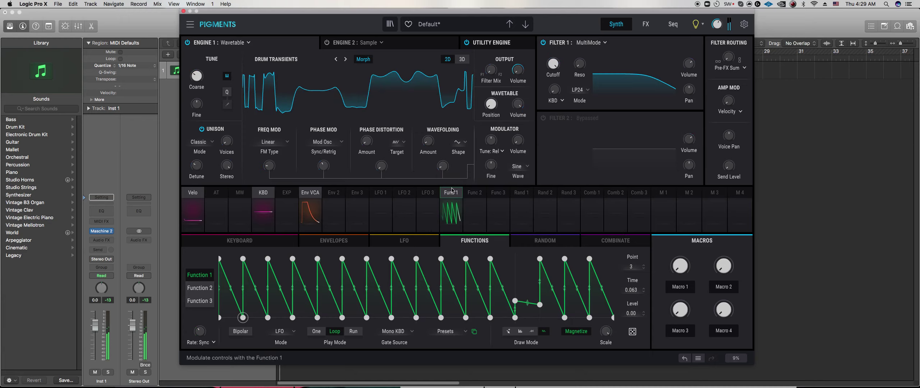
click(520, 166)
click(561, 199)
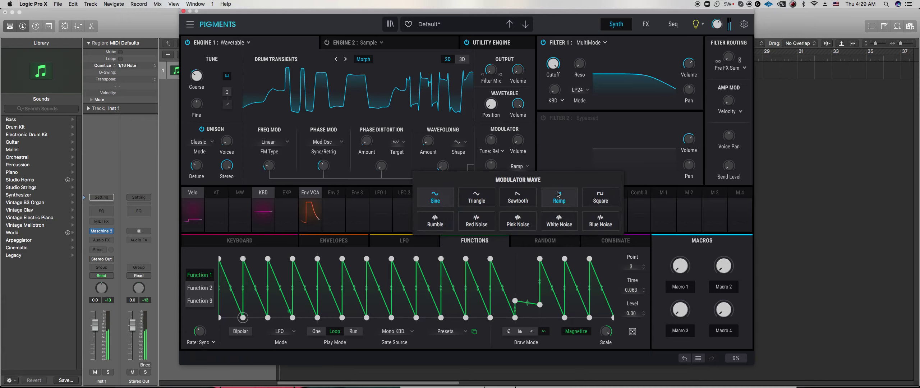
- Set the modulator wave to Square and slightly lower the Filter 1 cutoff
click(520, 166)
click(597, 199)
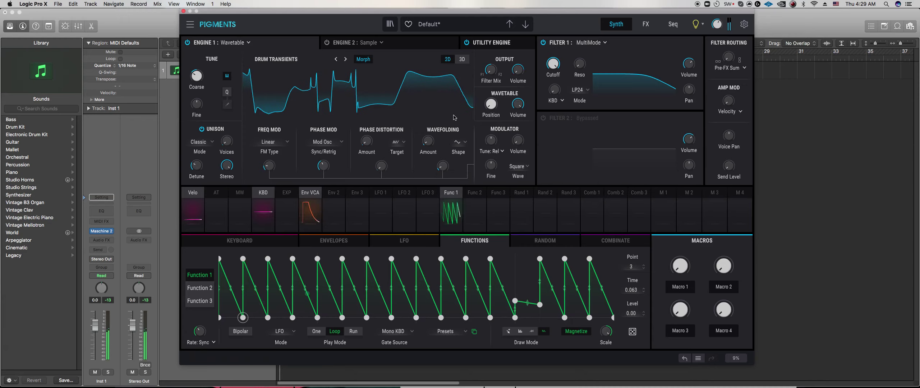
mouse_move(553, 63)
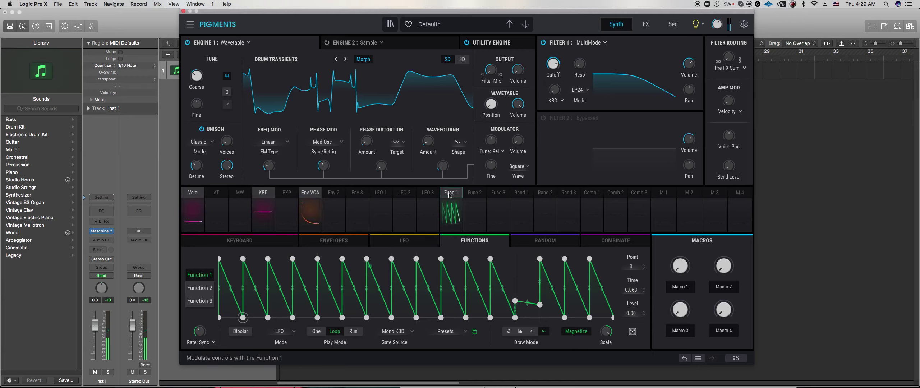
- Flatten Function 1 after its first decay by removing the peaks at times 0.063, 0.125 and 0.188
double_click(243, 258)
click(267, 259)
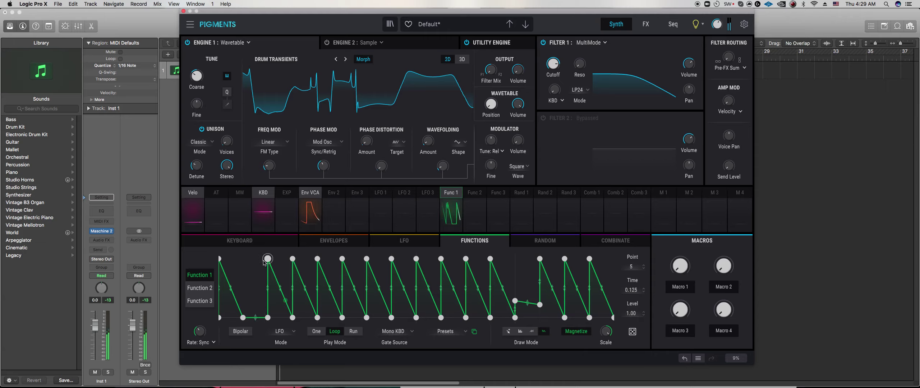
drag(267, 259, 292, 317)
mouse_move(236, 136)
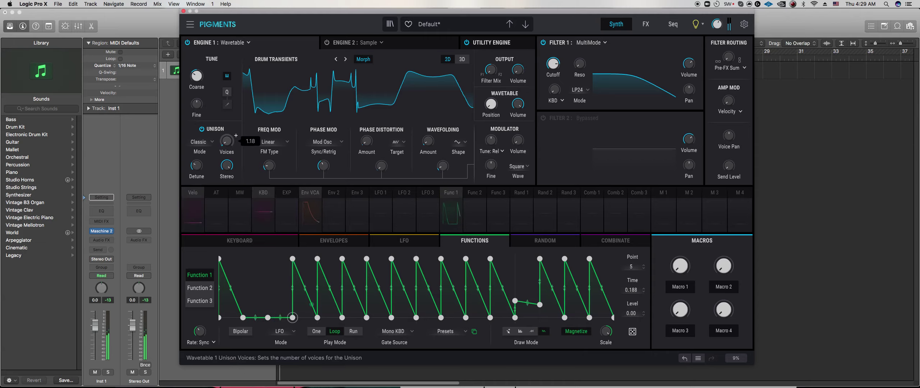
double_click(293, 258)
click(317, 318)
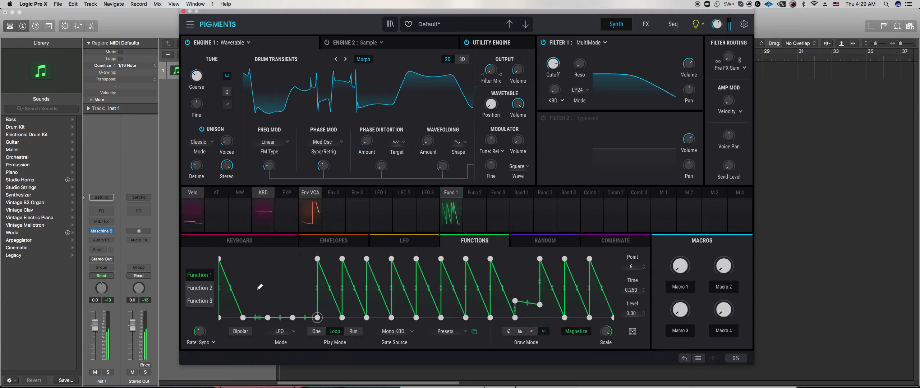
- Bend Function 1's first decay into a steeper curve and remove the four peaks from time 0.250 to 0.438
drag(231, 289, 224, 276)
double_click(342, 258)
click(451, 212)
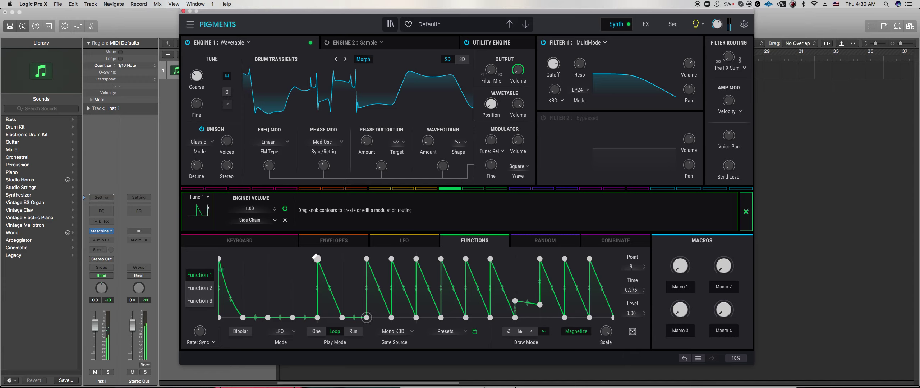
double_click(317, 258)
double_click(367, 259)
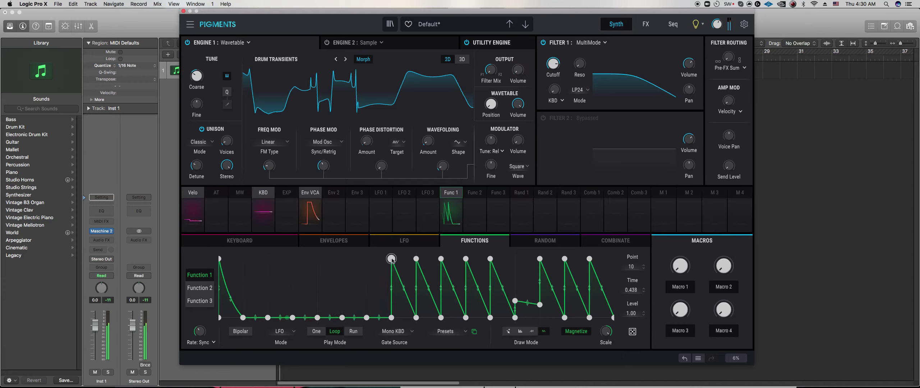
double_click(391, 259)
- Draw two new peaks after Function 1's first decay, placing the second at time 0.125 and level 0.659
drag(272, 304, 261, 251)
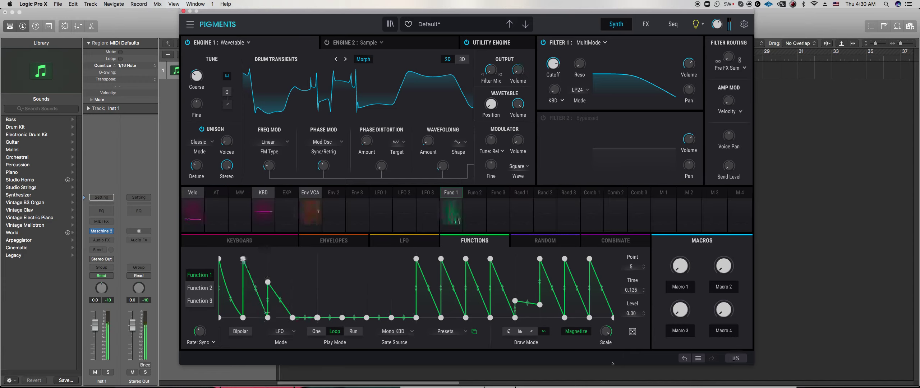
click(512, 332)
click(268, 283)
drag(256, 289, 282, 285)
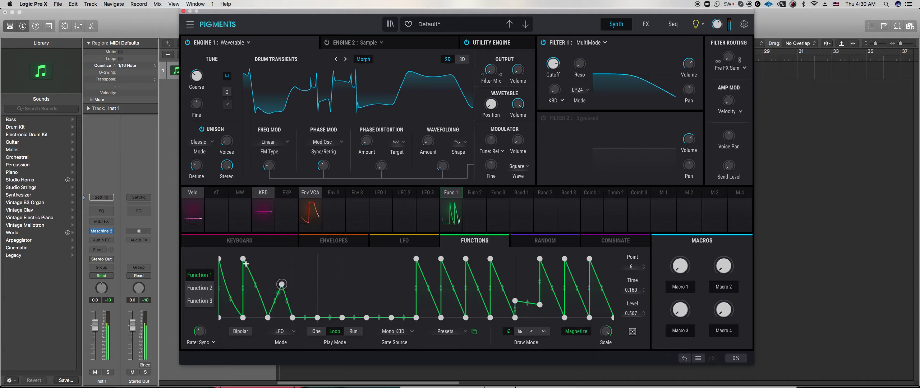
drag(268, 318, 261, 317)
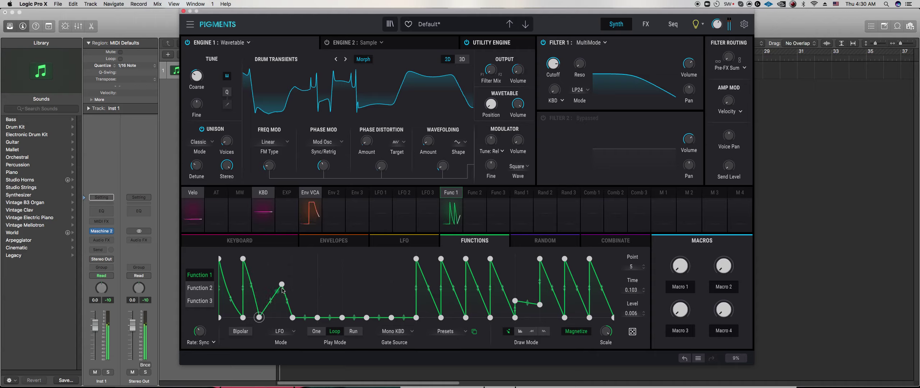
drag(282, 289, 274, 289)
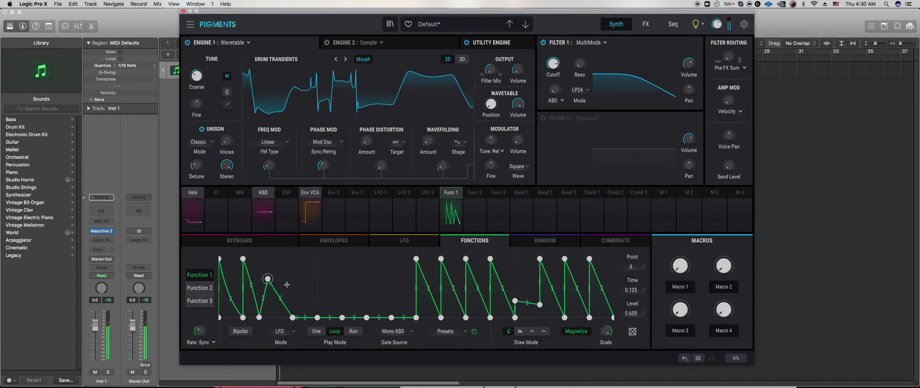
- Add three more peaks to Function 1, the first at time 0.188, level 0.835 and the last at time 0.313, level 0.787
double_click(256, 275)
right_click(256, 275)
drag(293, 279, 292, 268)
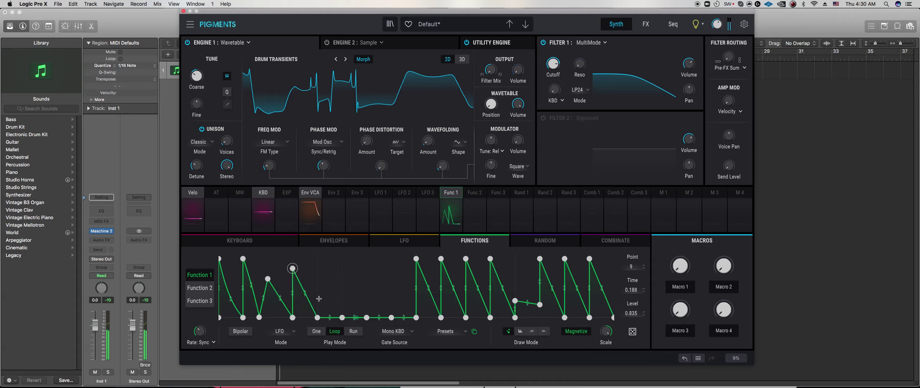
double_click(327, 272)
double_click(342, 283)
drag(342, 284, 343, 271)
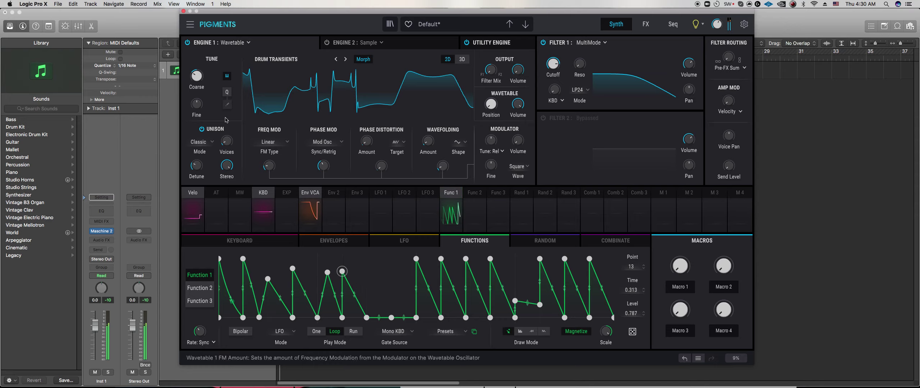
- Lengthen the attack and release of the Env VCA envelope
mouse_move(227, 141)
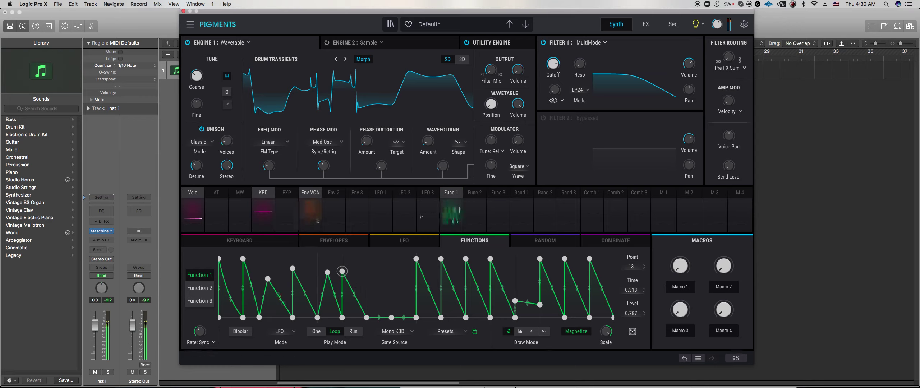
click(321, 241)
mouse_move(307, 309)
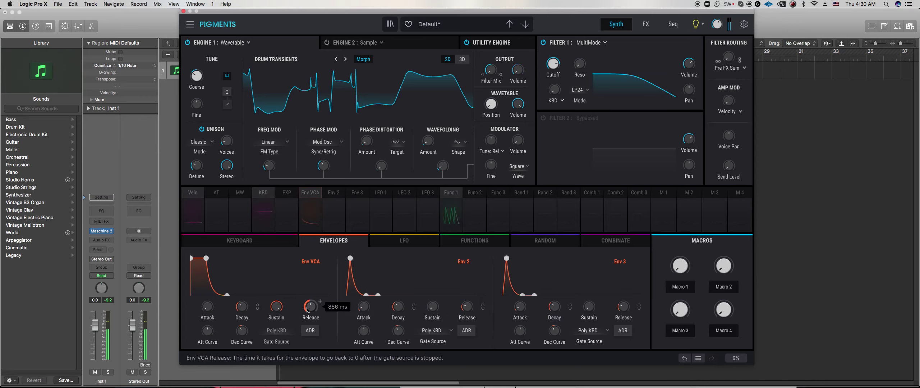
mouse_move(212, 313)
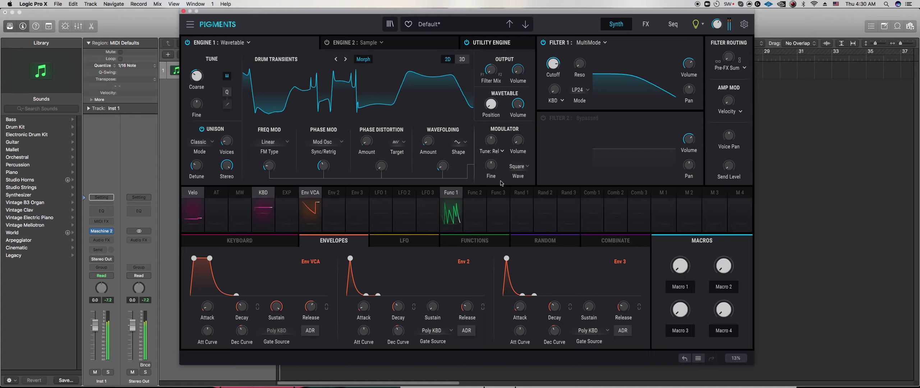
mouse_move(227, 141)
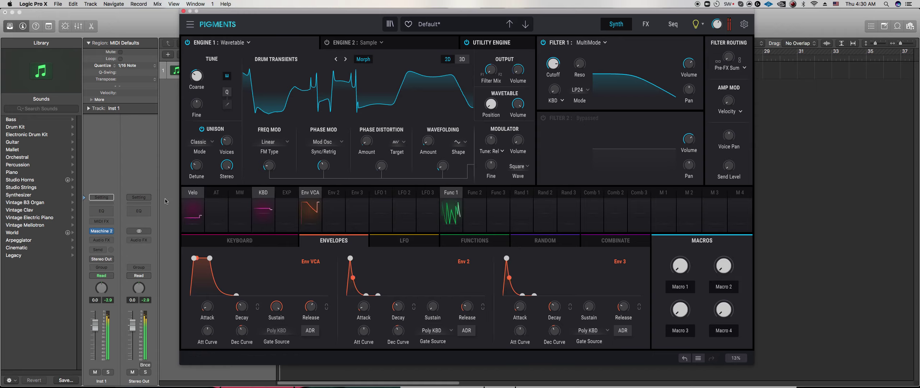
- Adjust Engine 1's unison detune and set its unison voices to 3.22
mouse_move(197, 170)
drag(196, 171, 196, 174)
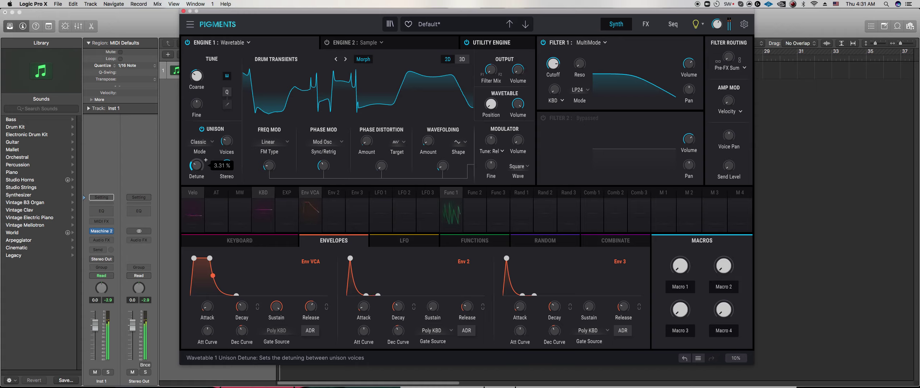
drag(196, 174, 197, 178)
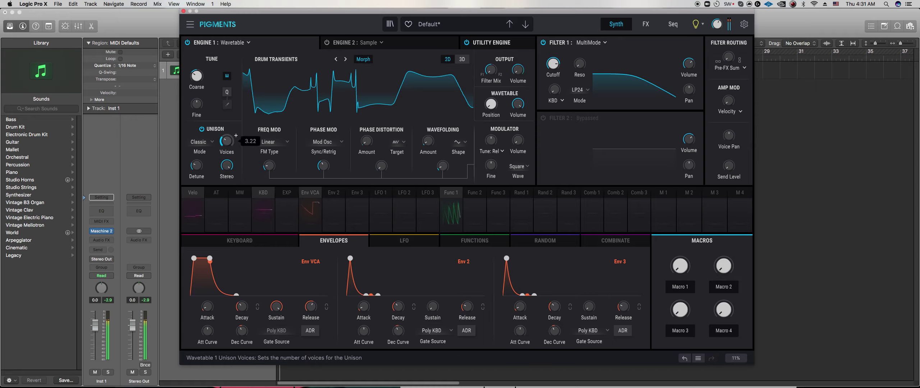
drag(197, 165, 197, 162)
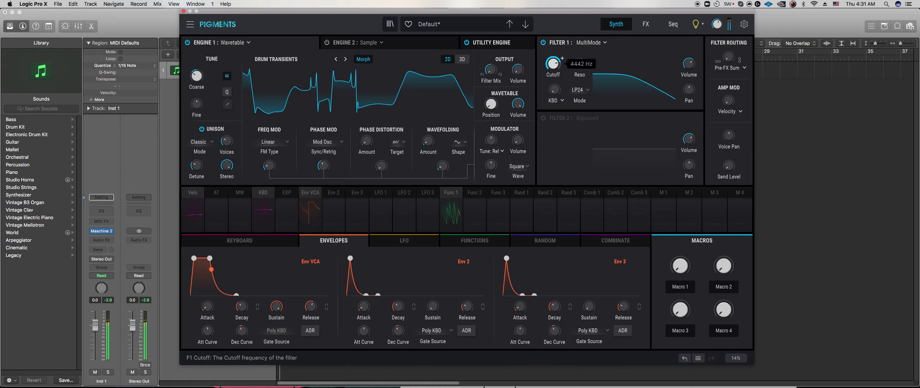
- Lower Filter 1's cutoff frequency and add some resonance
drag(574, 71, 553, 58)
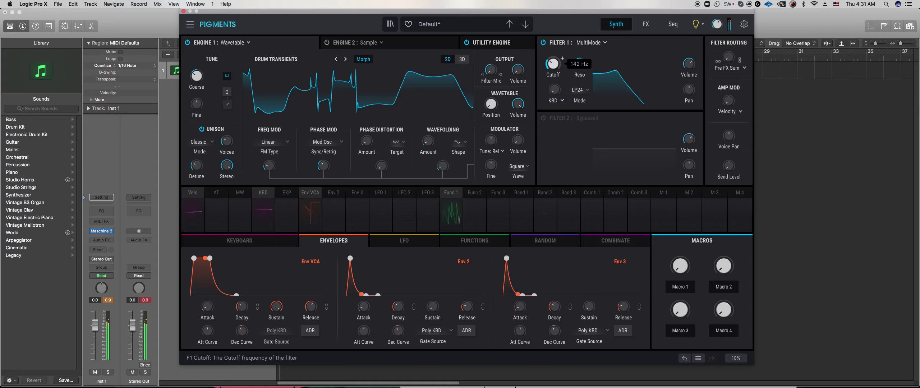
drag(554, 57, 553, 57)
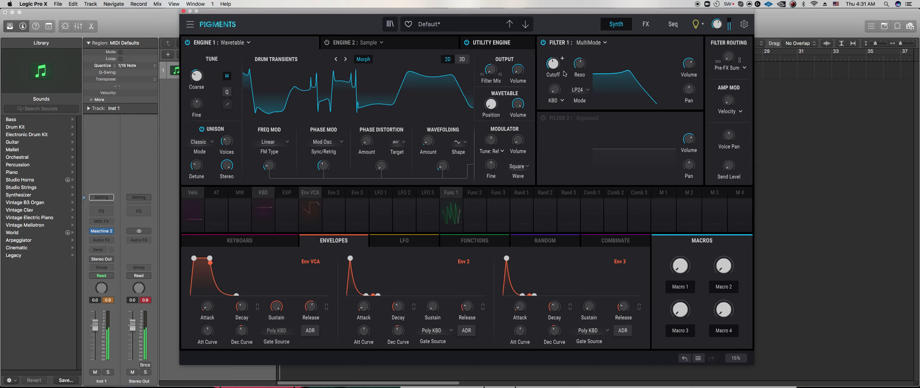
- Set Function 2 to Run and shape it flat until time 0.500, then rising to level 1.00 at time 0.875
click(381, 193)
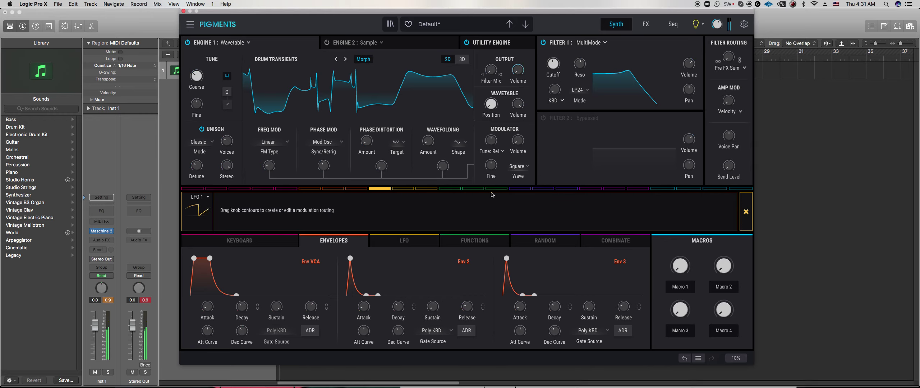
click(473, 189)
click(463, 252)
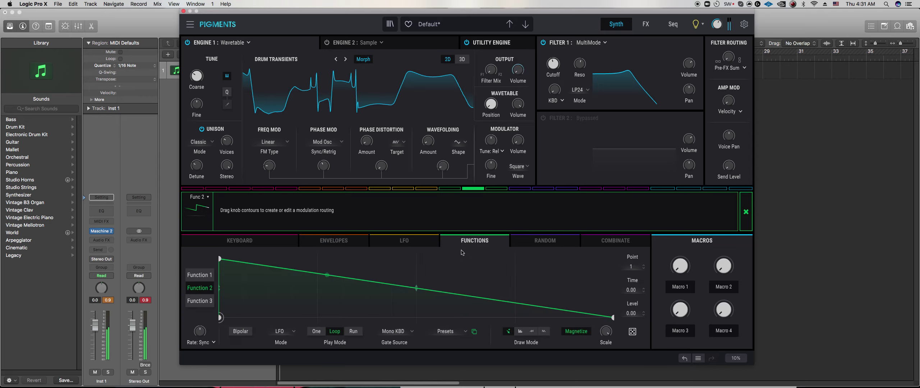
click(354, 331)
drag(220, 258, 490, 266)
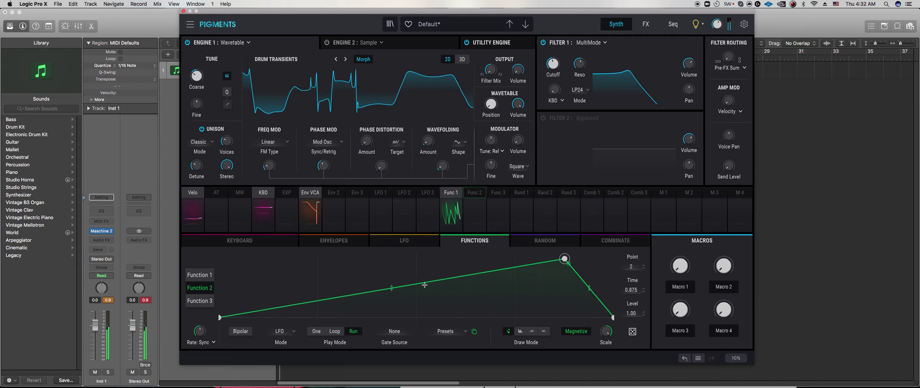
drag(384, 291, 392, 317)
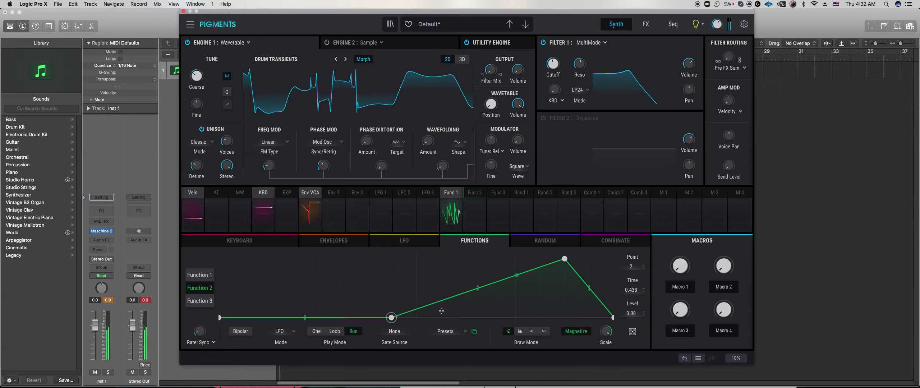
drag(391, 318, 416, 318)
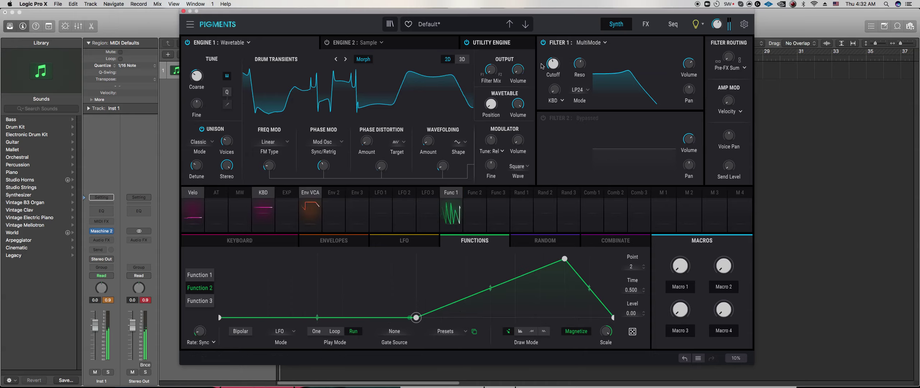
- Route Function 2 to Filter 1's cutoff with a modulation amount of 0.52
mouse_move(562, 59)
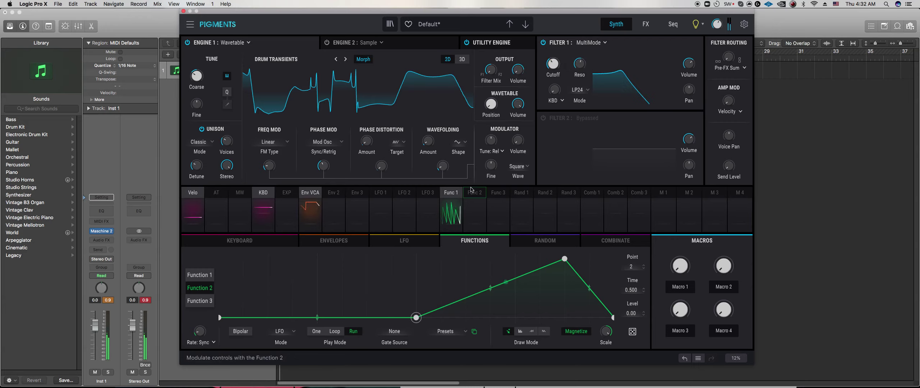
click(475, 205)
drag(549, 57, 549, 51)
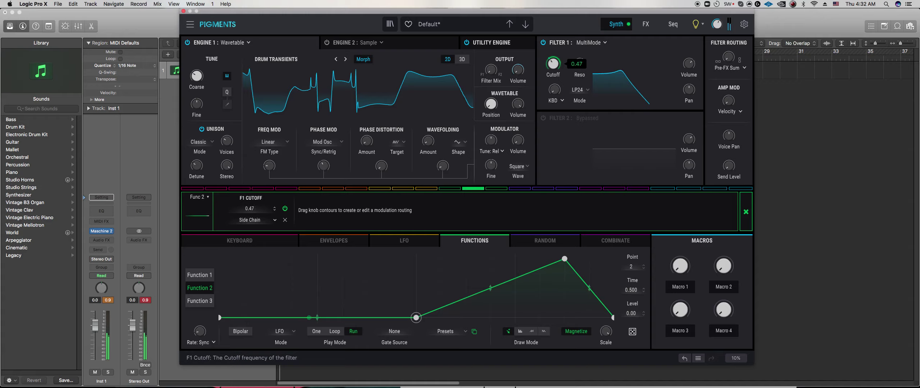
drag(549, 51, 549, 50)
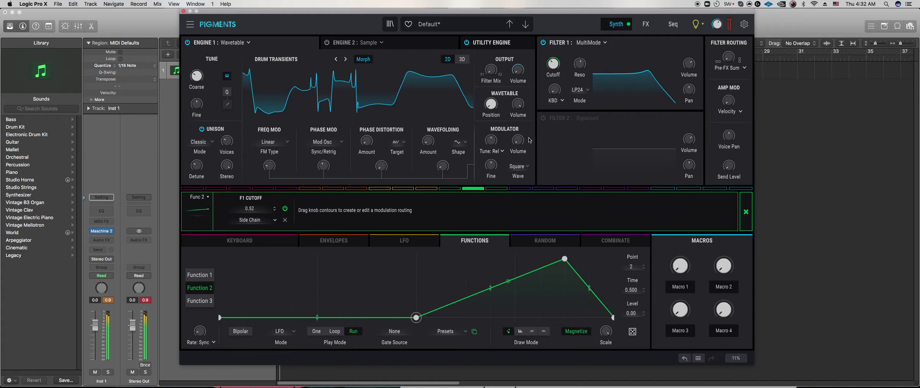
mouse_move(554, 64)
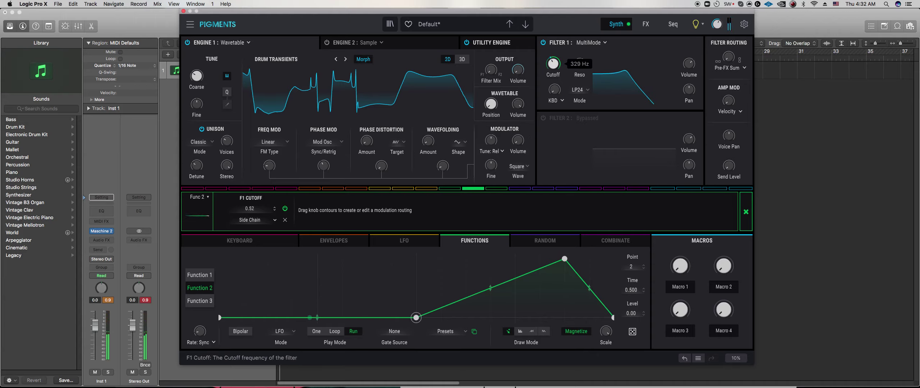
- Raise Function 2's middle point slightly and move its peak to time 0.938 at level 1.00
drag(417, 318, 418, 314)
click(565, 259)
drag(566, 262, 594, 261)
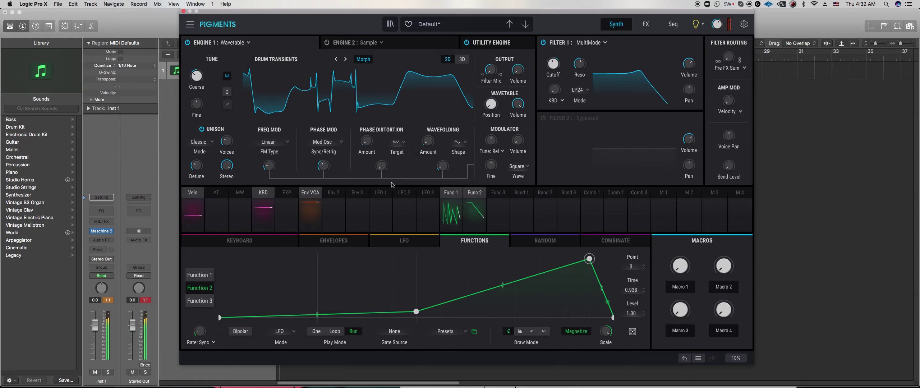
- Try increasing Engine 1's phase distortion amount to 0.196
mouse_move(379, 135)
scroll(378, 135, up, 1)
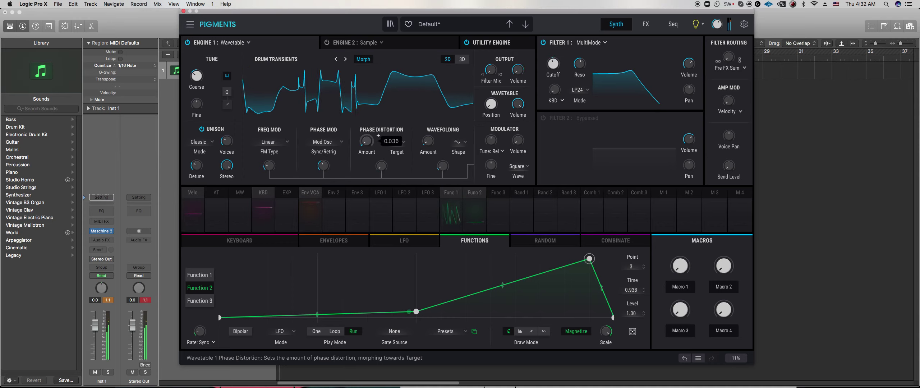
scroll(378, 135, up, 10)
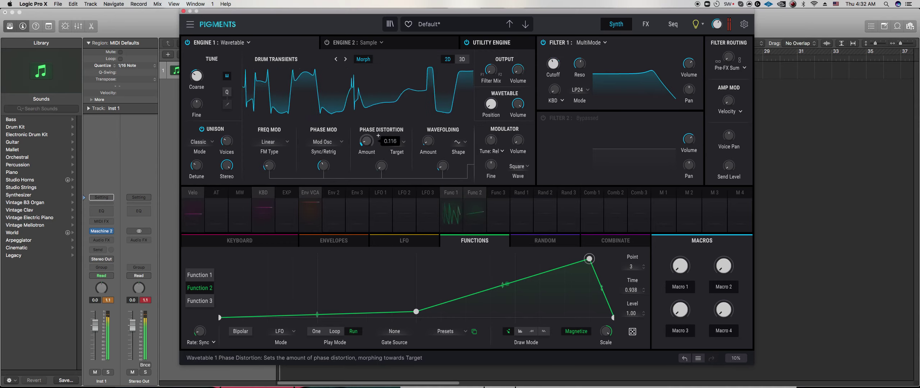
scroll(378, 136, up, 5)
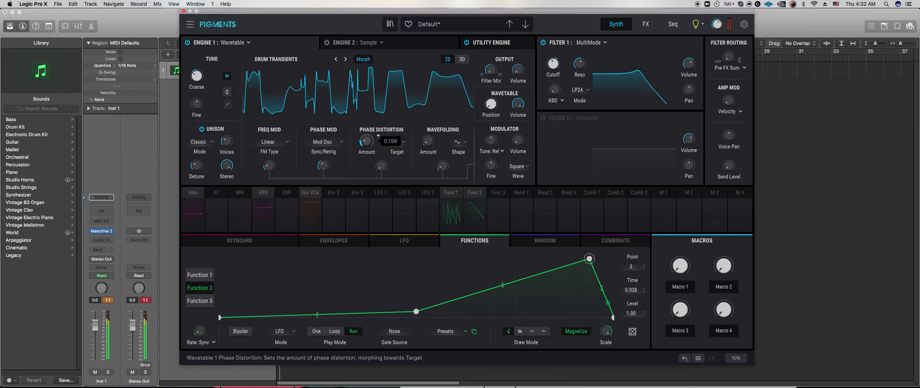
scroll(378, 136, up, 6)
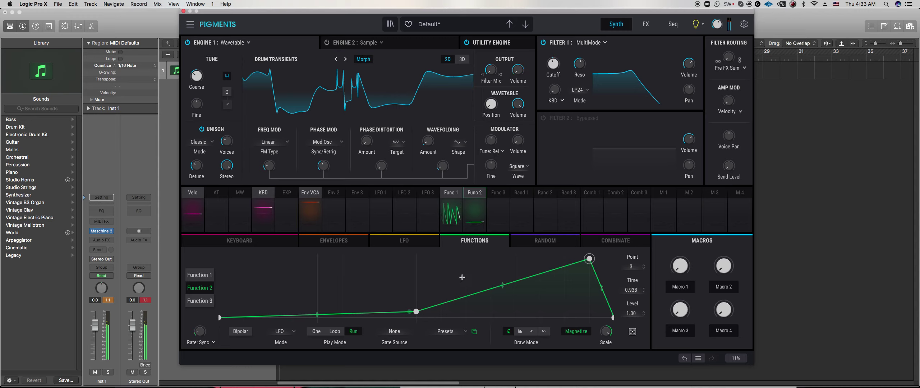
- Raise Function 2's middle point to level 0.183 and open Filter 1's cutoff to 1897 Hz with less resonance
drag(421, 312, 419, 306)
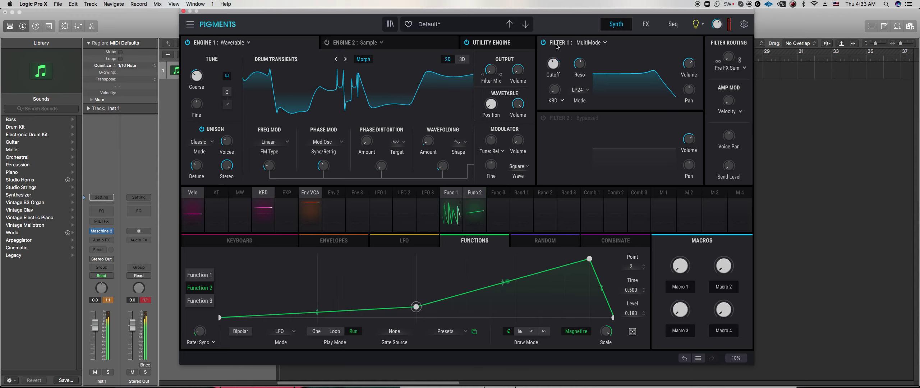
scroll(554, 63, up, 3)
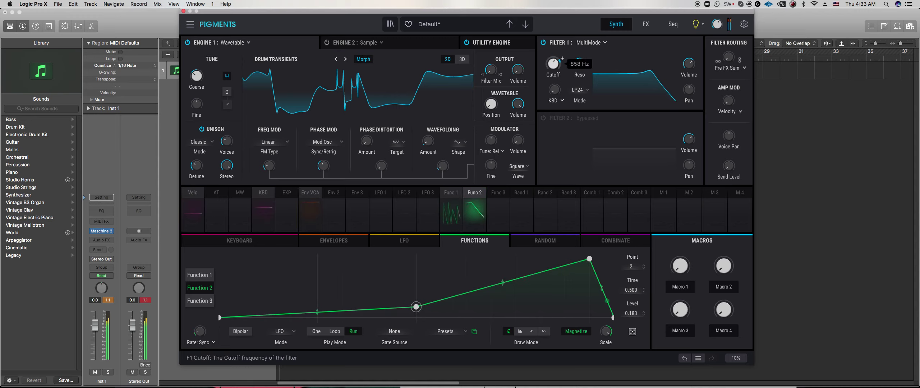
scroll(554, 63, up, 1)
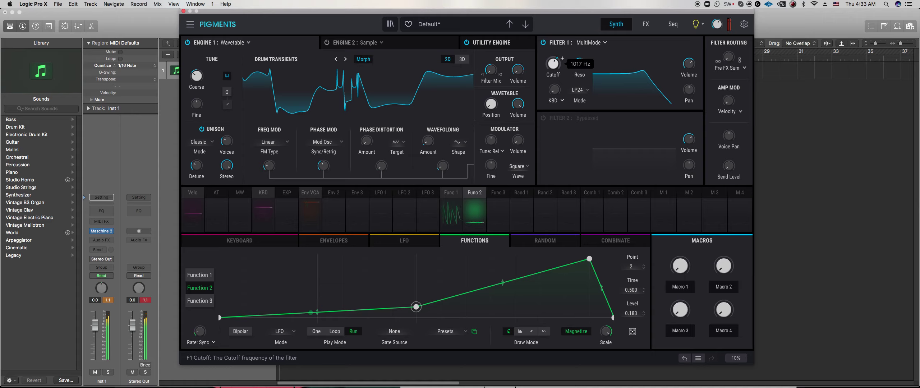
scroll(554, 64, up, 2)
scroll(553, 63, up, 5)
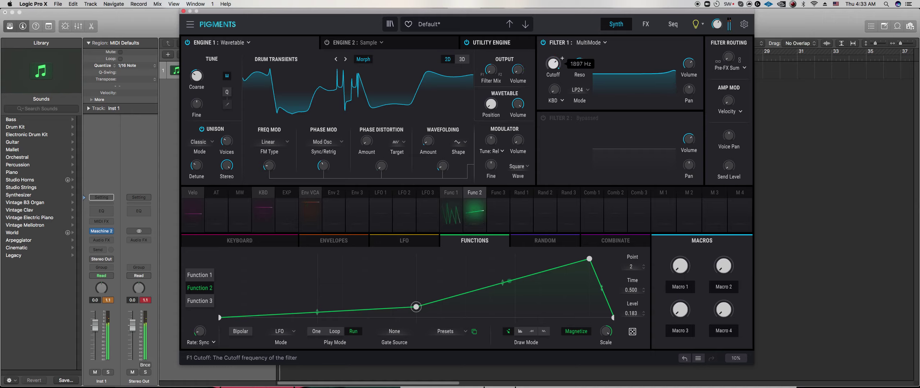
drag(580, 65, 580, 63)
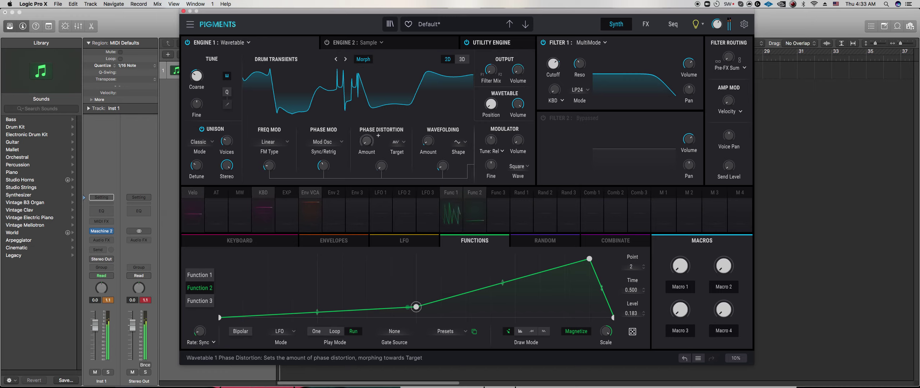
- Remove the phase distortion from Engine 1 and set its unison voices to 3.17
drag(366, 141, 367, 139)
scroll(366, 142, up, 1)
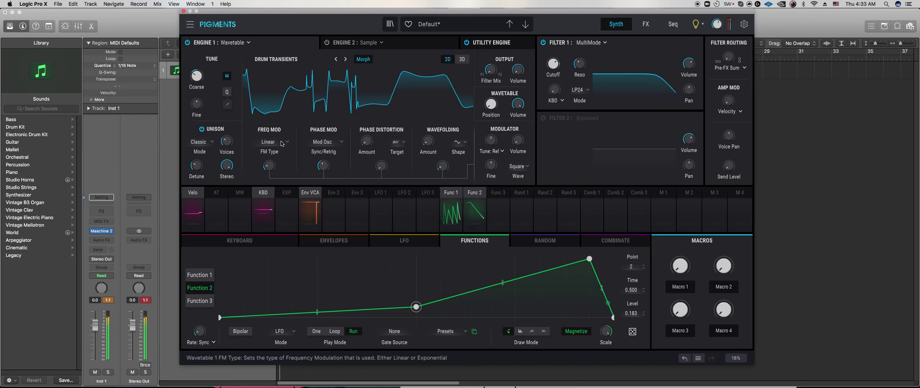
drag(226, 143, 226, 142)
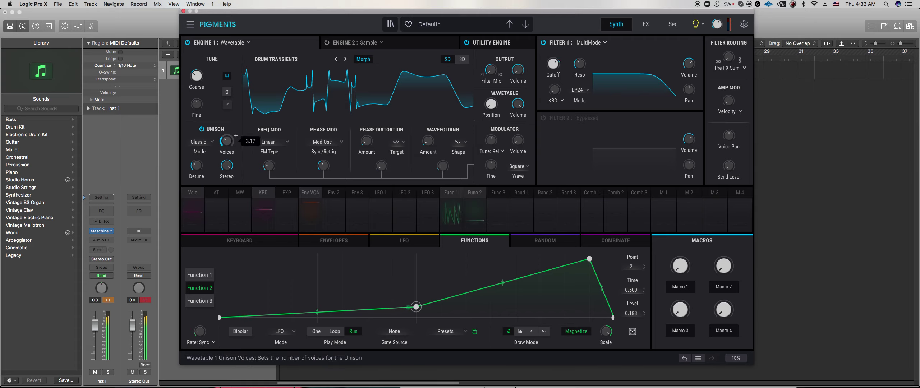
mouse_move(197, 166)
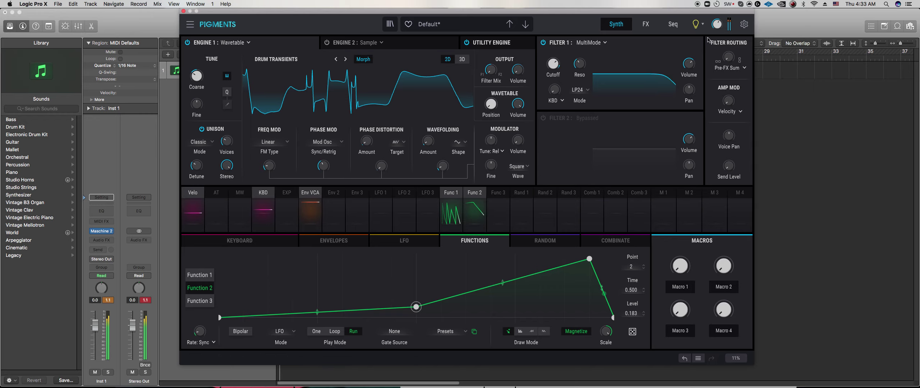
click(646, 24)
click(616, 25)
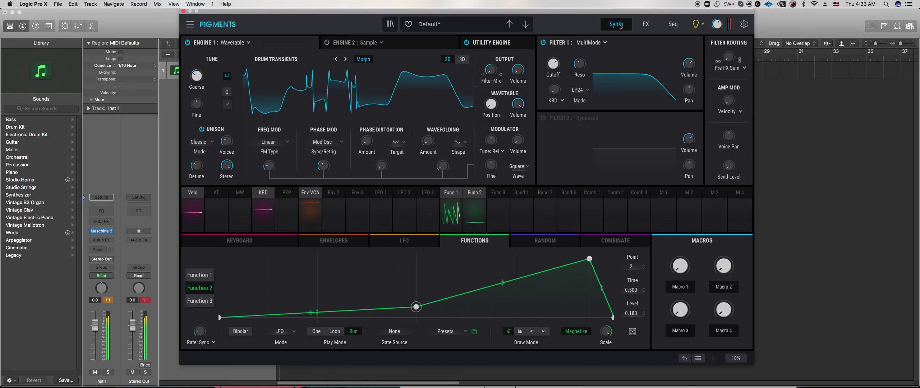
mouse_move(205, 159)
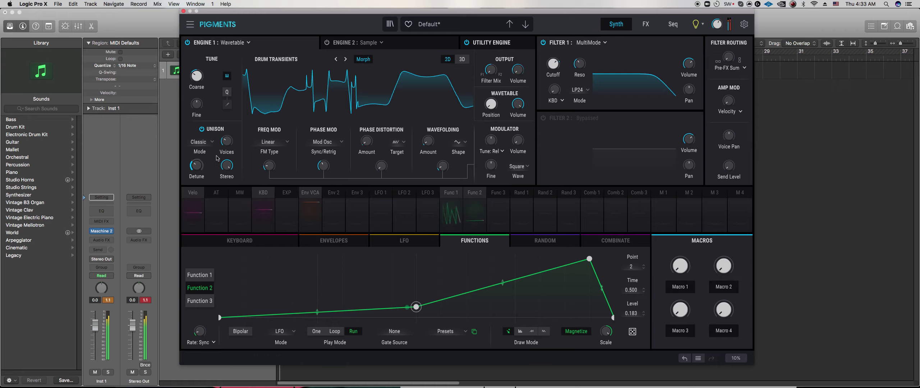
mouse_move(236, 135)
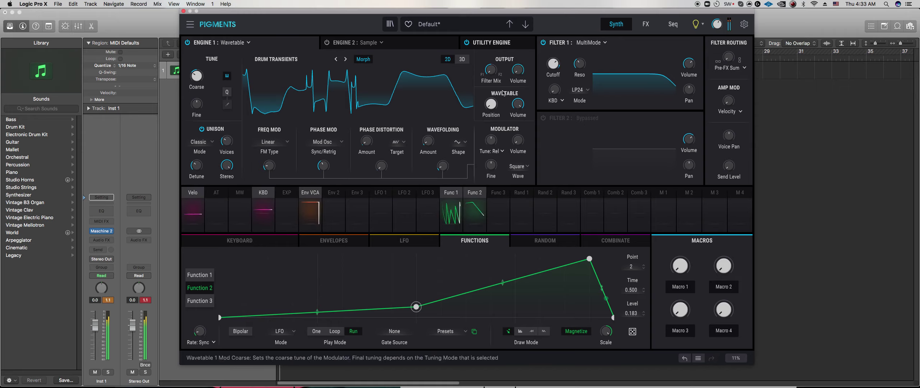
- Set the FX A delay to an unsynced time of 52.2 ms, with dry/wet at 27 % and feedback at 0.268
click(477, 193)
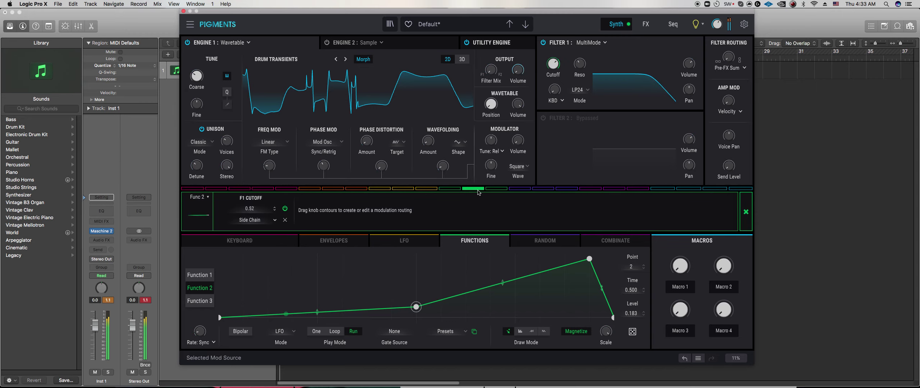
click(646, 24)
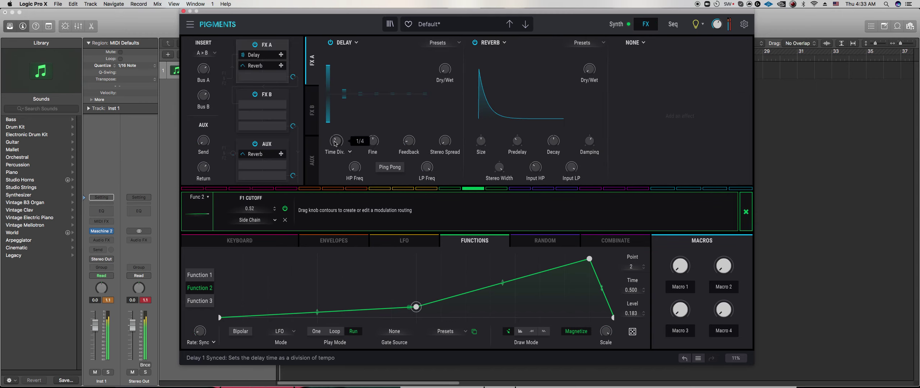
click(349, 151)
click(274, 182)
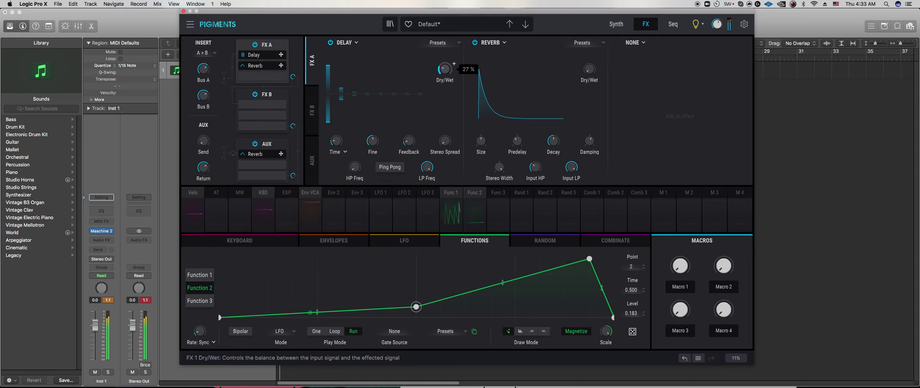
drag(409, 142, 409, 140)
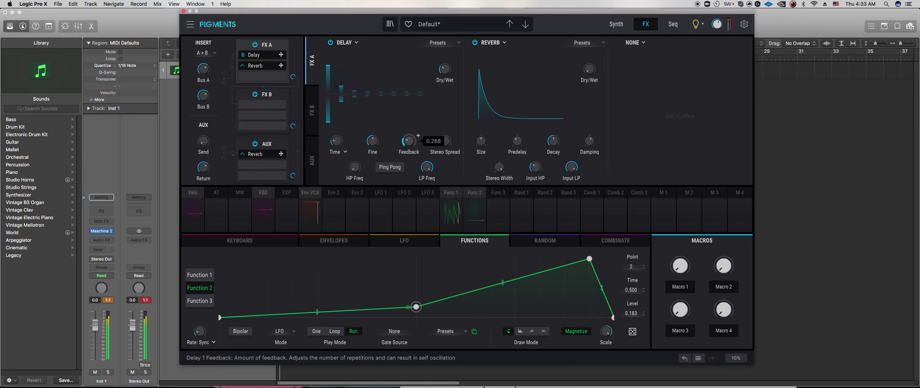
mouse_move(349, 135)
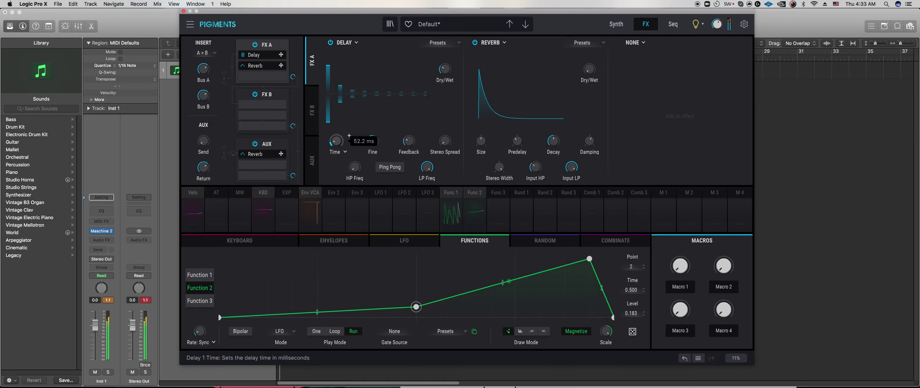
- Replace the reverb in FX A's second slot with a Distortion effect
mouse_move(418, 136)
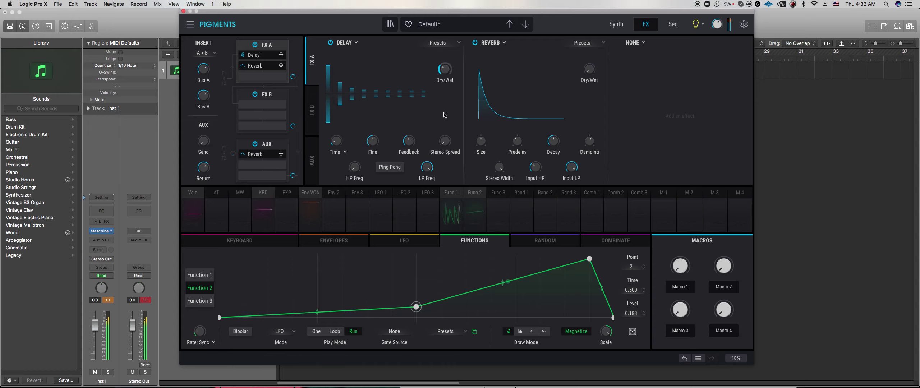
click(502, 43)
click(504, 118)
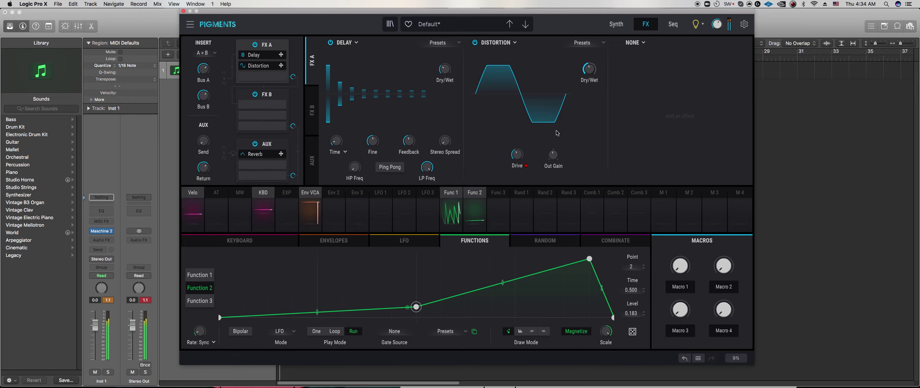
- Go back to the synth view, switch on Engine 2 and set its type to Wavetable
click(616, 25)
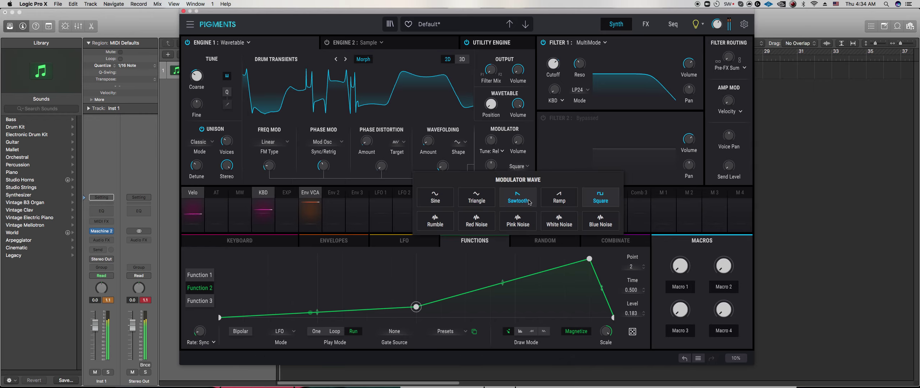
click(436, 46)
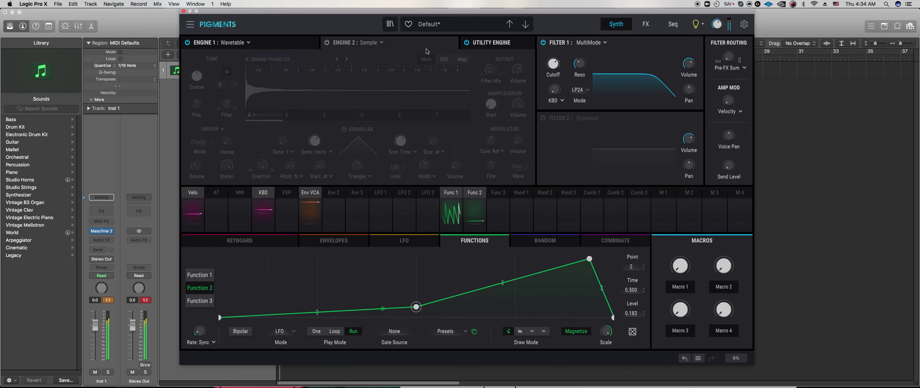
click(327, 42)
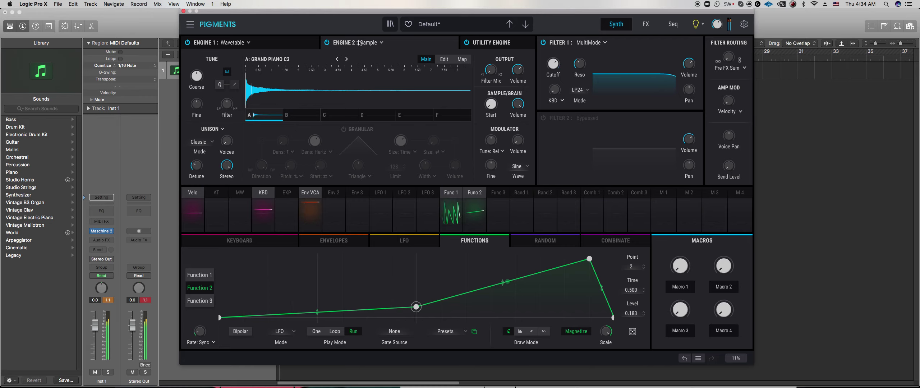
click(372, 44)
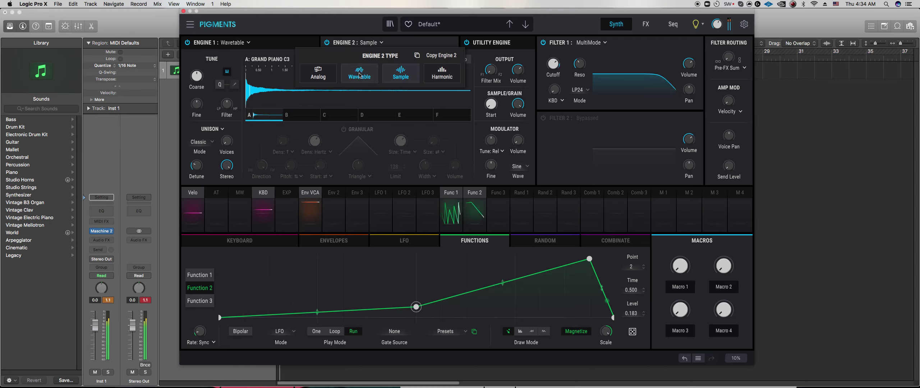
click(359, 75)
click(370, 47)
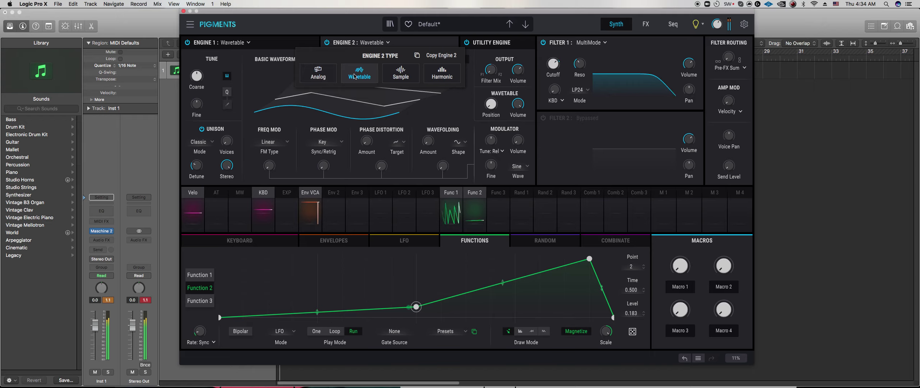
click(242, 82)
- Load the Drum Transients wavetable from the Transform category into Engine 2
click(294, 60)
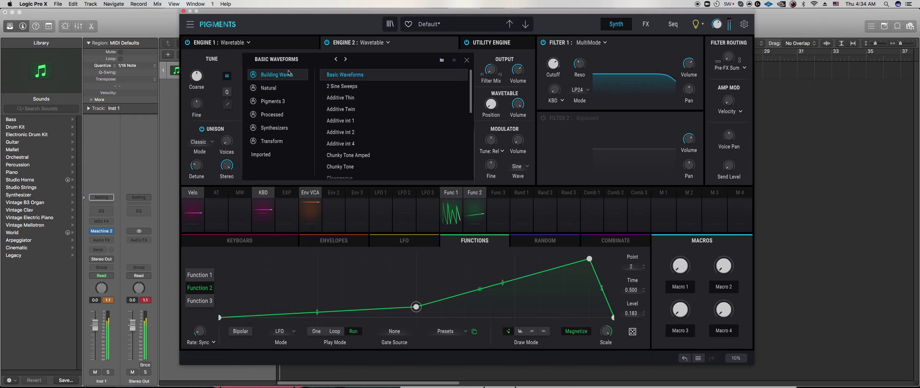
click(272, 141)
scroll(372, 121, down, 3)
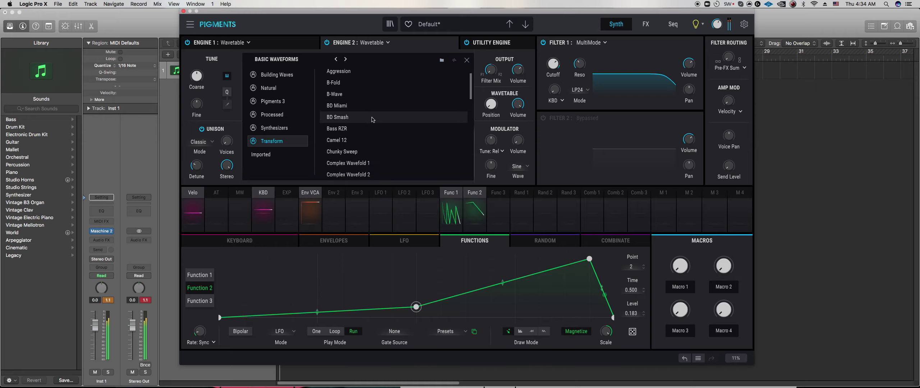
click(338, 171)
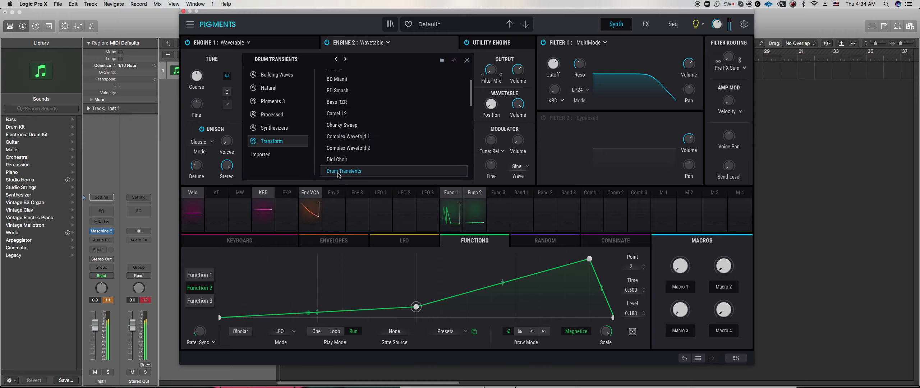
- Lower Engine 2's coarse tuning to -24 semitones and close the wavetable browser
drag(196, 77, 196, 81)
scroll(206, 70, down, 5)
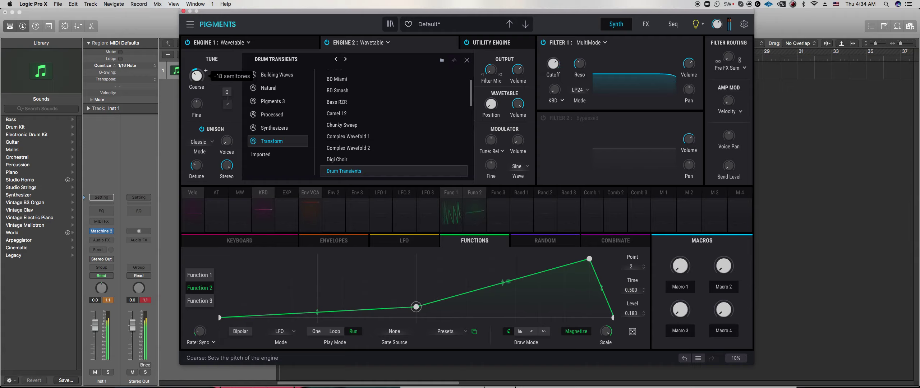
scroll(205, 71, down, 2)
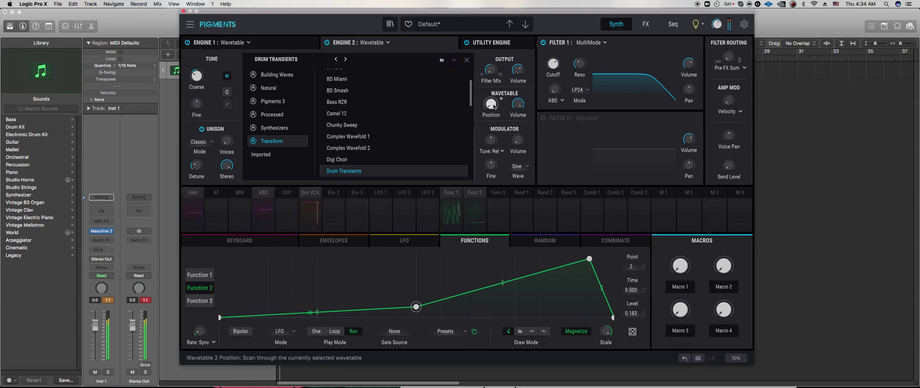
click(467, 60)
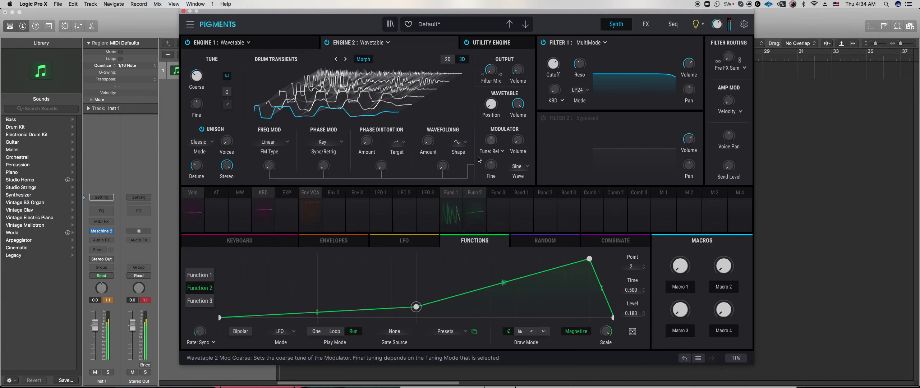
- Route Function 1 to Engine 2's output volume with a modulation amount of 0.90
click(451, 210)
drag(511, 67, 512, 64)
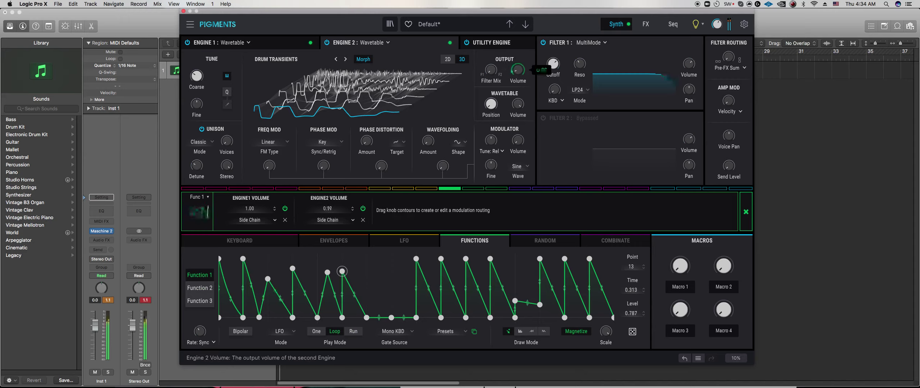
drag(511, 64, 512, 62)
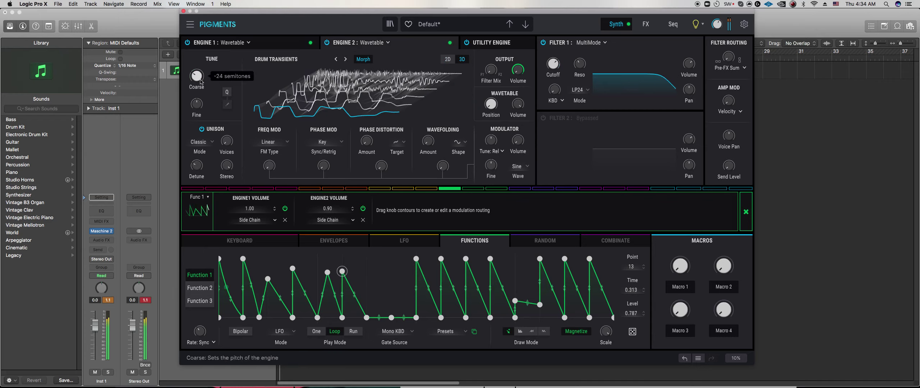
- Set Engine 2's wavetable position to 0.012 and its modulator wave to White Noise
drag(491, 104, 491, 104)
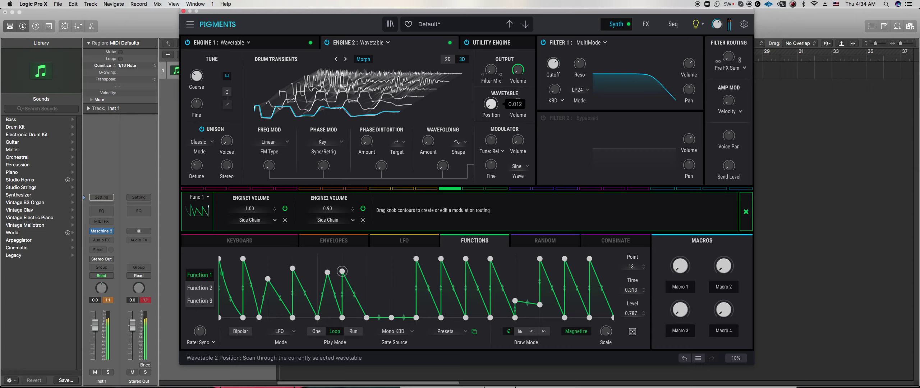
click(518, 166)
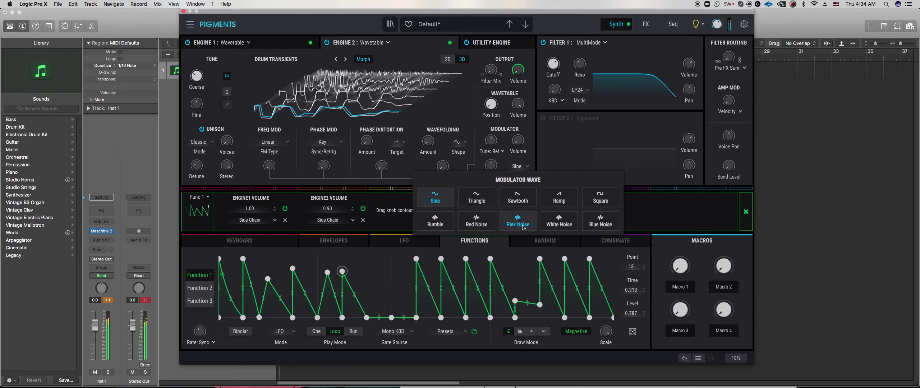
click(573, 226)
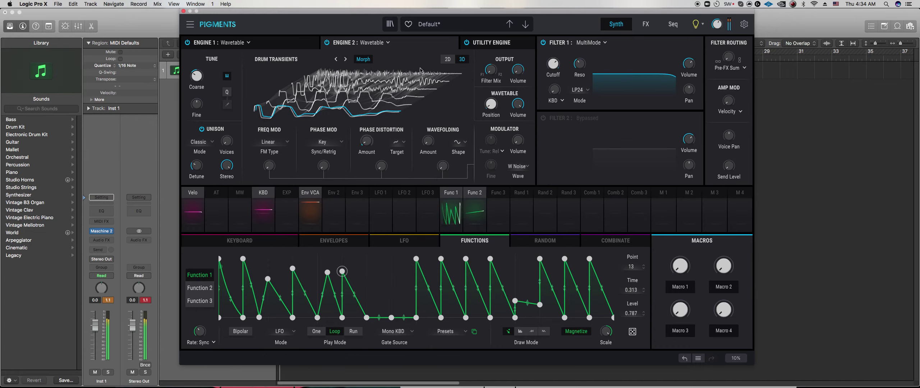
- Show Engine 2's wavetable in 2D and raise Function 1's modulation of its volume to 0.99
click(447, 59)
mouse_move(394, 161)
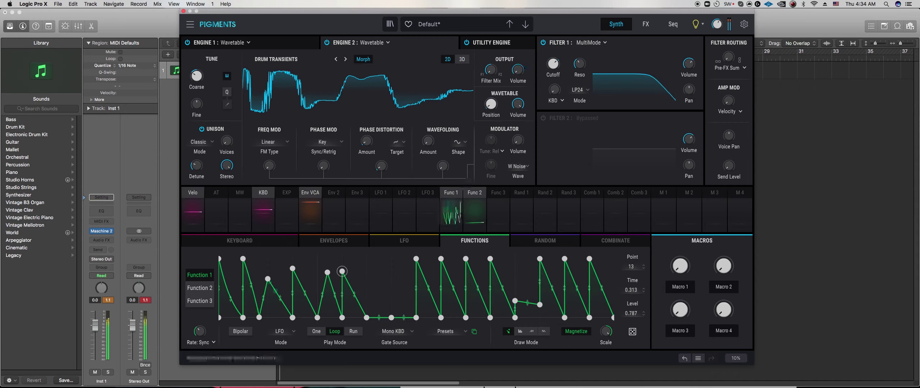
click(475, 194)
click(456, 189)
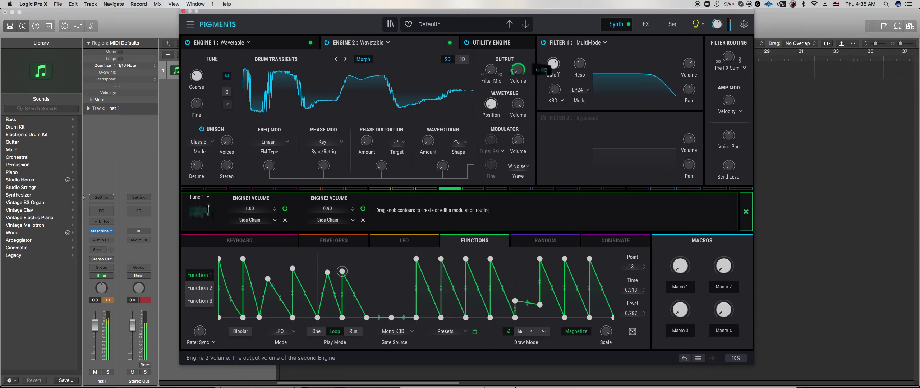
drag(523, 66, 491, 67)
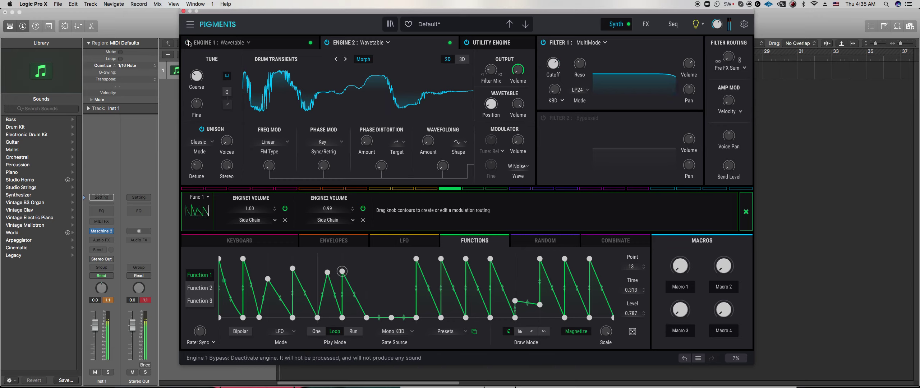
- Set Engine 2's frequency modulation amount to 0.017 and its phase modulation amount to 0.024
mouse_move(226, 141)
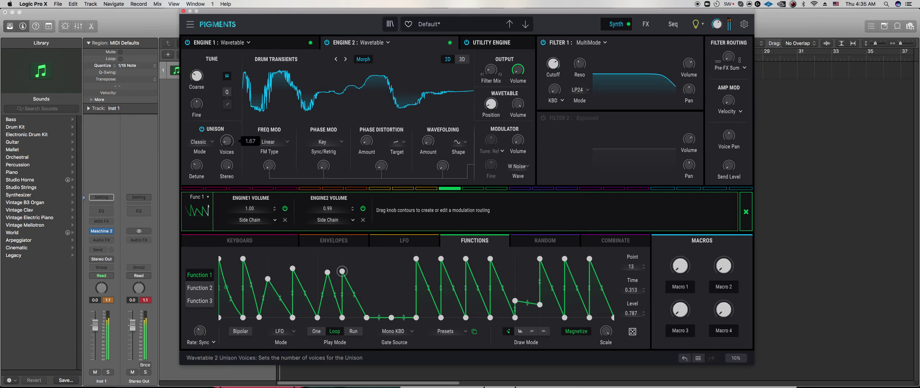
mouse_move(269, 165)
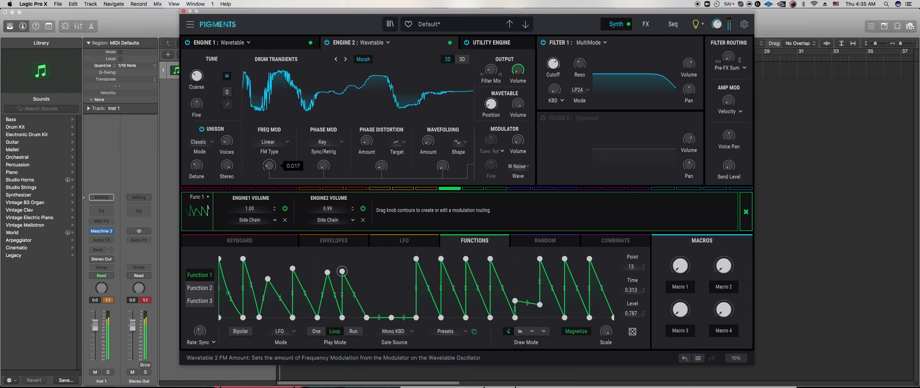
drag(324, 166, 323, 161)
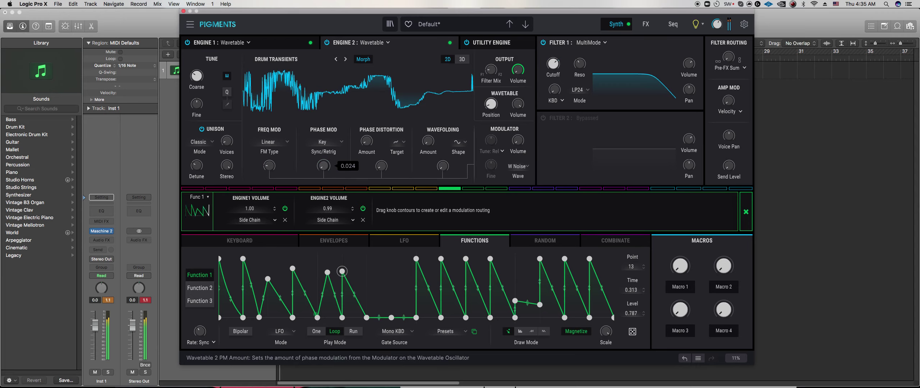
- Choose a different phase distortion target for Engine 2 and set its unison voices to 3.41
click(399, 142)
click(401, 196)
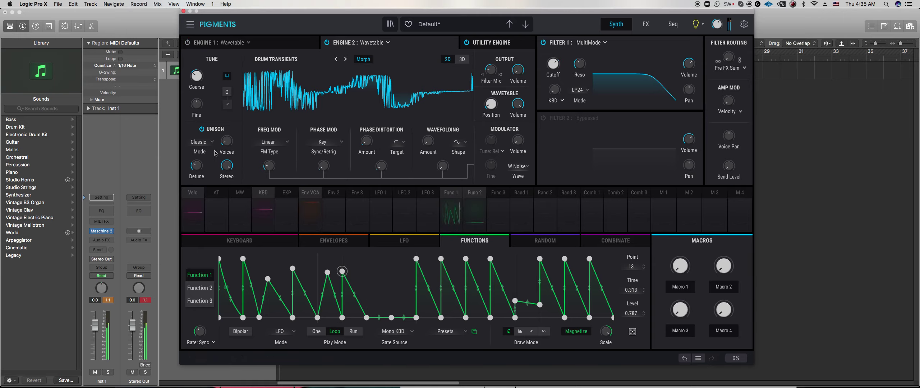
drag(197, 165, 197, 153)
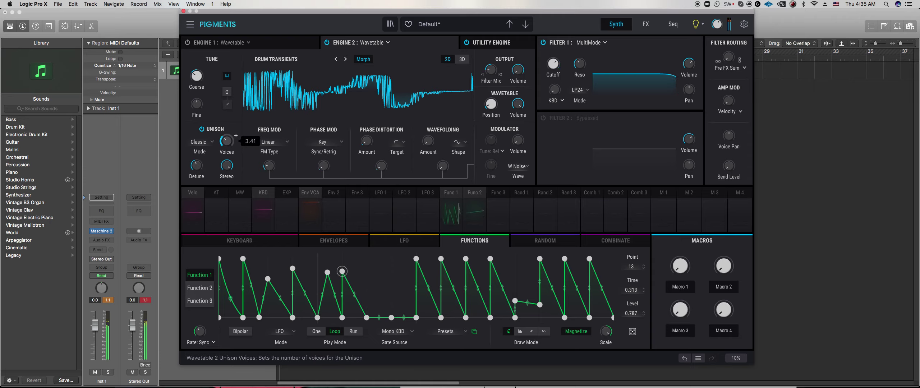
- Switch on Filter 2 as a MultiMode filter
click(543, 118)
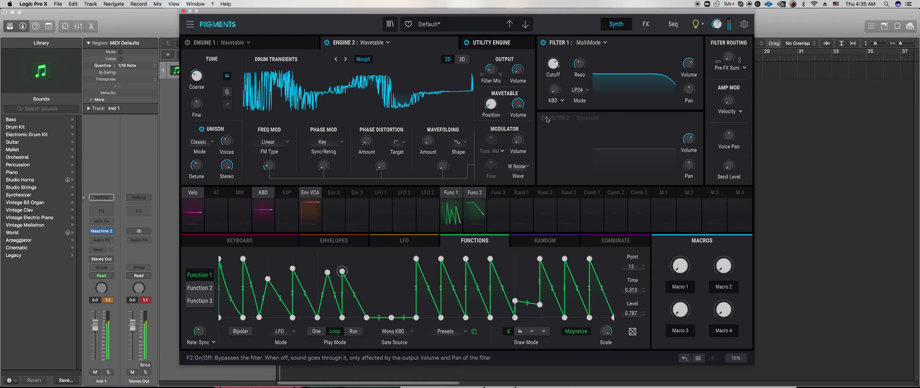
click(591, 118)
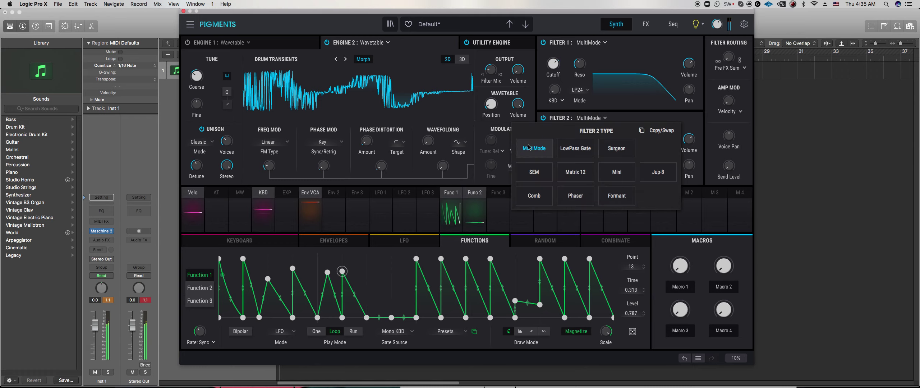
click(665, 122)
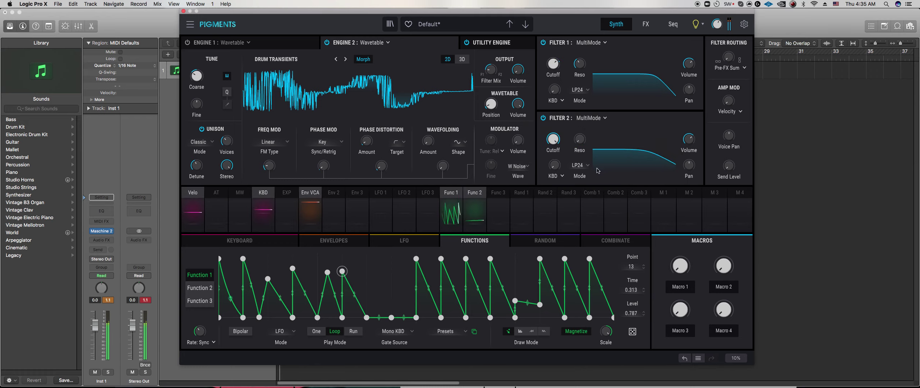
- Set Filter 2's mode to HP36, lower its cutoff and raise its resonance
click(580, 165)
click(640, 219)
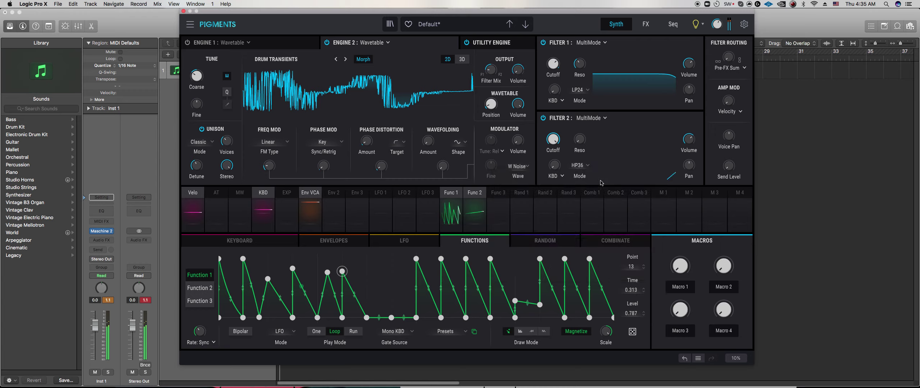
drag(583, 143, 554, 133)
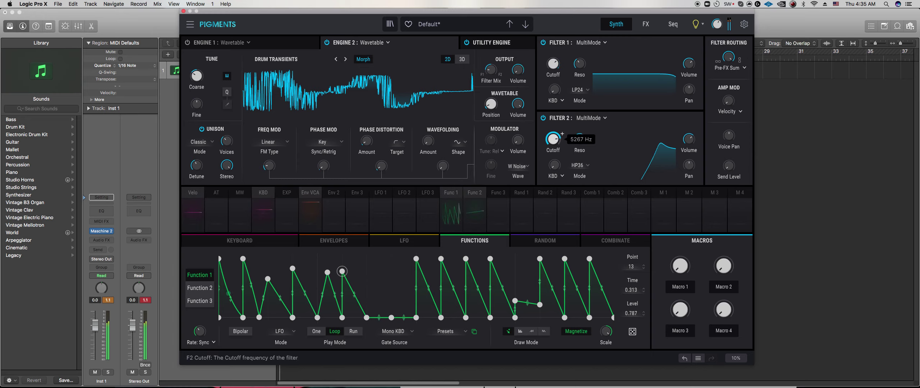
drag(589, 138, 554, 138)
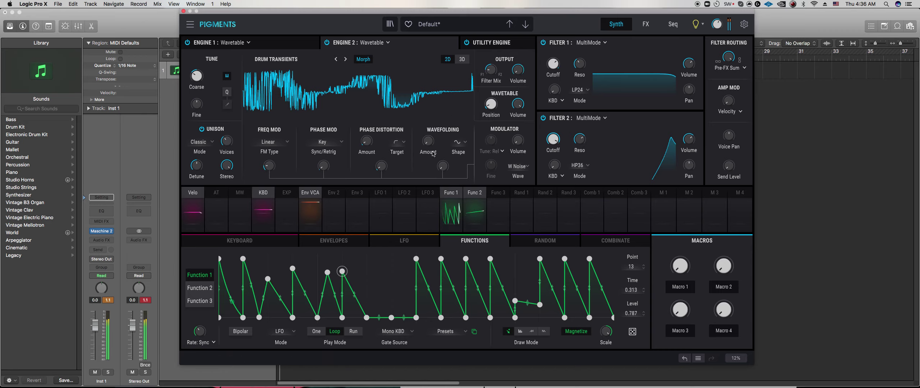
- Try a wavefolding amount of 0.600 on Engine 2
drag(429, 142, 429, 137)
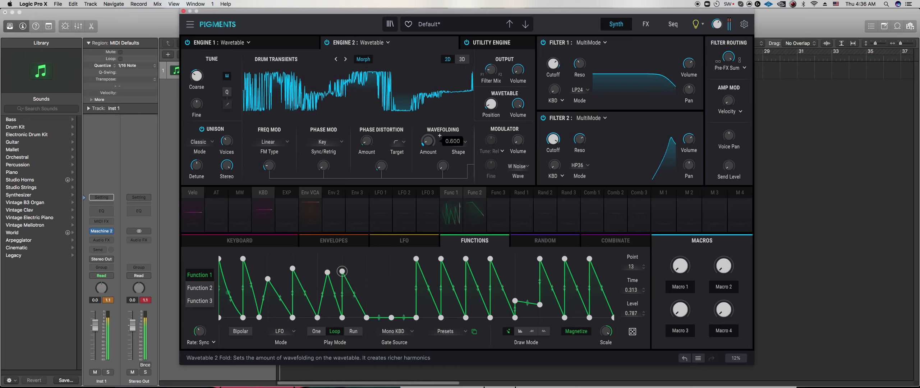
mouse_move(455, 161)
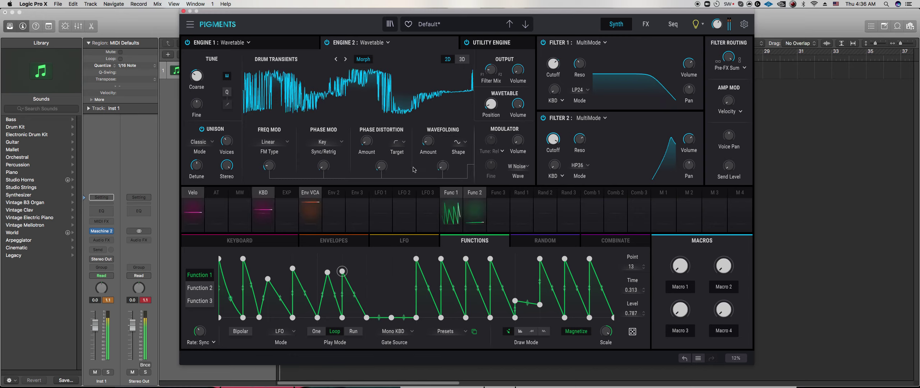
- Switch on the Utility Engine's Noise 1, load the Phasing Value sample and modulate its volume with Function 1 at 1.00
click(482, 43)
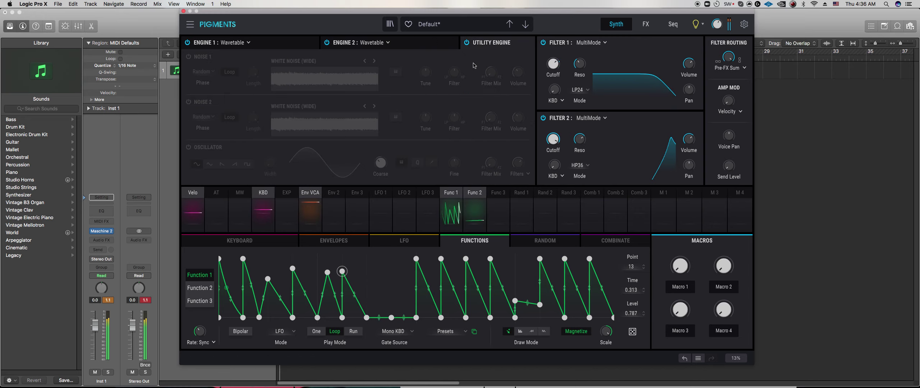
click(322, 85)
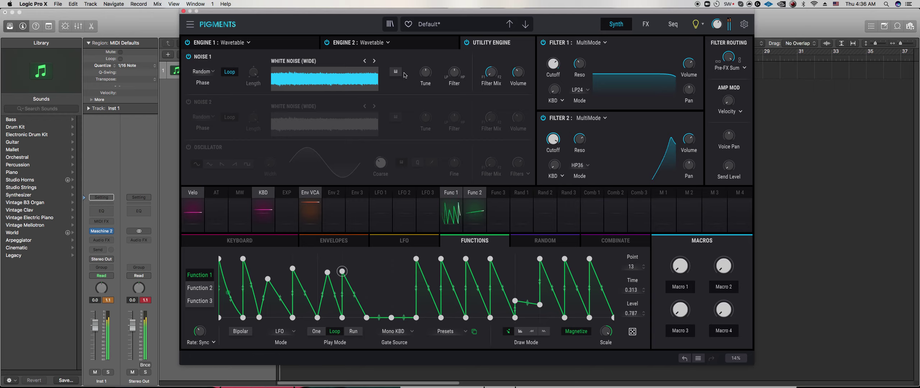
click(375, 62)
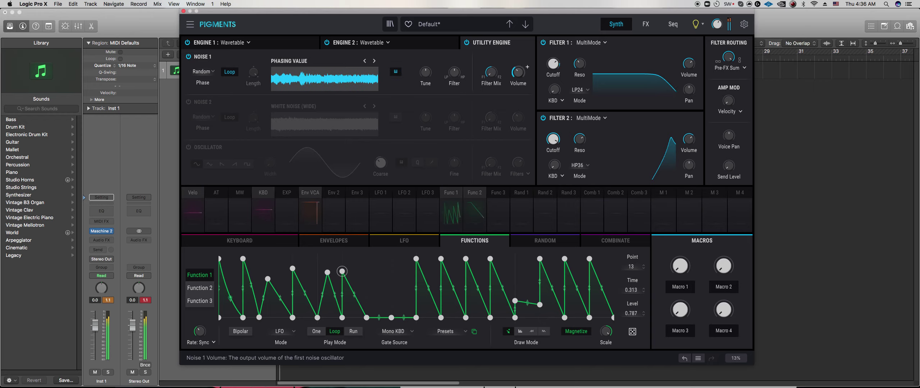
click(455, 195)
drag(515, 68, 515, 29)
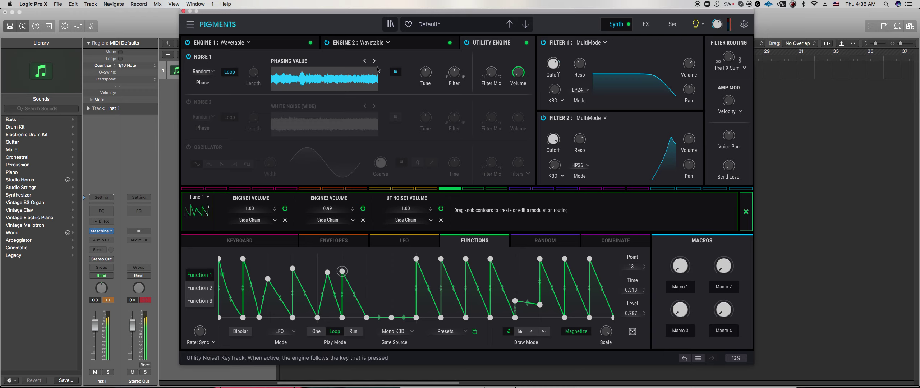
- Bypass Engines 1 and 2 to audition Noise 1 samples, and choose the Chrome sample
click(364, 61)
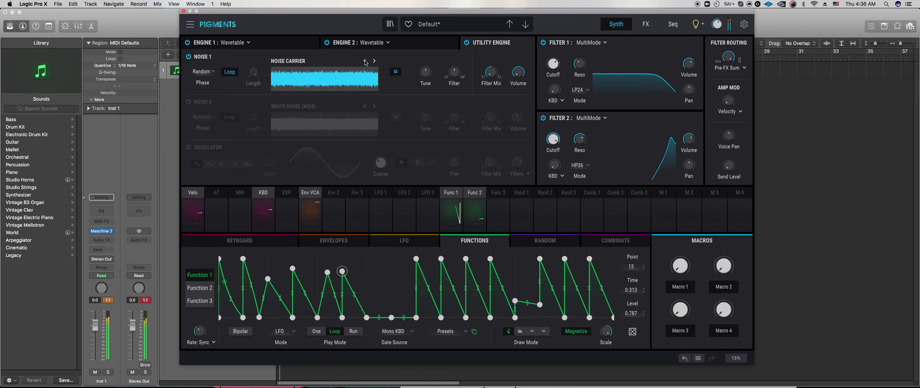
click(187, 43)
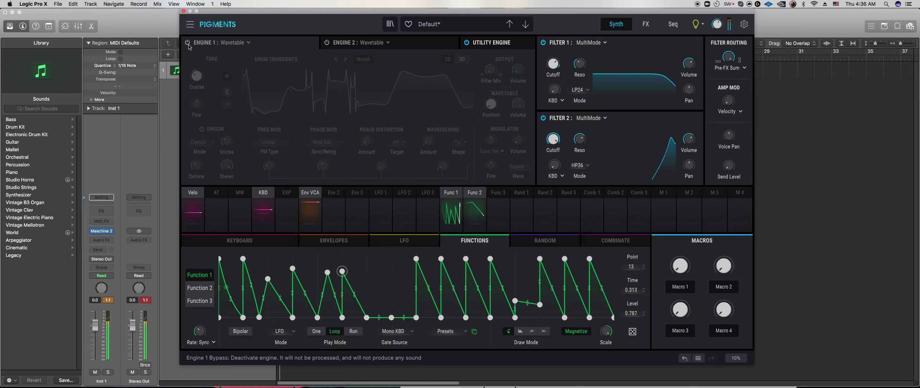
click(489, 46)
click(364, 62)
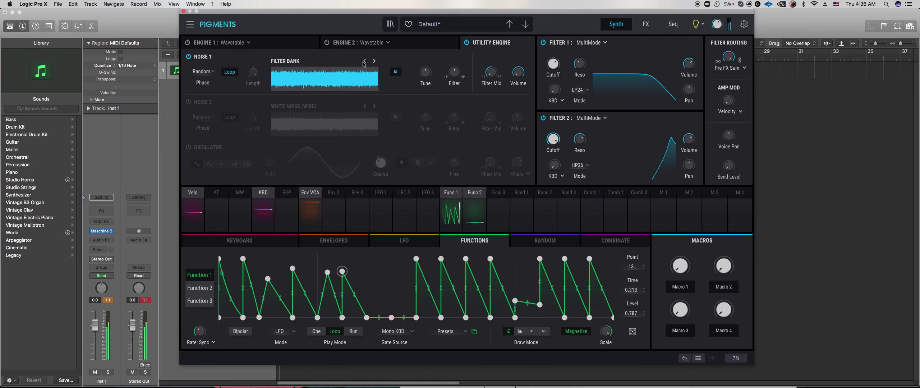
click(365, 61)
click(364, 62)
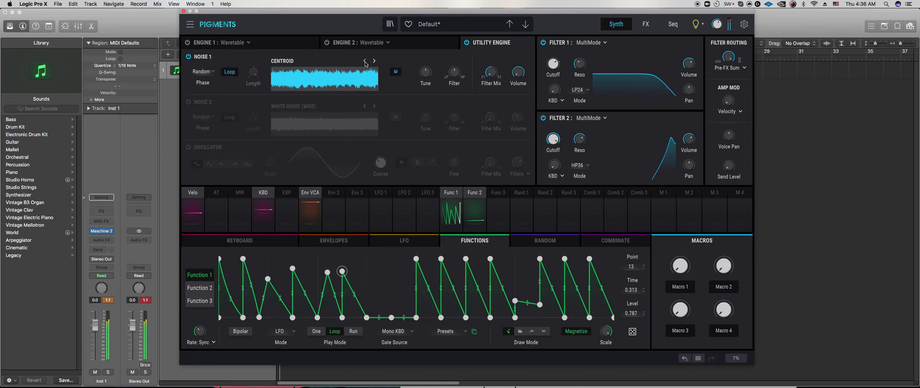
mouse_move(455, 76)
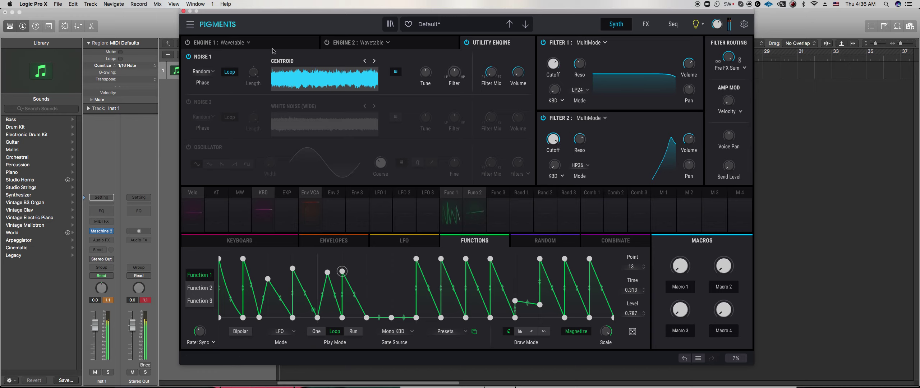
mouse_move(491, 72)
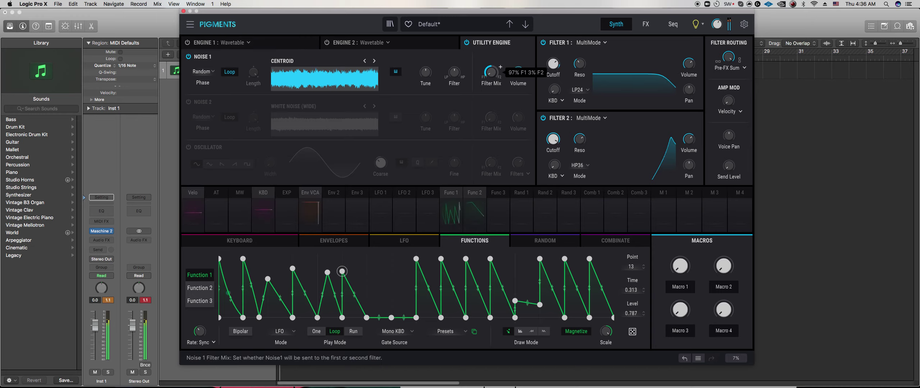
click(375, 61)
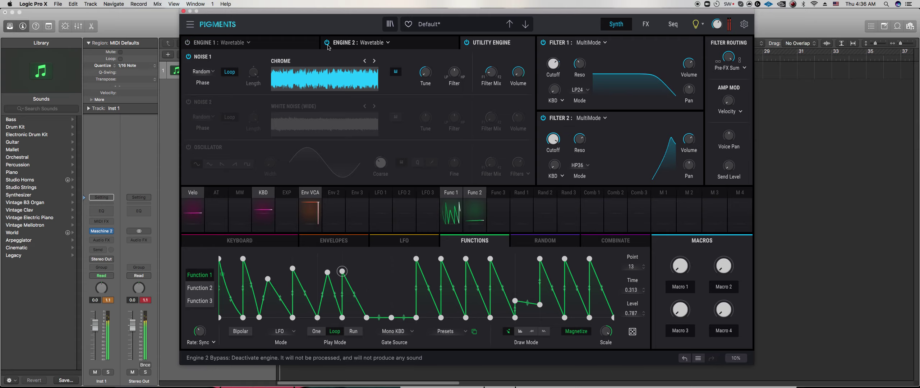
- Reactivate Engines 1 and 2 and close the Pigments window to return to Maschine 2
click(446, 43)
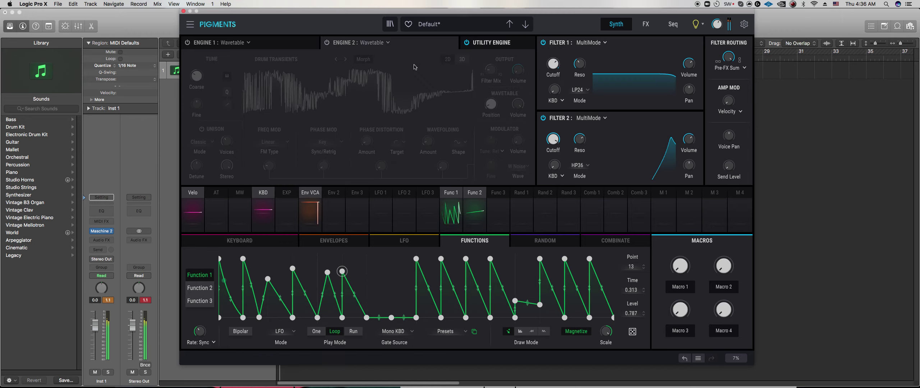
click(479, 44)
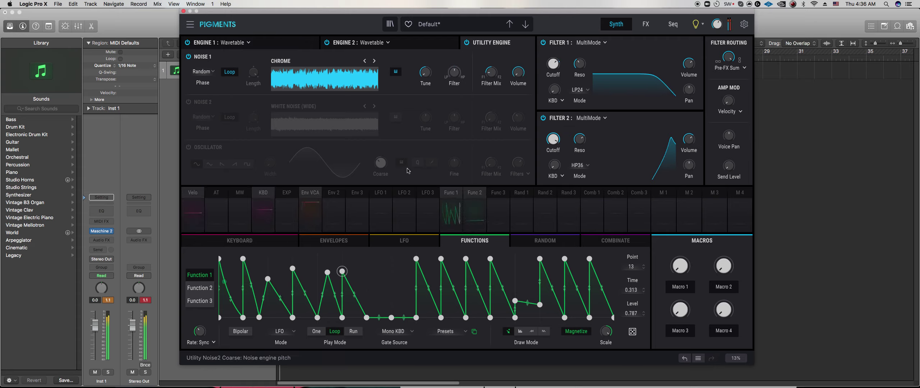
click(152, 160)
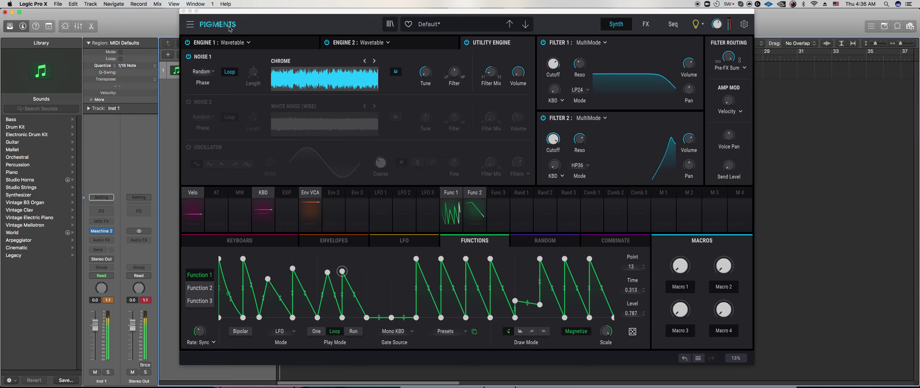
click(184, 11)
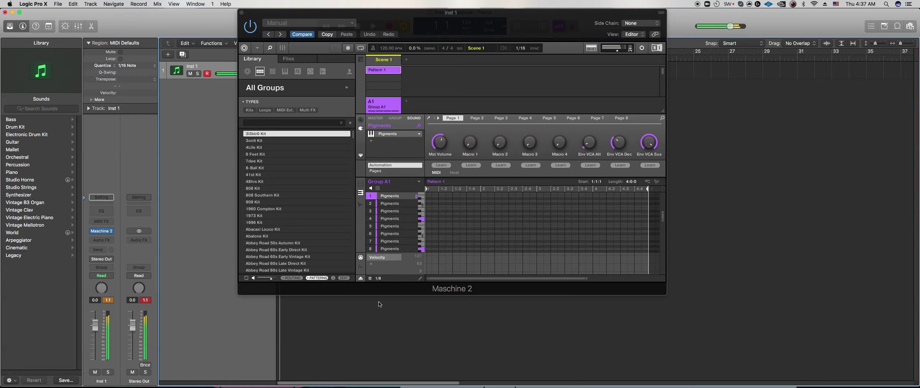
- Fit the pattern grid, move the Maschine window clear of the Logic ruler and start playback of the bars 1 to 5 cycle
drag(586, 279, 593, 282)
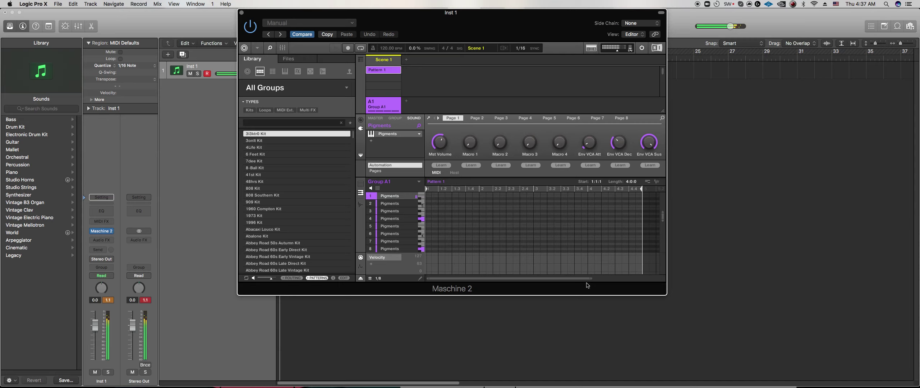
drag(590, 280, 600, 281)
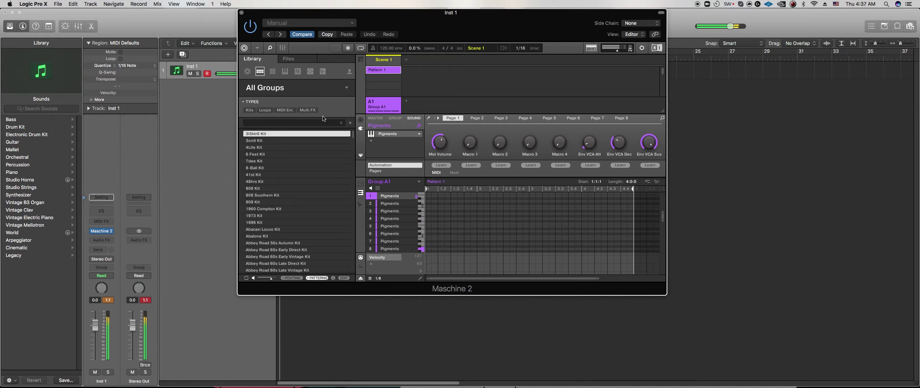
drag(279, 13, 319, 130)
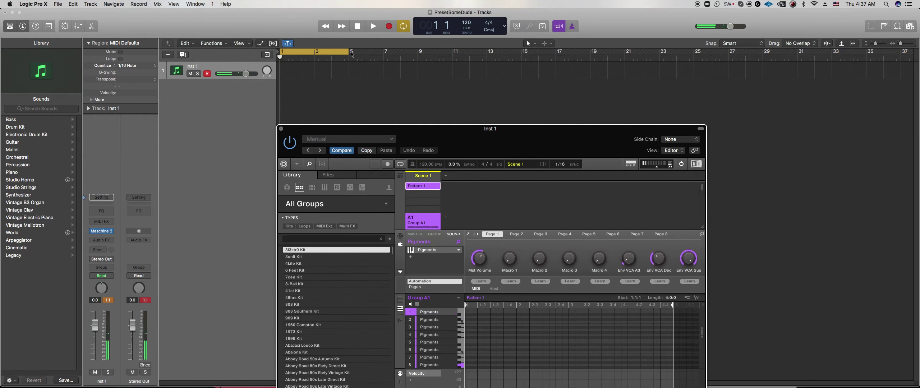
key(space)
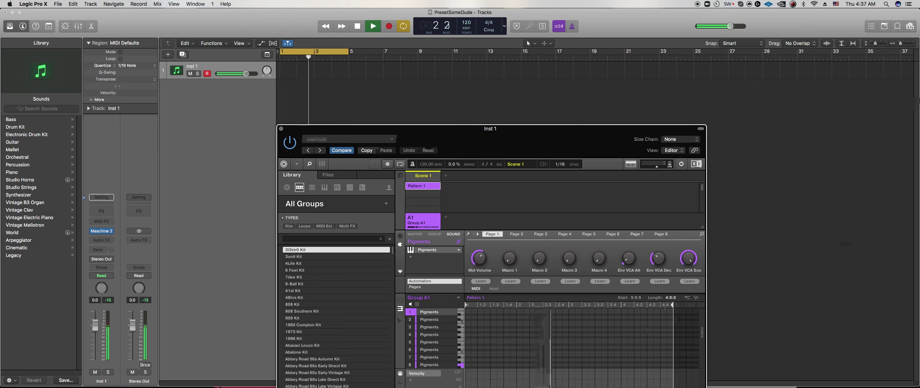
- Set Pattern 1's length to 1:0:0, record repeated notes on one pitch and shift them about an eighth later
drag(667, 298, 636, 323)
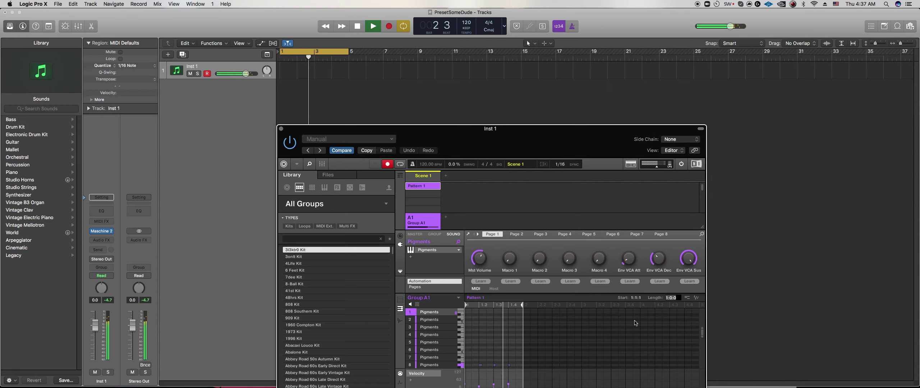
scroll(546, 341, down, 4)
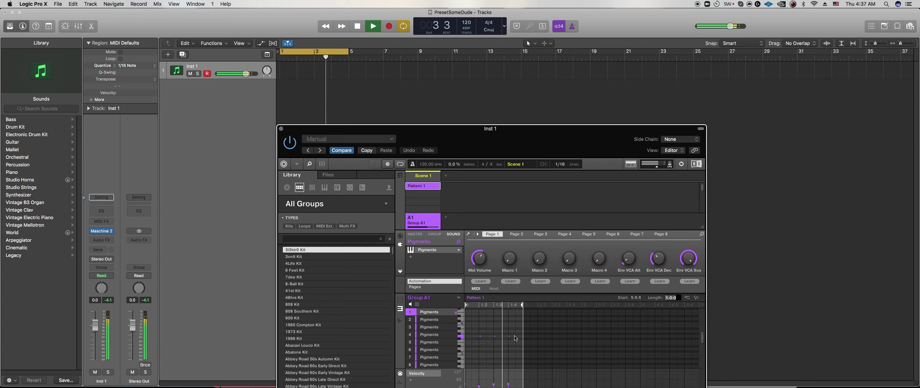
scroll(536, 342, up, 2)
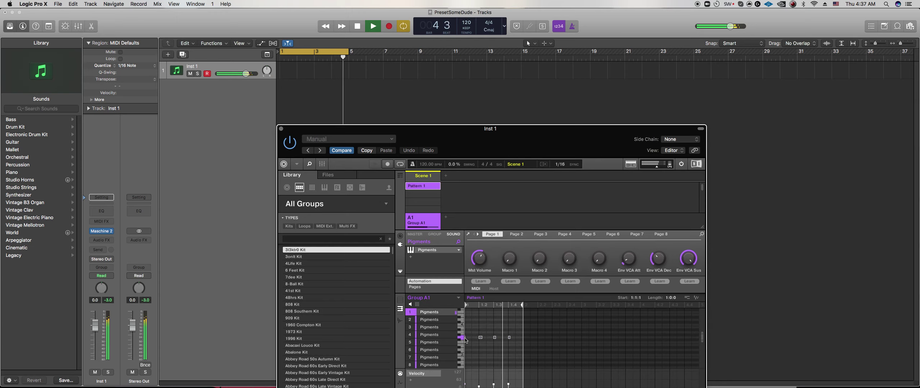
drag(481, 338, 487, 338)
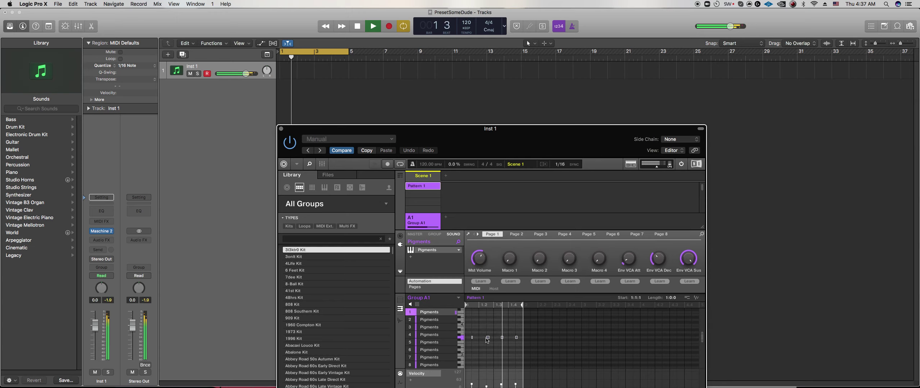
- Set the pattern grid to 1/16 and shift the recorded notes about a sixteenth earlier
drag(475, 129, 444, 36)
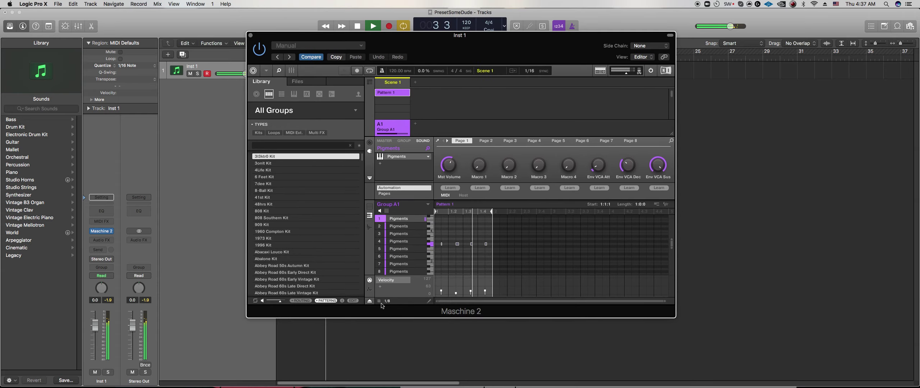
click(380, 302)
click(407, 215)
drag(442, 245, 439, 246)
click(454, 258)
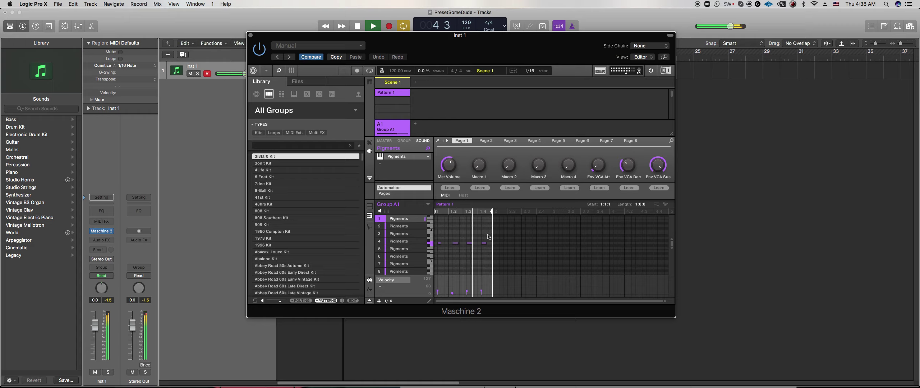
- Add two short notes in a higher octave, on beat 4 and an eighth after it
scroll(486, 236, up, 1)
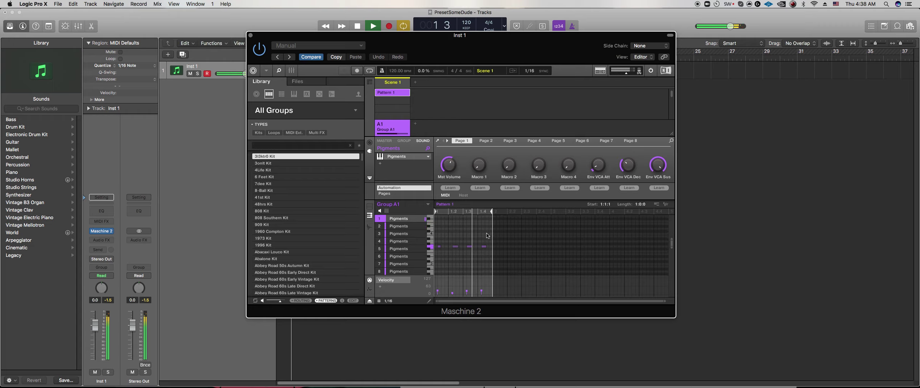
key(Down)
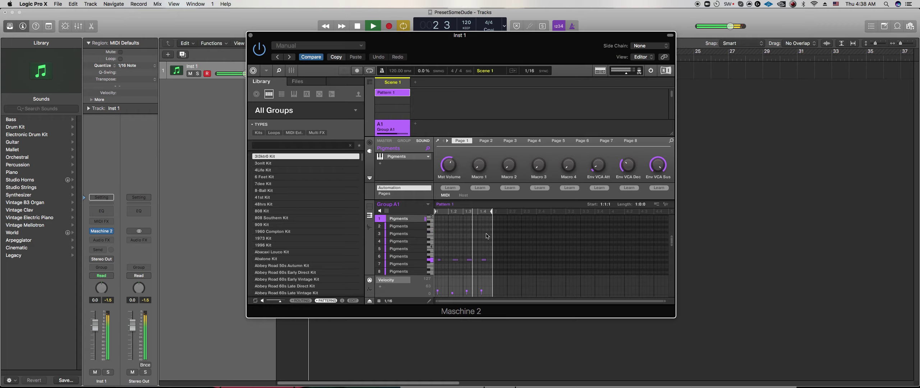
scroll(487, 235, up, 4)
scroll(487, 236, up, 3)
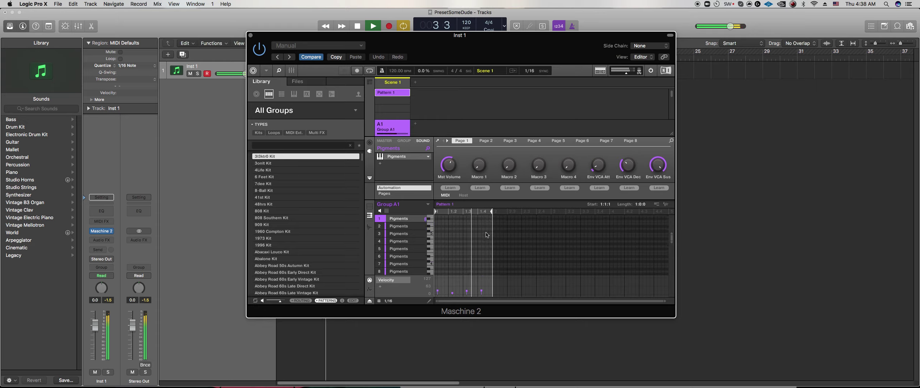
scroll(487, 233, up, 1)
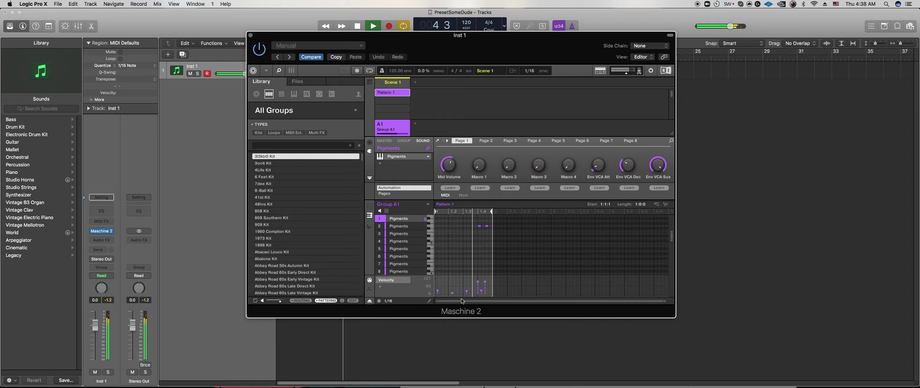
mouse_move(477, 283)
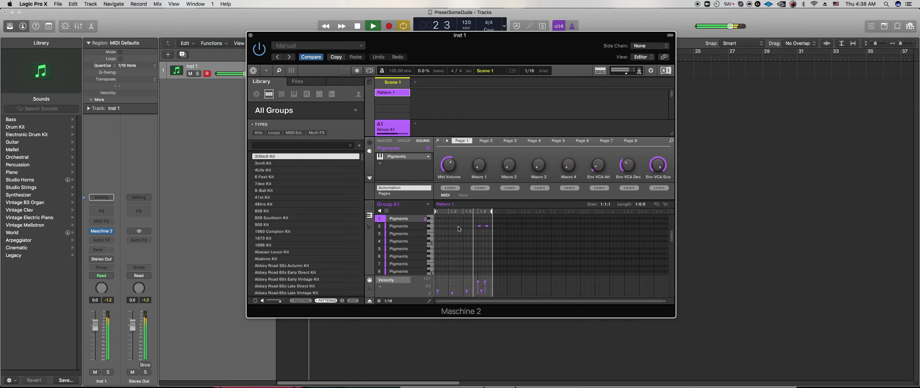
- Try an extra high note after beat 2, with the beat 4 note moved a sixteenth earlier and its velocity lowered
scroll(478, 229, up, 1)
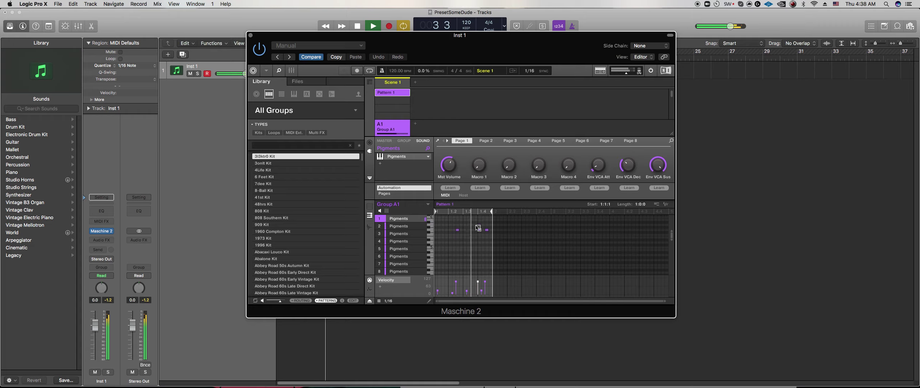
drag(480, 230, 476, 231)
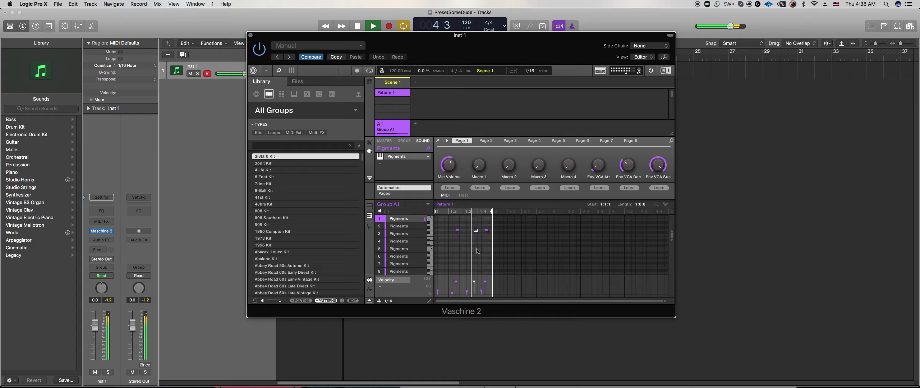
drag(474, 282, 474, 291)
- Delete the high notes that come before beat 4, keeping only the last one
click(443, 231)
right_click(443, 231)
click(476, 231)
click(458, 231)
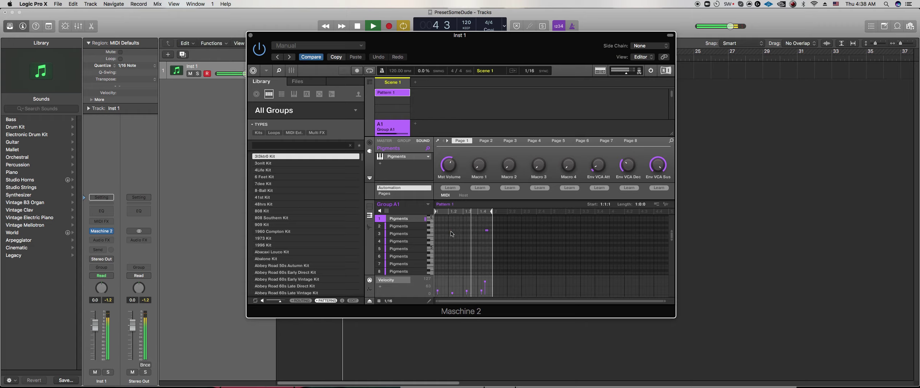
- Add a sustained high note of about five sixteenths early in the bar and move it a sixteenth later
scroll(444, 234, up, 1)
drag(443, 238, 452, 237)
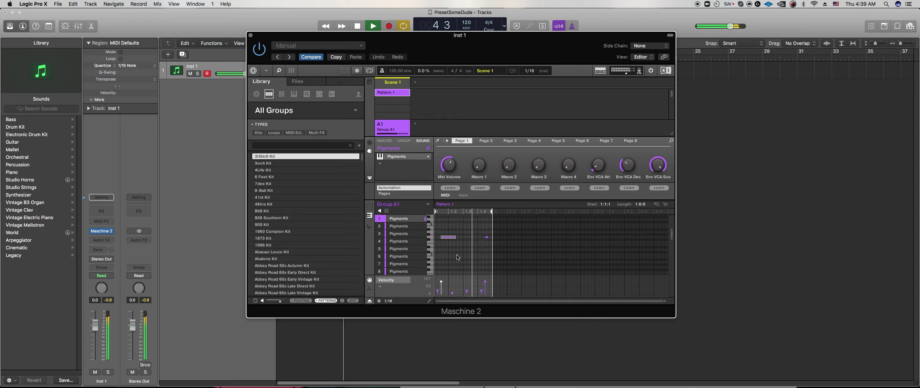
drag(455, 238, 447, 237)
click(452, 248)
drag(446, 238, 452, 238)
scroll(449, 239, up, 1)
click(451, 255)
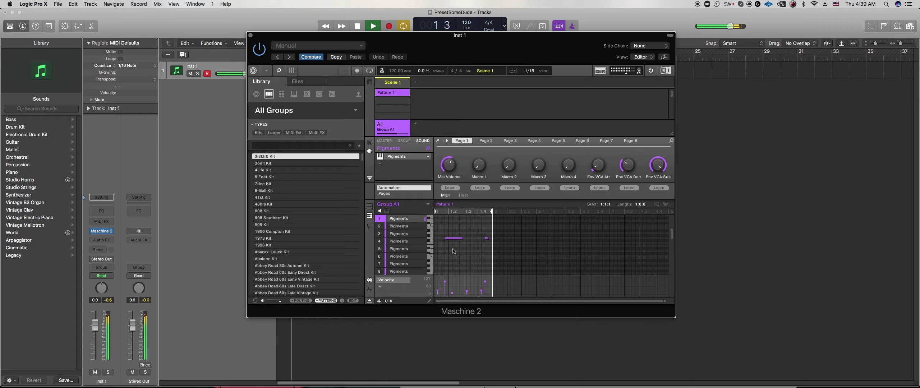
- Select the second Pigments sound in the Maschine group and open its plug-in editor
click(413, 228)
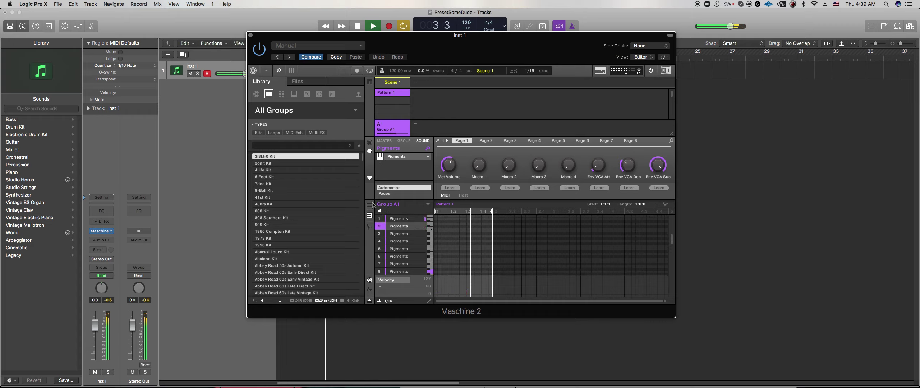
click(370, 208)
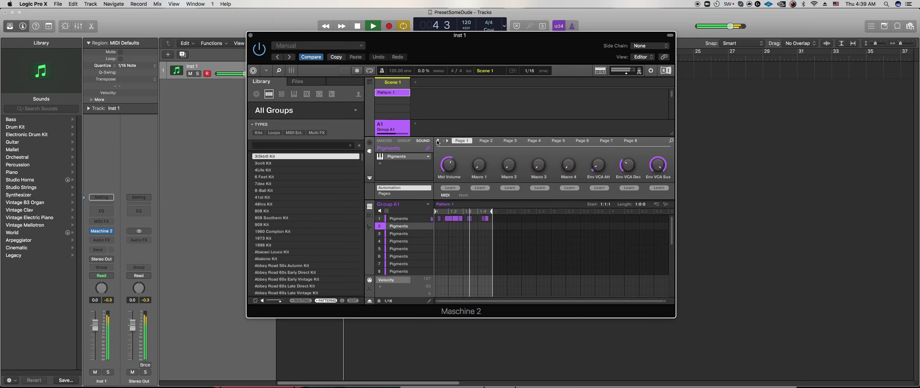
click(427, 147)
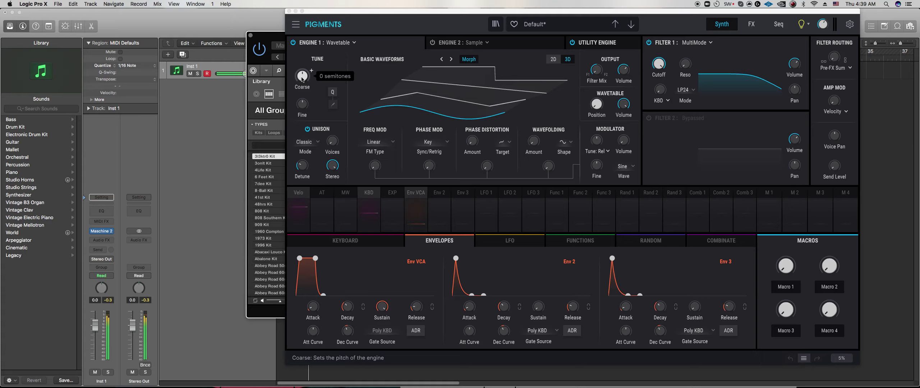
- Lower Engine 1's coarse tuning below -10 semitones and shorten the Env VCA attack to its minimum
drag(308, 92, 307, 108)
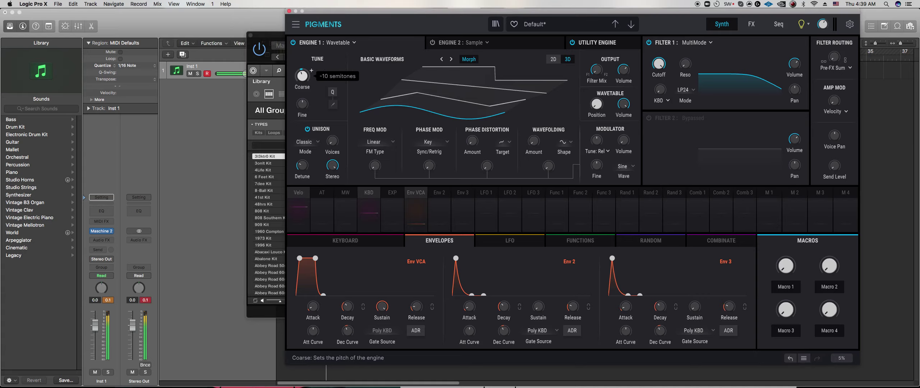
drag(302, 75, 302, 79)
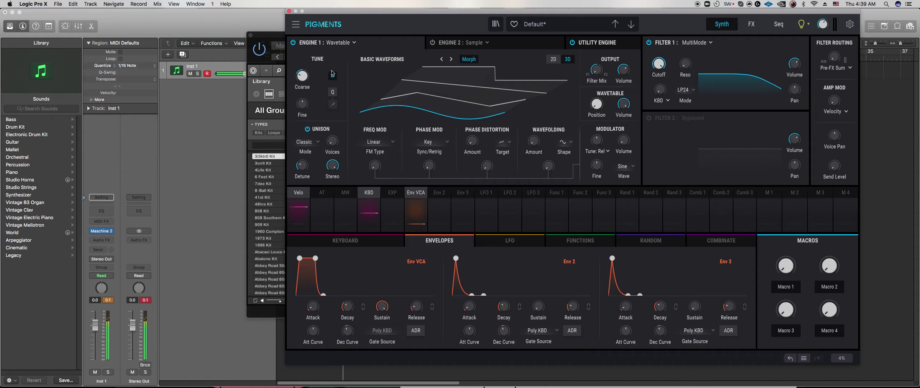
mouse_move(302, 76)
mouse_down()
mouse_move(302, 96)
mouse_move(302, 79)
mouse_up()
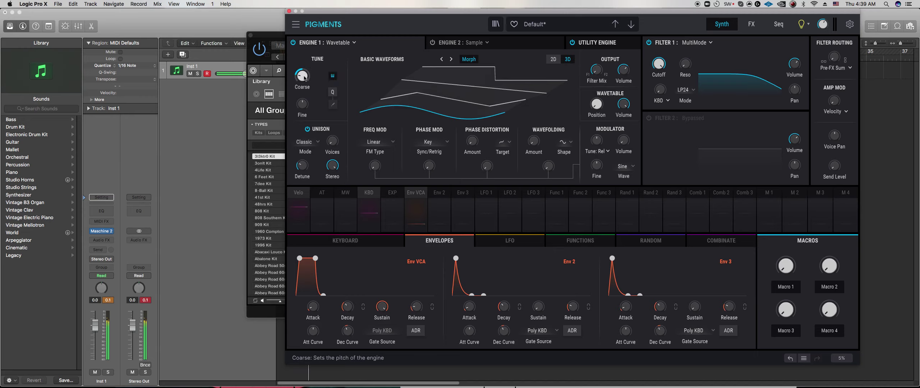
drag(313, 308, 314, 320)
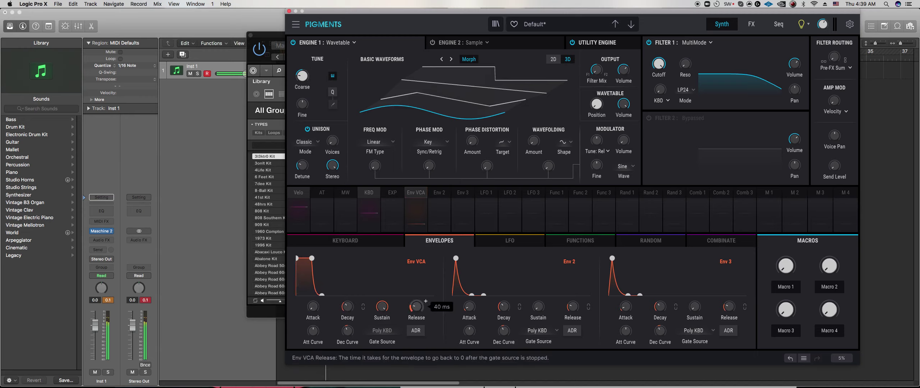
- Modulate Engine 1's coarse tuning with Env 2 at 0.36 and shorten Env 2's attack and decay
click(413, 192)
click(432, 190)
drag(302, 76, 302, 72)
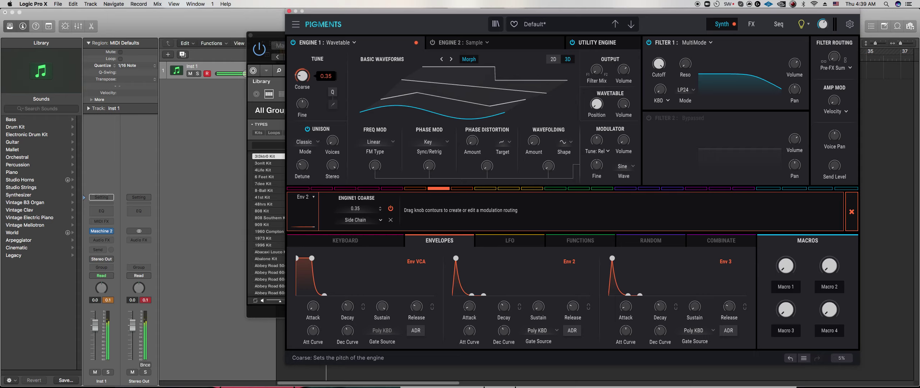
drag(469, 305, 504, 310)
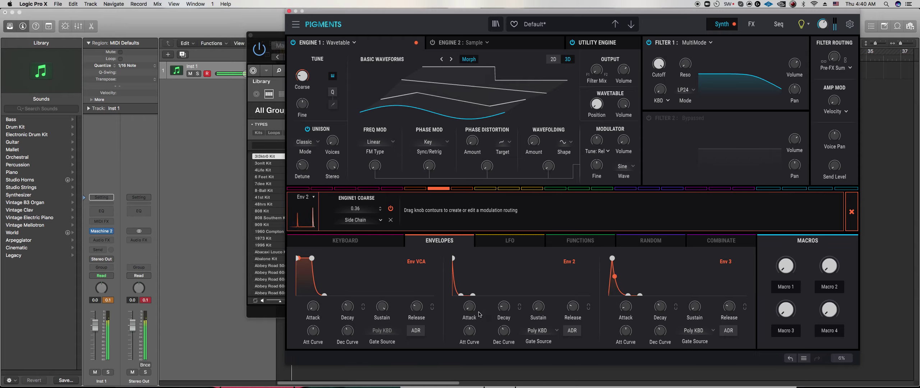
mouse_move(504, 307)
- Give Function 1 a falling ramp ending at time 0.125 and modulate Engine 1's output volume with it at 0.82
click(554, 188)
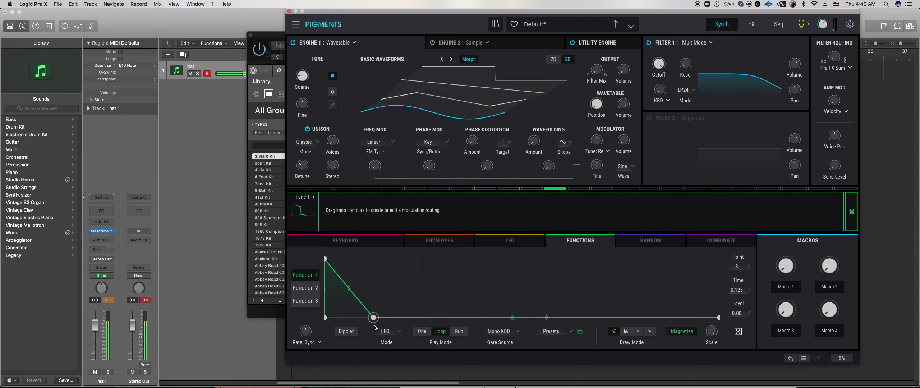
drag(630, 71, 630, 60)
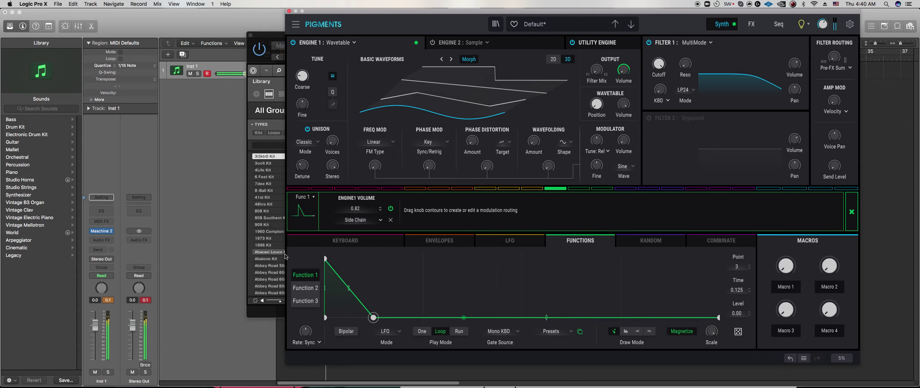
click(269, 40)
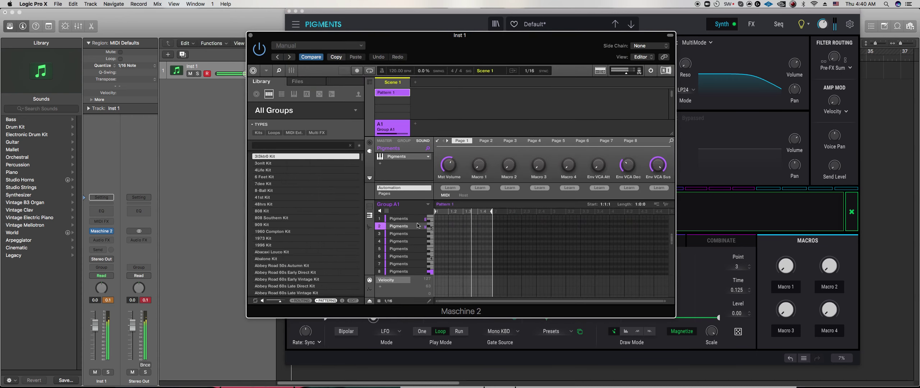
click(370, 207)
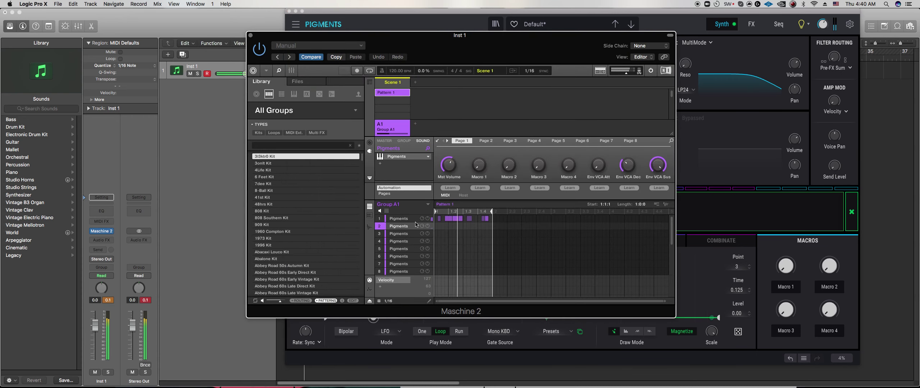
click(370, 215)
click(686, 15)
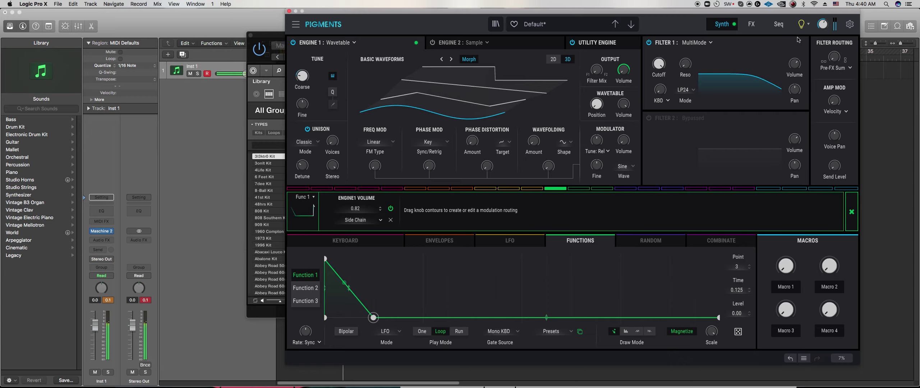
- Replace the delay in FX A with Distortion, with its drive at 19.7 dB and dry/wet at 51 %
click(750, 25)
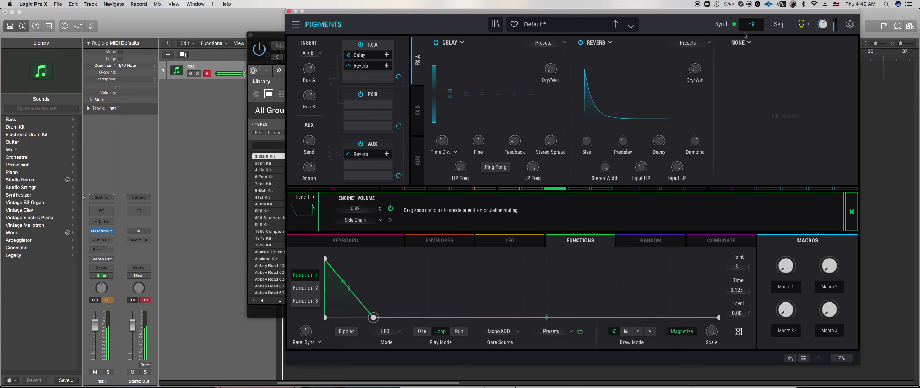
click(450, 42)
click(465, 117)
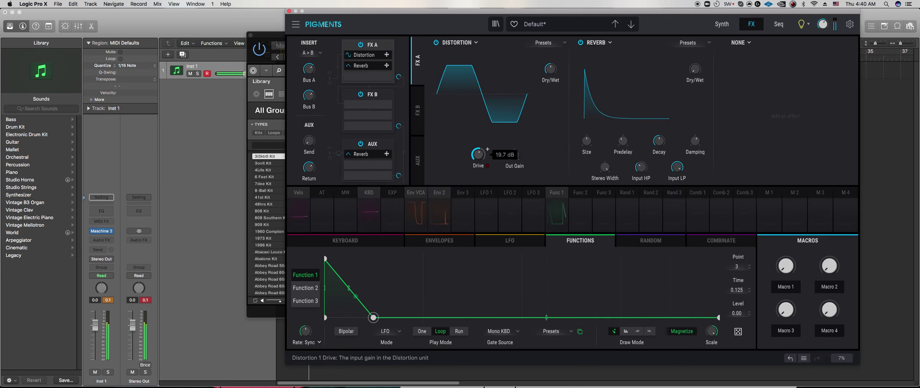
drag(555, 68, 555, 68)
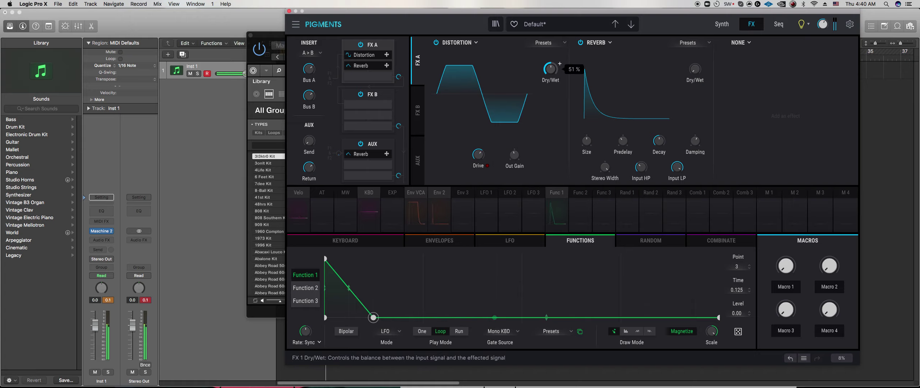
- Bend Function 1's falling segment inward and move its end point to time 0.086
drag(350, 288, 350, 293)
drag(374, 319, 358, 320)
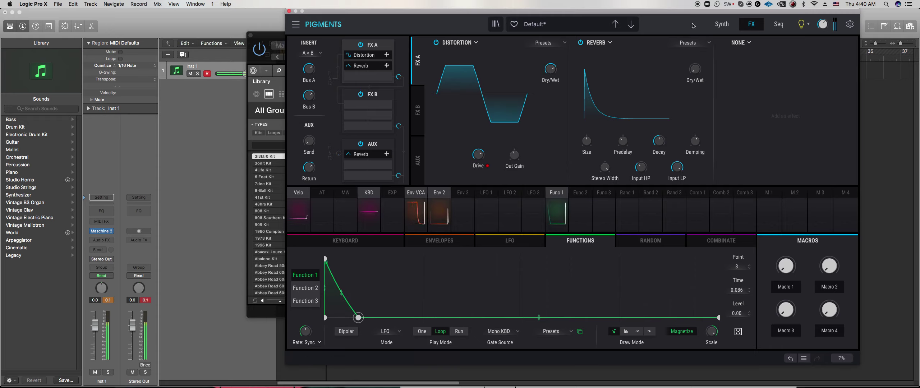
- Raise Filter 1's cutoff and resonance, and set Function 1's modulation of Engine 1's volume to 1.00
click(727, 23)
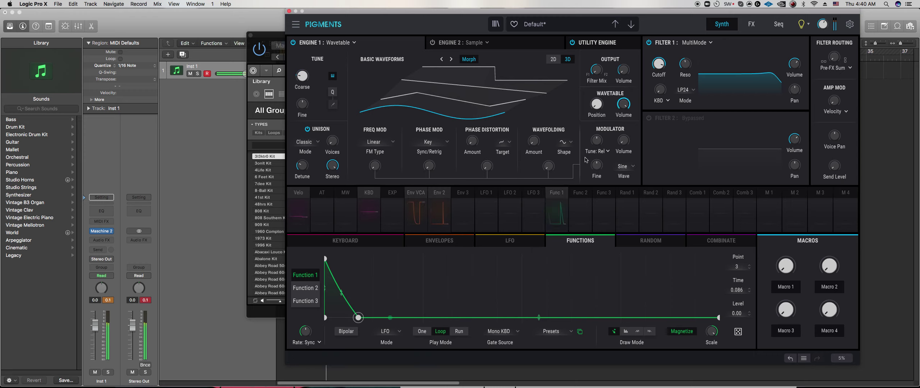
mouse_move(619, 66)
drag(619, 66, 619, 66)
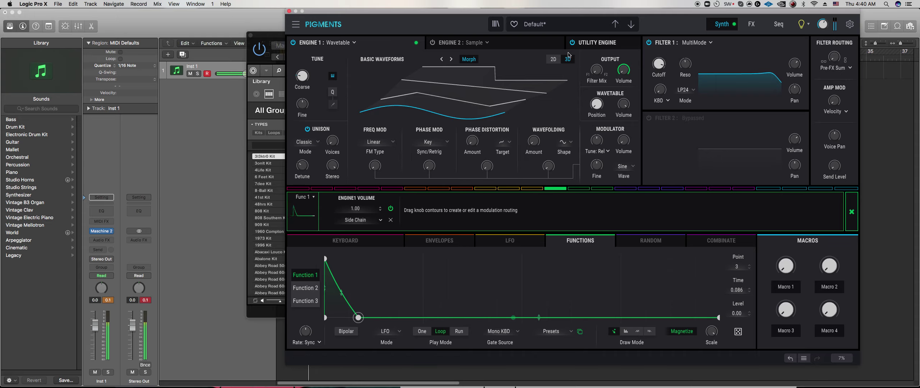
- Replace the reverb in FX A with Overdrive and raise its drive
click(749, 25)
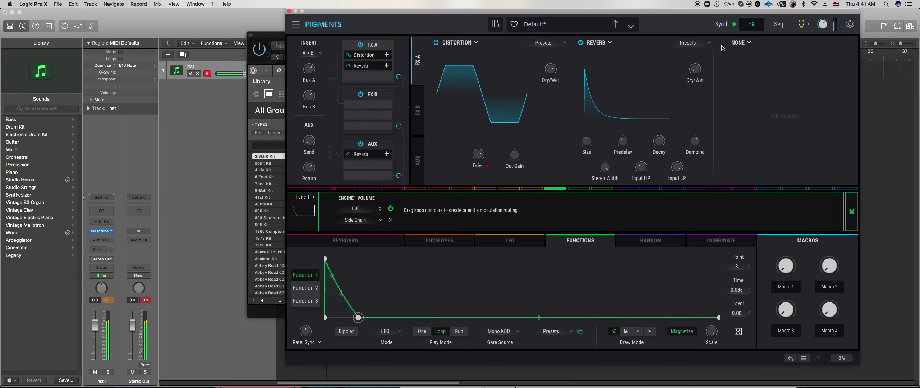
click(608, 43)
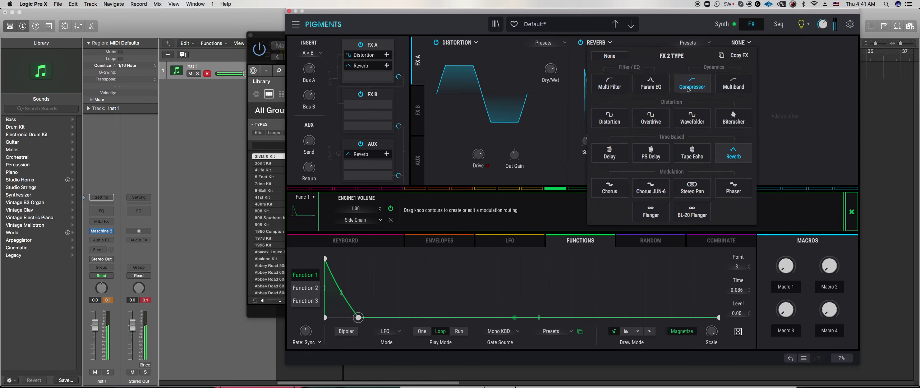
click(651, 118)
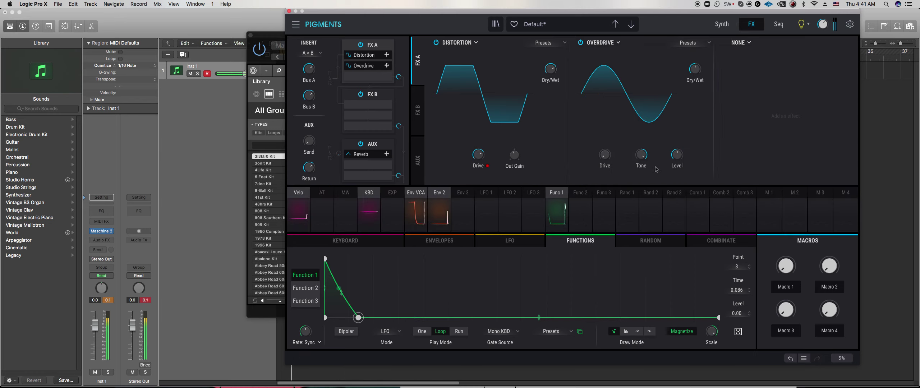
drag(605, 154, 605, 108)
- Mute the first sound in the Maschine group and return to the second sound's Pigments editor
click(268, 36)
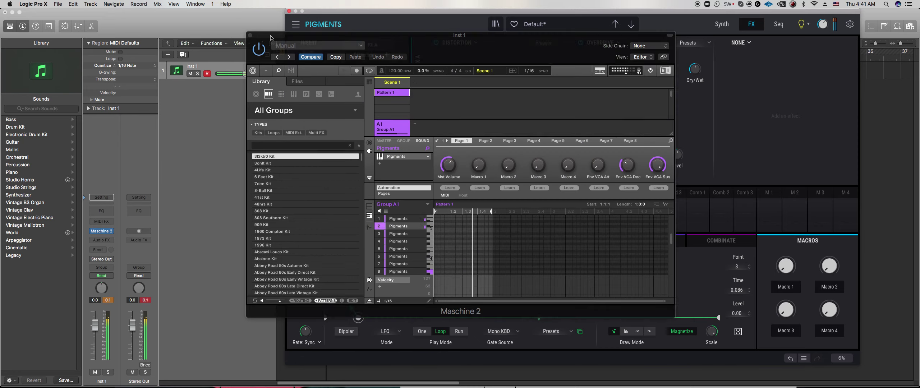
click(380, 219)
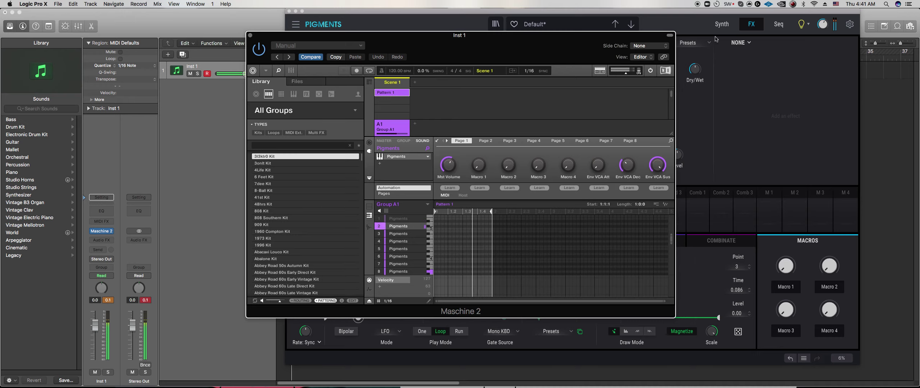
click(674, 23)
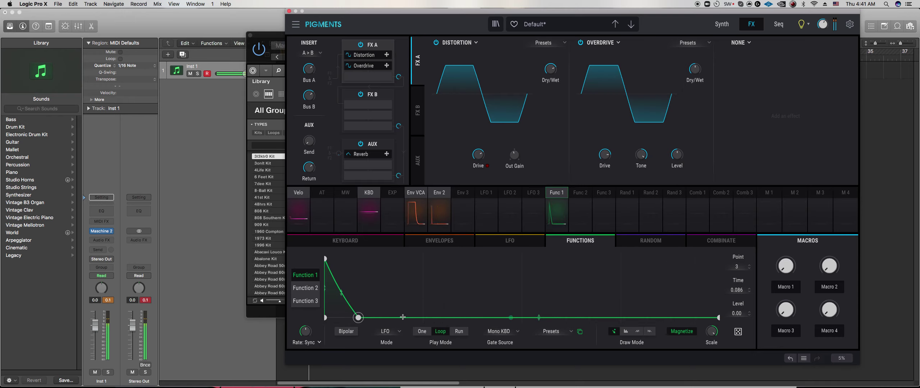
- Shorten Function 1's decay to time 0.063, and shape Function 2 with its peak at time 0.023 and zero level at 0.125
drag(359, 317, 349, 318)
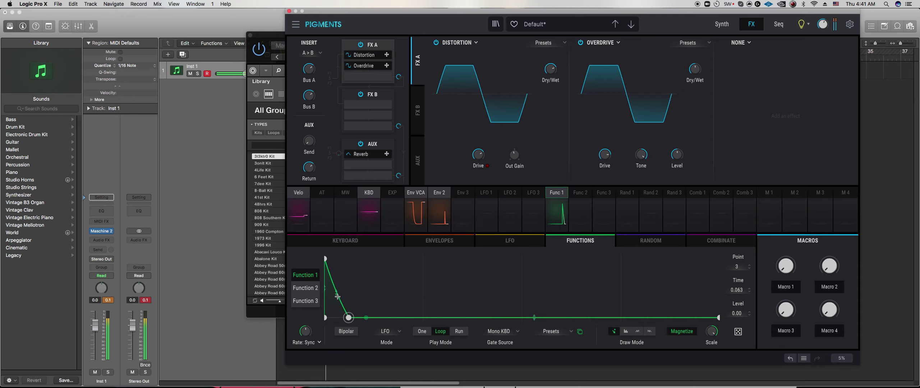
click(588, 203)
drag(362, 268, 375, 323)
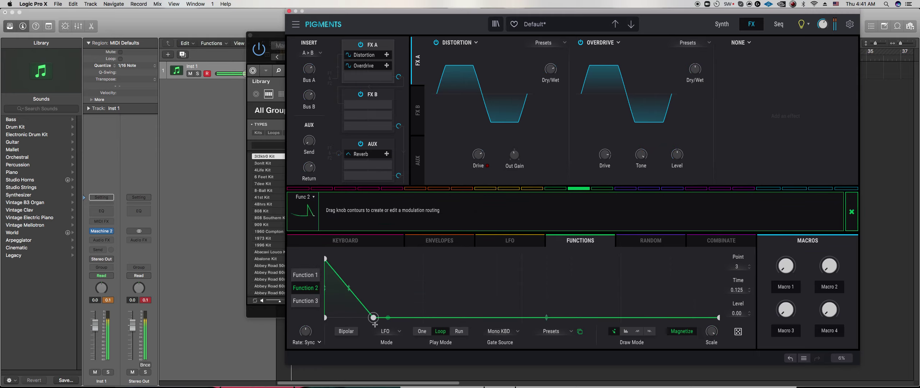
drag(326, 258, 336, 260)
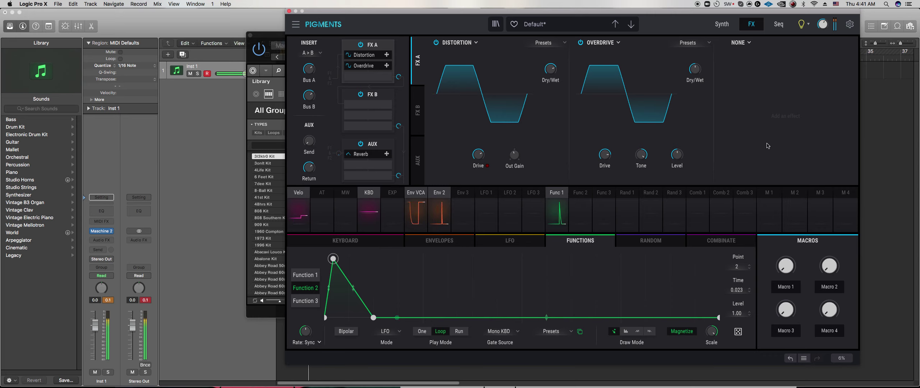
- Change Engine 2's type to Wavetable
click(722, 25)
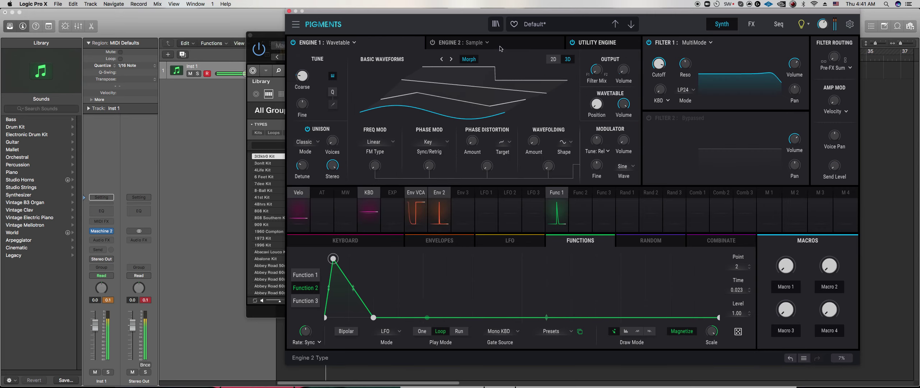
click(488, 43)
click(465, 73)
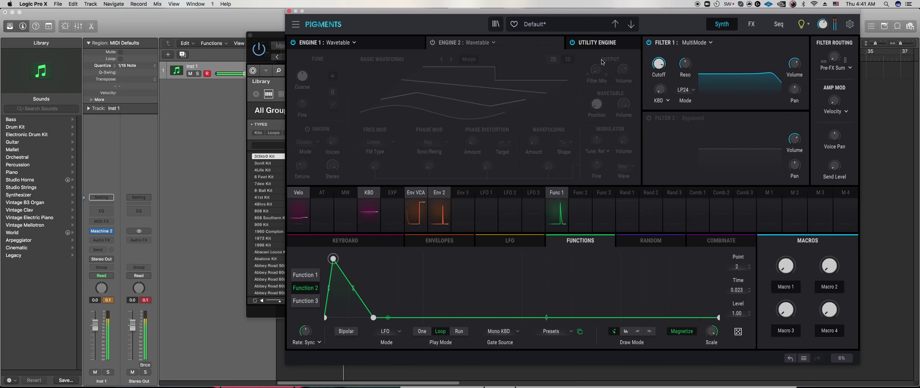
mouse_move(302, 75)
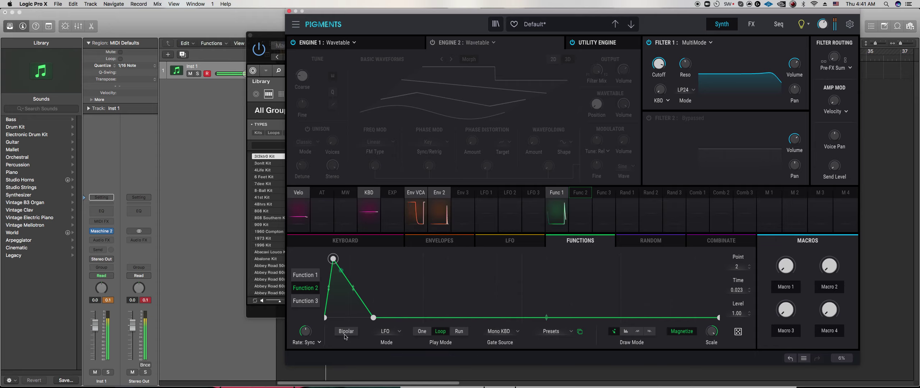
- Bow Function 2's falling segment outward and modulate the output volume of the activated Engine 2 with it at 1.00
drag(354, 288, 356, 283)
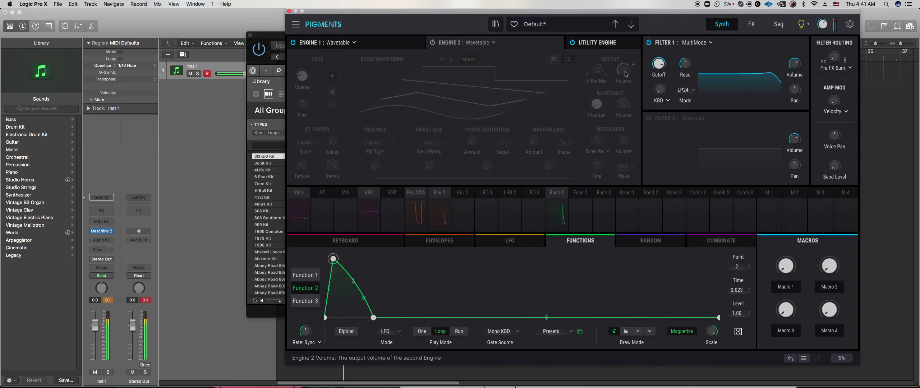
click(583, 202)
drag(618, 69, 618, 60)
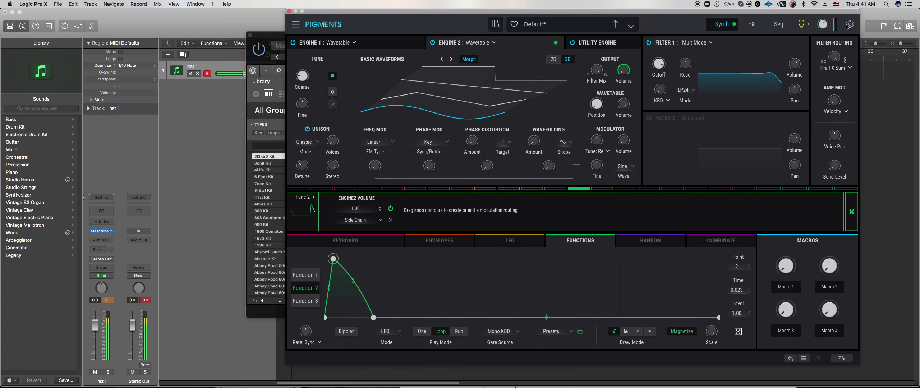
- Set the filter routing to FX Split and bow Function 2's falling segment further outward
click(751, 24)
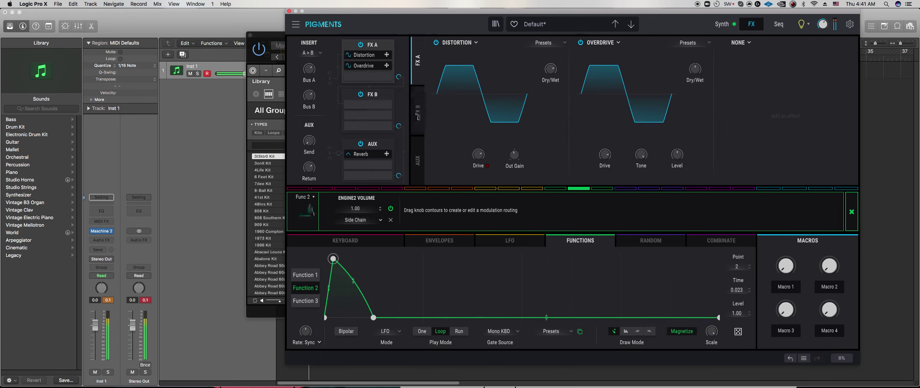
click(418, 111)
click(733, 25)
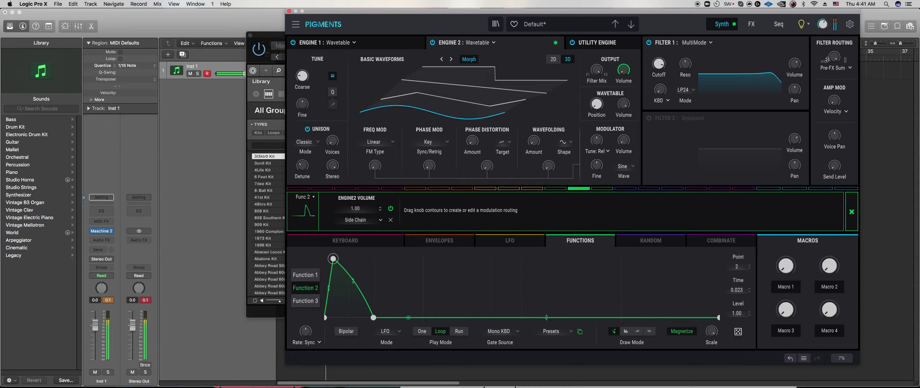
click(830, 66)
click(822, 99)
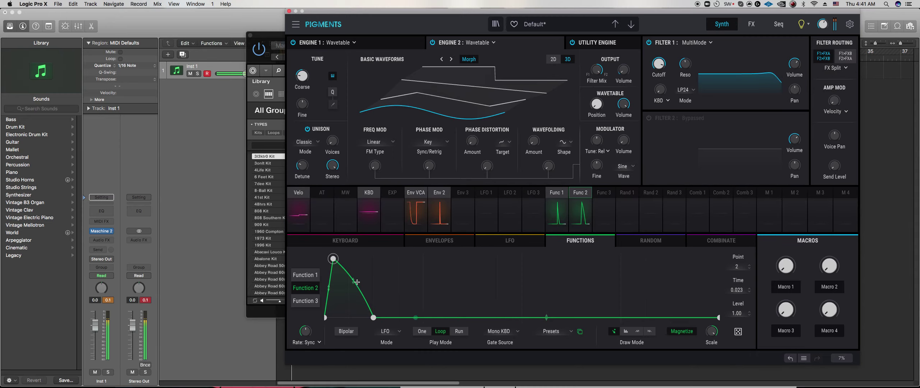
drag(357, 282, 353, 270)
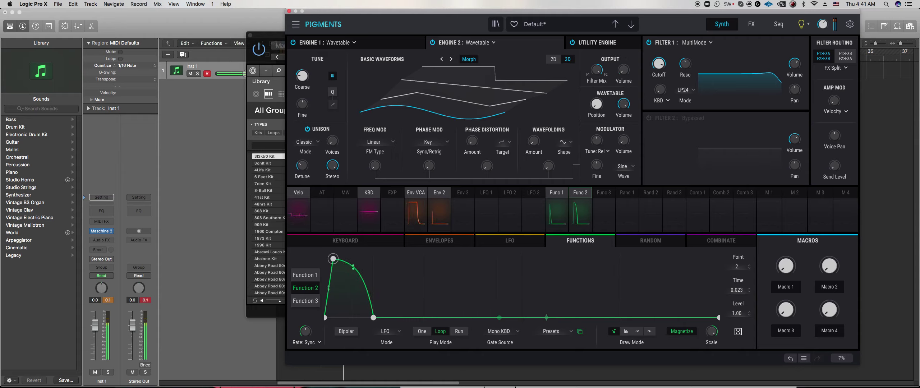
- Load the Multiband compressor into the first effect slot of FX B
click(752, 24)
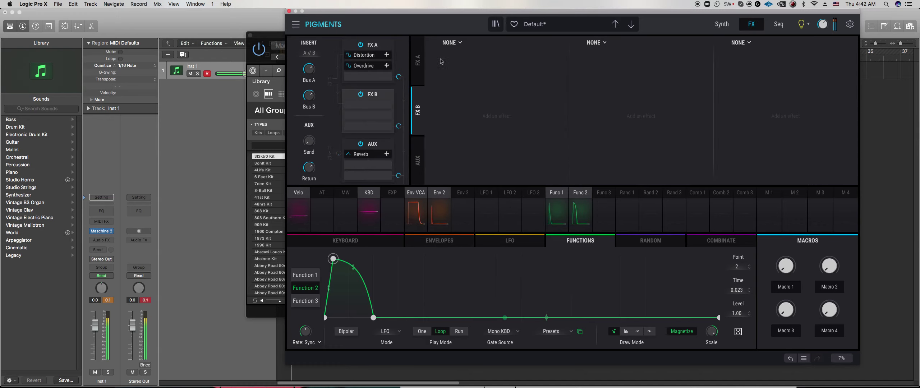
click(450, 43)
click(487, 116)
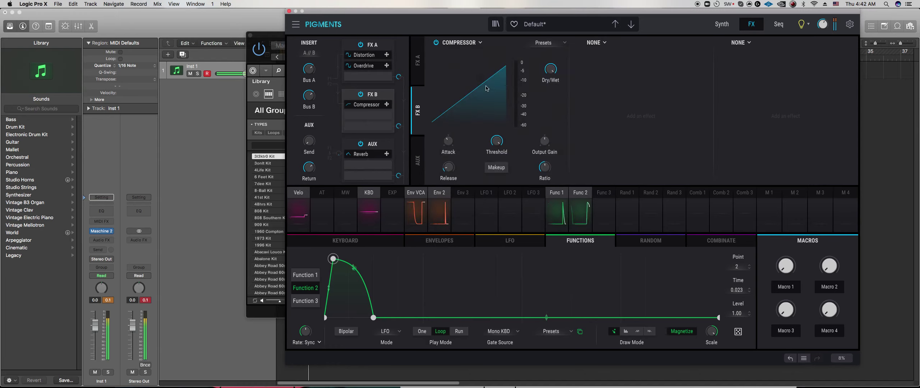
click(479, 43)
- Lower the Multiband's upper threshold for the high band and adjust the upper thresholds of the low and mid bands
drag(510, 101, 512, 115)
drag(514, 88, 514, 108)
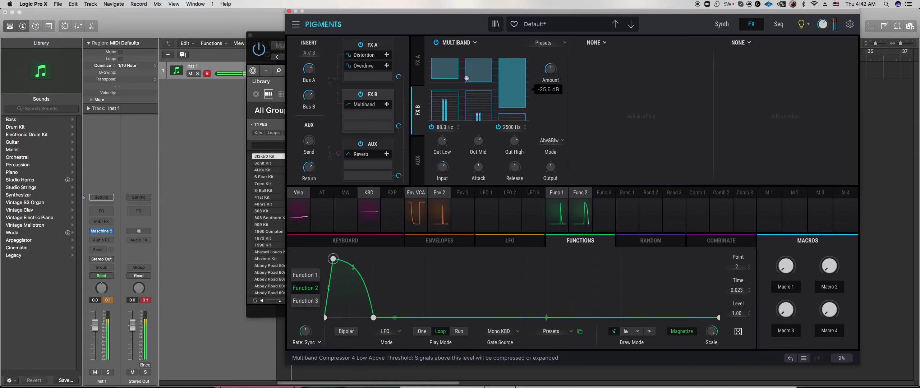
drag(478, 73, 478, 87)
- Reshape Function 2 with an earlier peak and an outward-bowed fall ending at time 0.125, and end Function 3's fall at time 0.250
drag(374, 317, 382, 319)
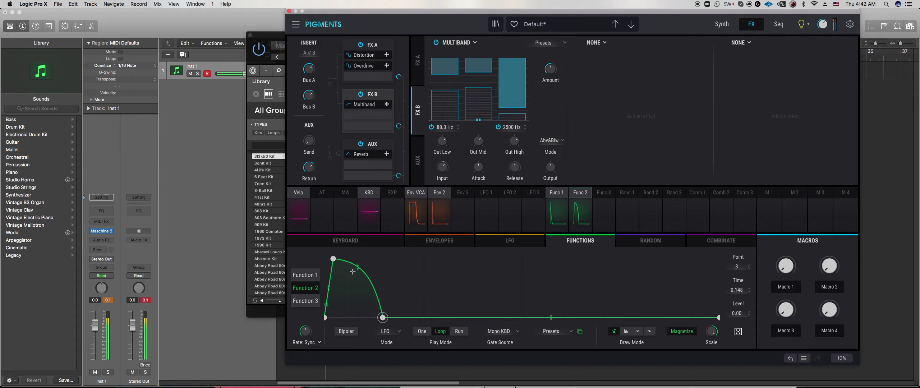
drag(357, 269, 357, 284)
drag(383, 318, 371, 323)
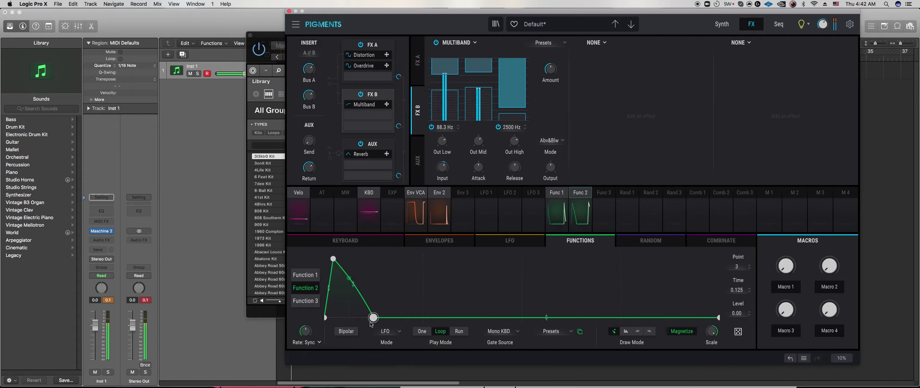
drag(354, 285, 332, 263)
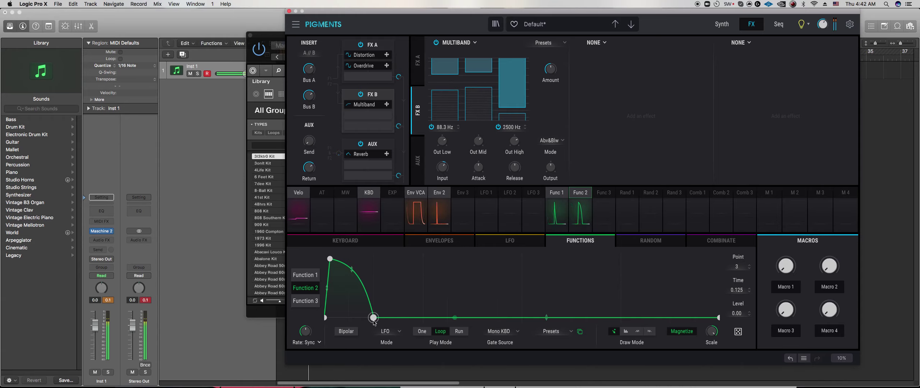
click(309, 302)
drag(501, 284, 423, 318)
- Activate the Utility Engine's oscillator with a sine wave and lower its Coarse pitch to -36 semitones
click(721, 24)
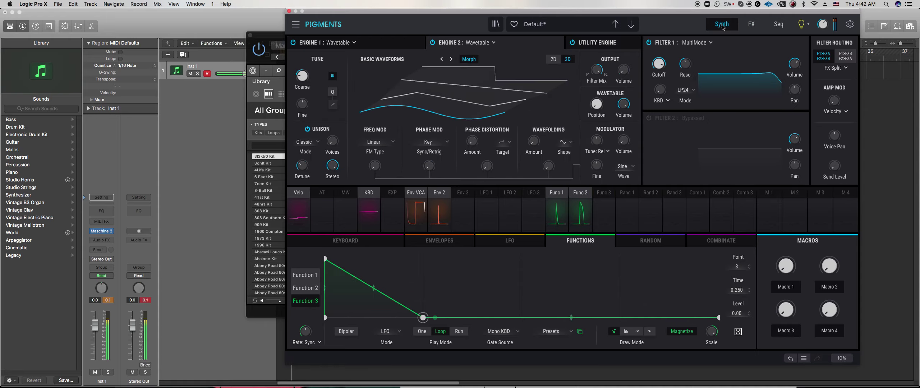
click(611, 44)
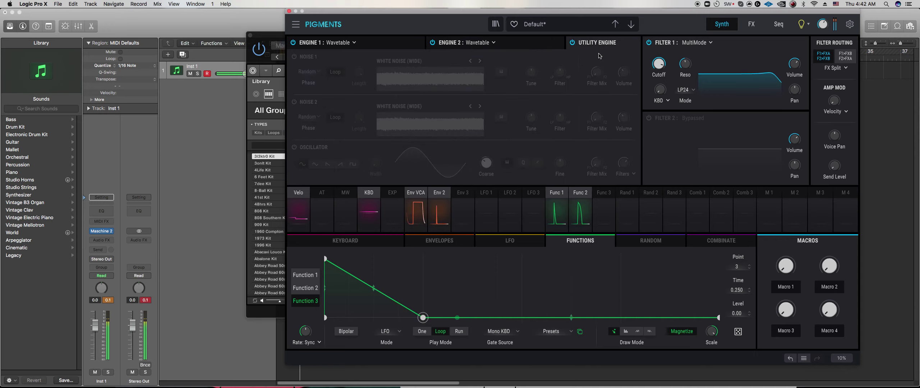
click(301, 164)
mouse_move(485, 163)
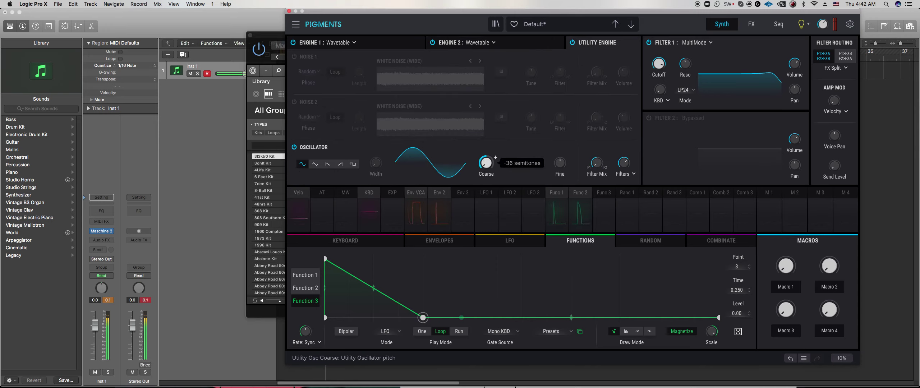
mouse_move(597, 162)
drag(597, 163, 597, 173)
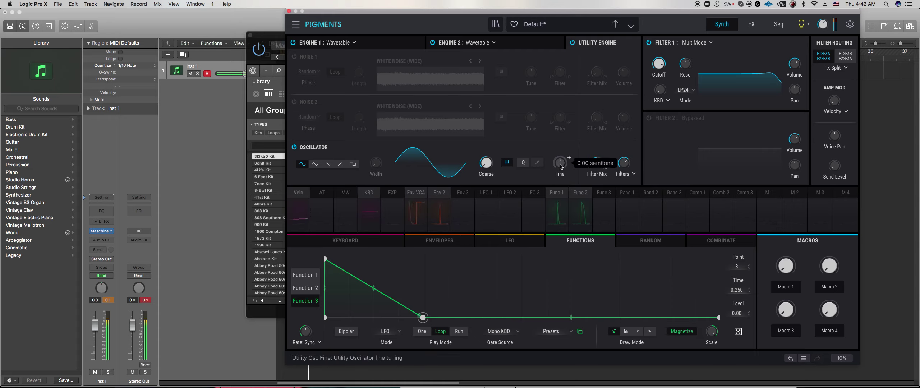
- Try a Fine tuning of -1.00 semitone on the utility oscillator and reset it
mouse_move(569, 157)
scroll(570, 158, down, 5)
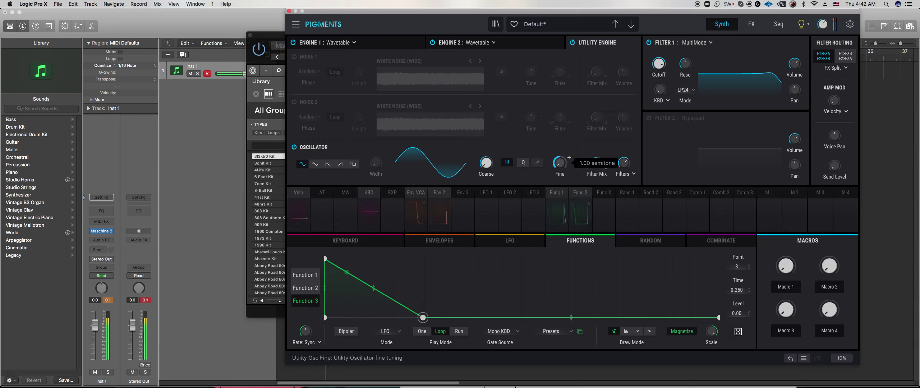
double_click(563, 165)
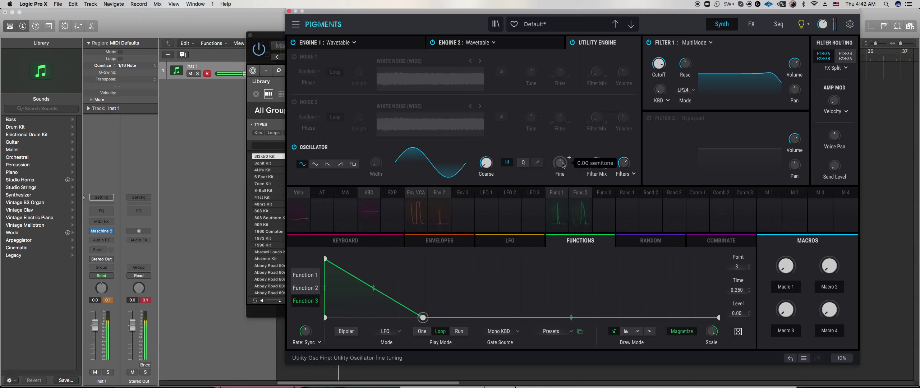
- Modulate the utility oscillator's output volume with Function 3 at 1.00, trying Direct Out before routing the output back to Filters
click(630, 176)
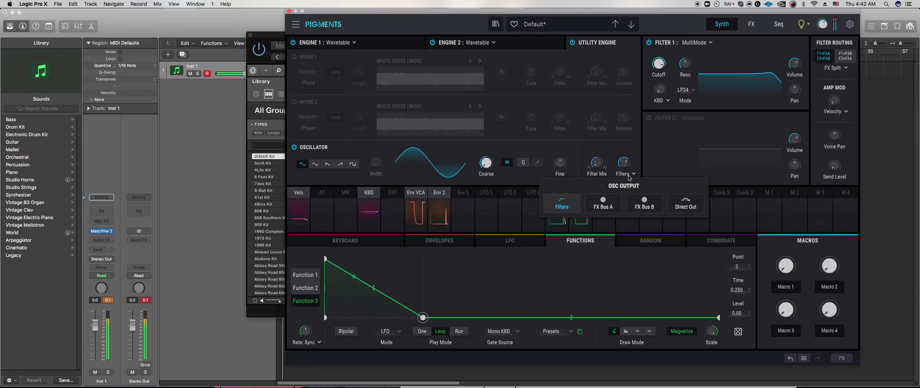
click(686, 208)
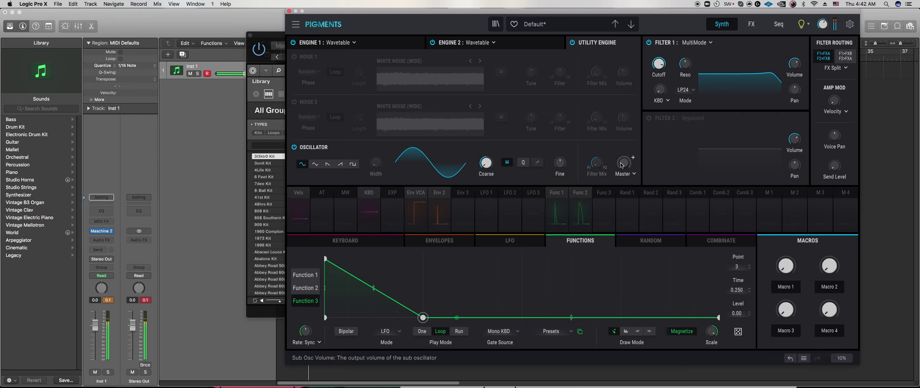
click(605, 194)
drag(623, 160, 623, 133)
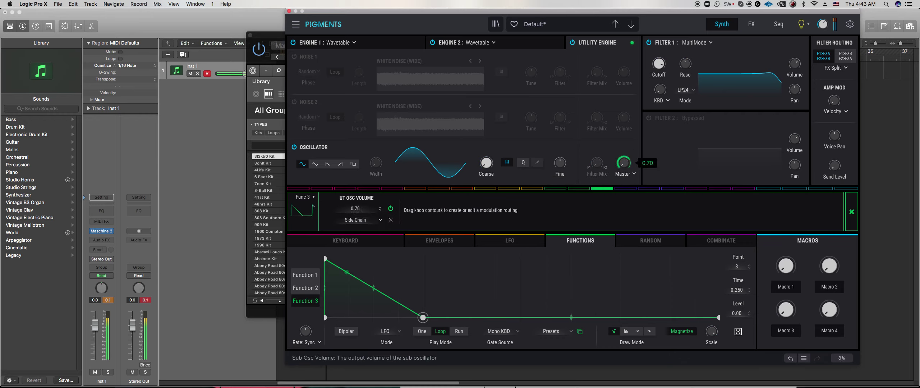
drag(624, 163, 624, 158)
click(625, 174)
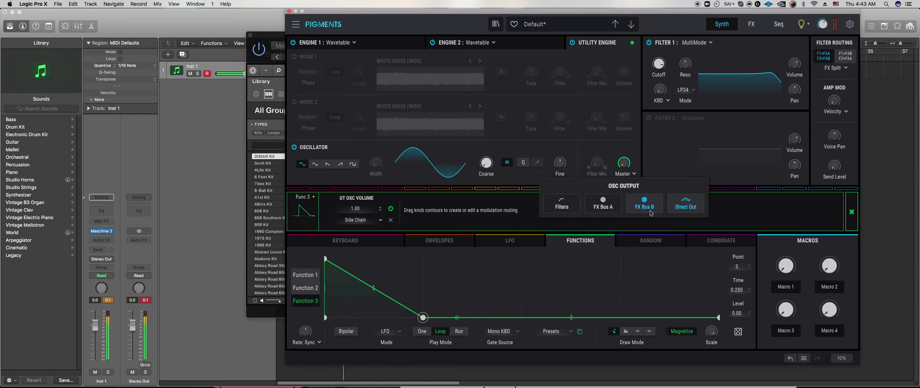
click(562, 204)
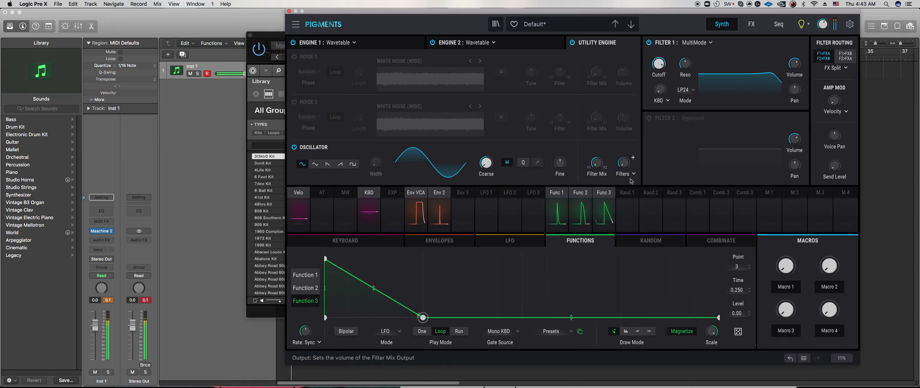
- Shape Function 3 as a short outward-bowed fall with its peak at time 0.015 and level 0.738
drag(423, 318, 374, 317)
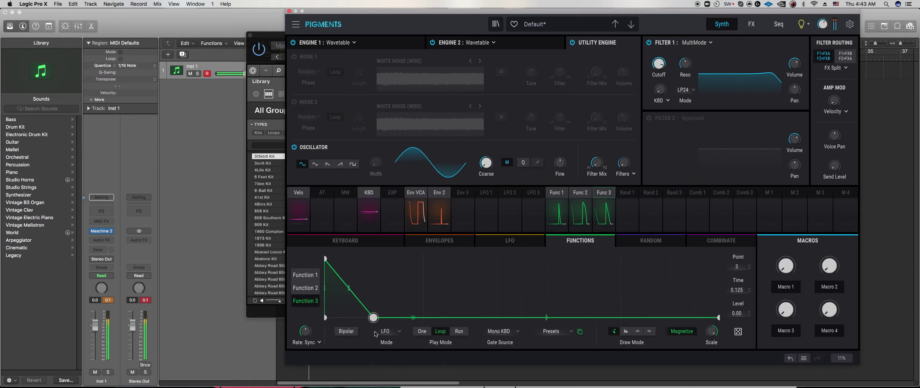
mouse_move(352, 289)
mouse_down()
mouse_move(349, 299)
mouse_move(349, 285)
mouse_up()
drag(377, 322, 352, 323)
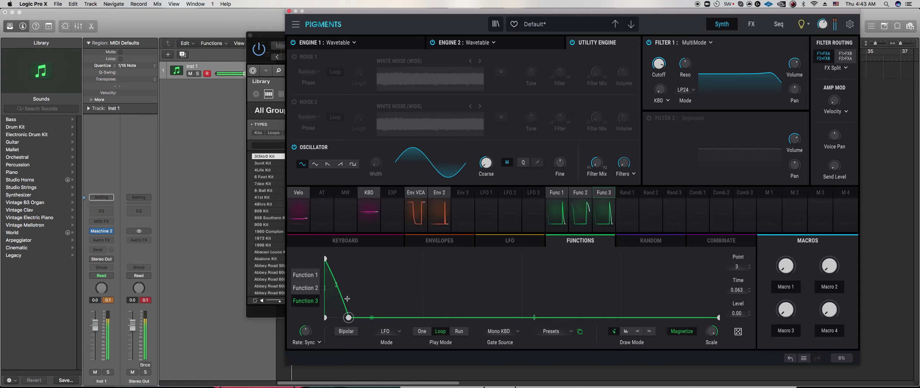
drag(326, 263, 324, 279)
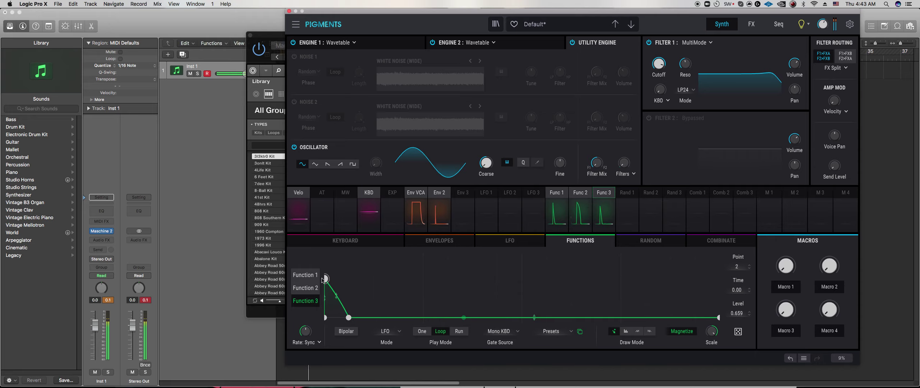
click(347, 316)
drag(352, 317, 343, 289)
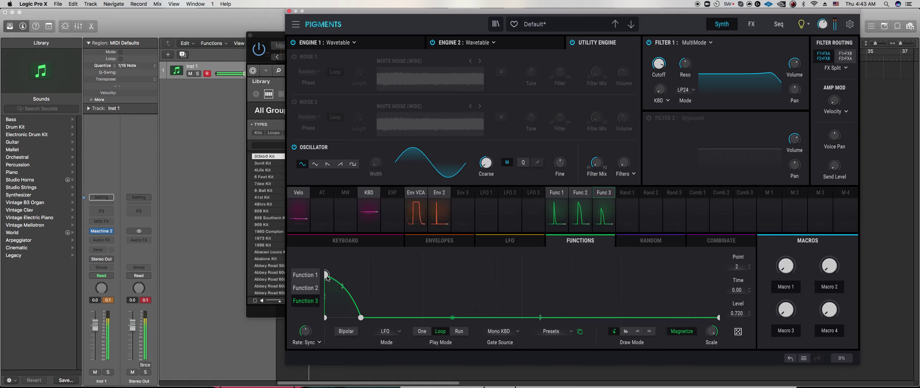
drag(332, 276, 332, 276)
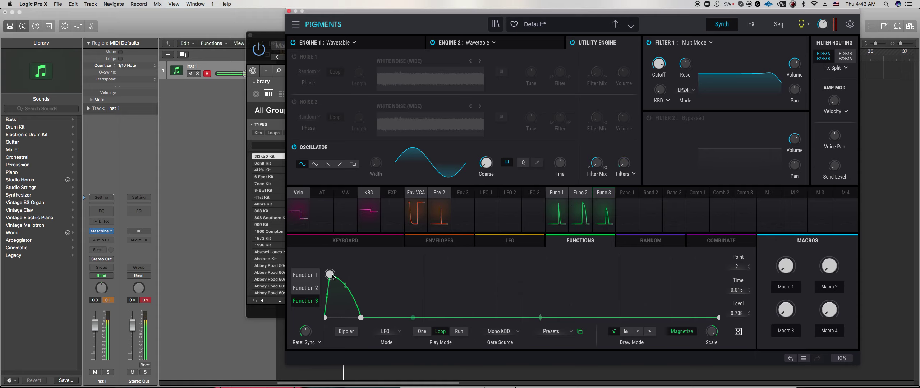
- Try a triangle wave on the utility oscillator with Function 3 falling steeply from full level to 0.006 at time 0.034
click(315, 164)
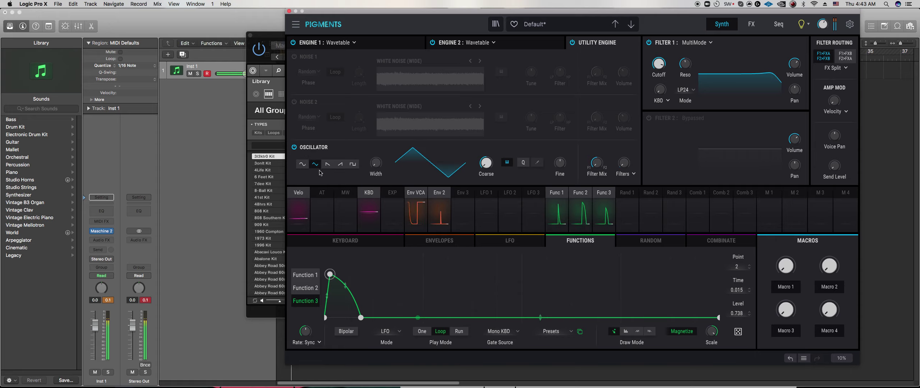
drag(333, 277, 333, 316)
drag(326, 267, 325, 252)
drag(341, 318, 337, 318)
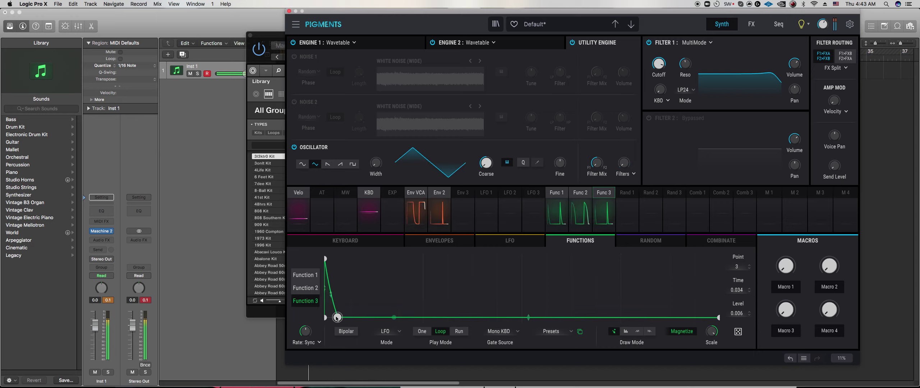
- Adjust the utility oscillator's Coarse pitch and raise the Width of its triangle wave
mouse_move(495, 158)
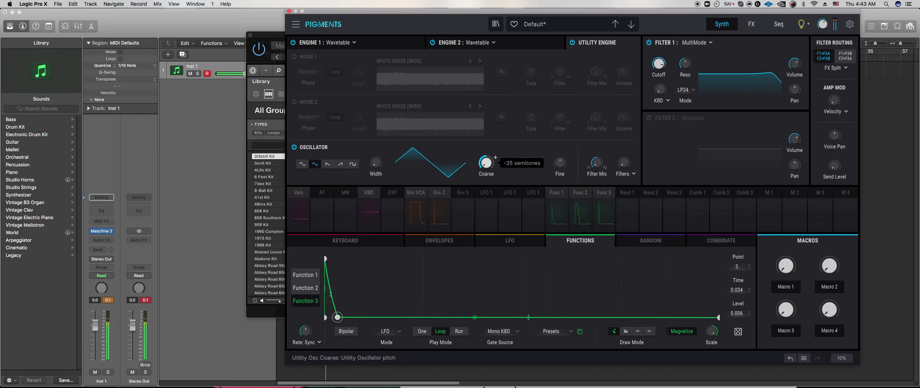
drag(486, 163, 489, 171)
drag(379, 167, 379, 160)
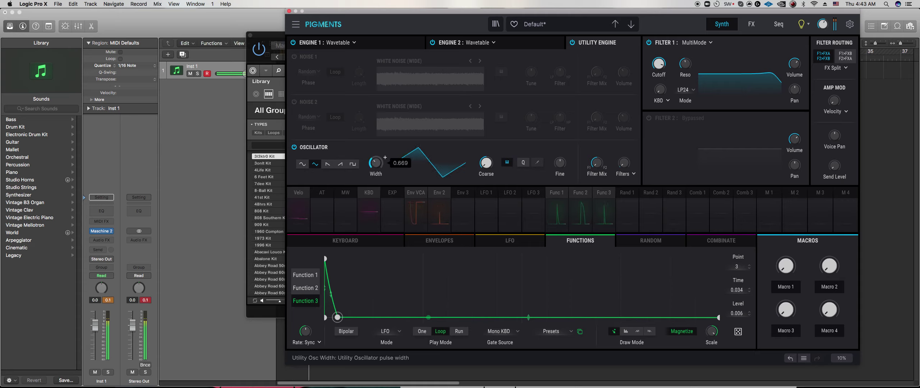
drag(380, 169, 380, 164)
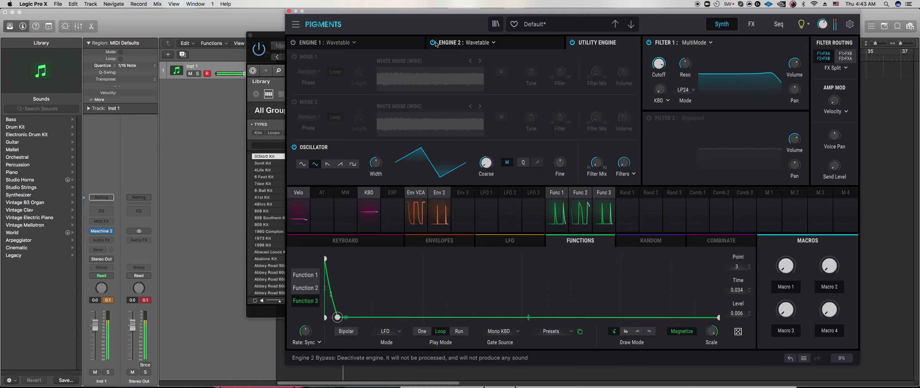
- Lower Function 3's starting peak and bow its fall outward to level 0.00 at time 0.075
drag(336, 326, 372, 329)
drag(349, 294, 326, 274)
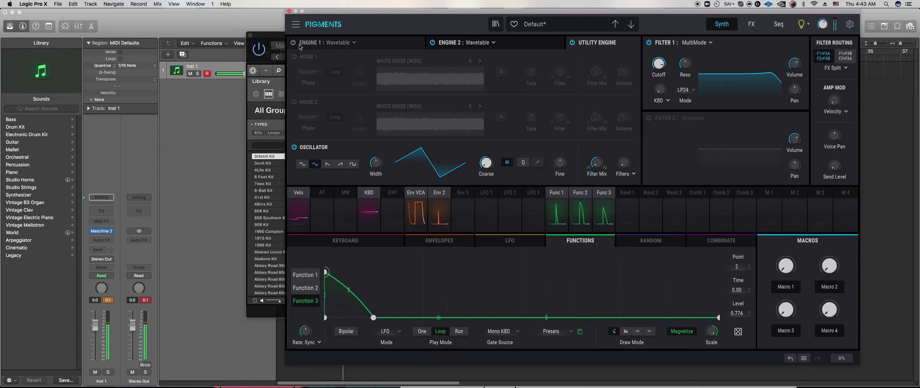
drag(326, 273, 325, 286)
drag(373, 318, 358, 297)
- Compare the sine with a triangle wave at Width 0.831, keep the sine, and raise the utility oscillator's Coarse pitch to -31 semitones
click(303, 165)
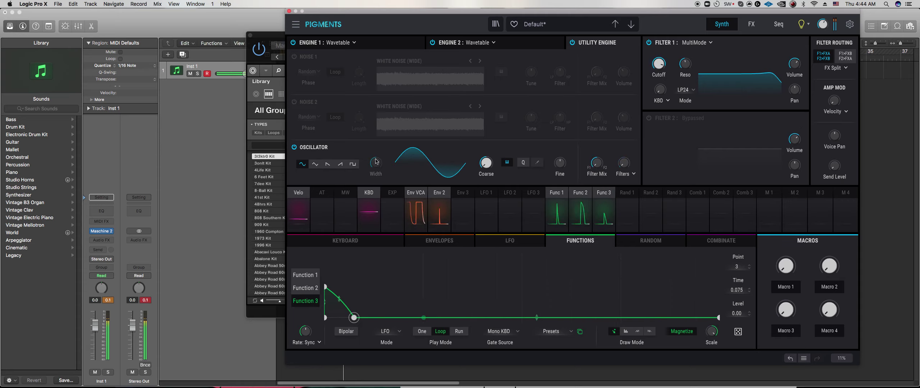
click(315, 167)
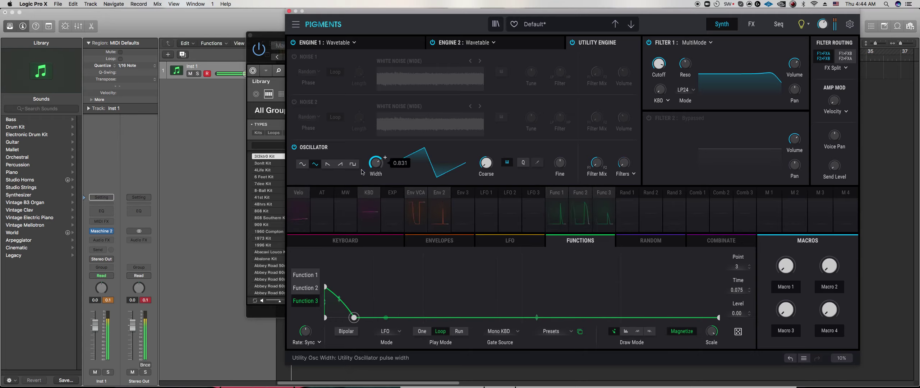
click(303, 166)
mouse_move(486, 163)
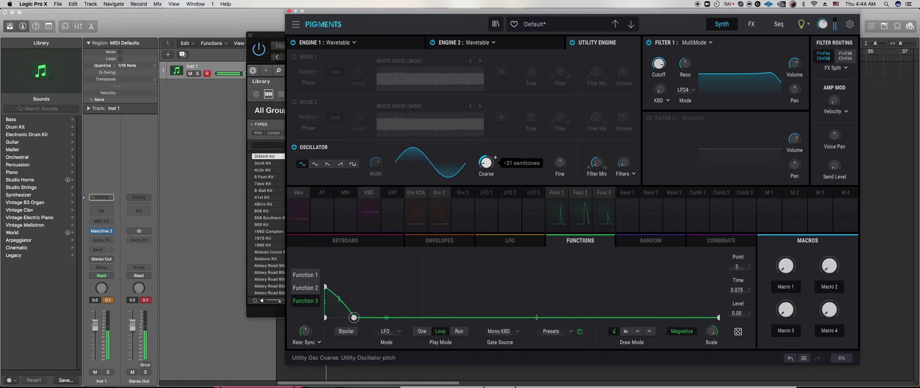
- Open Function 3's routing to the utility oscillator volume and stretch its fall to level 0.00 at time 0.250, bowed further outward
mouse_move(562, 165)
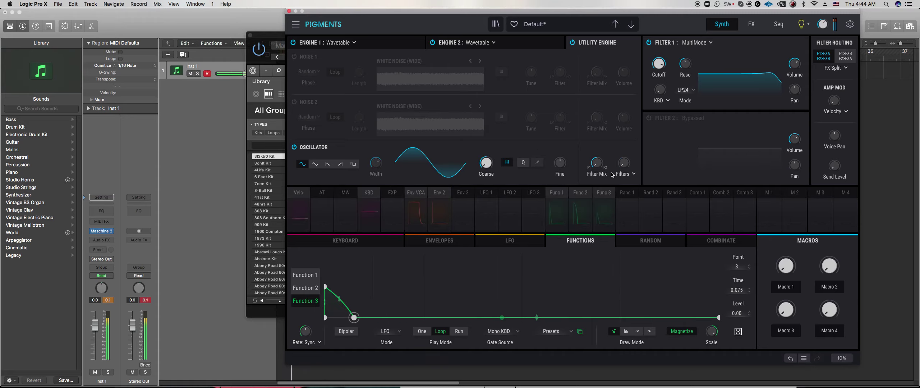
click(604, 194)
mouse_move(624, 163)
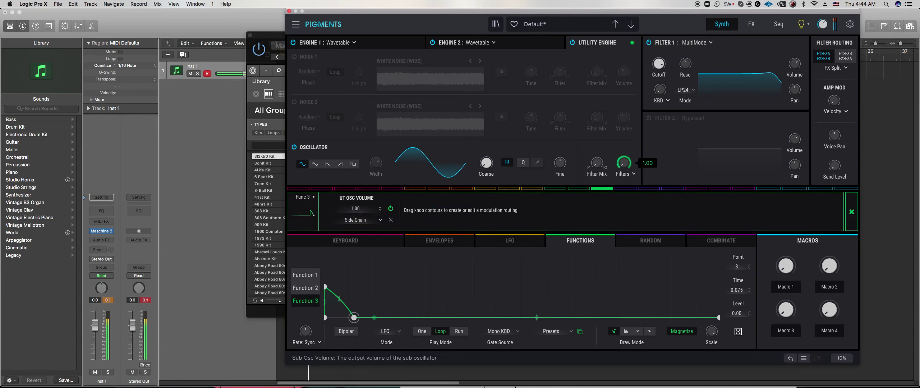
drag(624, 157, 625, 159)
drag(360, 319, 426, 321)
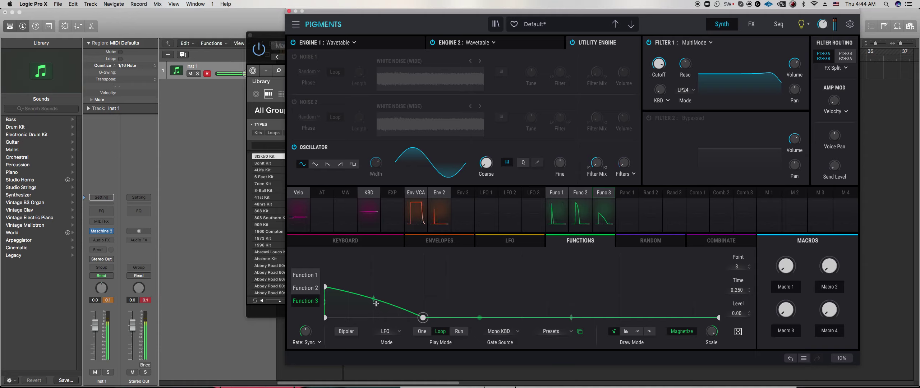
drag(374, 299, 374, 287)
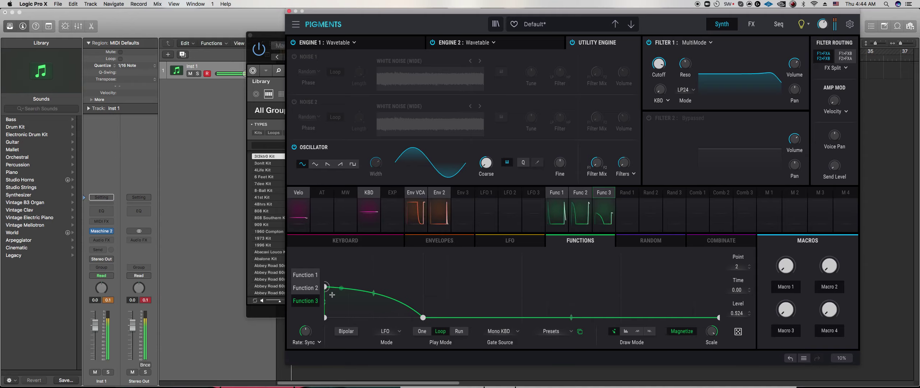
- Give Function 3 a short rise to a peak at time 0.042, level 0.750, with its fall ending at time 0.125
drag(423, 317, 441, 318)
drag(326, 287, 341, 313)
drag(352, 282, 339, 279)
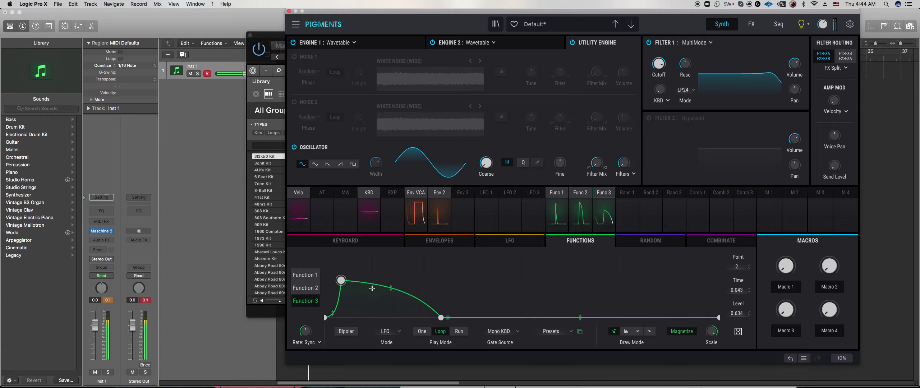
drag(440, 323, 377, 322)
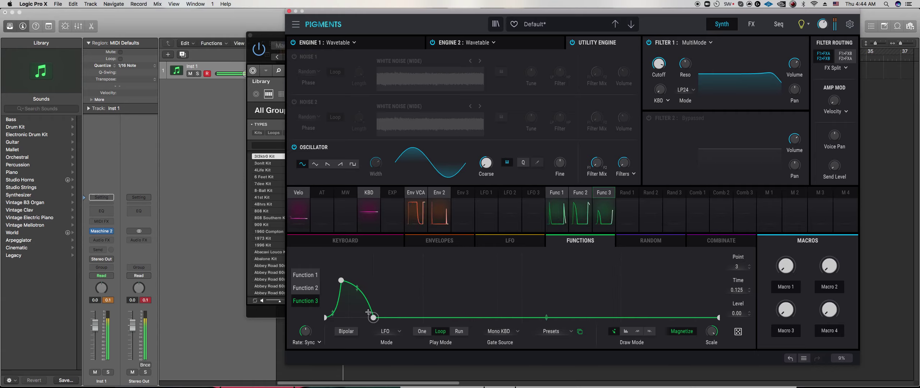
drag(341, 281, 340, 276)
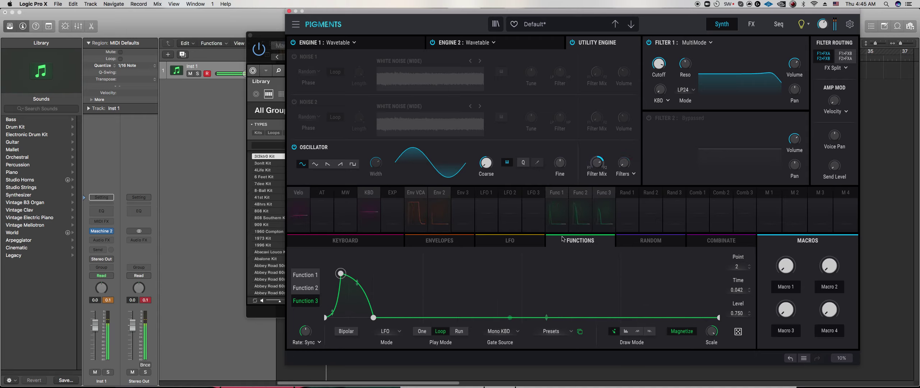
- Widen Function 3 by moving its peak rightward and slightly up and ending its fall at time 0.467
drag(373, 317, 427, 342)
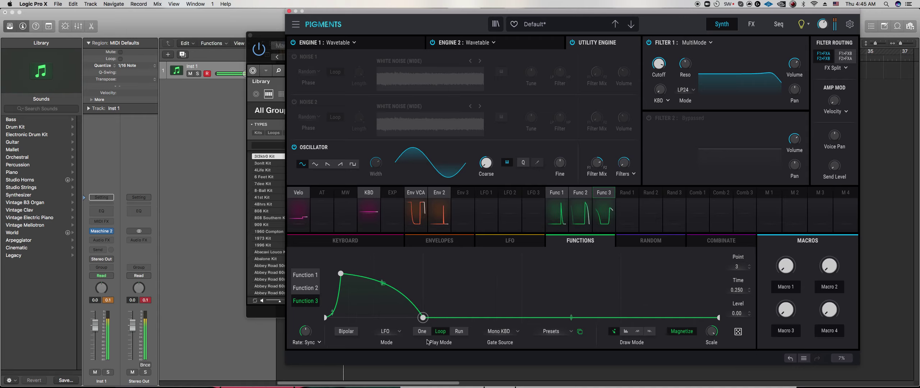
drag(424, 318, 448, 319)
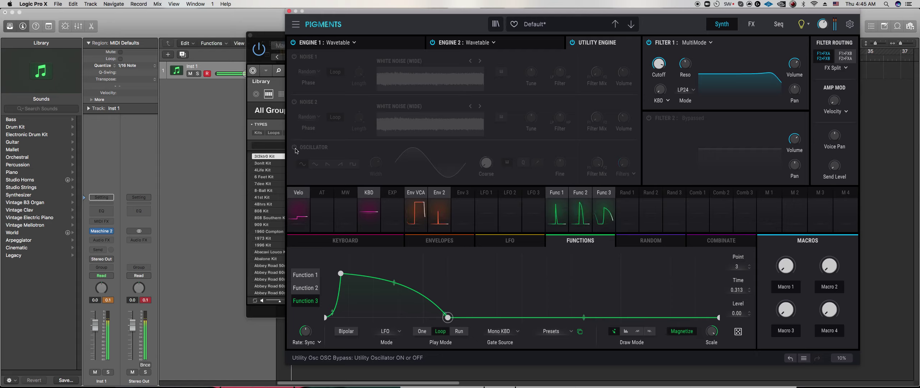
drag(341, 273, 359, 271)
drag(447, 318, 509, 318)
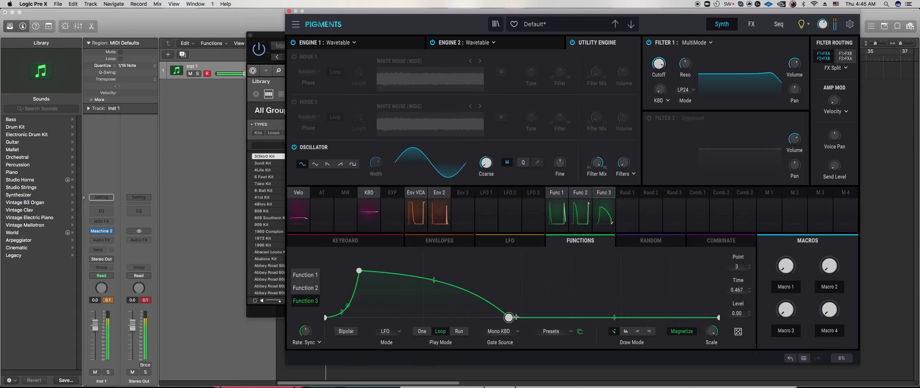
- Raise the Release of Env VCA to 827 ms
click(467, 241)
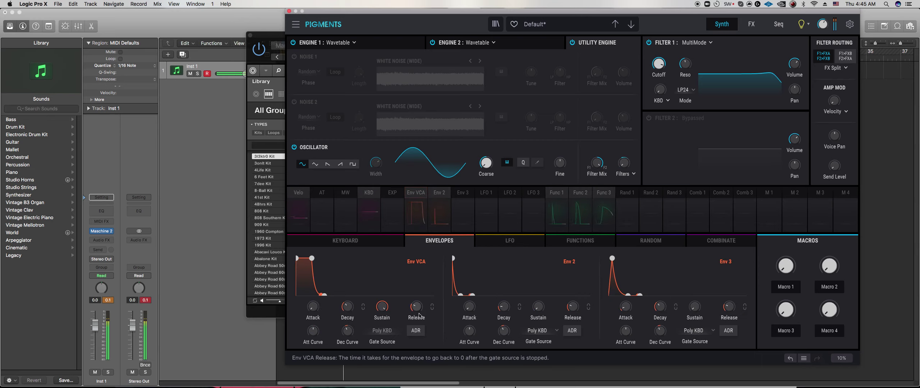
mouse_move(418, 308)
scroll(417, 308, up, 4)
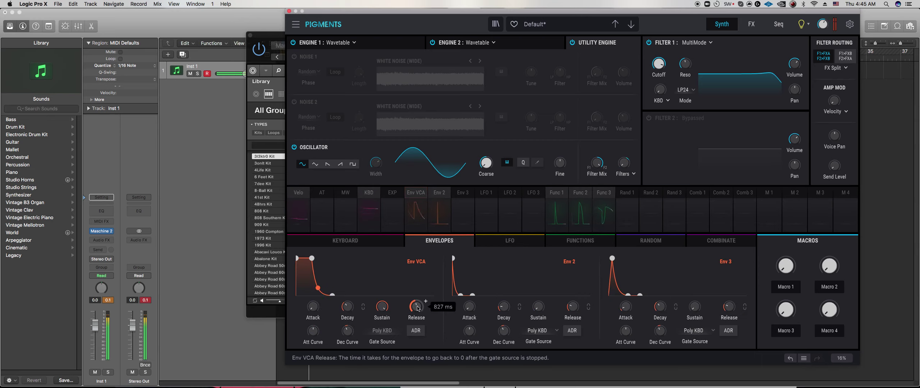
- Switch Maschine's pattern editor from the keyboard view to the group view of all sounds, and return to Pigments
click(270, 316)
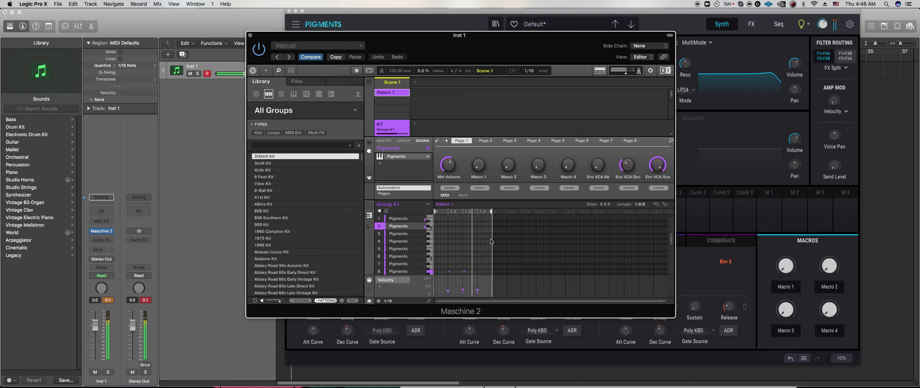
click(369, 206)
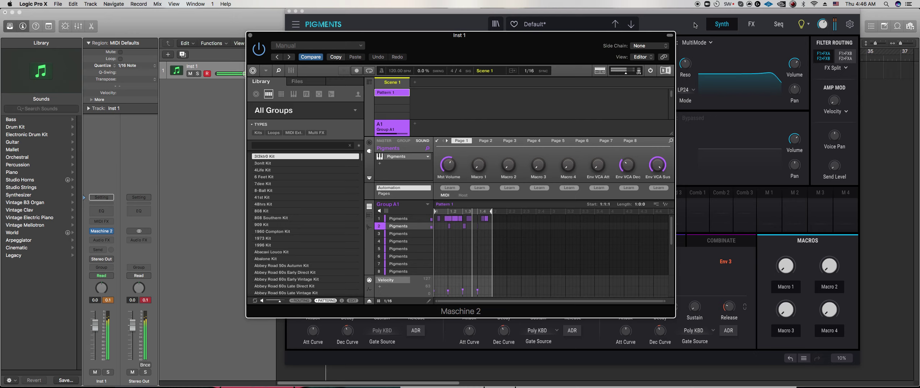
click(695, 25)
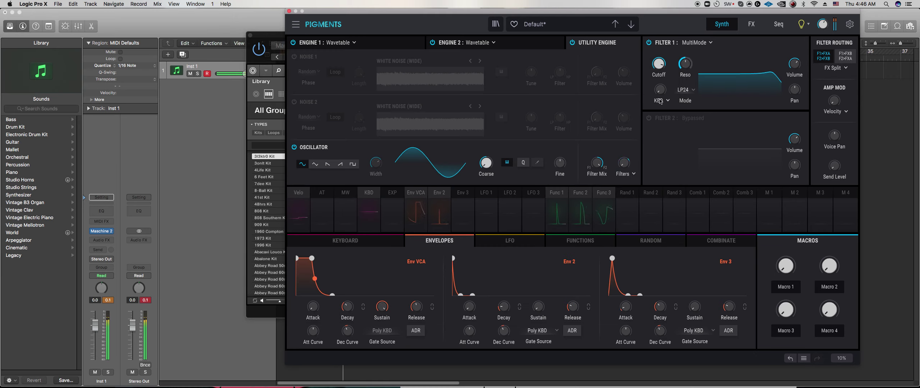
- Shorten Function 3's fall to end at time 0.313 and lower its peak slightly
click(511, 39)
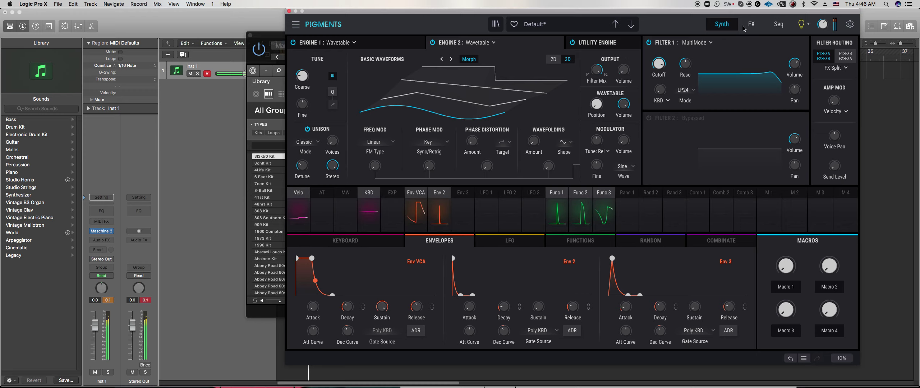
click(585, 243)
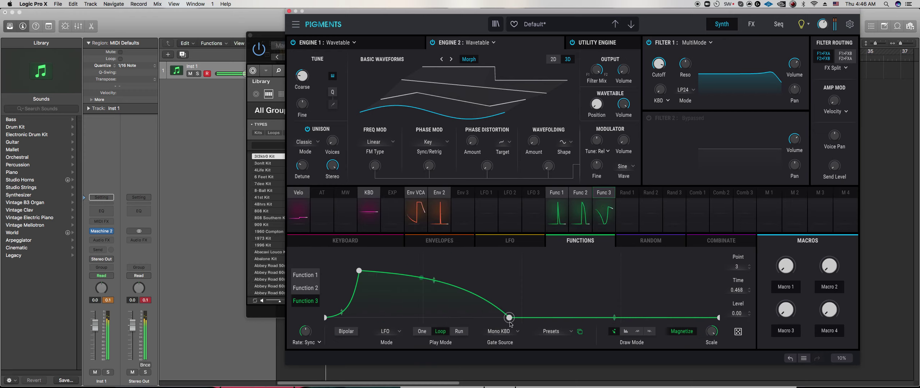
drag(505, 319, 466, 332)
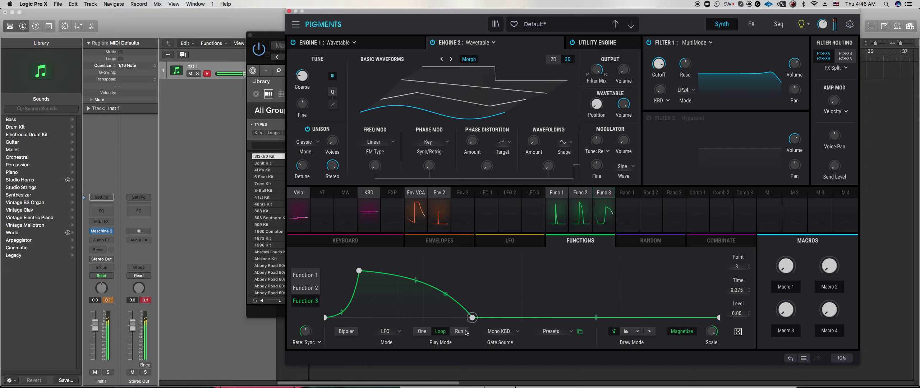
drag(472, 319, 449, 323)
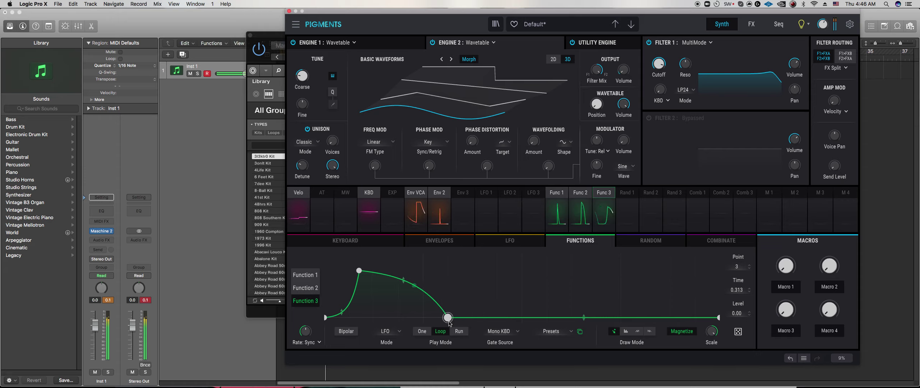
drag(359, 276, 360, 284)
click(446, 317)
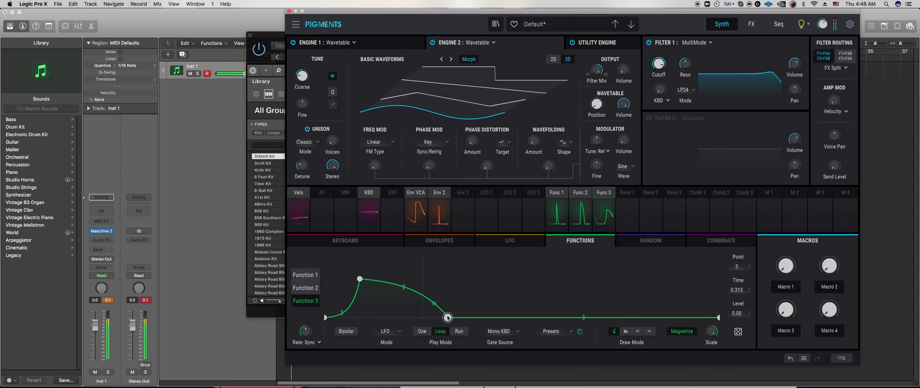
- Try a longer, full-level Function 3, settling on a peak at time 0.093, level 0.854, and a fall ending at time 0.250
drag(448, 318, 534, 328)
drag(359, 279, 361, 257)
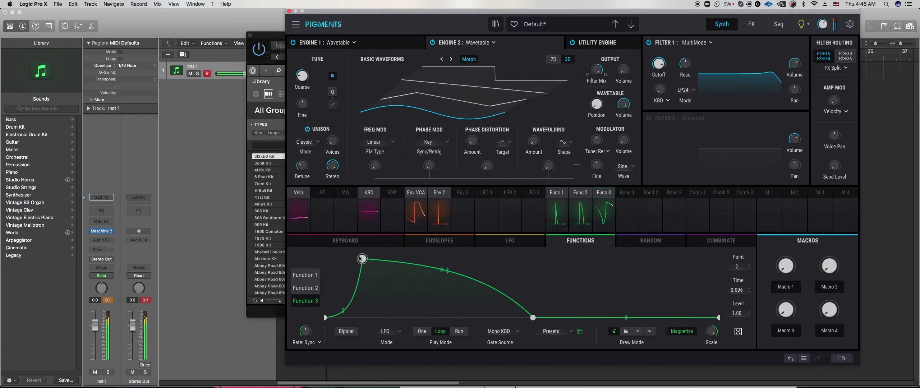
drag(532, 318, 424, 320)
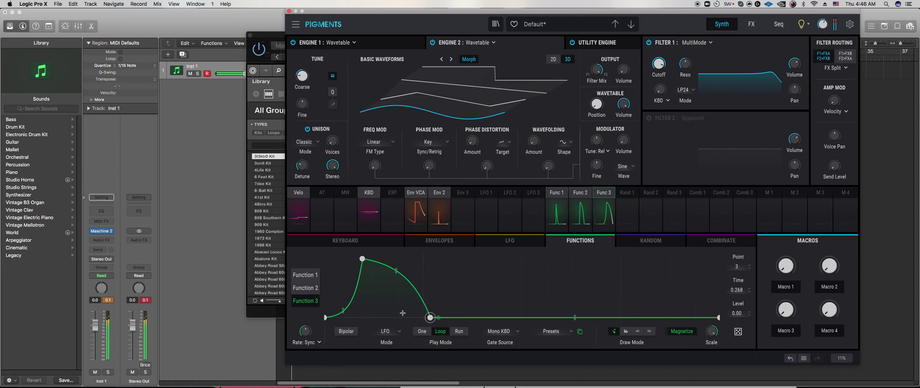
drag(359, 263, 359, 271)
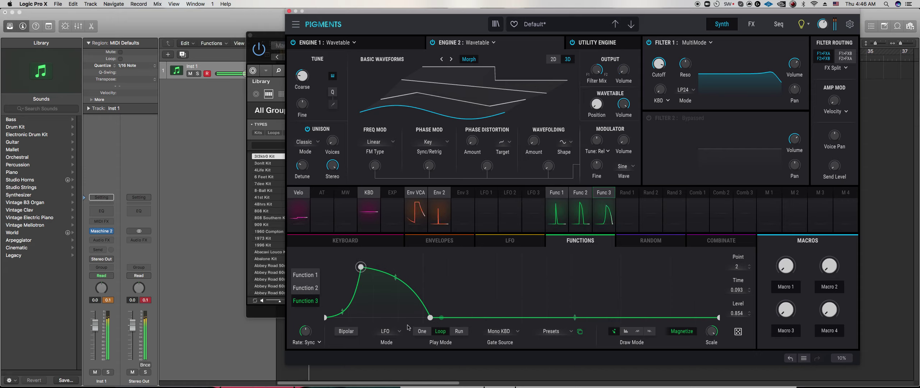
drag(430, 320, 423, 320)
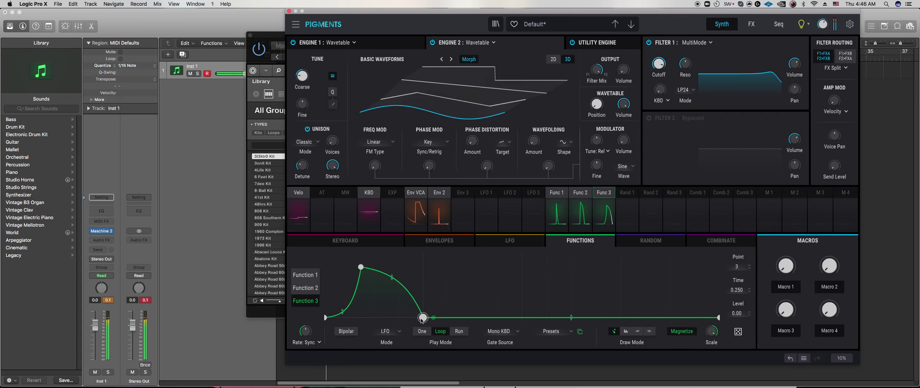
- Adjust the utility oscillator's output volume around -38 dB
mouse_move(633, 66)
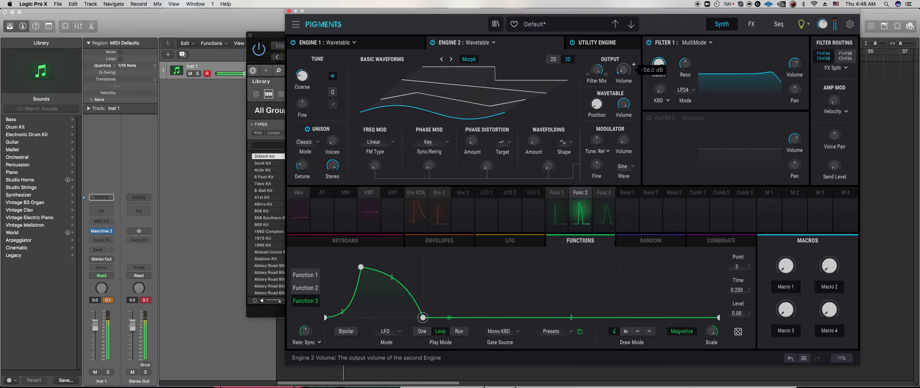
click(601, 43)
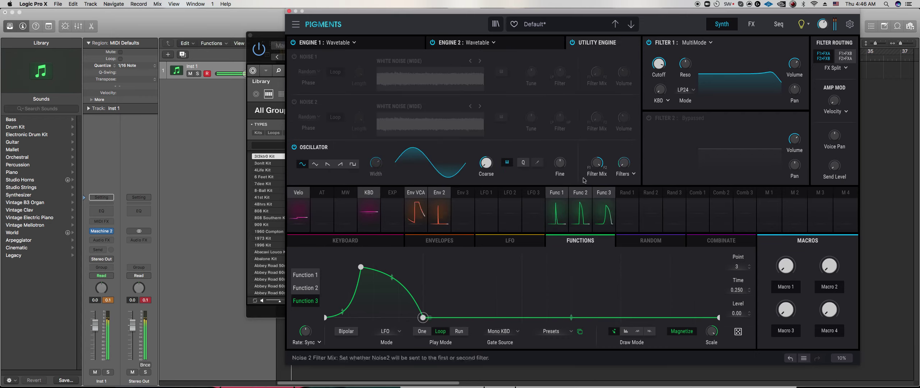
mouse_move(624, 164)
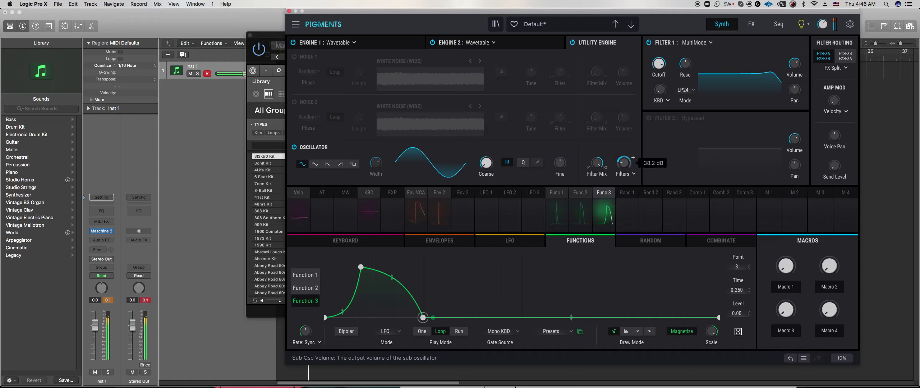
drag(624, 163, 629, 170)
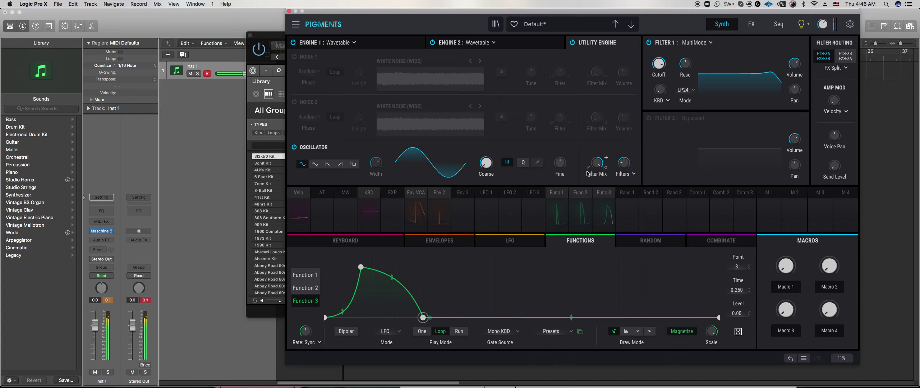
- Replace the Reverb on the AUX effects bus with a Compressor
click(753, 24)
click(417, 157)
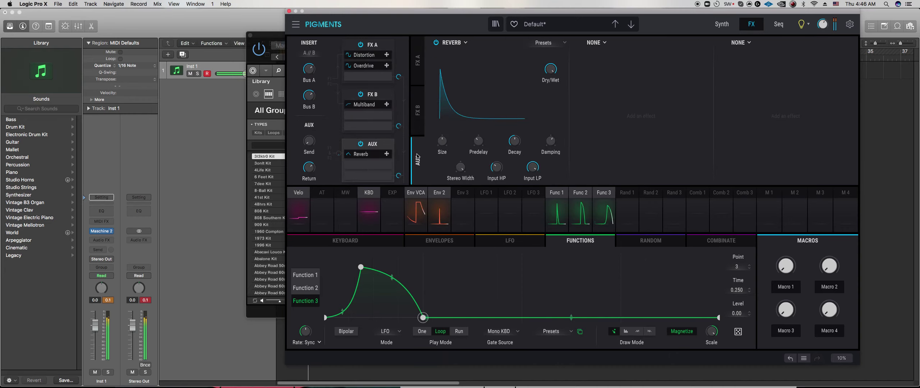
click(452, 43)
click(453, 143)
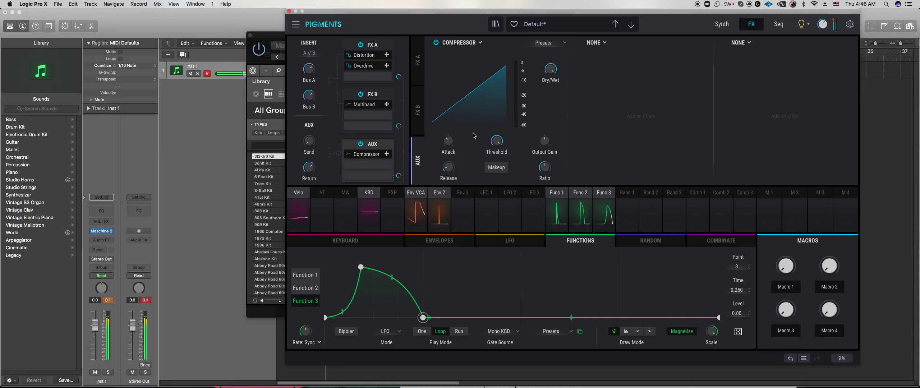
- Adjust the AUX compressor's attack and threshold with Makeup enabled, and raise the AUX send to -38.0 dB
drag(451, 145, 449, 165)
click(496, 168)
mouse_move(505, 136)
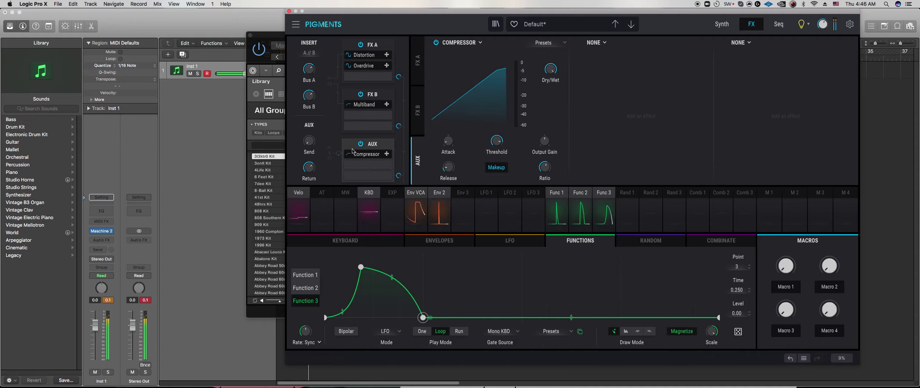
mouse_move(319, 136)
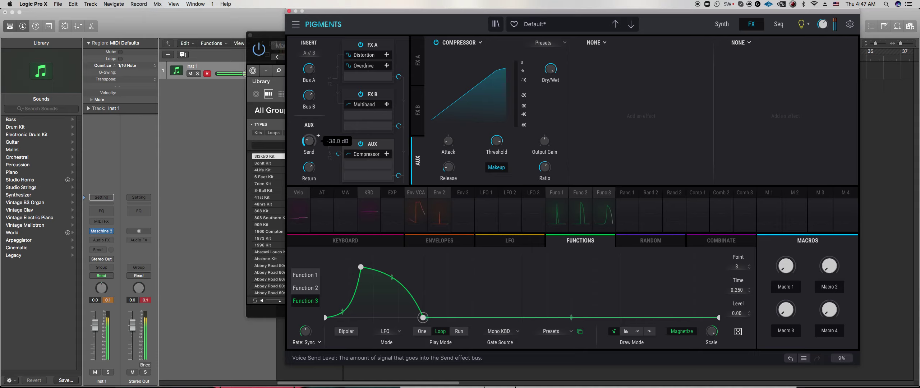
- Add a Multiband as the second AUX effect and reduce the lower thresholds of its mid and high bands
click(596, 42)
click(733, 83)
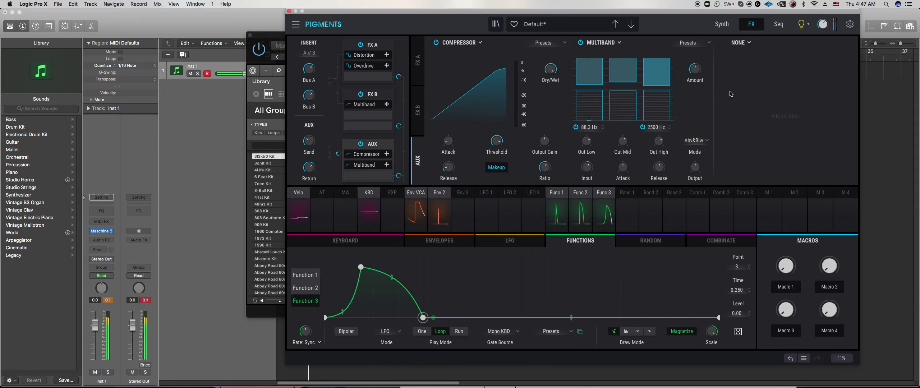
mouse_move(654, 90)
drag(654, 90, 596, 81)
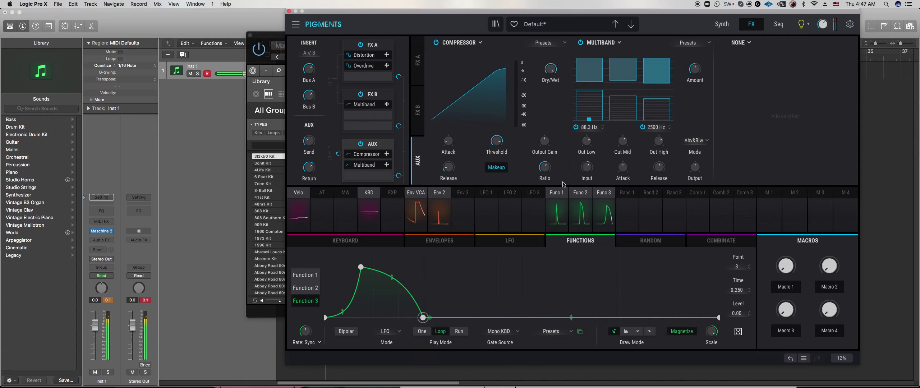
- Raise the AUX send level feeding the Compressor and Multiband
mouse_move(310, 140)
drag(310, 141, 309, 143)
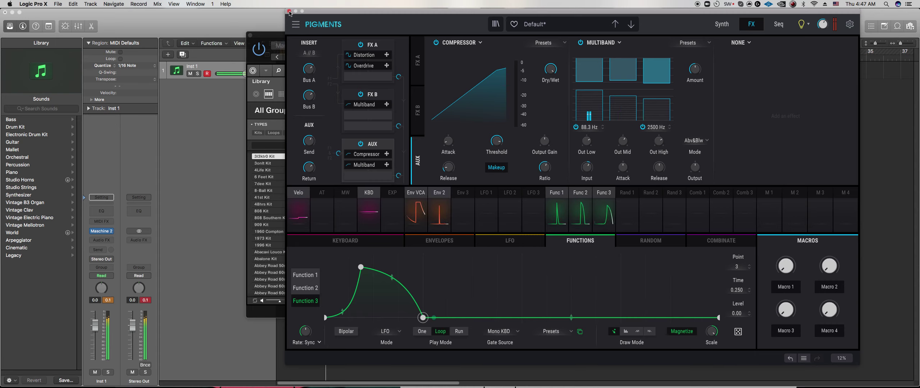
- Select the group's third Pigments sound and open its synth editor
click(364, 378)
click(398, 234)
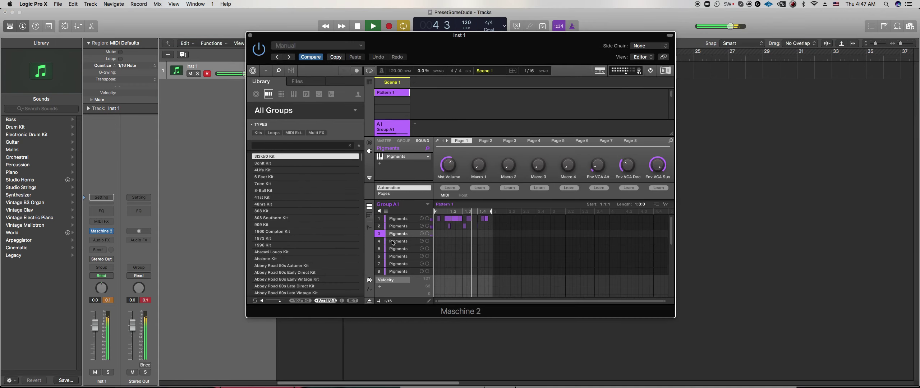
click(439, 141)
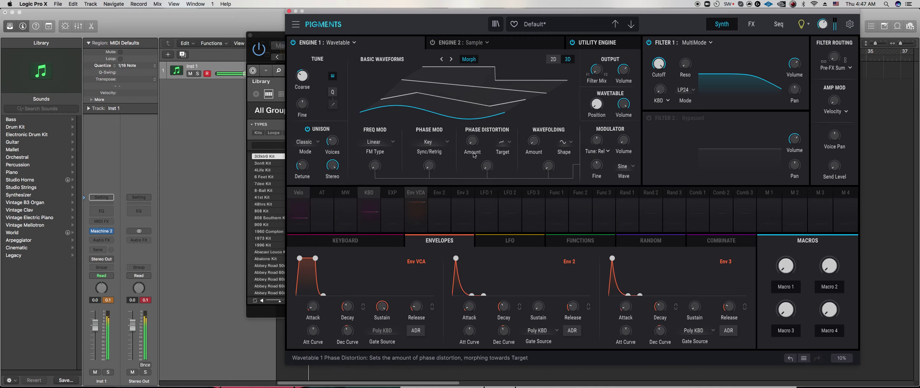
- Set LFO 1's rate type to Sync in the third Pigments sound
mouse_move(379, 171)
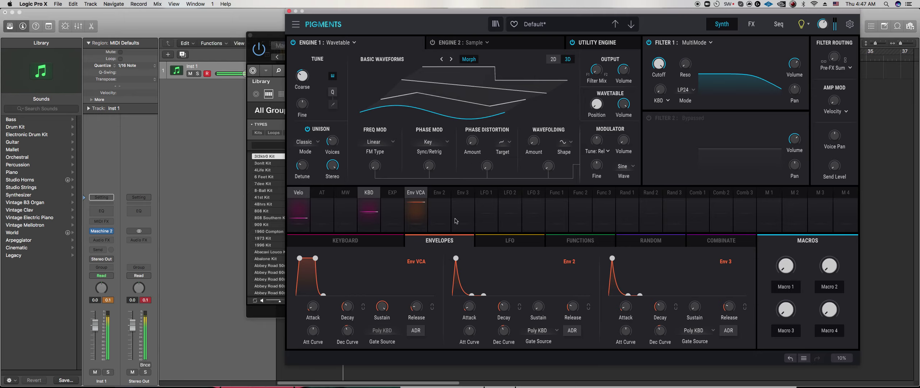
click(497, 241)
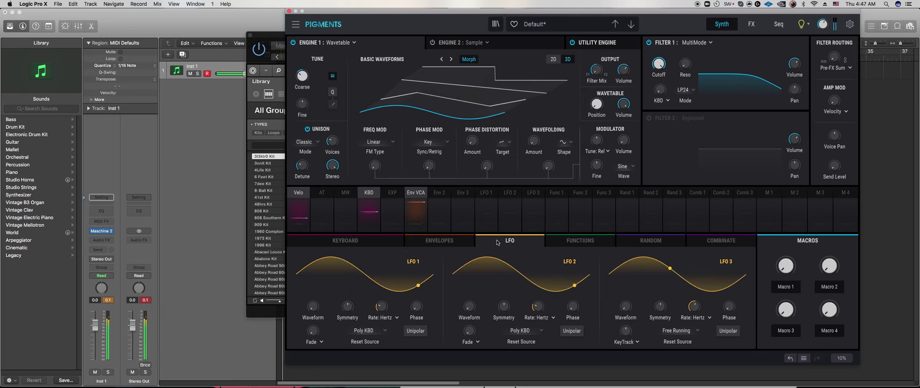
click(382, 318)
click(362, 300)
mouse_move(383, 309)
- Route LFO 1 to engine 1's FM amount at 0.20 and PM amount at 0.16
click(487, 196)
mouse_move(379, 172)
drag(379, 171, 379, 164)
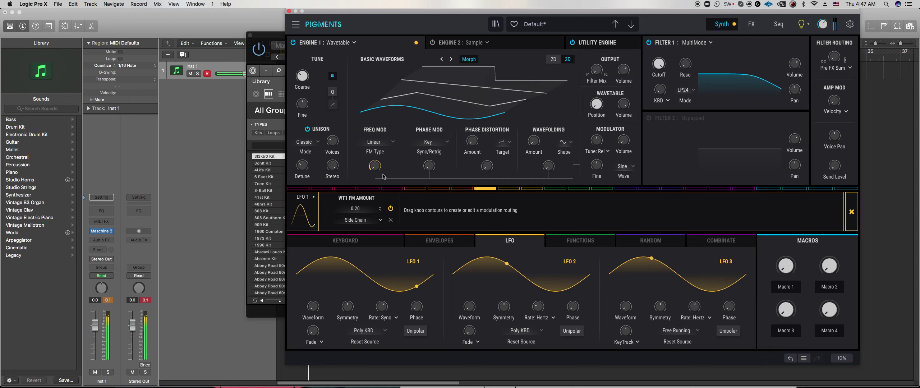
drag(429, 172, 430, 167)
click(442, 176)
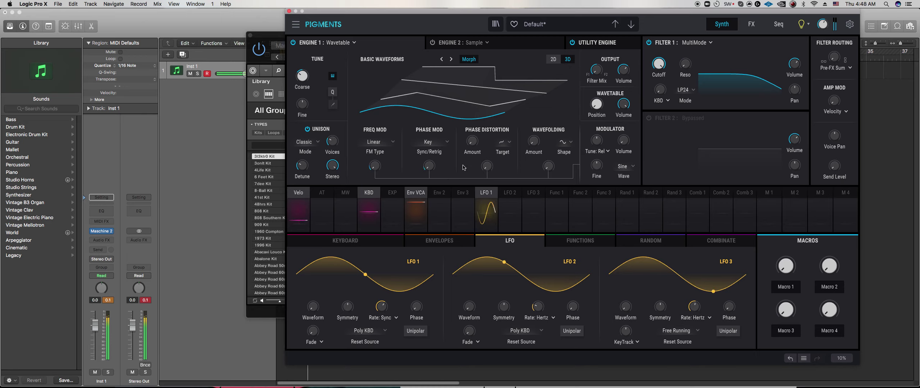
- Raise LFO 1's initial phase and symmetry to reshape its sine waveform
mouse_move(382, 315)
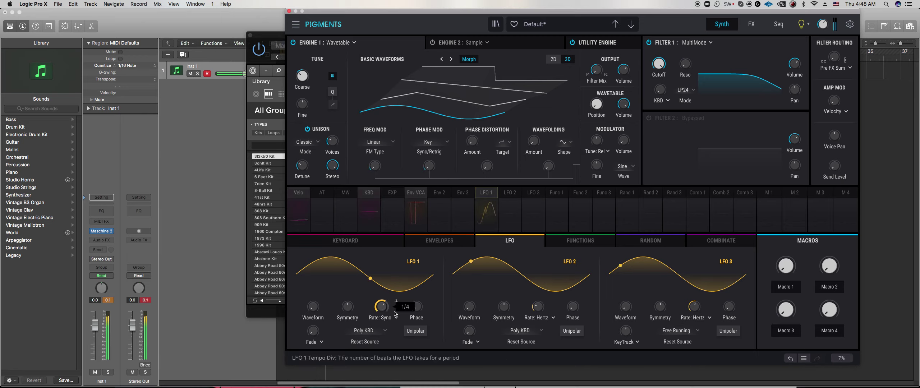
drag(416, 306, 416, 270)
drag(416, 312, 416, 311)
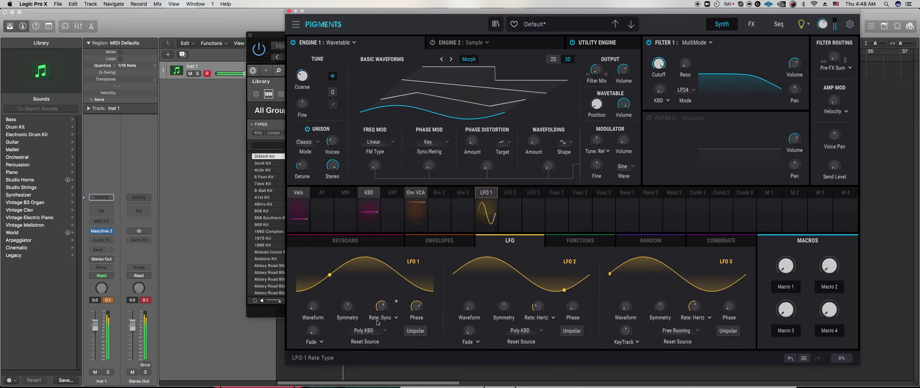
drag(356, 301, 356, 300)
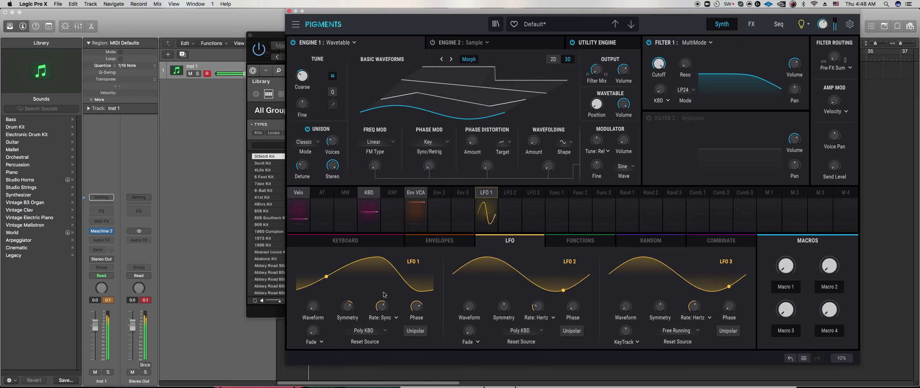
- Extend LFO 1's routing to filter 1 cutoff at 0.18, phase distortion at 0.08 and phase distortion modulation amount at 0.12
click(486, 210)
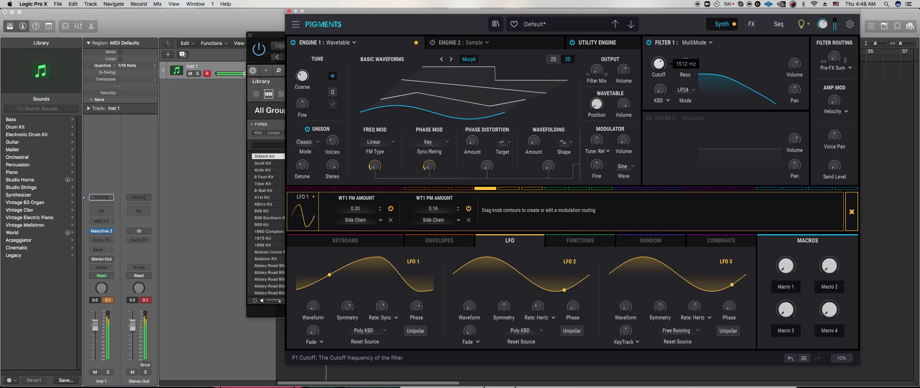
drag(660, 69, 685, 57)
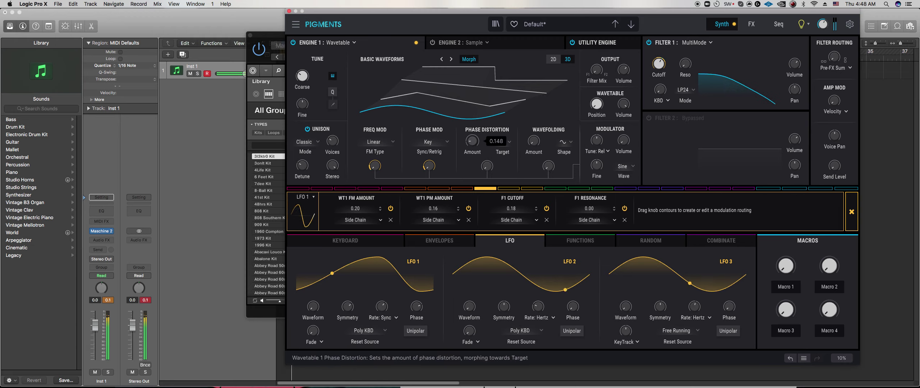
drag(472, 140, 472, 140)
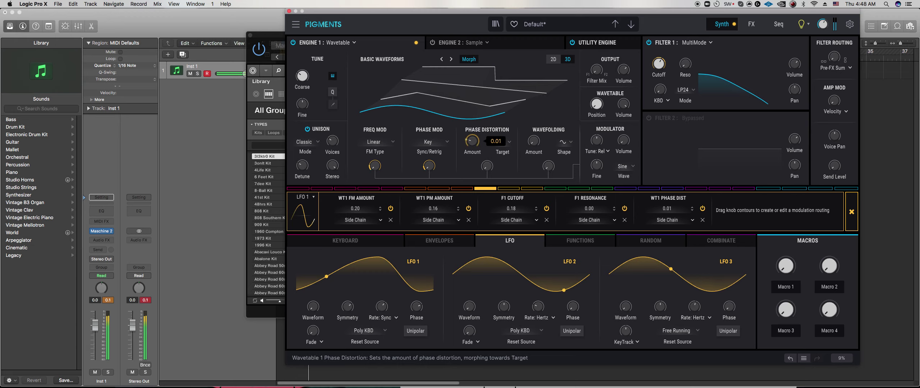
drag(485, 165, 486, 161)
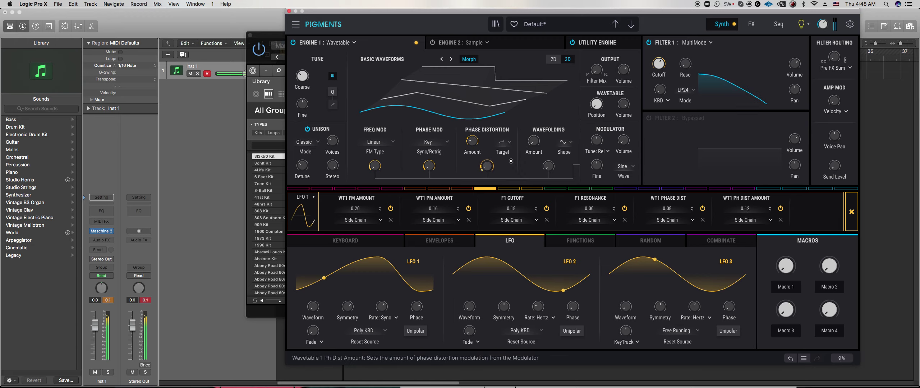
- Try out engine 1's wavefolding amounts and reset LFO 1's modulation of the filter 1 cutoff
drag(534, 141, 534, 136)
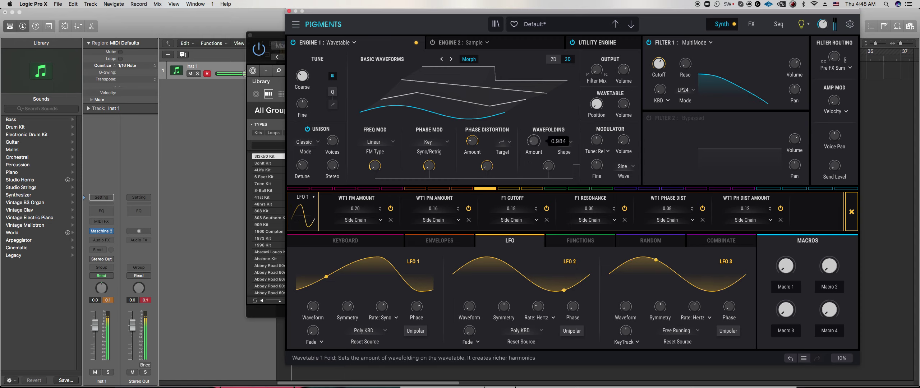
mouse_move(549, 166)
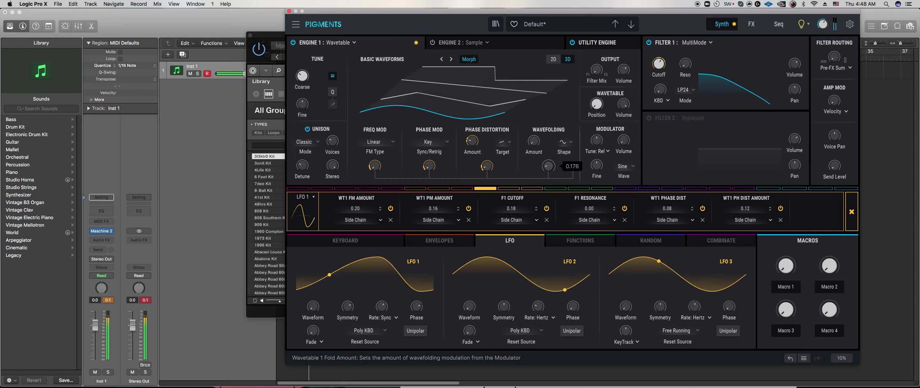
double_click(660, 57)
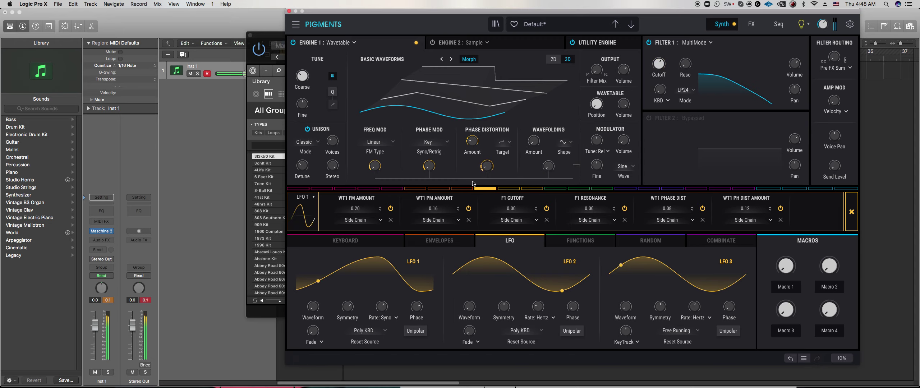
- Stop playback in Maschine and move the third sound's long recorded note to the pattern start at a higher pitch
mouse_move(303, 169)
click(267, 316)
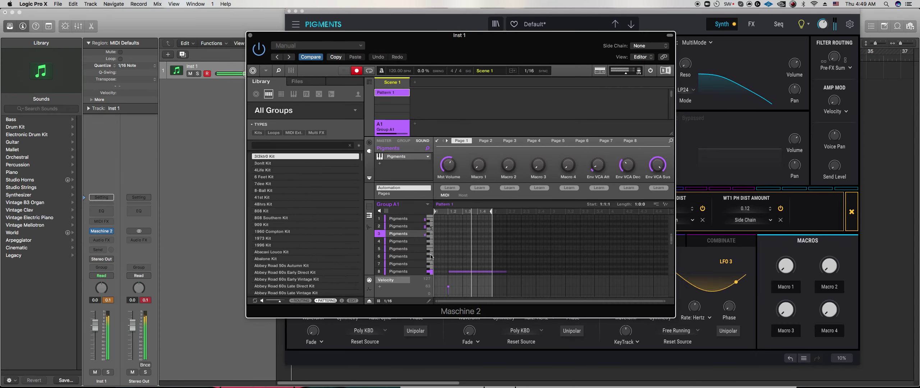
key(space)
drag(453, 272, 438, 266)
scroll(439, 267, down, 1)
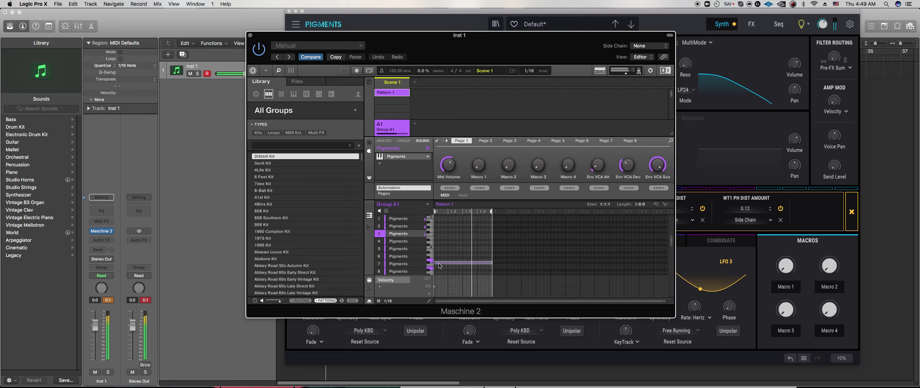
drag(440, 261, 439, 259)
- Lower LFO 1's phase in Pigments and set its symmetry to about 0.764
click(392, 342)
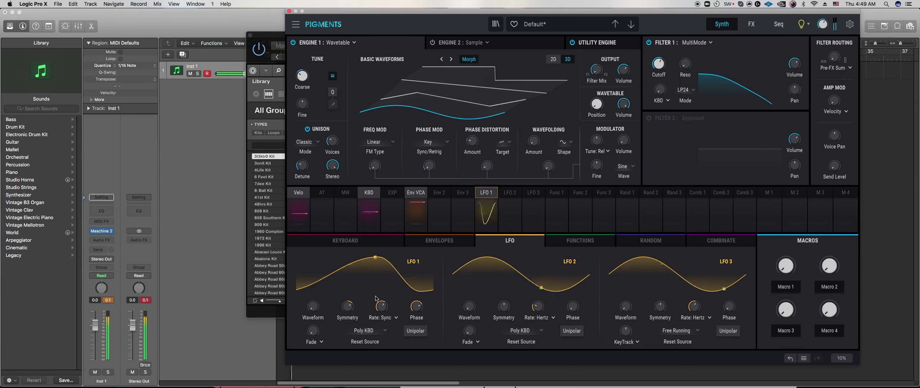
drag(416, 307, 416, 314)
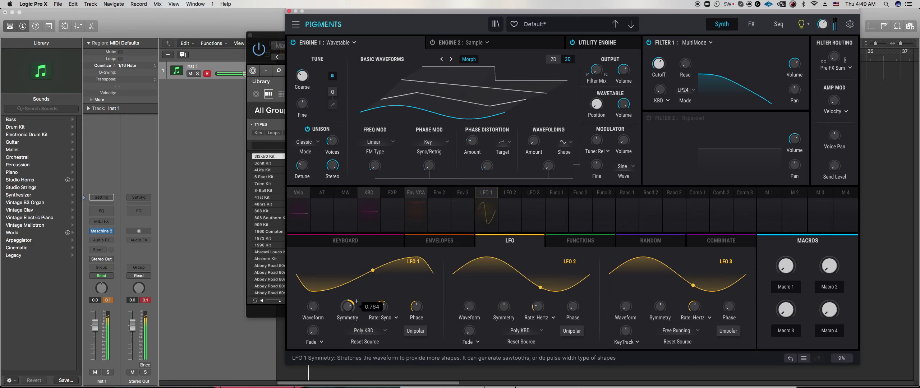
- Enable engine 2 and change its type from Sample to Wavetable
click(521, 43)
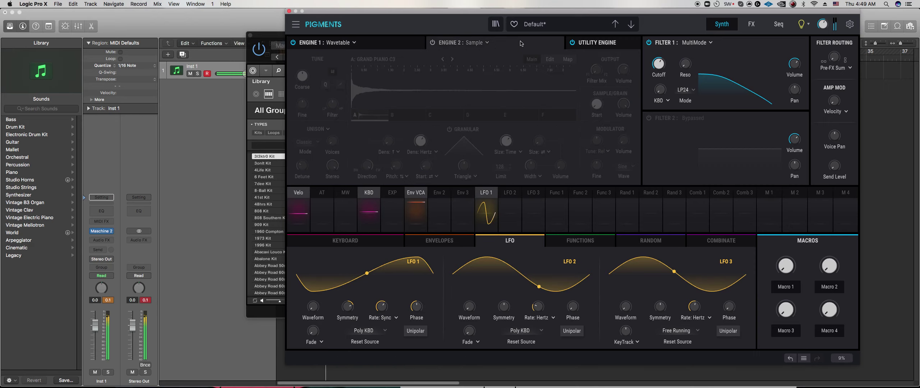
click(433, 42)
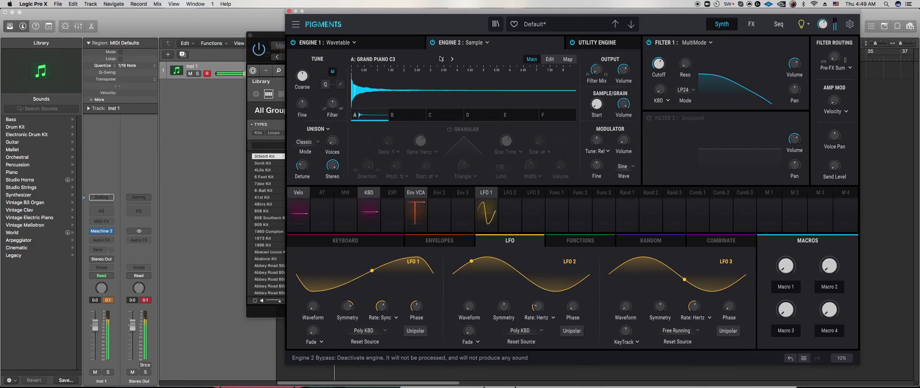
click(477, 44)
click(465, 73)
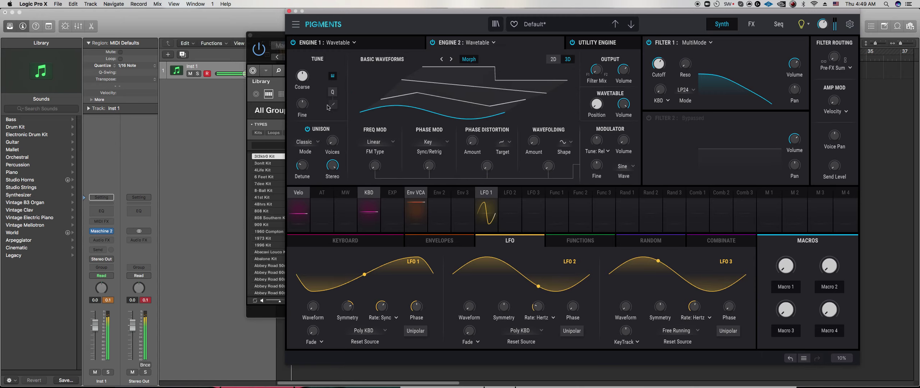
- Set engine 2's modulator wave to W Noise, and adjust its coarse tuning and unison voices
click(629, 166)
click(665, 216)
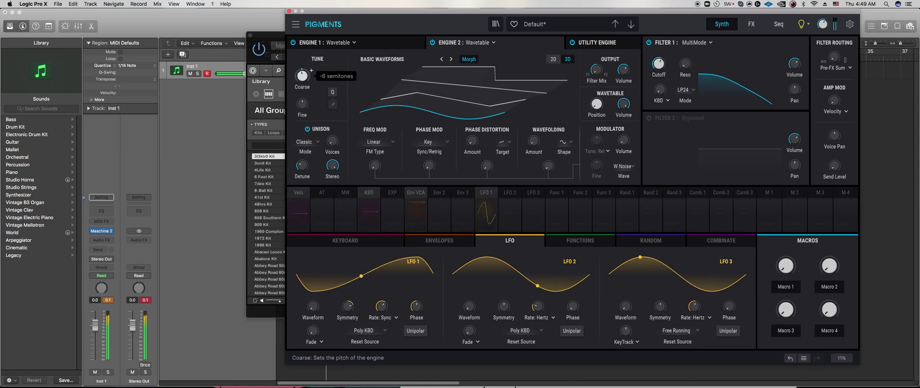
drag(302, 76, 302, 84)
drag(333, 142, 332, 132)
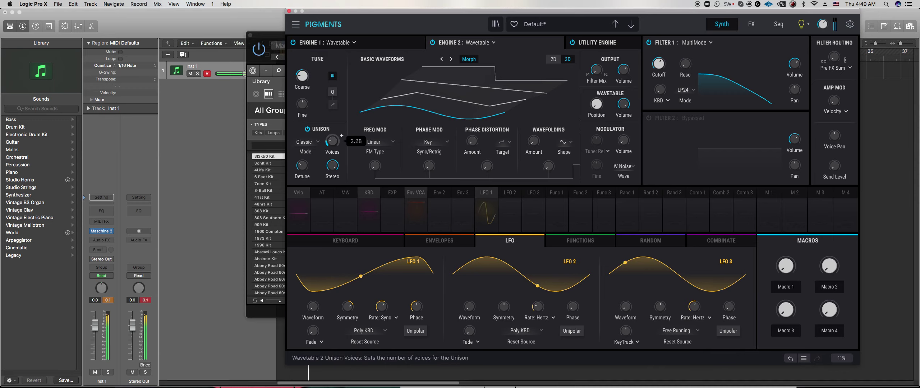
- Try modulating engine 2's phase distortion amount from LFO 1 at 0.65 with the wavetable shown in 2D
click(486, 209)
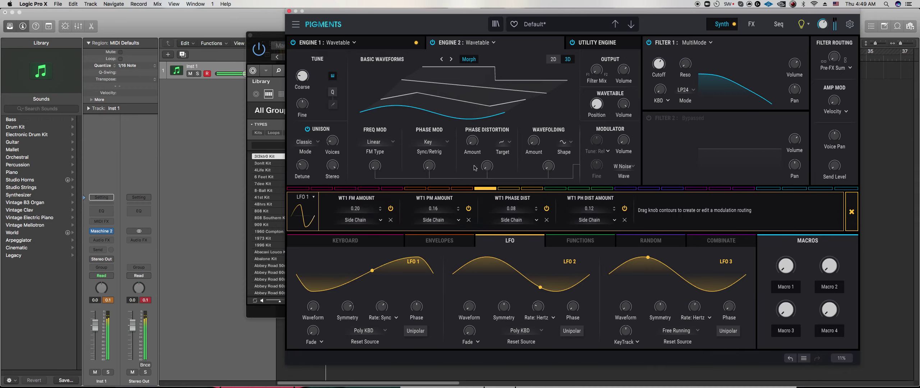
drag(486, 166, 487, 157)
click(554, 59)
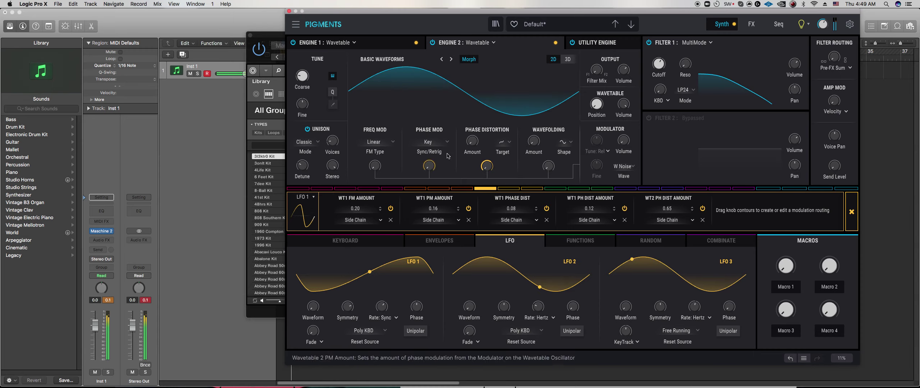
drag(487, 166, 483, 160)
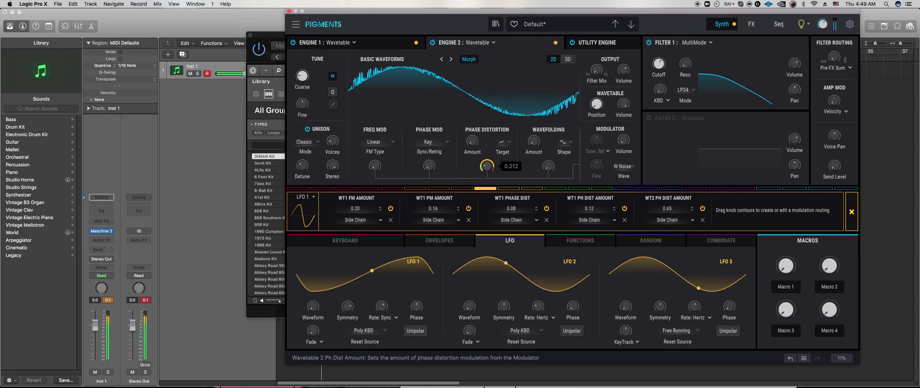
double_click(481, 162)
double_click(487, 166)
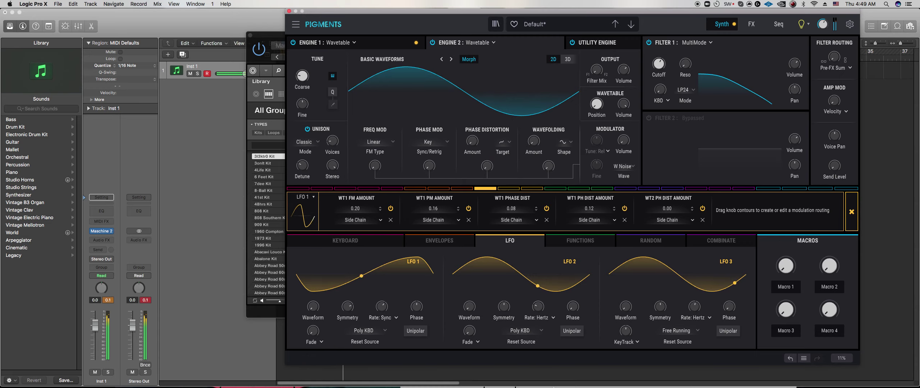
- Set LFO 2's rate type to Sync, raise its phase and set its symmetry to about 0.77
click(540, 318)
click(543, 306)
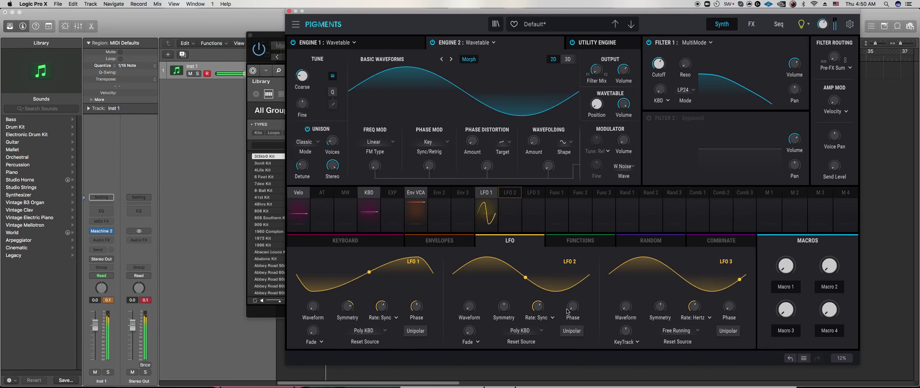
drag(573, 306, 572, 279)
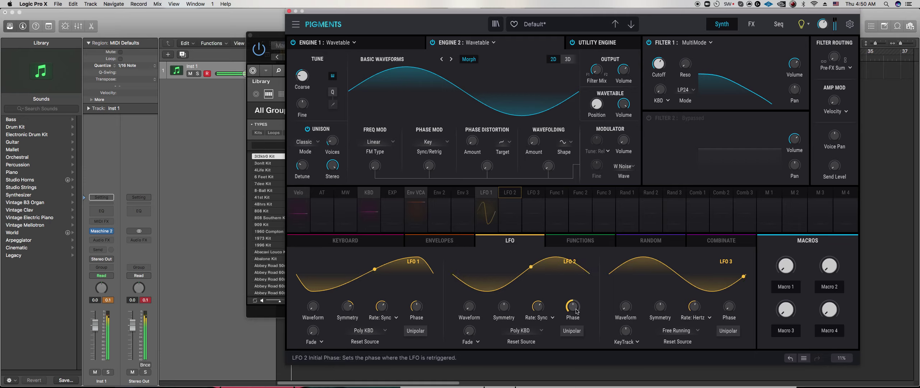
drag(504, 307, 504, 302)
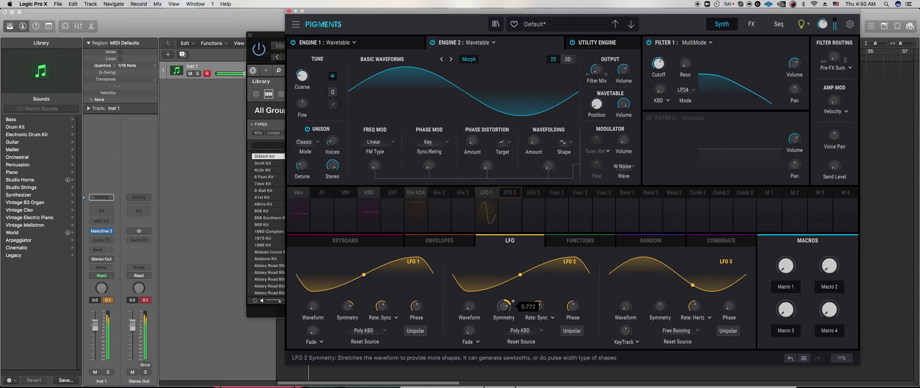
drag(504, 302, 504, 301)
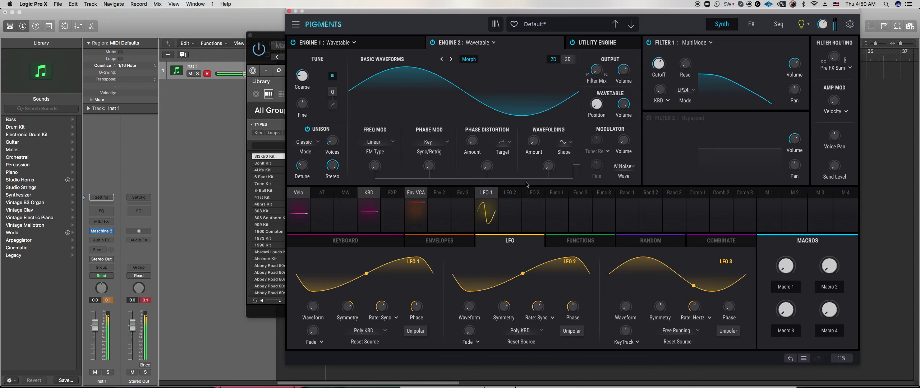
- Set LFO 2 to unipolar and use it to modulate engine 2's phase distortion modulator amount at 0.49 and phase distortion at about 0.41
click(515, 195)
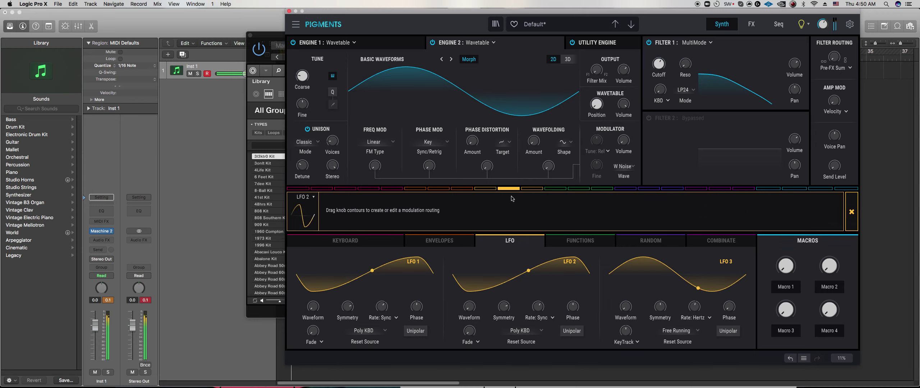
drag(487, 165, 487, 162)
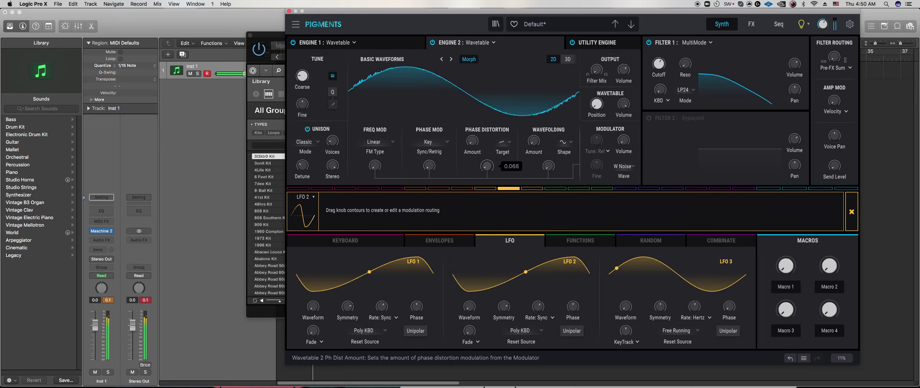
click(571, 334)
drag(486, 164, 469, 140)
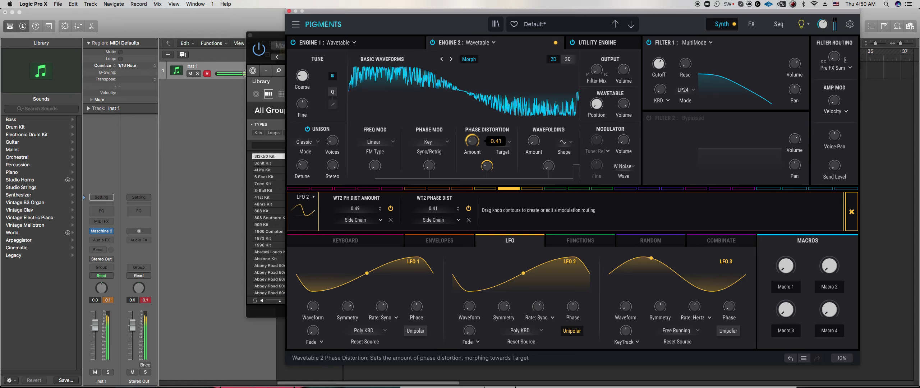
- Try modulating engine 2's phase mod amount at about 0.18 and its frequency mod amount from LFO 2, and adjust coarse tuning
drag(429, 165, 429, 159)
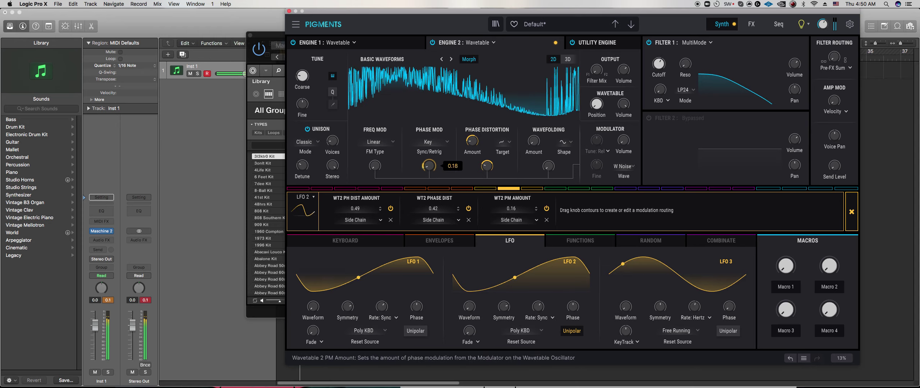
double_click(429, 168)
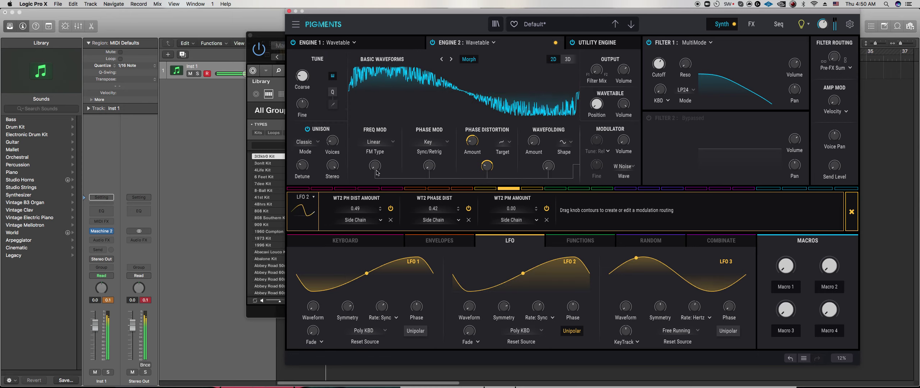
drag(375, 166, 368, 179)
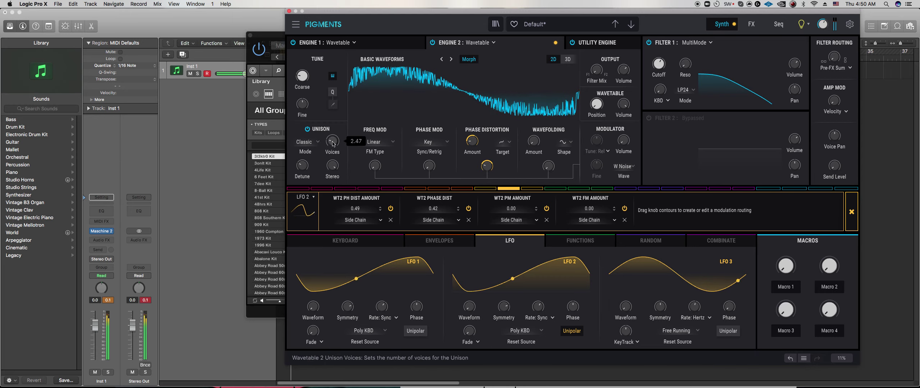
drag(305, 77, 304, 77)
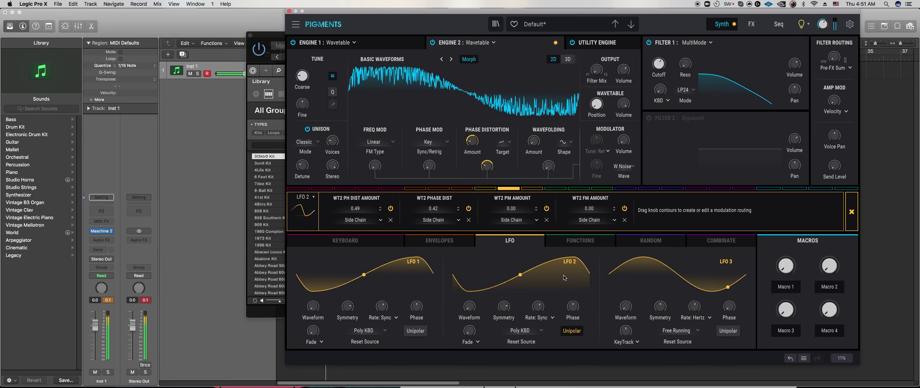
- Open Function 1, try its rate type in Hertz, and set it to Sync Binary
click(576, 240)
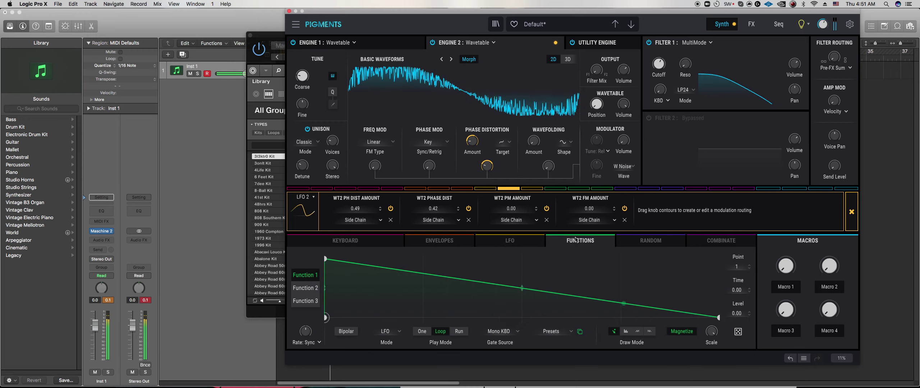
click(306, 342)
click(315, 330)
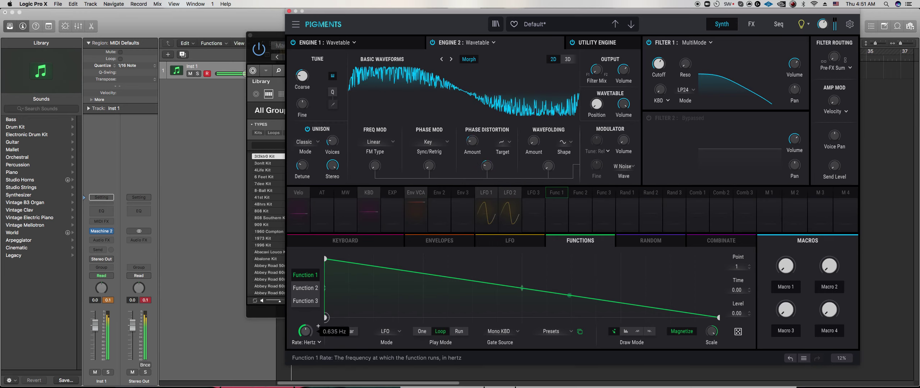
click(306, 342)
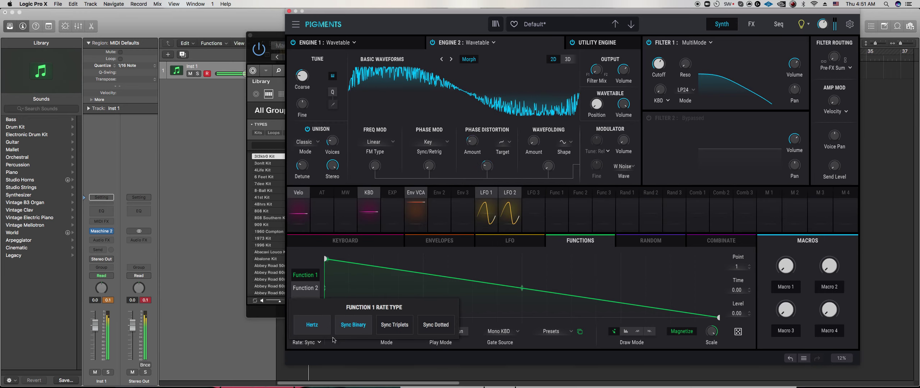
click(354, 324)
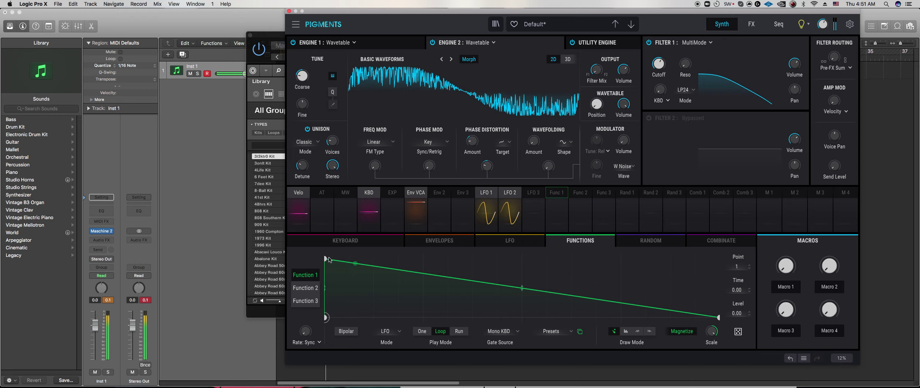
- Shape Function 1 as a raised plateau falling to level 0 at time 0.313, and set its play mode to Run
drag(327, 259, 351, 255)
click(421, 259)
drag(431, 284, 447, 319)
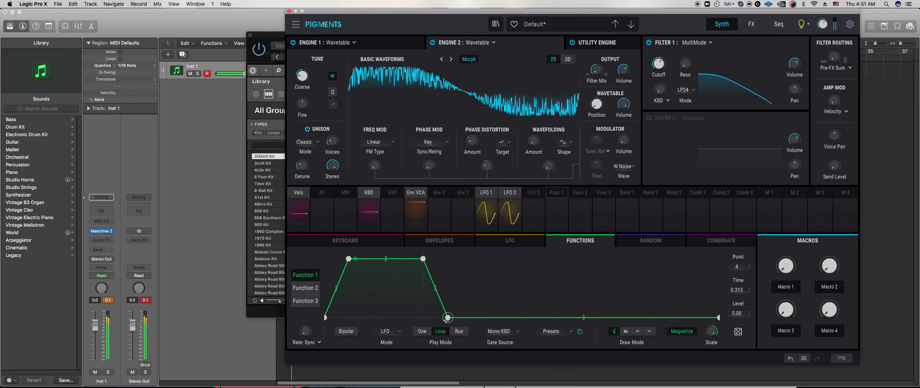
click(459, 335)
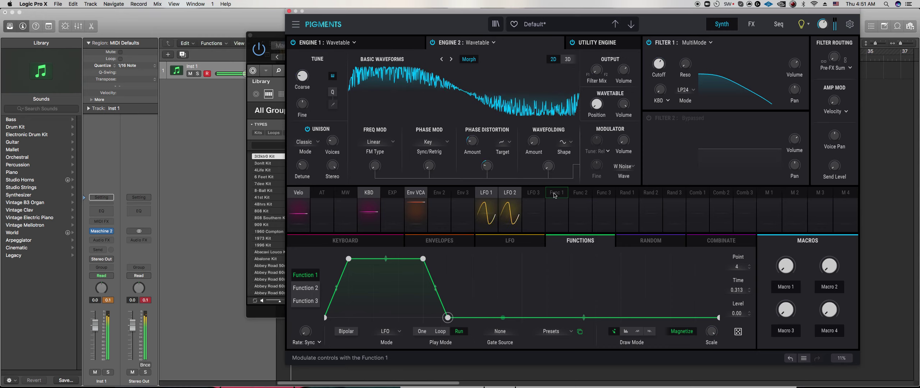
- Try modulating engine 2's coarse tuning from Function 1 with amounts of 0.12, 0.08 and 0.01
click(557, 211)
mouse_move(295, 73)
drag(295, 73, 296, 68)
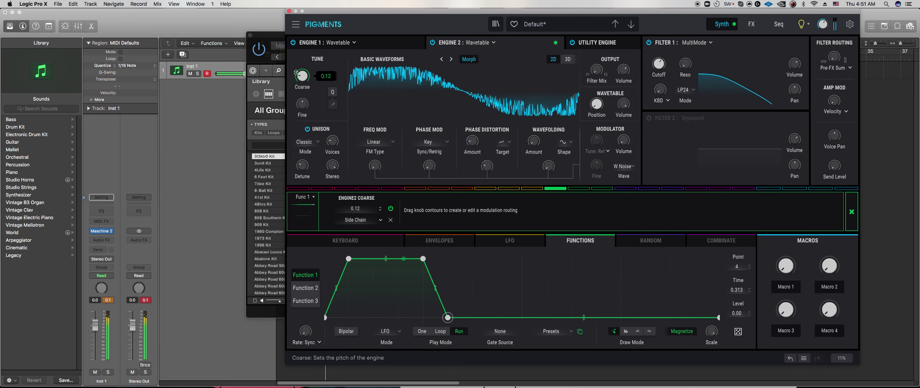
click(317, 96)
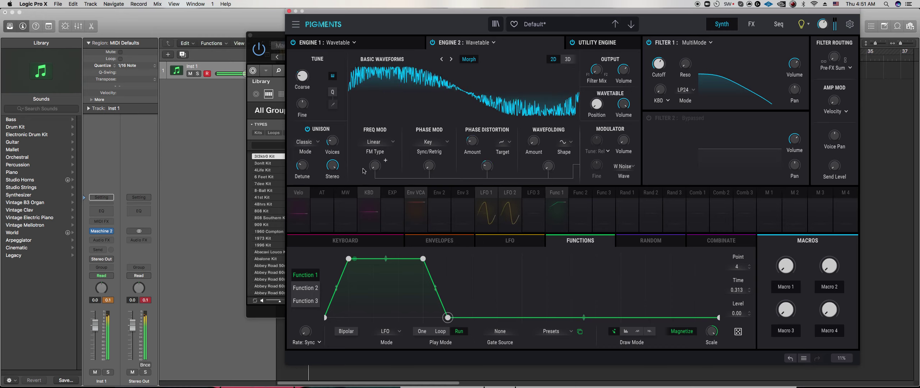
click(562, 196)
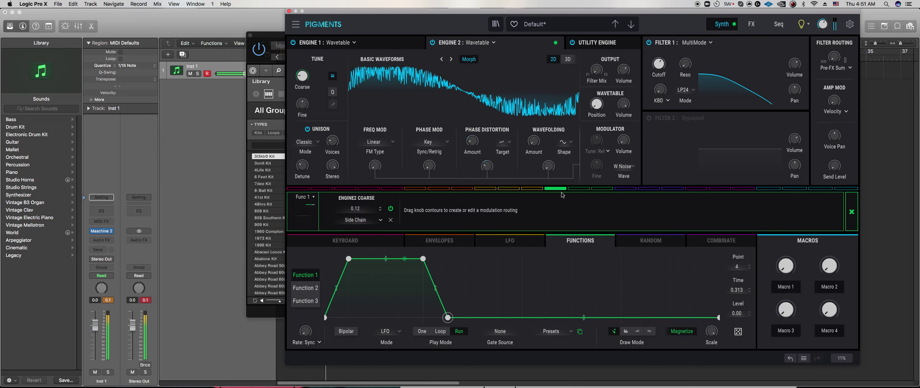
mouse_move(298, 74)
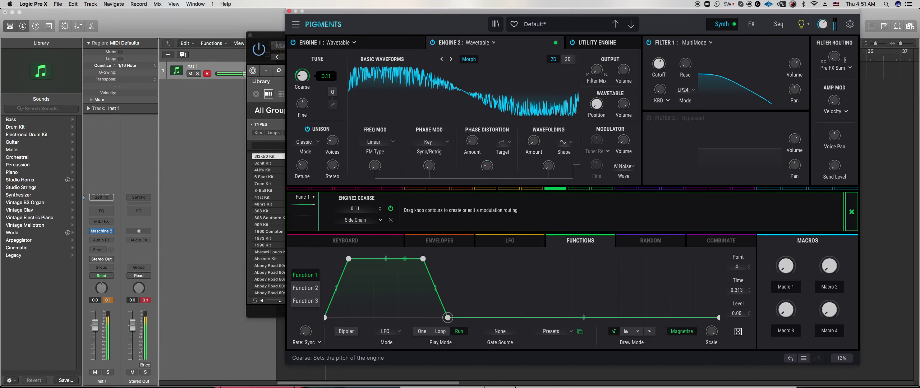
drag(298, 74, 299, 75)
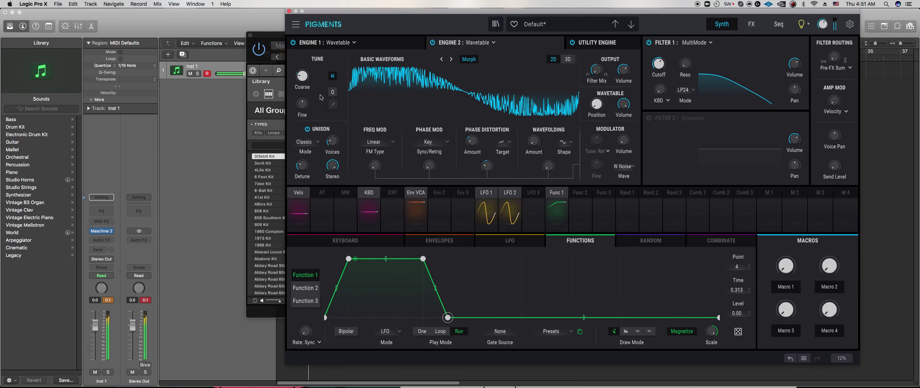
click(552, 197)
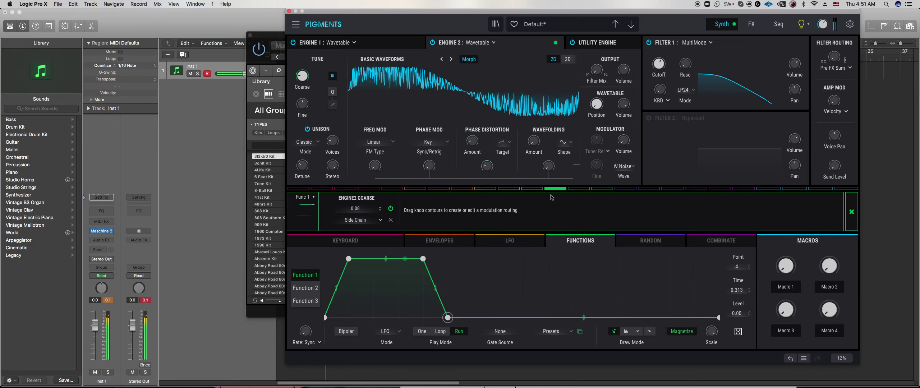
drag(299, 86, 299, 90)
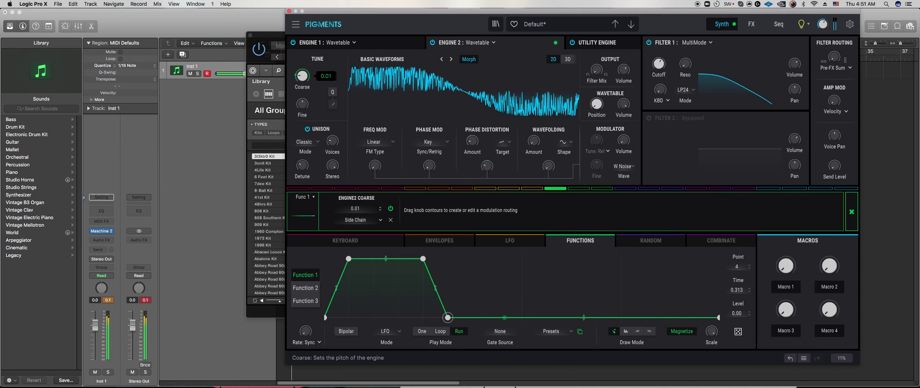
click(347, 122)
- Adjust engine 2's coarse tuning and modulate it from Function 1 at 0.10
mouse_move(296, 74)
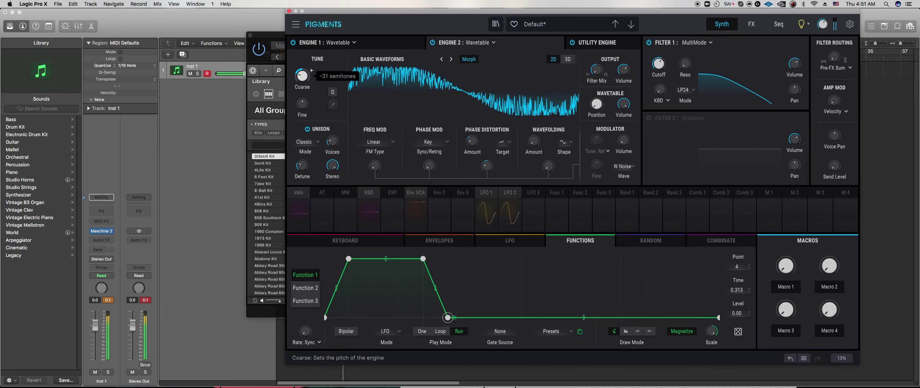
drag(302, 75, 302, 74)
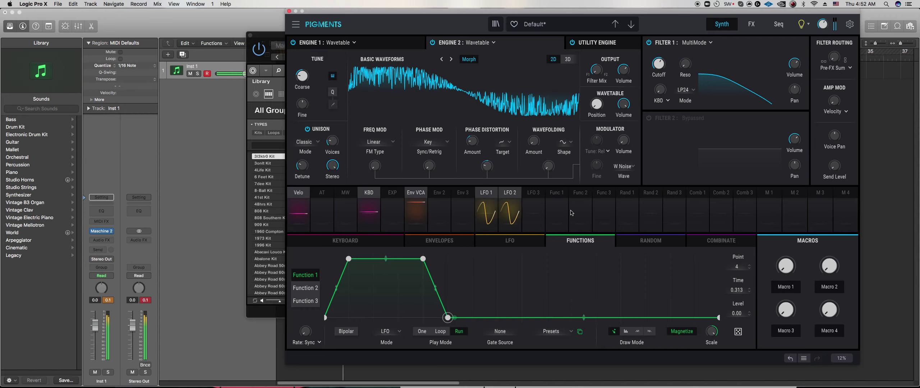
click(557, 192)
drag(292, 75, 292, 70)
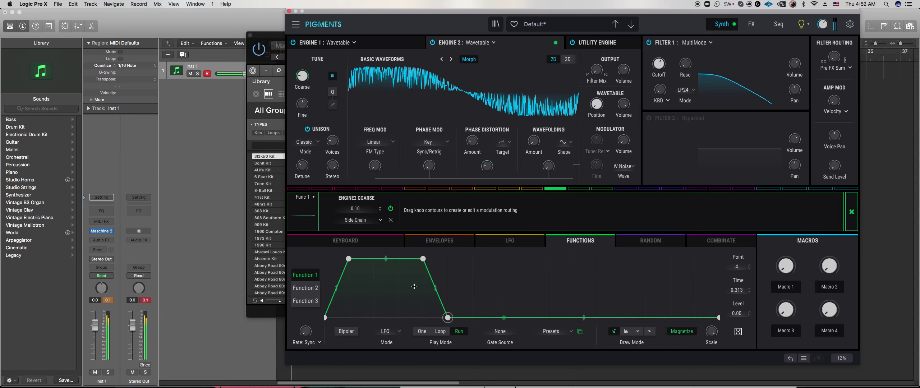
click(275, 309)
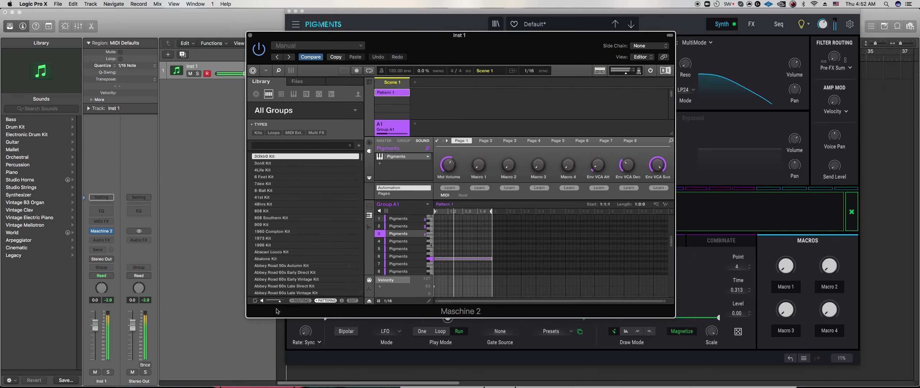
click(334, 355)
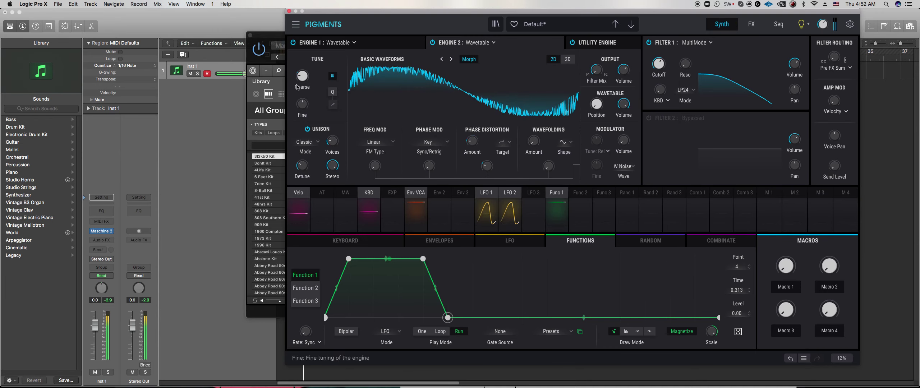
- Clear Function 1's modulation of engine 2's coarse pitch, readjust the coarse tuning, and set the modulation amount to 0.10
mouse_move(303, 78)
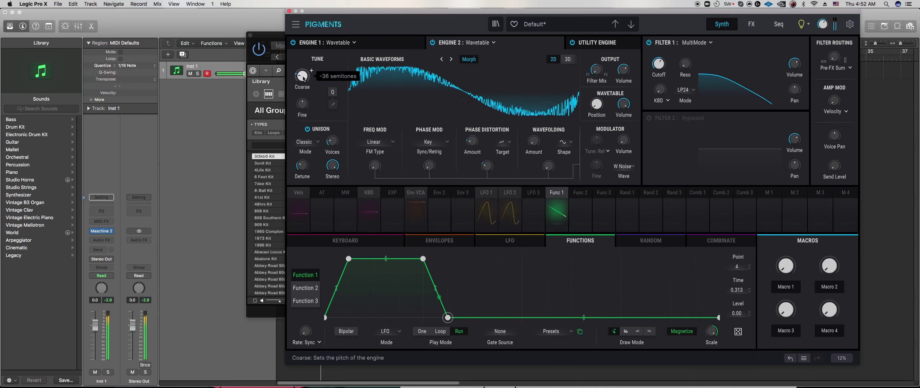
click(562, 194)
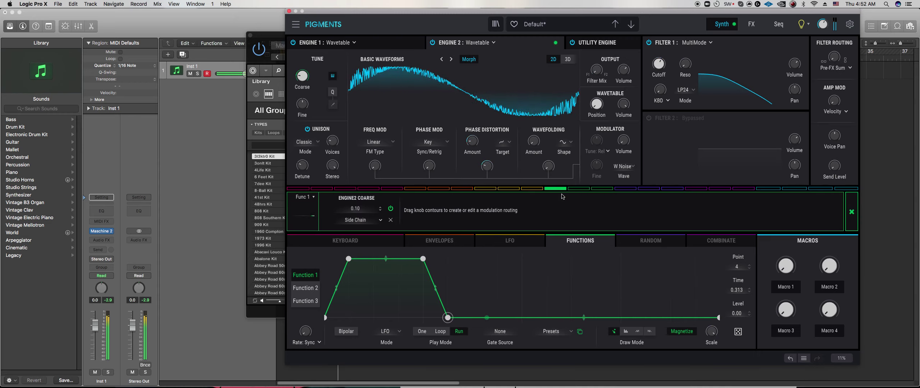
mouse_move(302, 79)
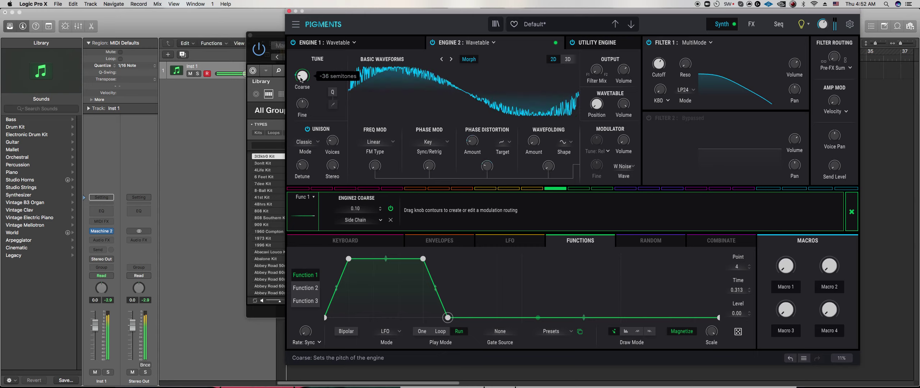
double_click(297, 75)
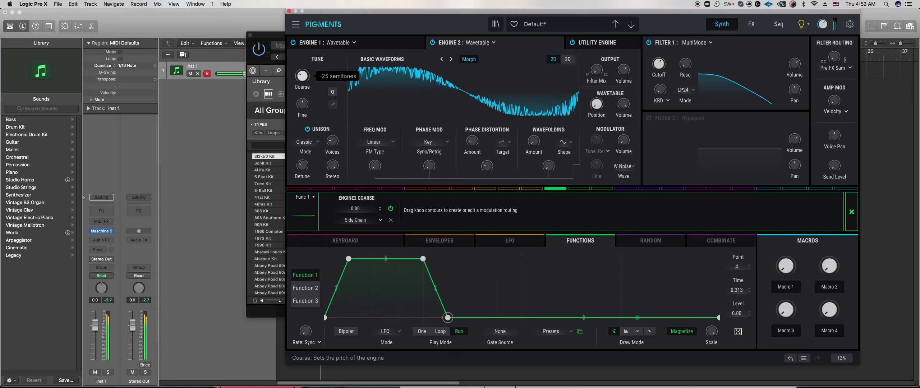
drag(304, 79, 304, 84)
double_click(302, 75)
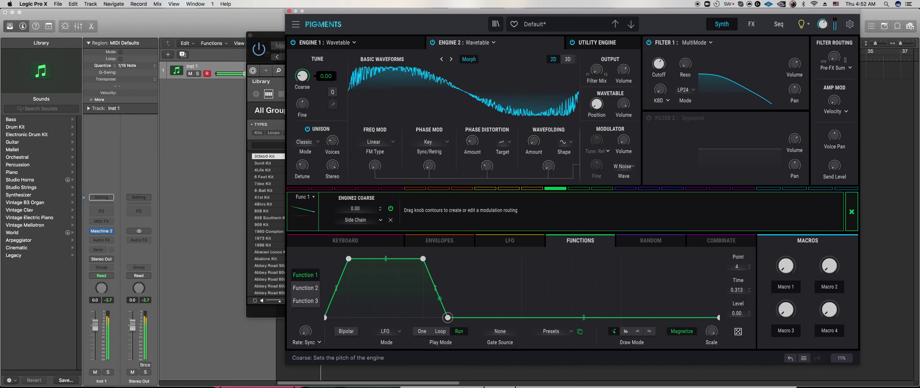
drag(307, 81, 306, 78)
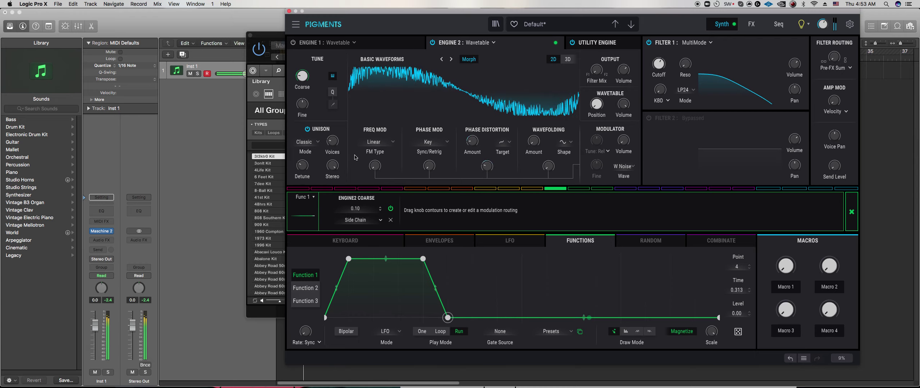
- Raise engine 2's output volume and test a slight change to its frequency modulation amount
drag(624, 71, 624, 60)
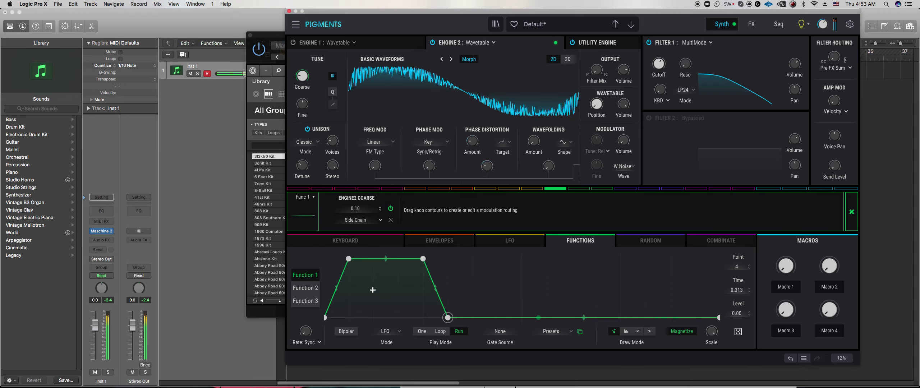
mouse_move(375, 165)
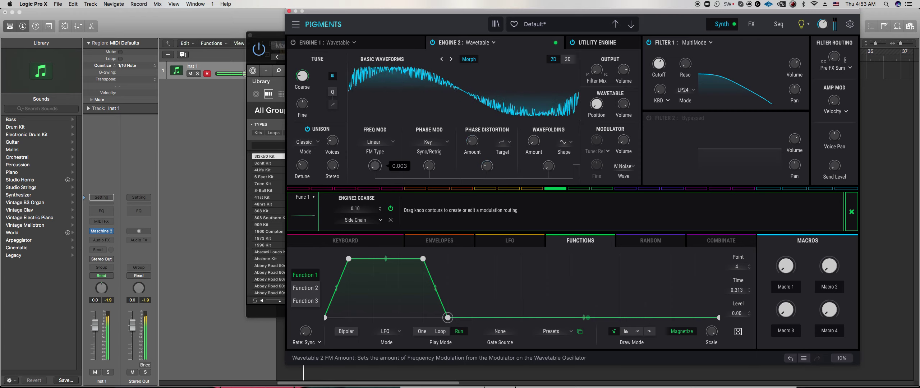
mouse_move(375, 166)
mouse_down()
mouse_move(375, 155)
mouse_move(375, 175)
mouse_up()
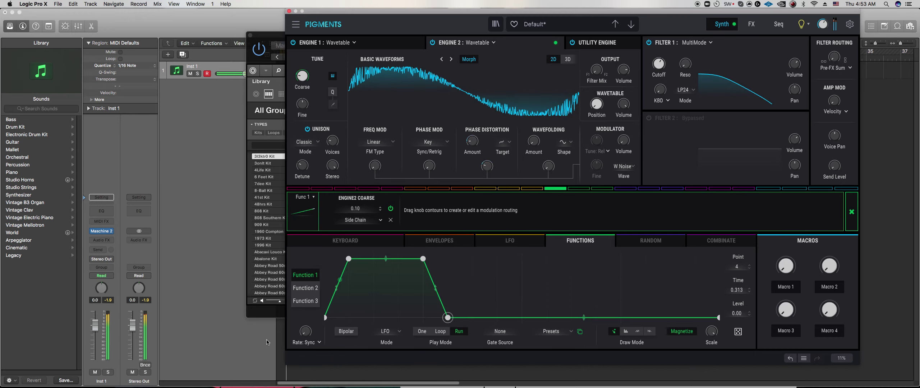
- Switch to Maschine, select sound 4 in Group A1, and open its Pigments instance
click(264, 315)
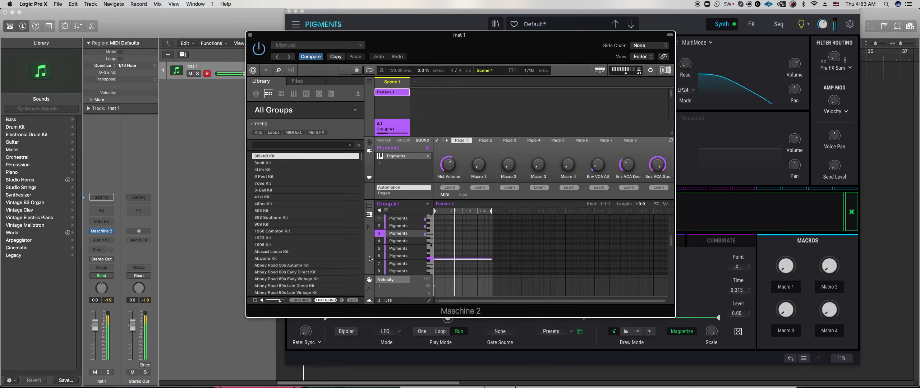
click(398, 240)
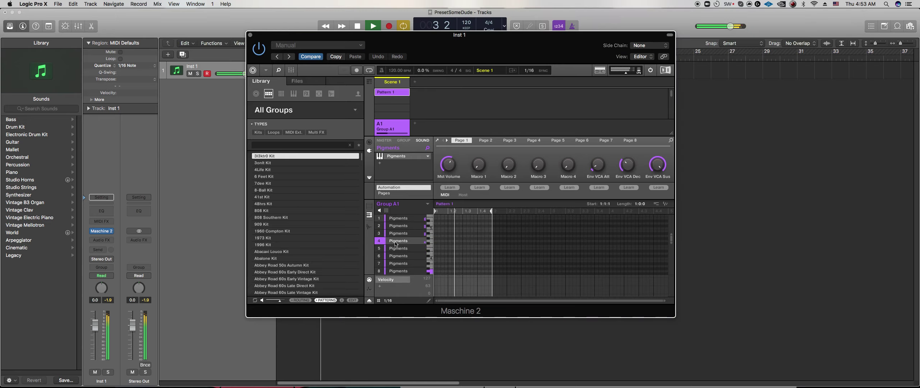
double_click(398, 156)
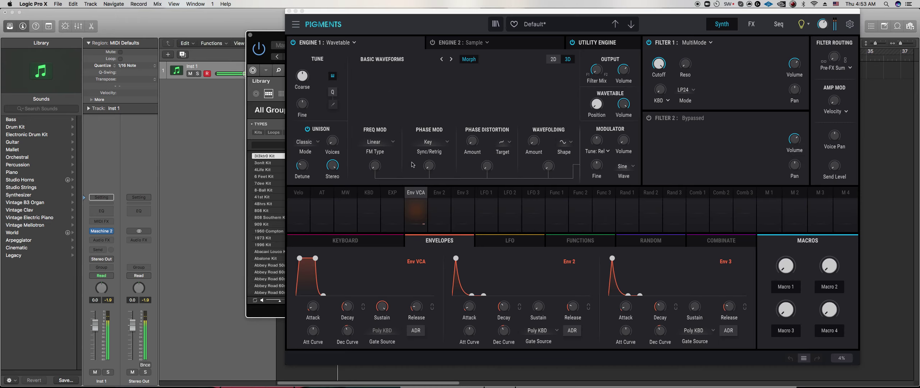
- Adjust engine 1's coarse tuning and unison voices, and lengthen the Env VCA release
mouse_move(304, 75)
mouse_down()
mouse_move(304, 86)
mouse_move(311, 71)
mouse_up()
drag(340, 137, 342, 135)
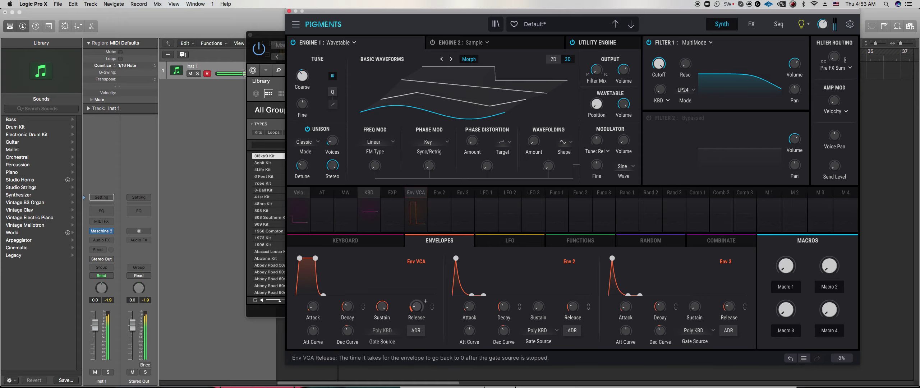
drag(417, 308, 417, 313)
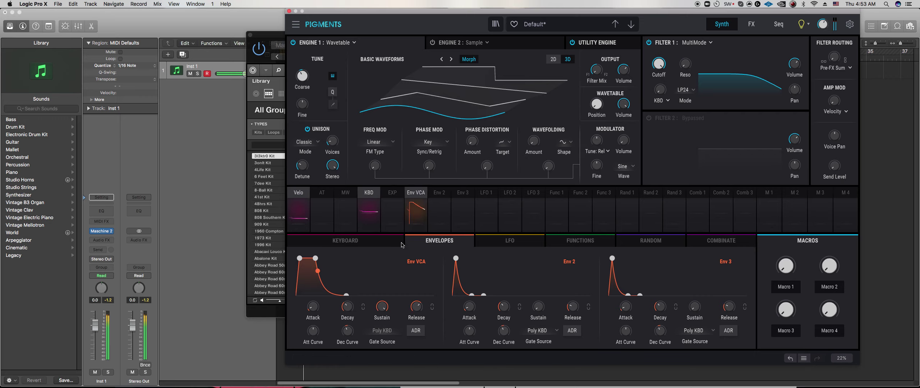
- Modulate engine 1's frequency modulation amount from Env 2 at 0.46, with Env 2's attack shortened to its minimum
click(439, 193)
drag(369, 165, 370, 173)
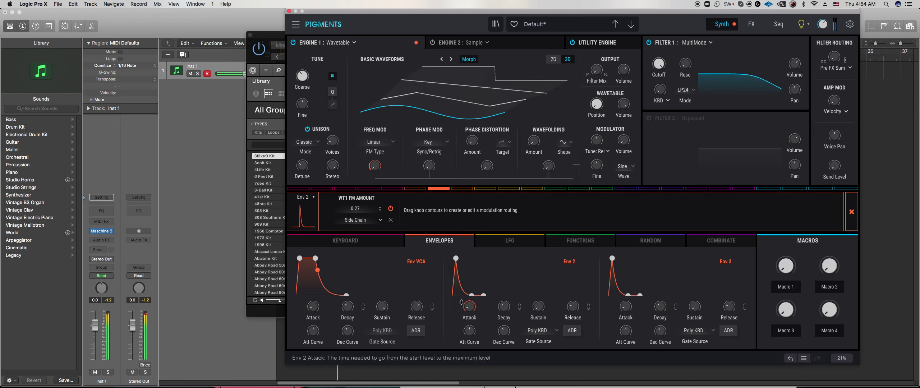
drag(469, 307, 504, 304)
drag(373, 162, 380, 171)
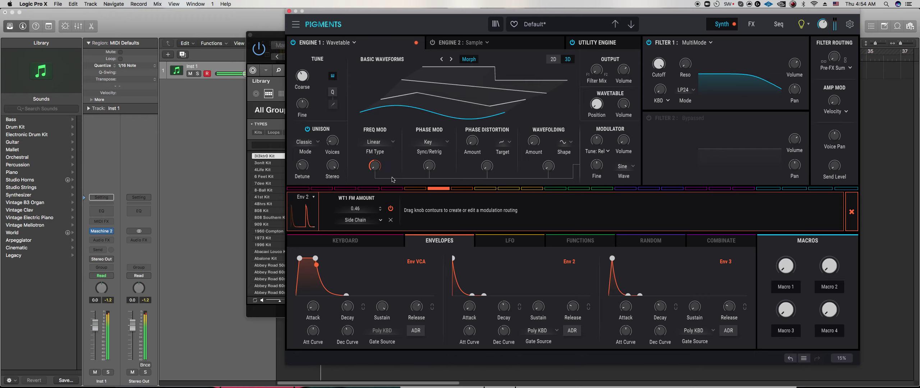
- Modulate engine 1's phase modulation amount from Env 2 at 0.16, and fine-tune the releases of Env VCA and Env 2
drag(414, 309, 414, 313)
drag(429, 165, 429, 160)
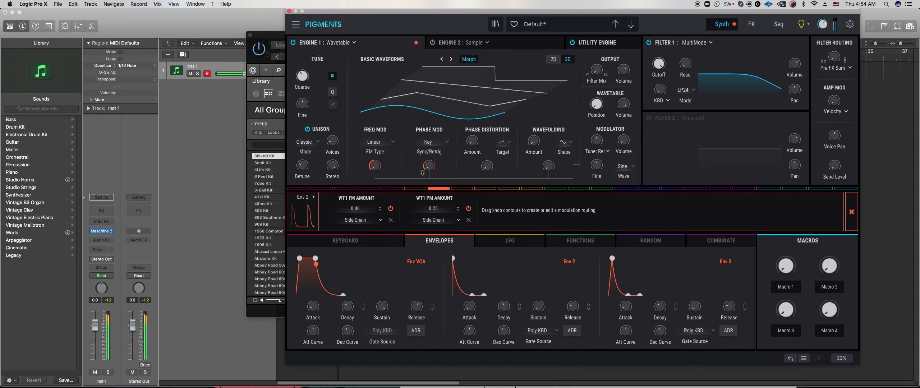
drag(429, 165, 429, 170)
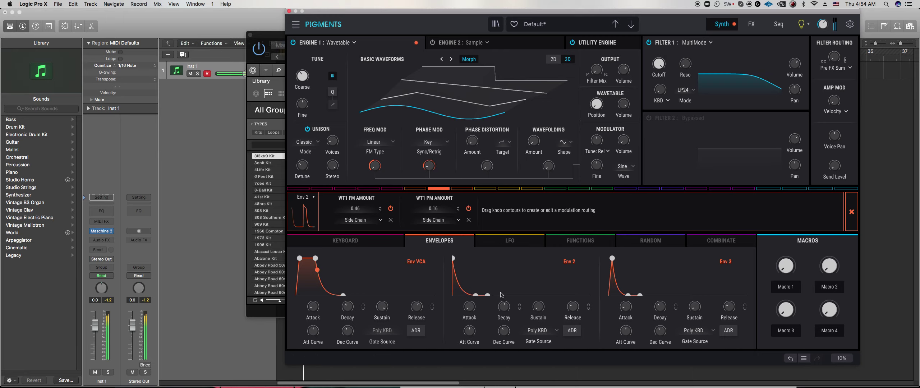
drag(573, 302, 574, 305)
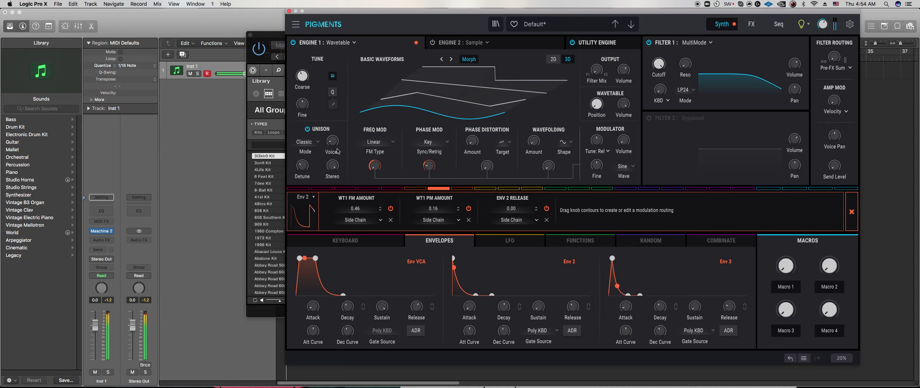
- Try engine 1's coarse tuning at -12 semitones, reset it, and check the engine's output volume
mouse_move(375, 167)
mouse_move(306, 80)
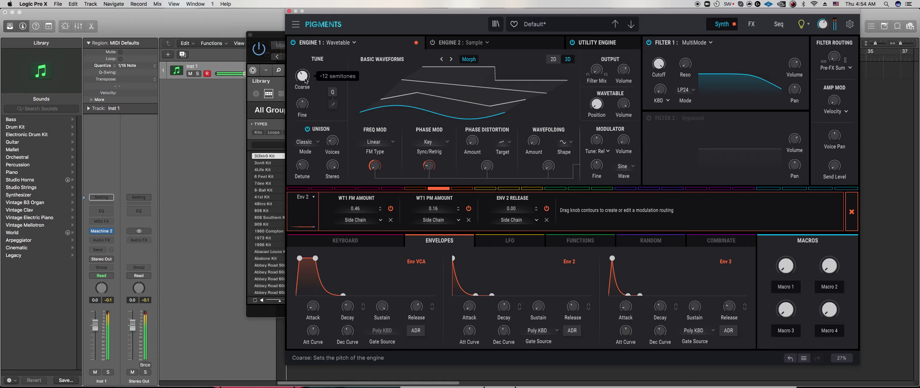
double_click(307, 80)
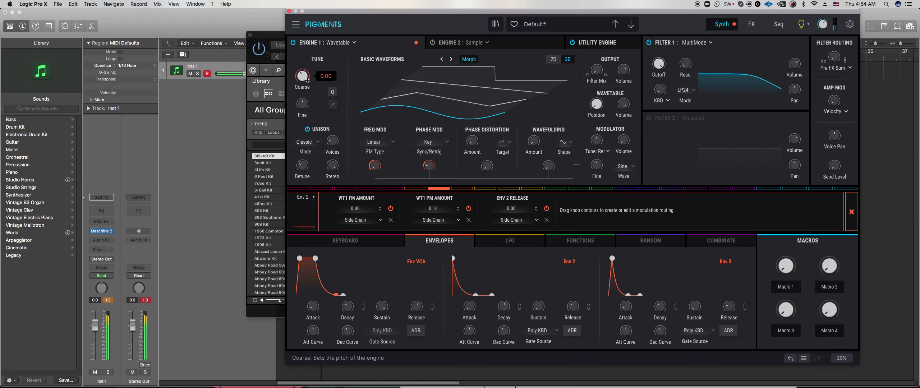
mouse_move(306, 98)
mouse_move(626, 74)
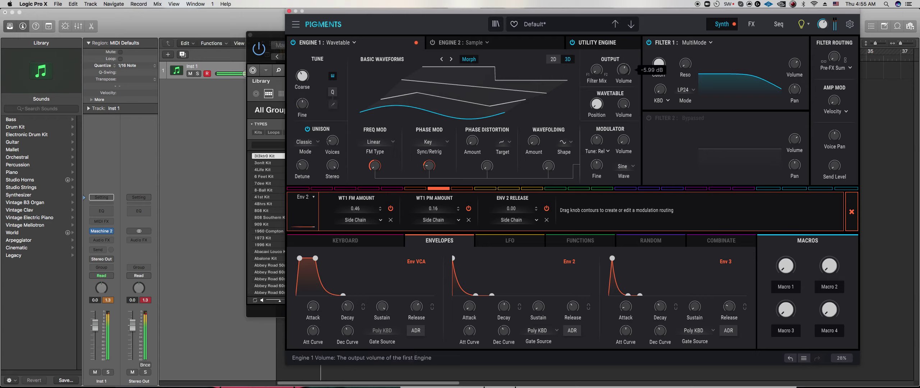
- Raise engine 1's phase distortion amount to about 0.184, and try wavefolding and the modulator's phase distortion amount
mouse_move(552, 163)
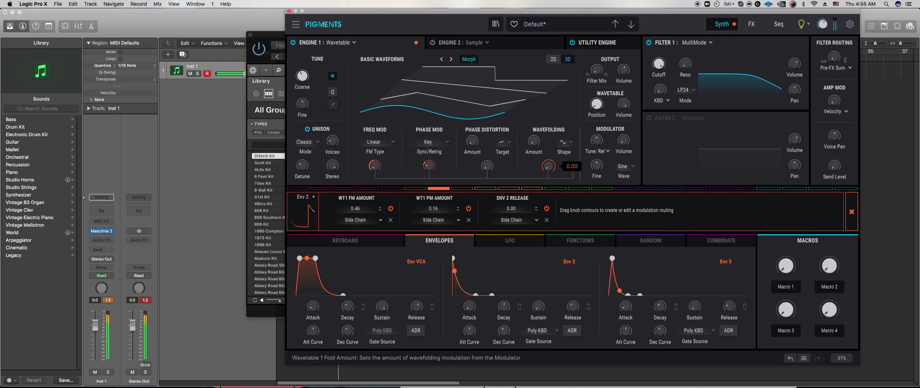
mouse_move(534, 141)
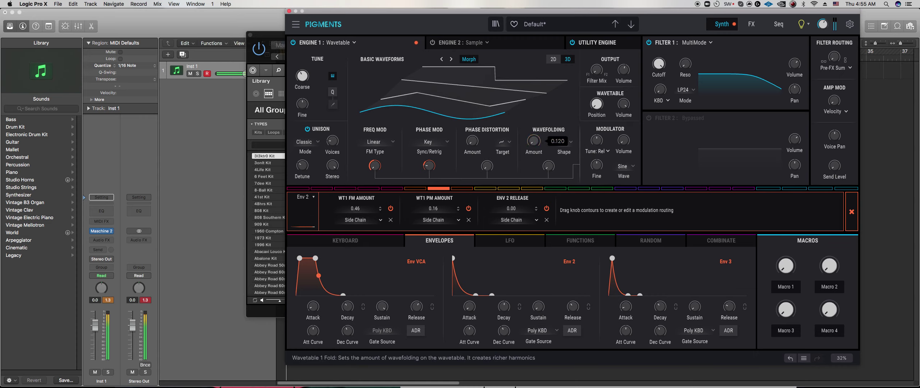
mouse_move(488, 166)
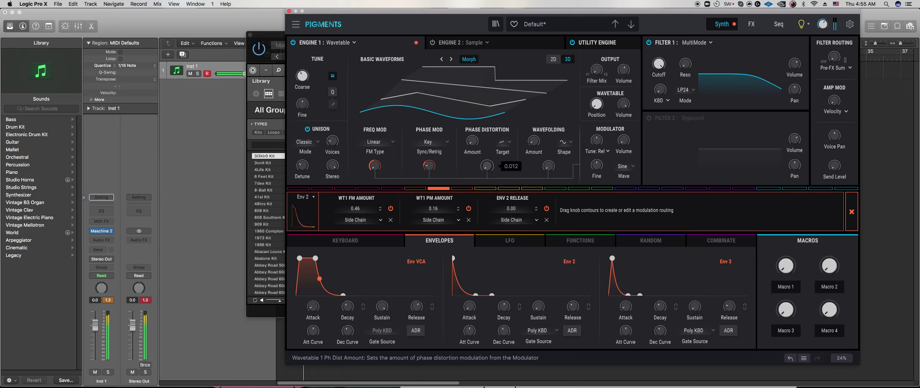
mouse_move(472, 141)
drag(474, 142, 474, 136)
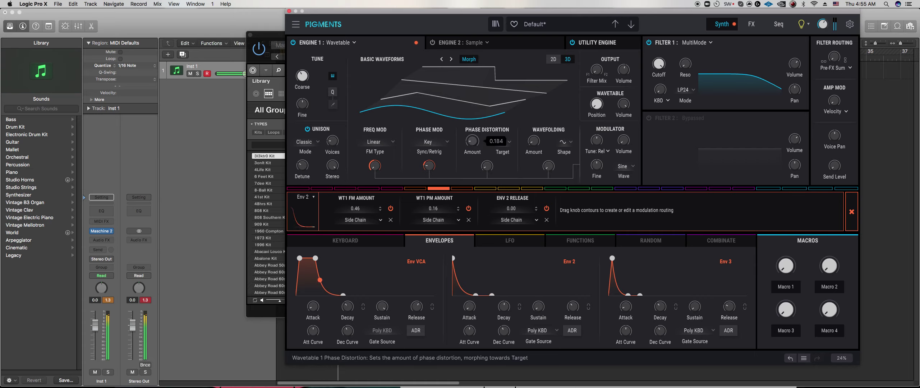
double_click(492, 165)
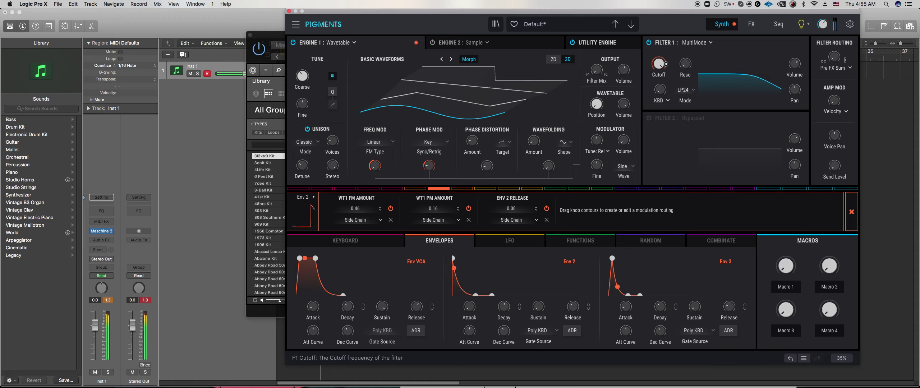
- Lower filter 1's cutoff and raise its resonance to about 0.30
drag(659, 64, 687, 67)
mouse_move(666, 69)
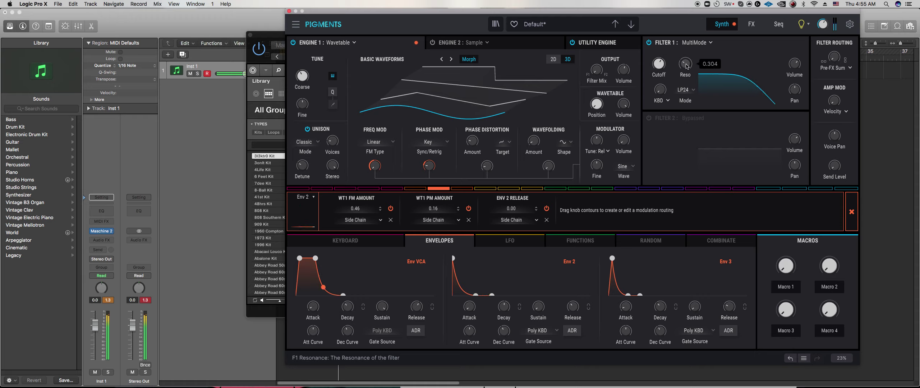
drag(685, 64, 686, 63)
- Switch to Maschine and set Pattern 1's length to 2 bars, trying 4 bars along the way
click(261, 313)
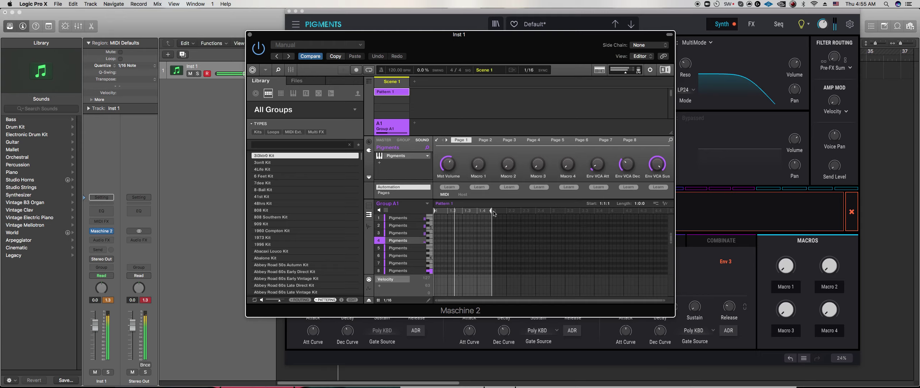
drag(492, 212, 550, 213)
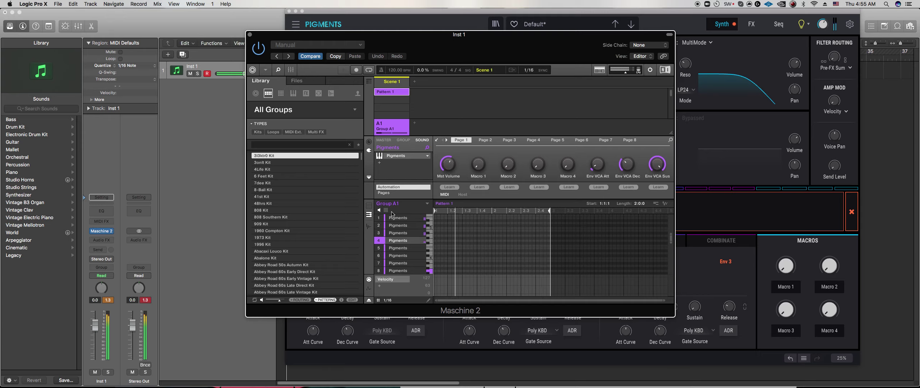
key(super+z)
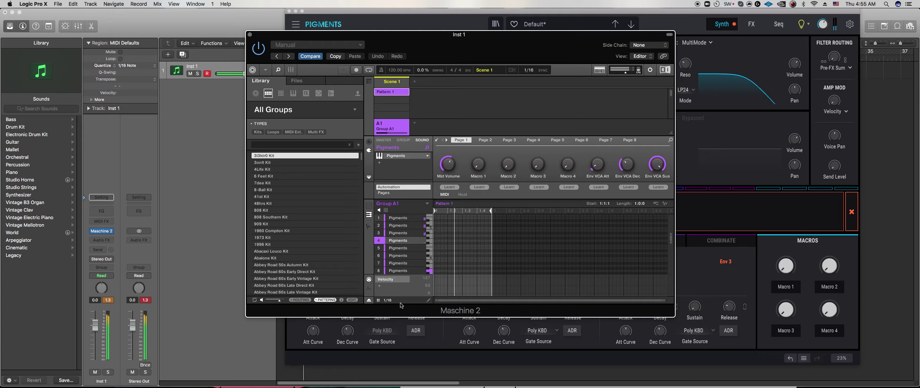
key(super+shift+z)
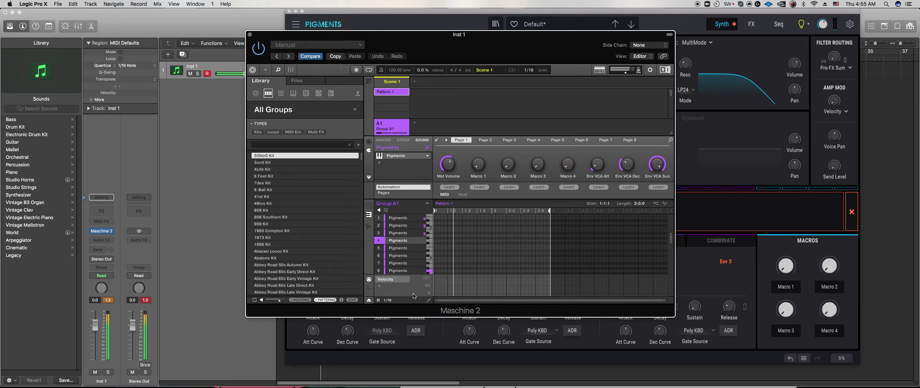
key(super+shift+z)
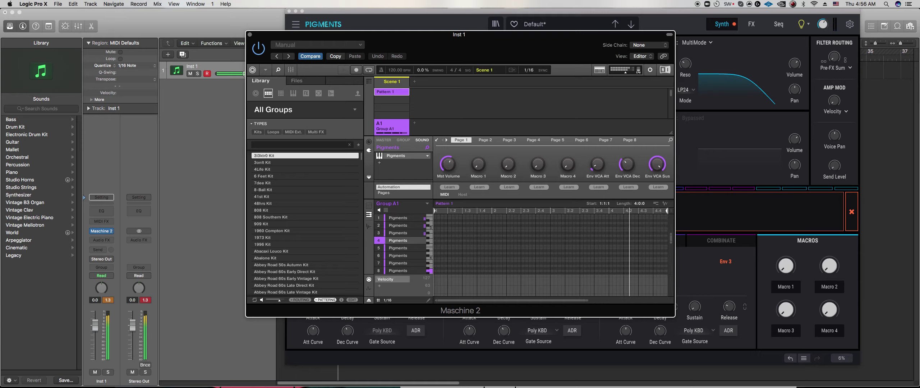
mouse_move(638, 204)
mouse_down()
mouse_move(638, 216)
mouse_move(639, 196)
mouse_up()
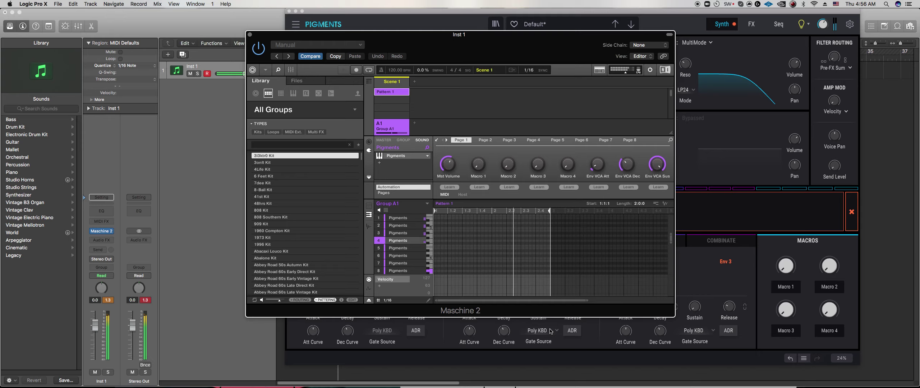
key(r)
- Return to Pigments and set filter 1's resonance to 0.344 and its cutoff to about 2125 Hz
click(693, 15)
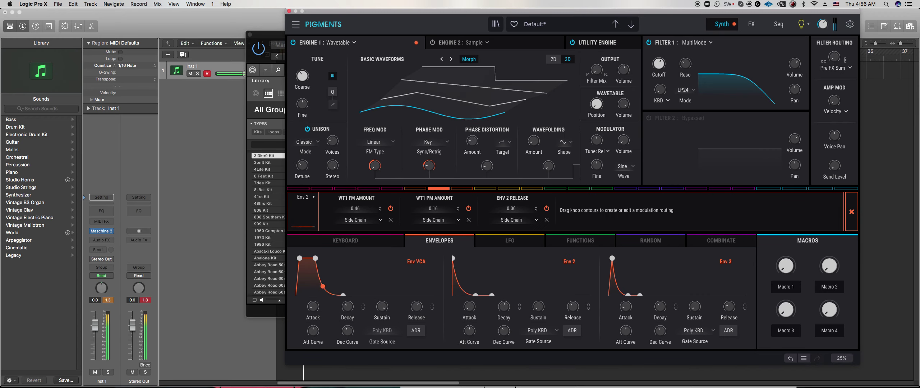
mouse_move(685, 64)
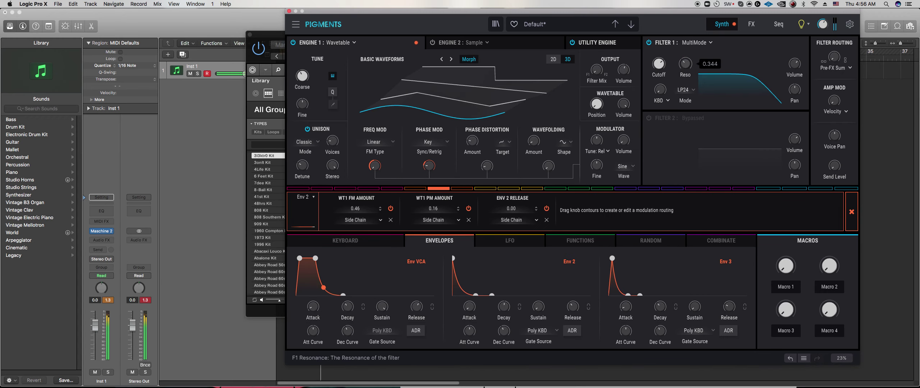
mouse_move(655, 73)
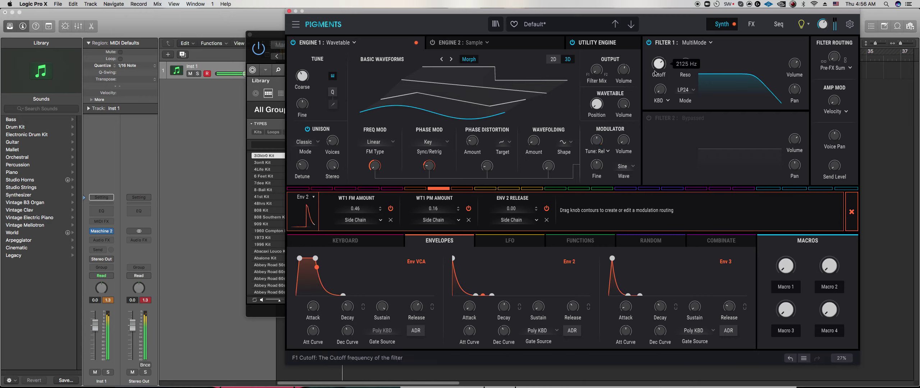
- Shape Function 1 with an early full-level peak and a curved rise, and modulate filter 1's cutoff with it at 0.16
click(546, 240)
drag(328, 261, 374, 258)
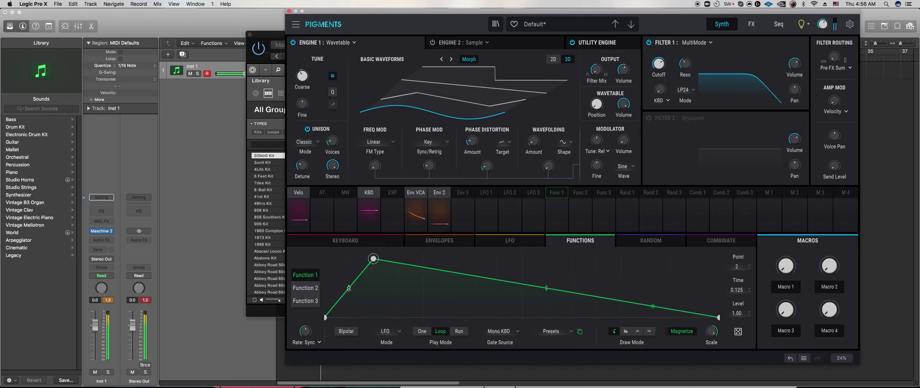
drag(349, 288, 349, 299)
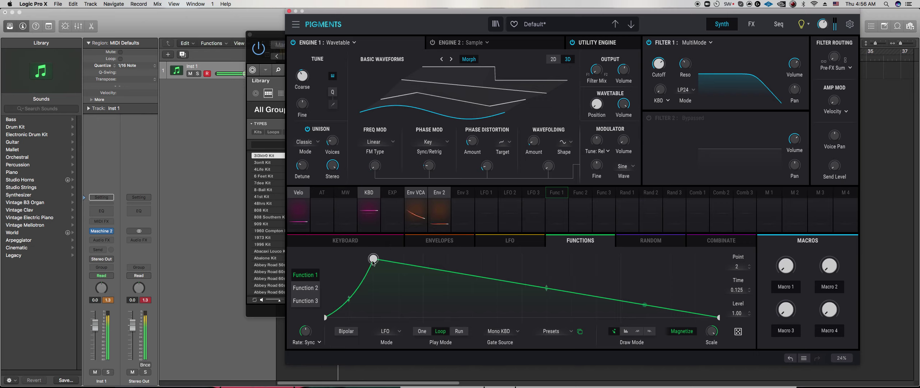
drag(372, 261, 366, 260)
drag(345, 300, 345, 313)
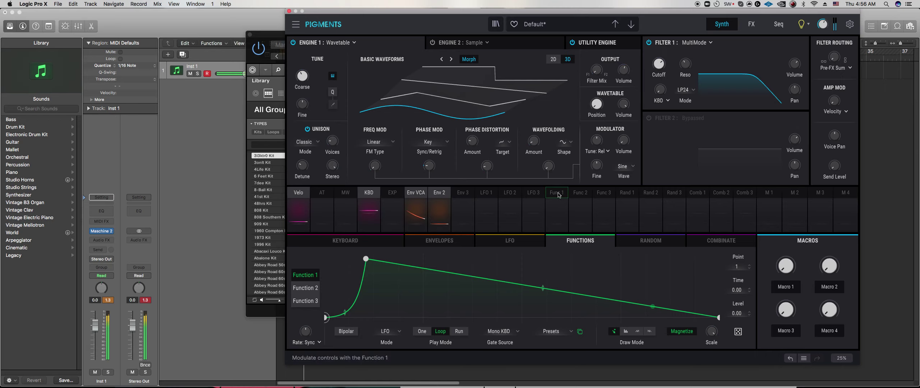
click(567, 227)
drag(660, 65, 659, 69)
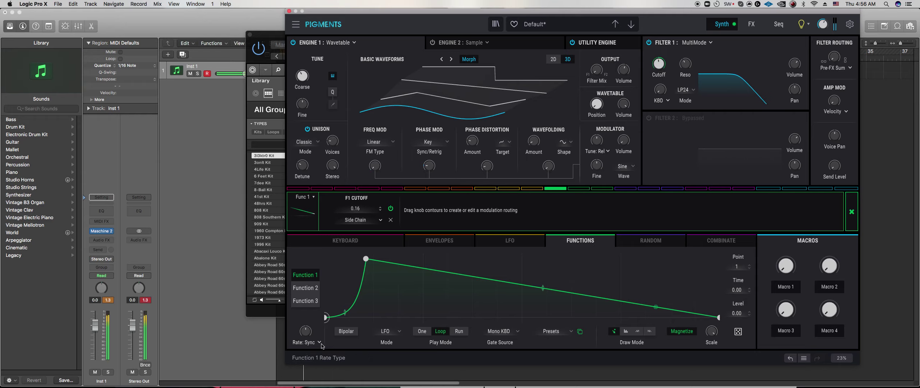
- Try extra points on Function 1's falling side, the first at time 0.250, delete them, and bow the falling curve outward
click(423, 318)
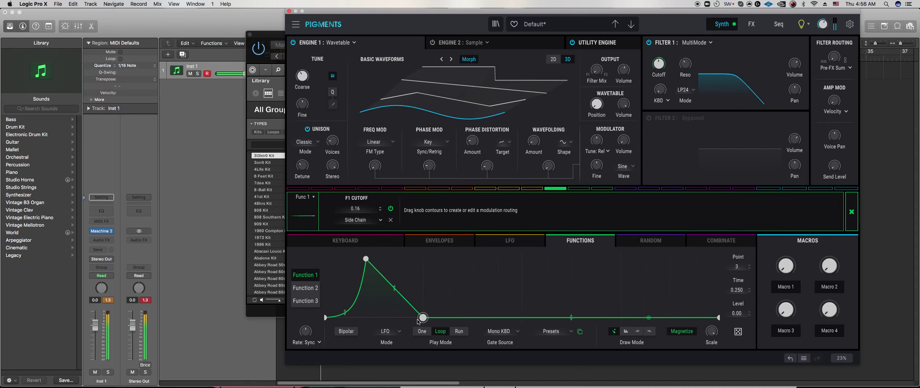
drag(417, 320, 420, 321)
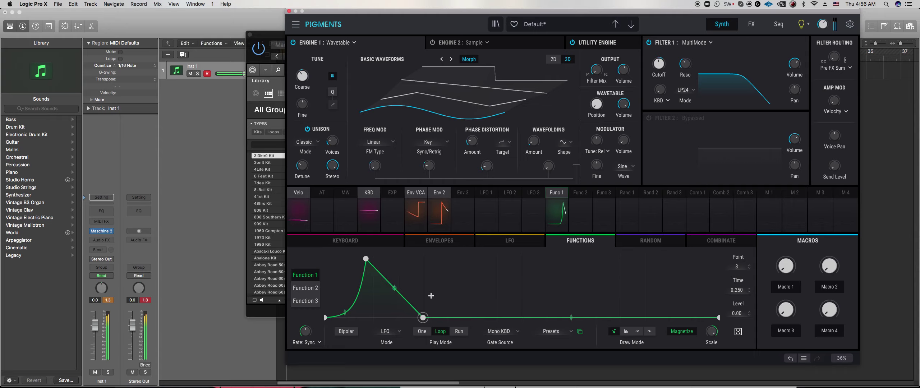
drag(425, 319, 472, 323)
drag(425, 295, 427, 325)
drag(423, 275, 430, 267)
right_click(430, 268)
right_click(472, 318)
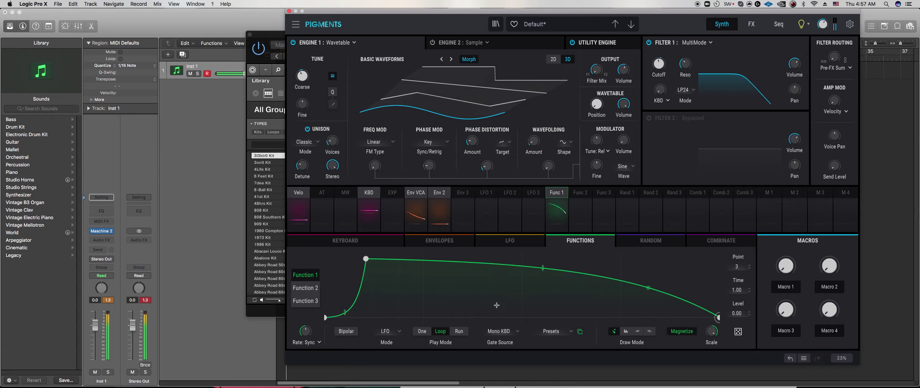
- Bow Function 1's falling curve further outward and add a zero-level point at time 0.438 to end the fall early
drag(546, 272, 543, 259)
mouse_move(667, 59)
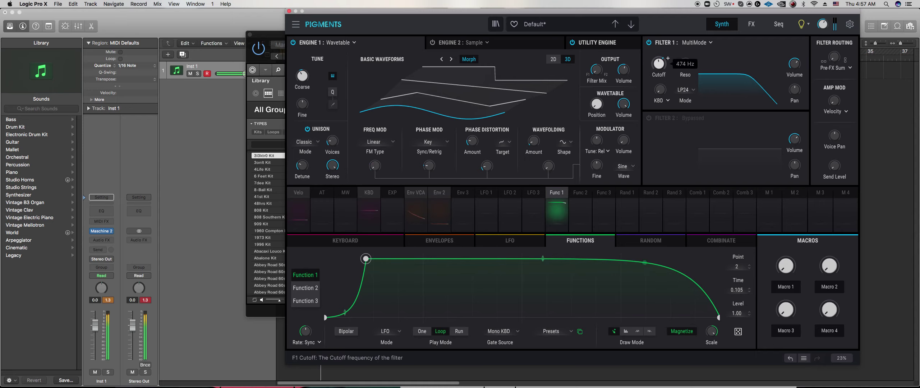
click(552, 194)
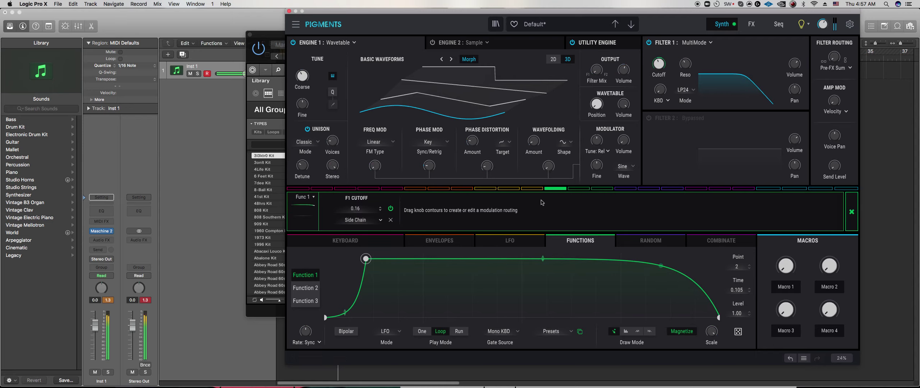
drag(587, 261, 498, 346)
- Replace the delay in FX A with PS Delay and set its delay time type to Sync Dotted
click(751, 25)
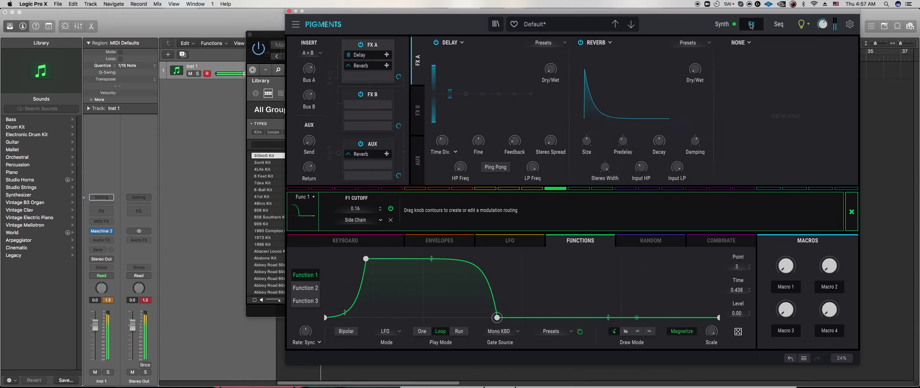
click(457, 43)
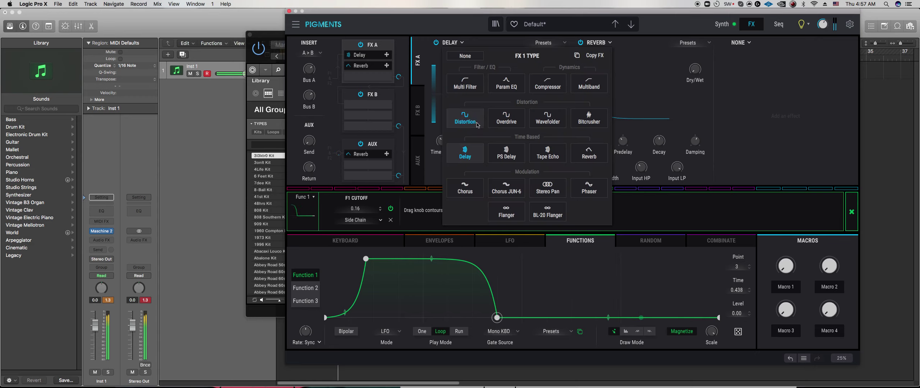
click(503, 155)
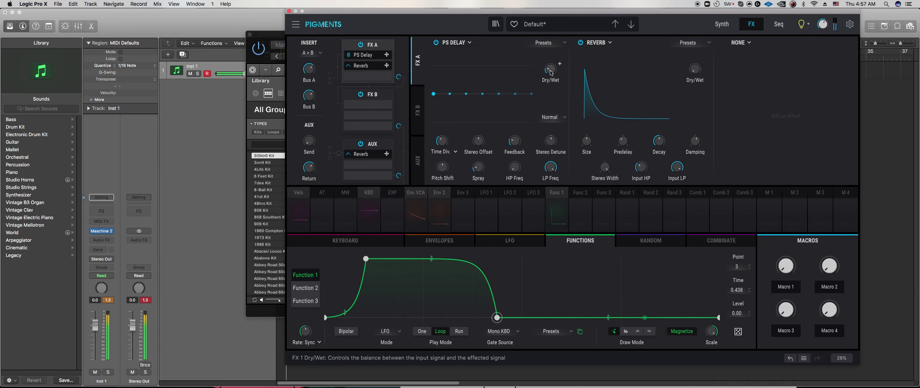
drag(445, 141, 455, 136)
click(454, 152)
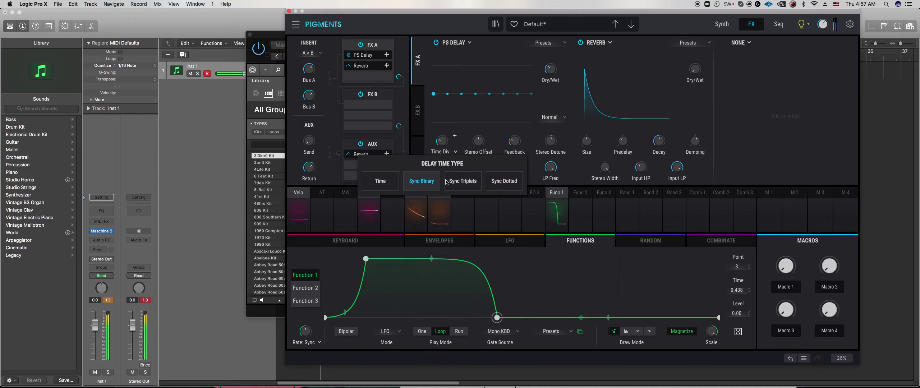
click(481, 188)
click(453, 151)
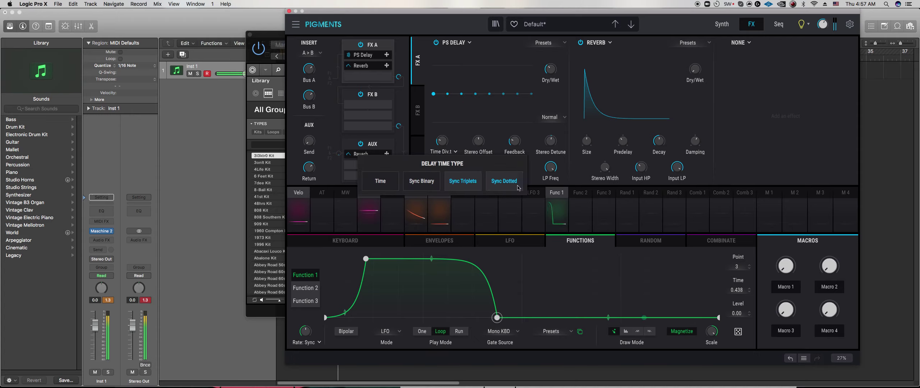
click(437, 188)
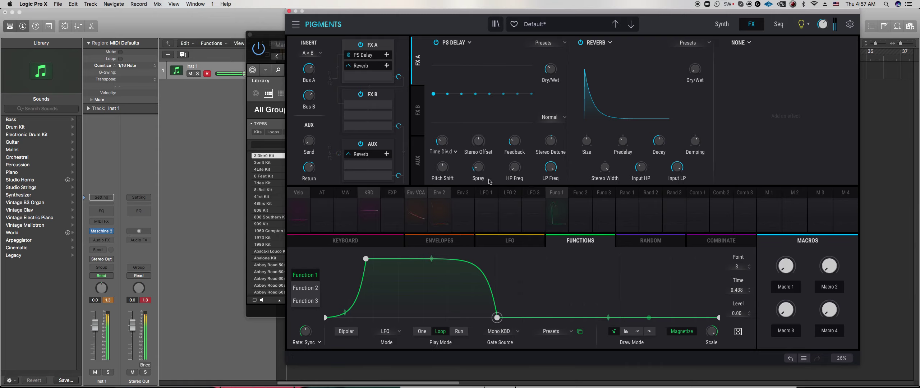
- Adjust the PS Delay's high-pass frequency, dry/wet mix and feedback
drag(515, 169, 515, 169)
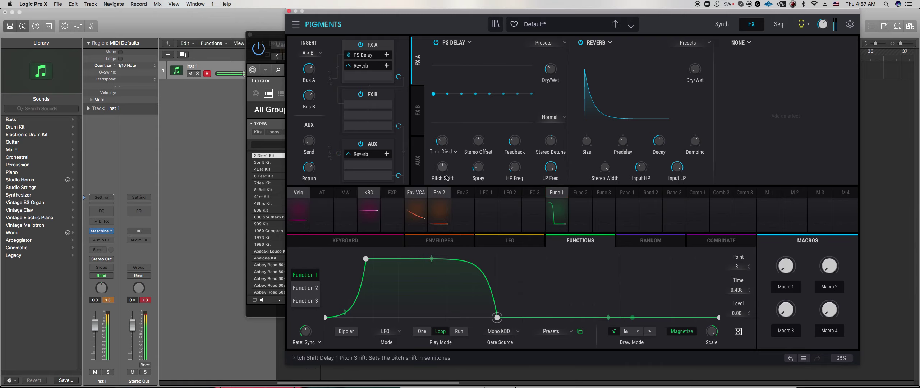
drag(515, 167, 515, 166)
drag(552, 70, 551, 68)
drag(515, 141, 515, 141)
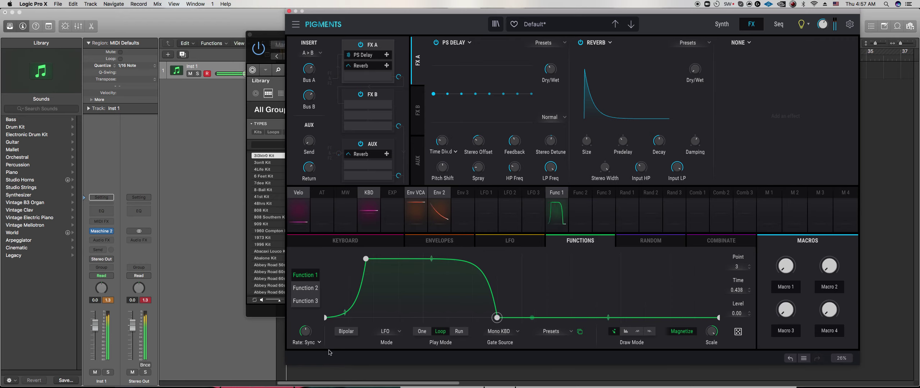
- Undo the last recorded take in Maschine's Pattern 1 and return to Pigments
click(267, 311)
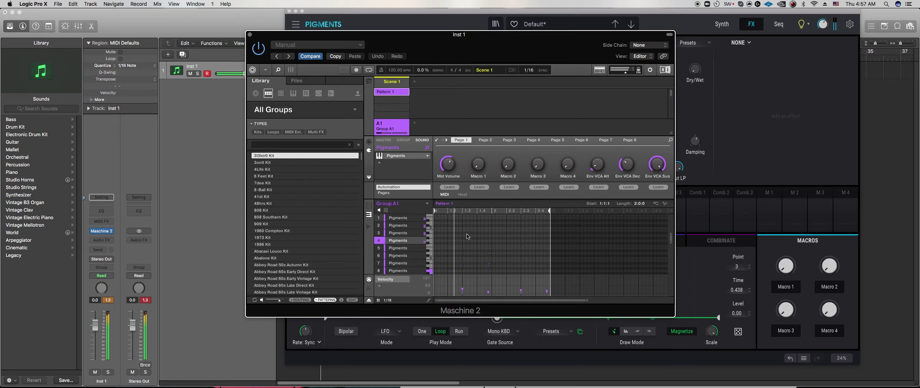
key(super+z)
click(686, 30)
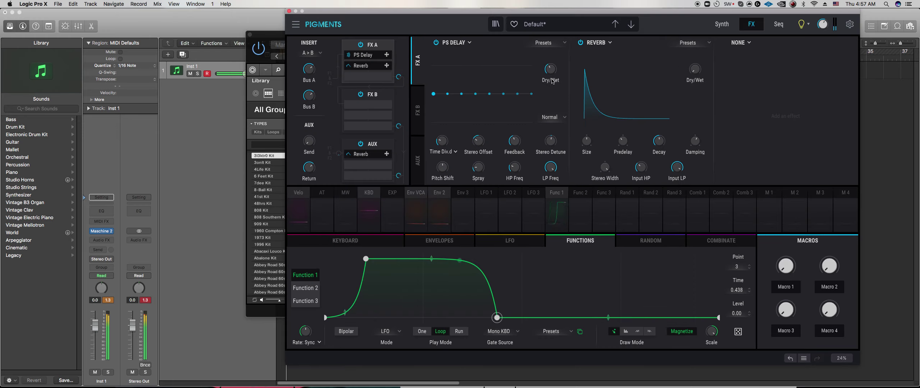
- Readjust the PS Delay's feedback and dry/wet mix, and lower filter 1's cutoff to about 150 Hz
drag(515, 142, 516, 172)
drag(552, 71, 552, 60)
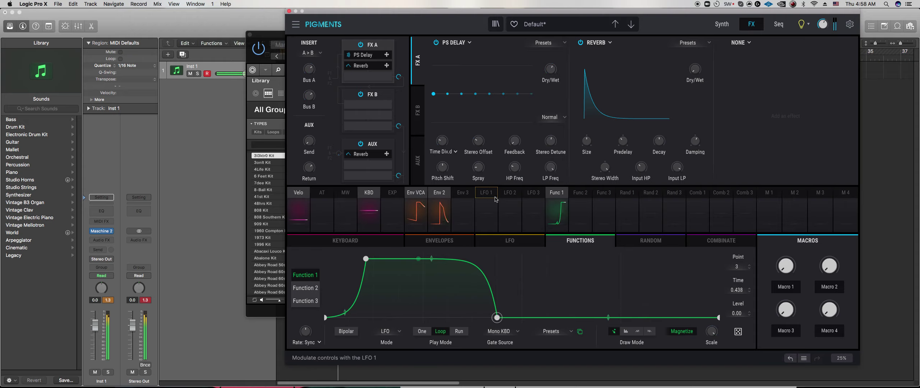
click(720, 28)
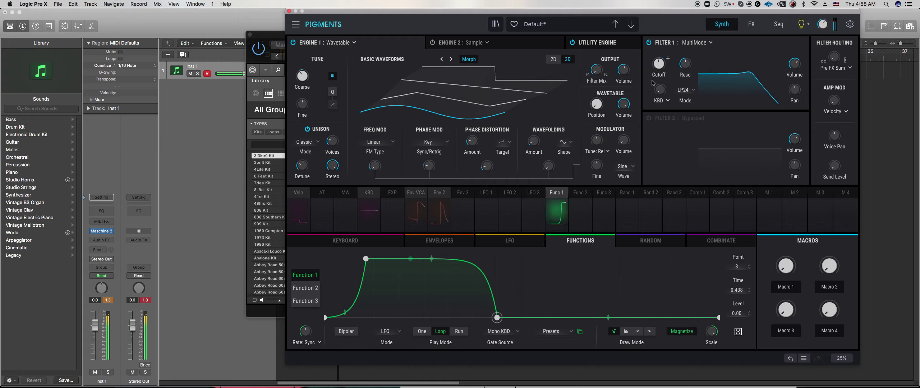
drag(659, 64, 659, 71)
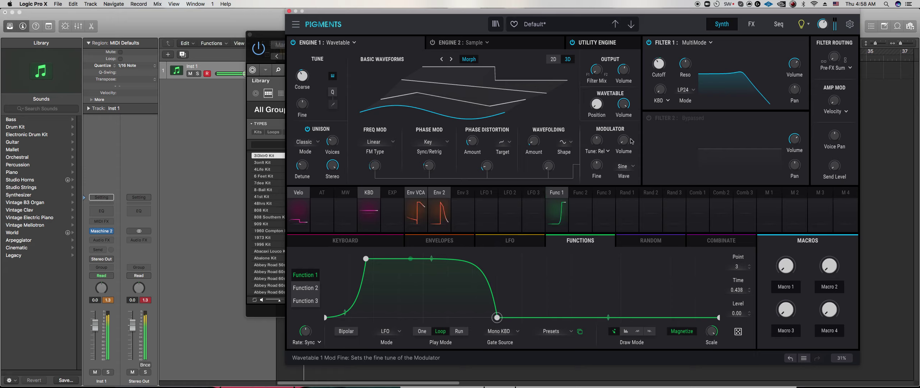
drag(659, 64, 658, 65)
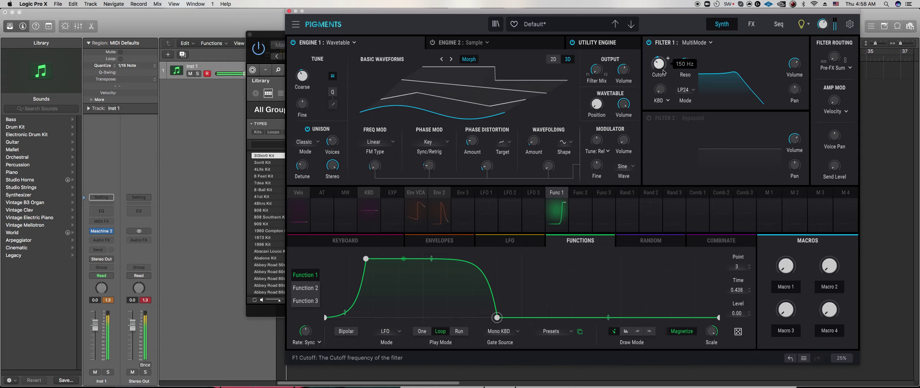
- Set the PS Delay's time type to Sync Binary and open the effect type choices for the reverb slot
click(752, 25)
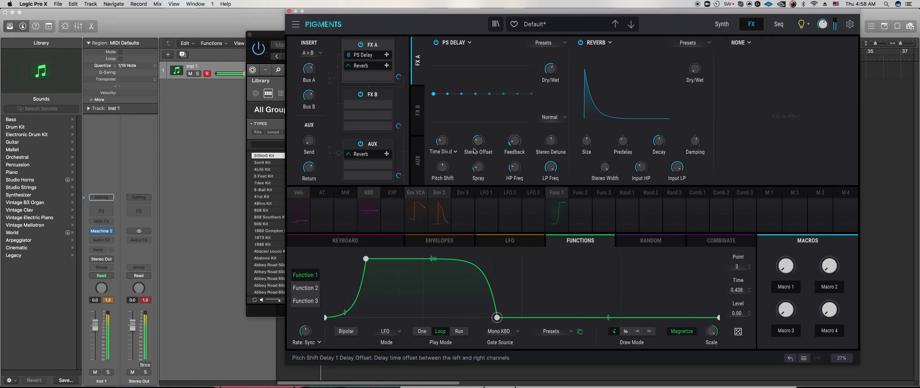
click(442, 154)
click(422, 181)
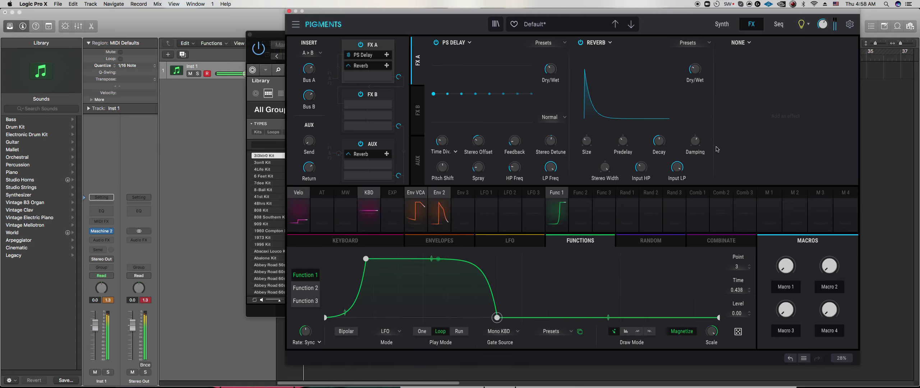
click(606, 54)
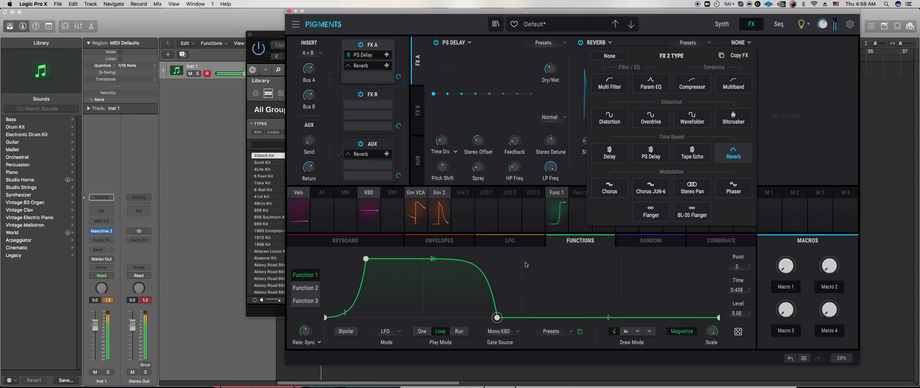
- Switch to Maschine and move the first recorded chord in Pattern 1 slightly earlier
click(275, 313)
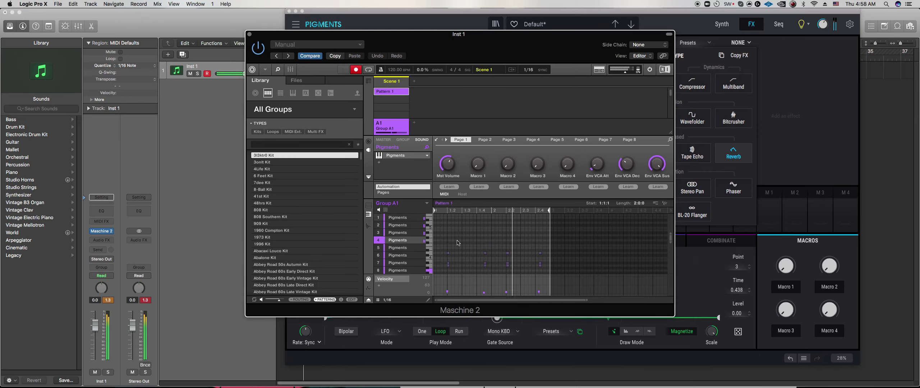
scroll(458, 243, down, 1)
scroll(459, 246, down, 5)
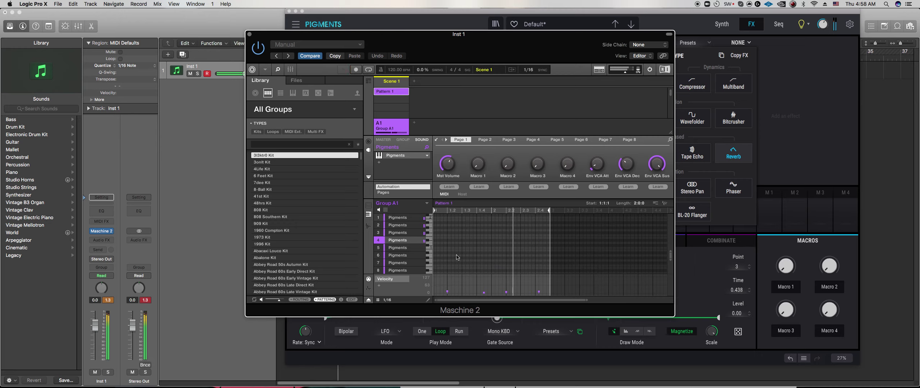
scroll(450, 254, up, 5)
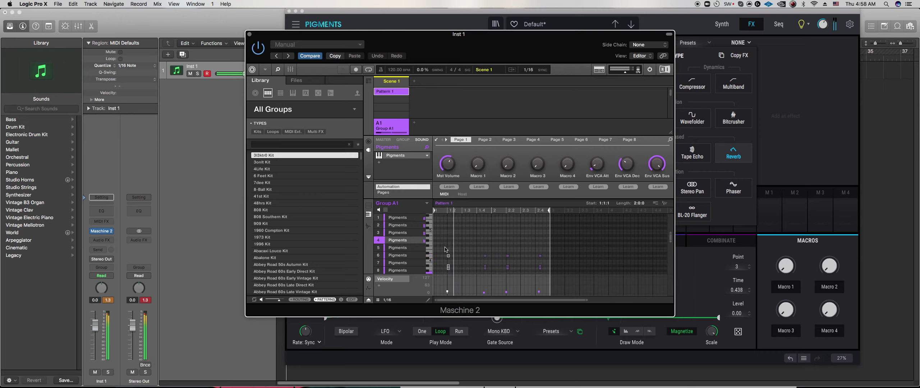
drag(446, 255, 443, 256)
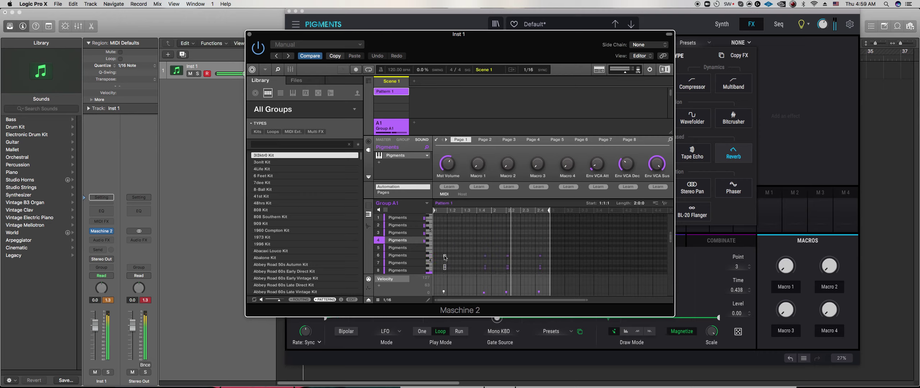
- Select the third and second chords of Pattern 1 in turn and move each slightly earlier
drag(494, 244, 511, 273)
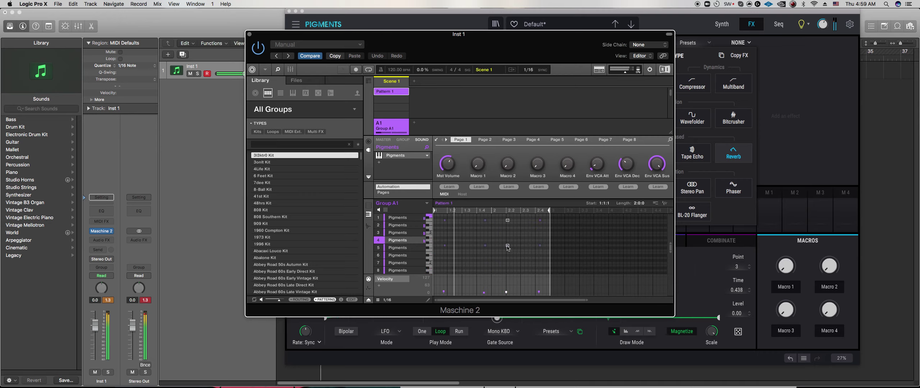
drag(508, 246, 504, 247)
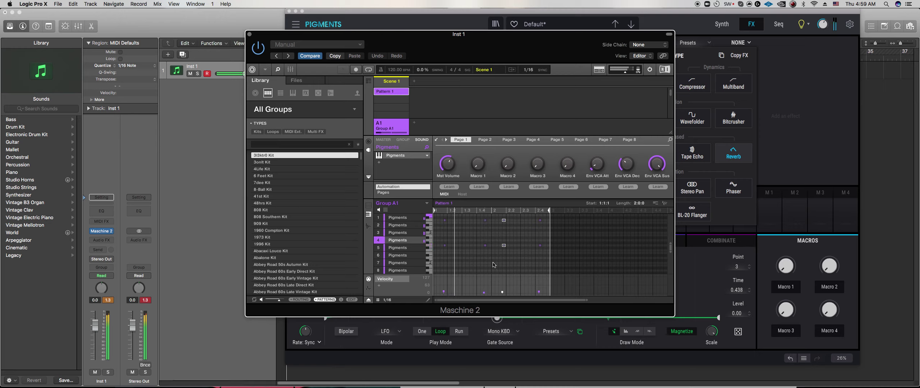
drag(487, 248, 482, 214)
scroll(492, 271, down, 1)
drag(492, 271, 479, 213)
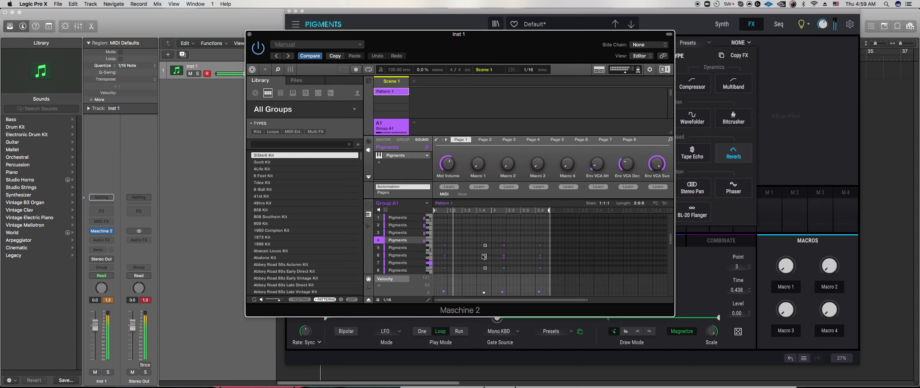
drag(485, 245, 482, 246)
- Open the Pigments instance on sound slot 5, raise its unison voices and lengthen the Env VCA release
click(414, 250)
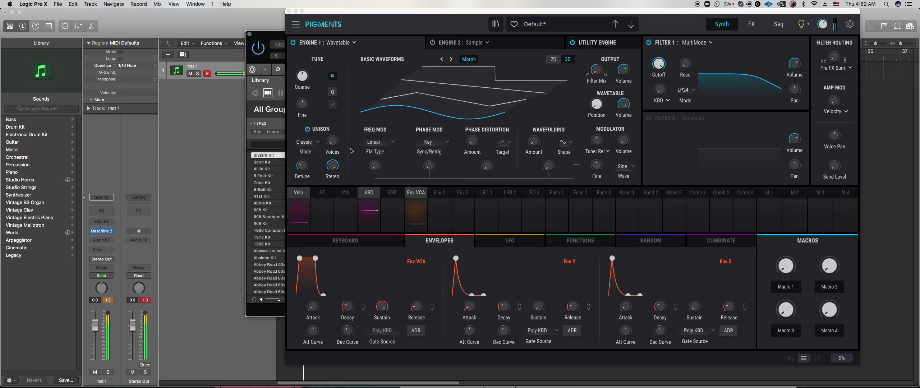
drag(332, 142, 333, 139)
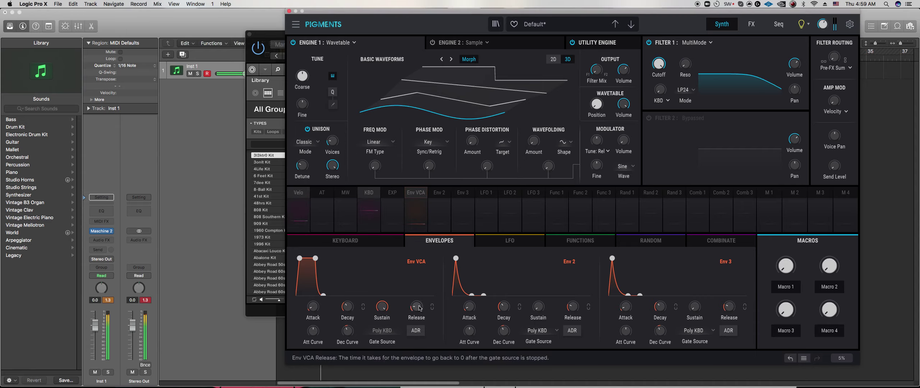
drag(416, 306, 415, 295)
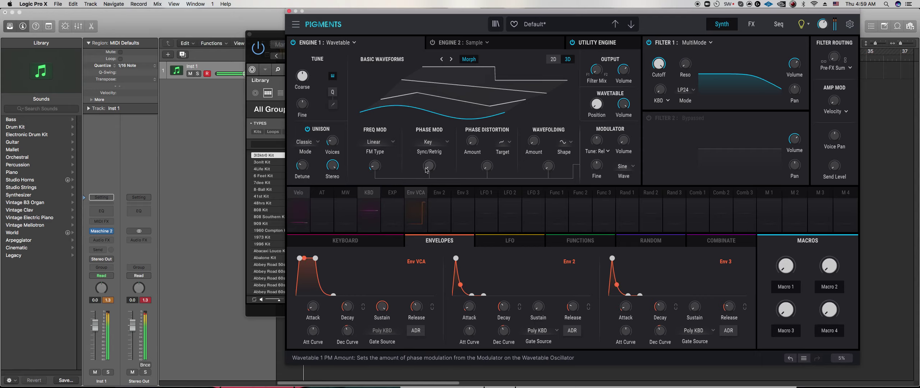
- Lower filter 1's cutoff with a raised resonance, and move the wavetable position to the triangle waveform
drag(657, 66, 657, 95)
drag(685, 65, 659, 68)
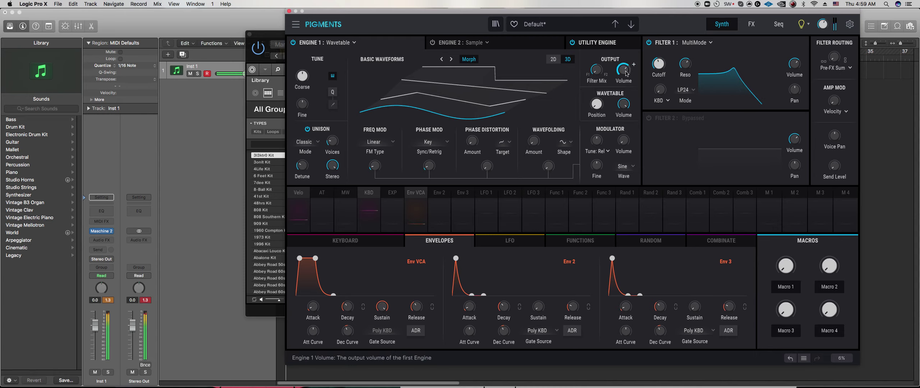
drag(603, 102, 608, 91)
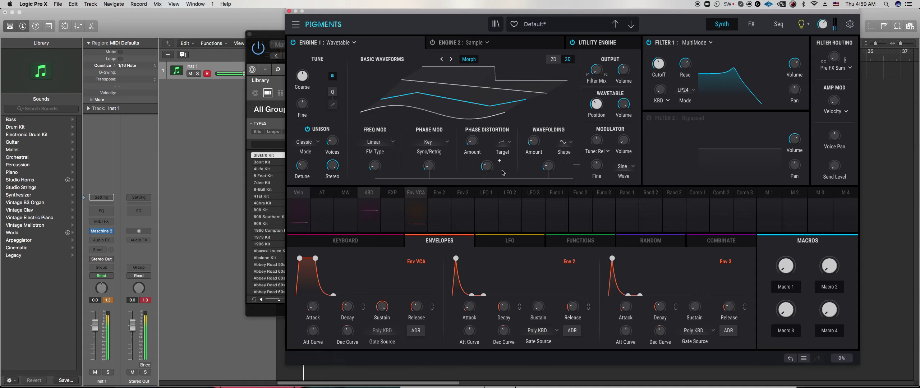
mouse_move(621, 67)
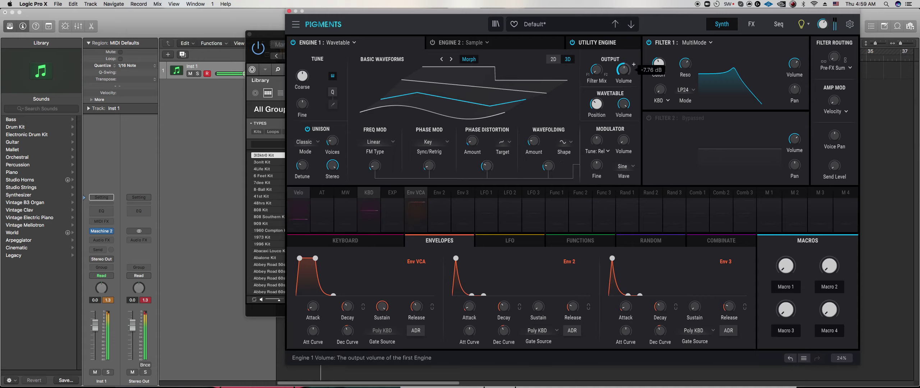
- Readjust filter 1's cutoff and set the FX A reverb's dry/wet to 18%
mouse_move(658, 65)
mouse_down()
mouse_move(658, 54)
mouse_move(658, 67)
mouse_up()
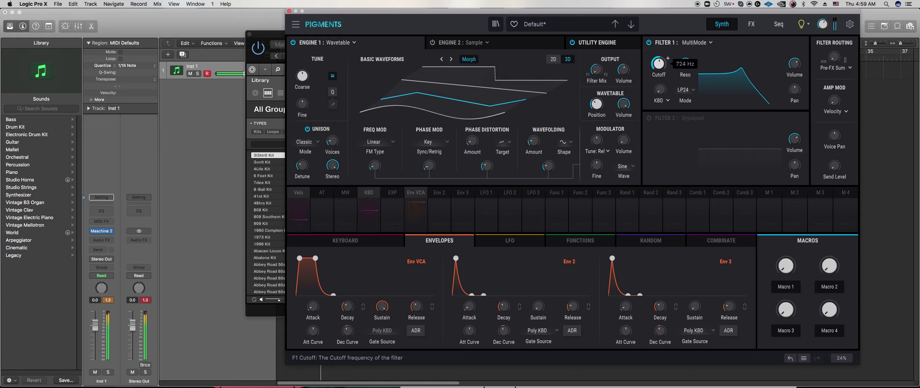
drag(659, 67, 698, 70)
click(751, 24)
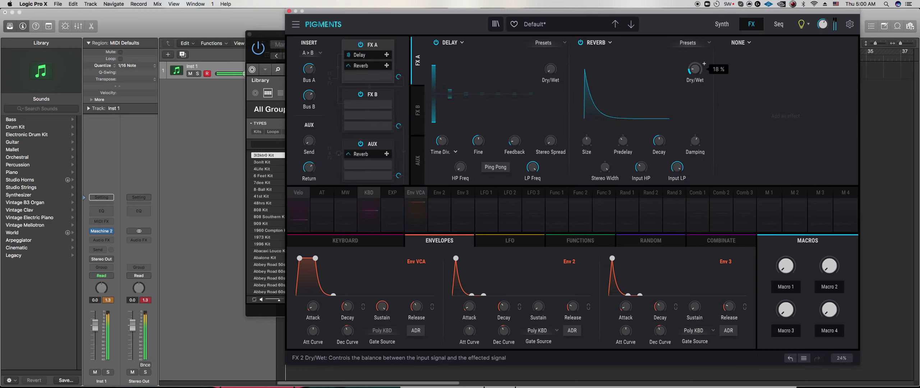
click(722, 25)
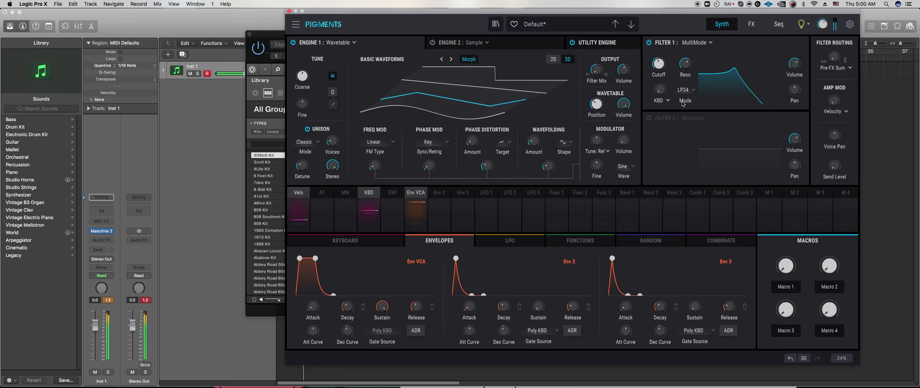
drag(658, 65, 658, 63)
- Set Function 1's rate type to Hertz and lower its rate
click(589, 242)
click(313, 344)
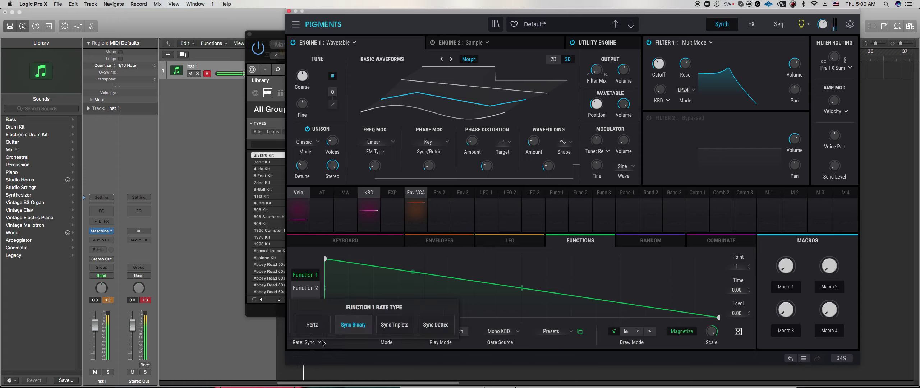
click(312, 325)
drag(307, 332, 307, 338)
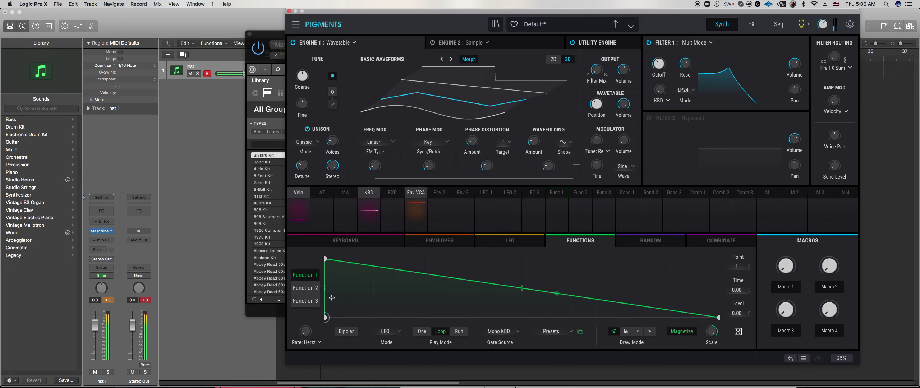
- Shape Function 1 into four progressively taller peaks separated by zero-level points, the last at time 0.750 and level 0.738
drag(326, 260, 349, 300)
drag(372, 310, 374, 317)
drag(395, 284, 417, 292)
click(446, 313)
drag(446, 313, 453, 319)
drag(488, 293, 508, 284)
drag(520, 312, 538, 319)
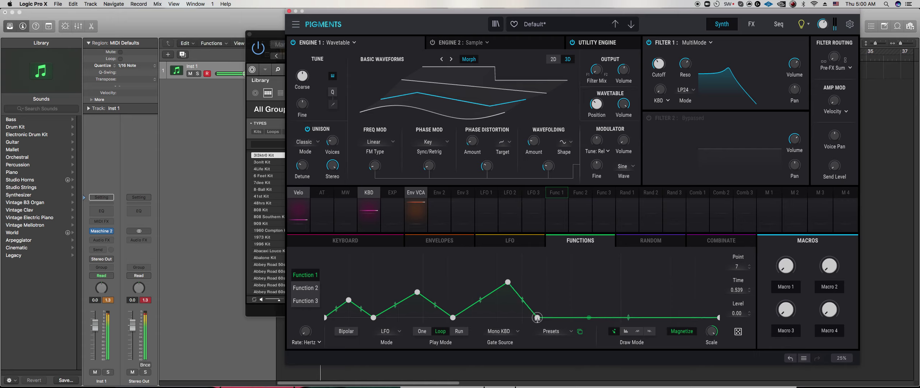
drag(597, 288, 620, 275)
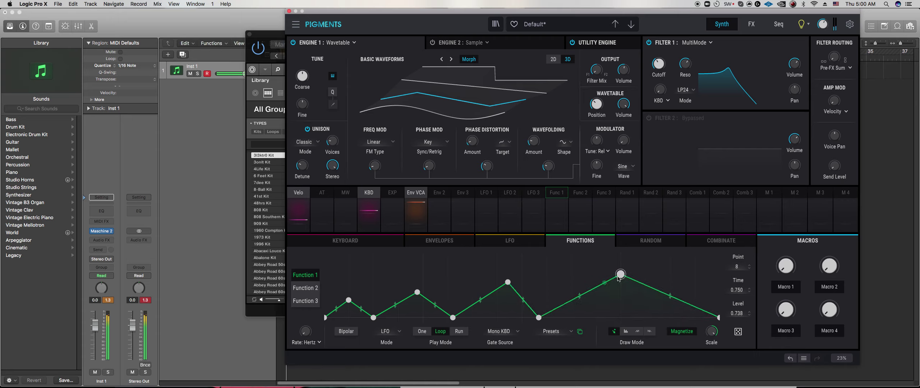
- Extend the Function 1 curve with a low point and a final peak at time 0.969, level 1.00
click(682, 311)
drag(700, 314, 708, 258)
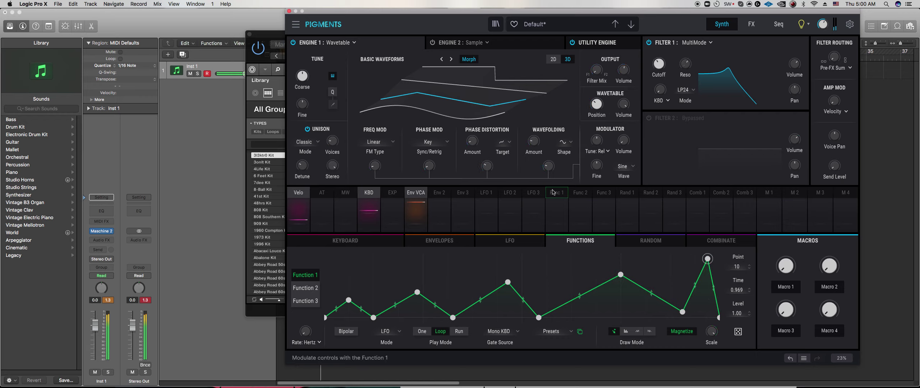
- Route Function 1 to the Filter 1 cutoff with a modulation amount of 0.36
click(557, 201)
drag(655, 55, 655, 51)
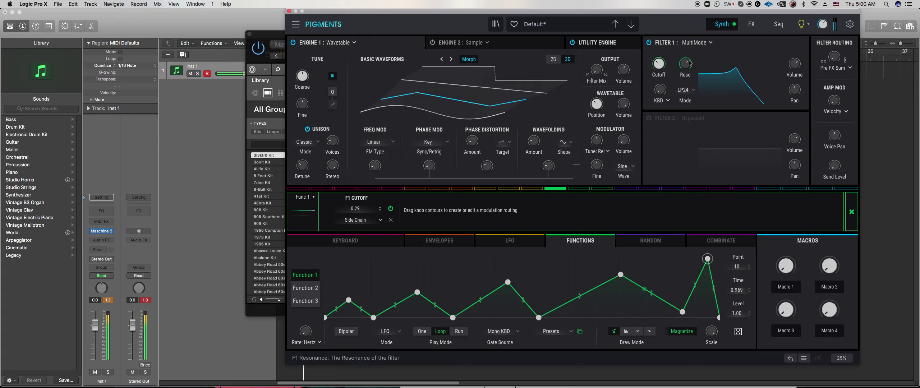
drag(655, 56, 655, 54)
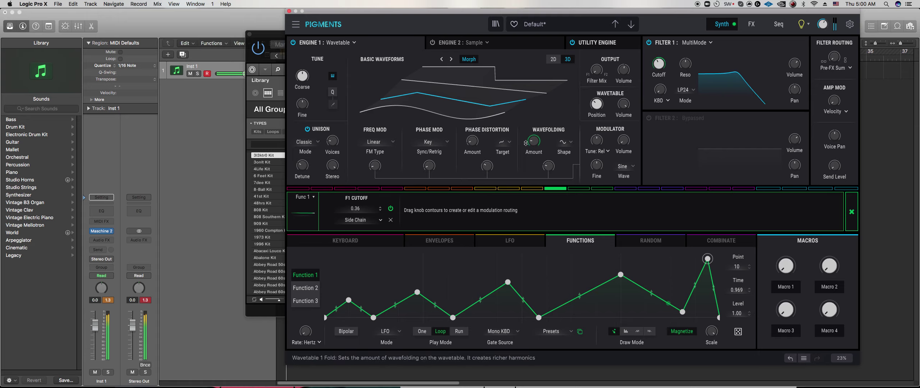
mouse_move(623, 70)
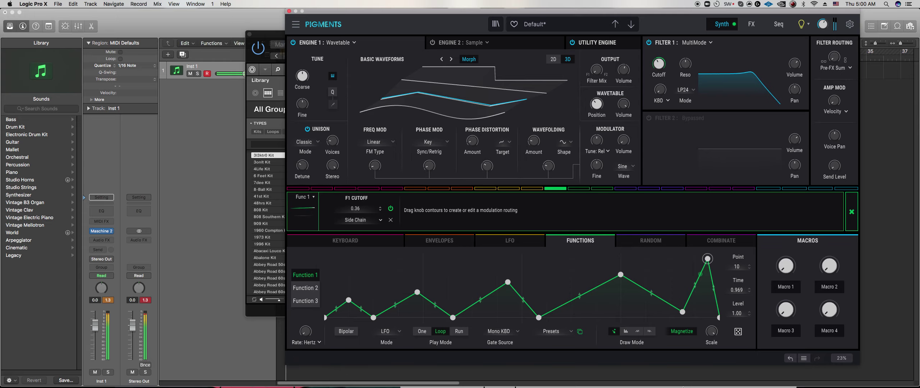
- Check the effects page, return to the synth page and raise the Filter 1 cutoff slightly
click(753, 24)
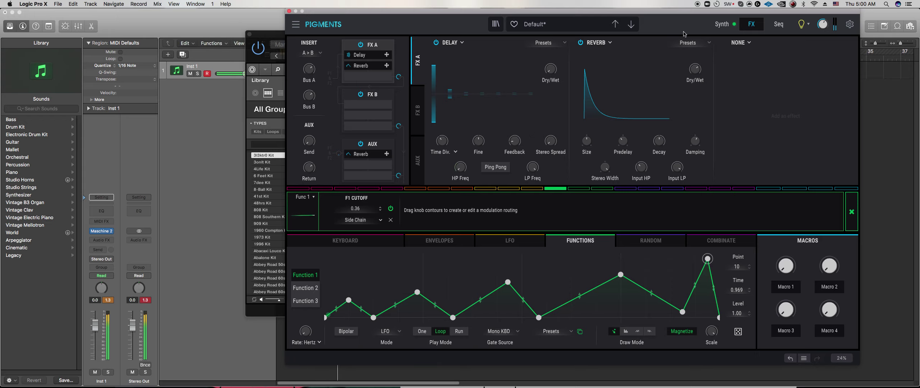
click(722, 25)
drag(659, 64, 659, 61)
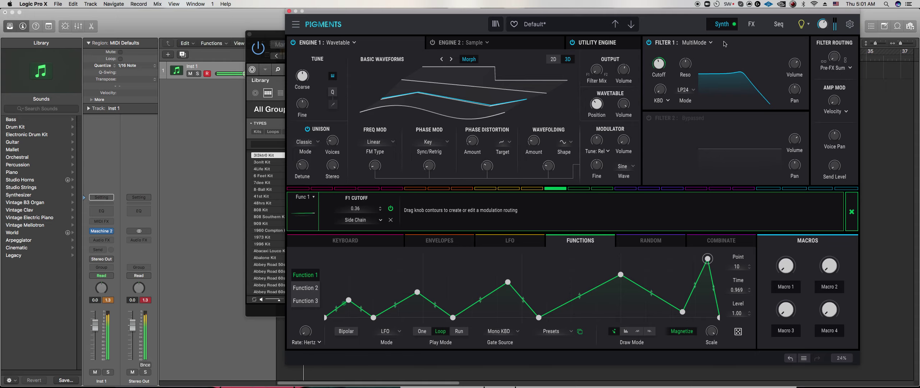
- Adjust the dry/wet mix, feedback and time division of the Delay in FX A
click(754, 26)
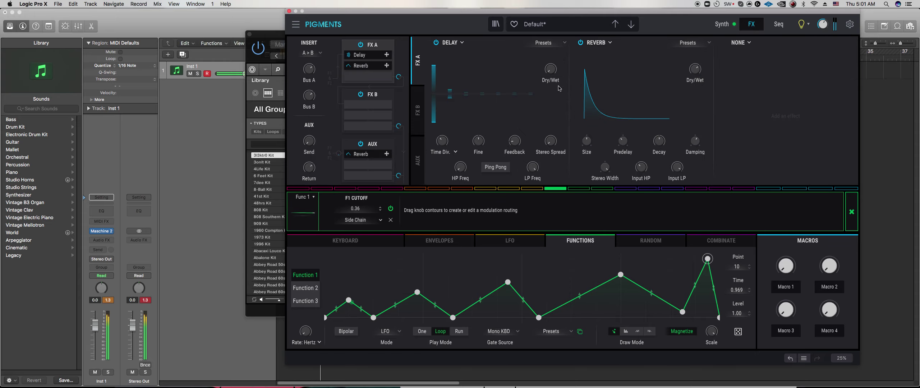
mouse_move(516, 142)
drag(557, 77, 554, 67)
double_click(547, 76)
drag(516, 142, 516, 139)
drag(445, 143, 445, 146)
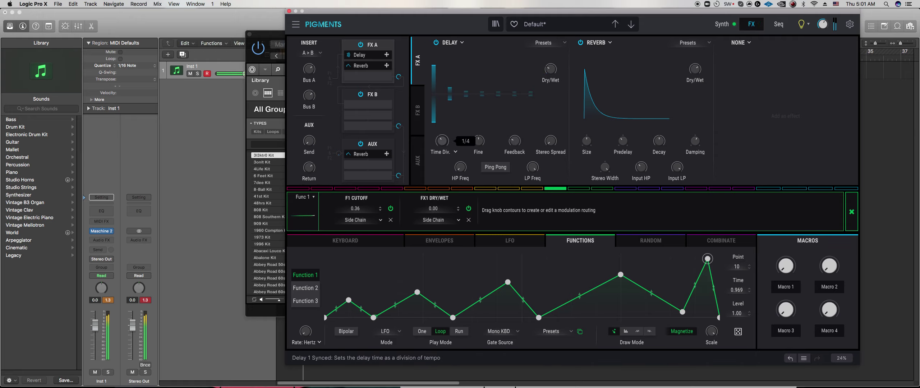
drag(551, 71, 551, 68)
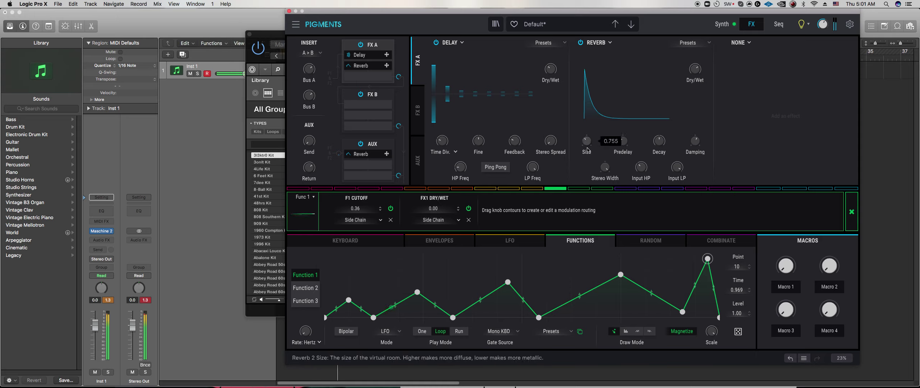
- Add a Reverb as the third effect in FX A
click(737, 45)
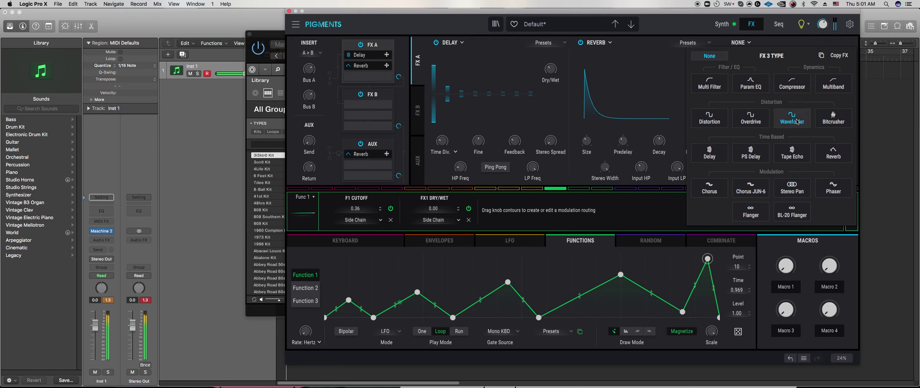
click(833, 153)
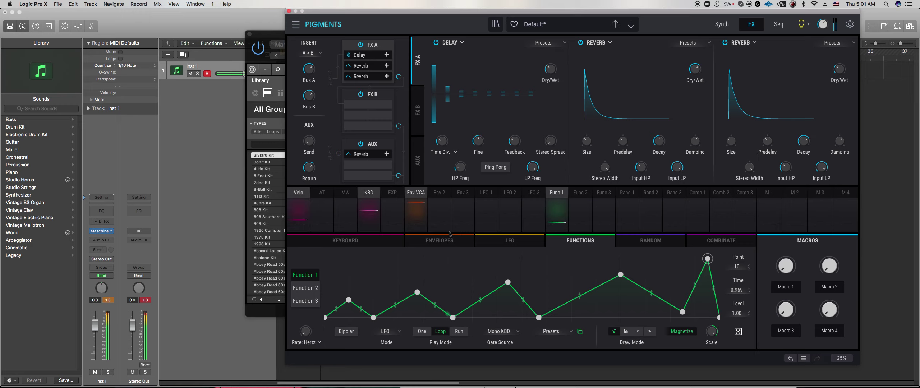
click(261, 313)
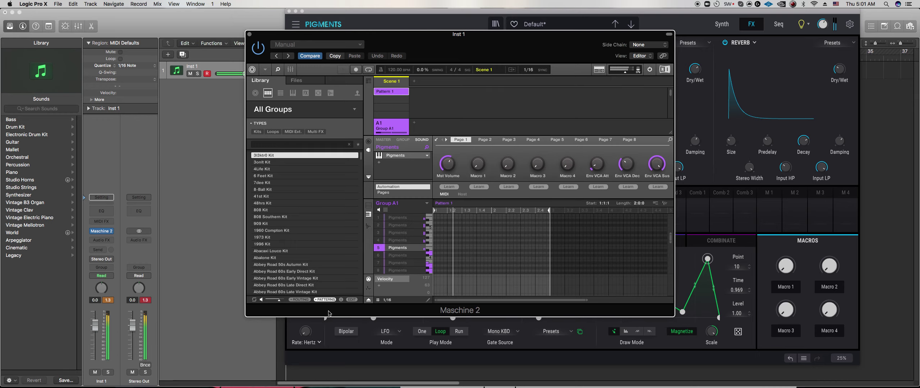
click(468, 358)
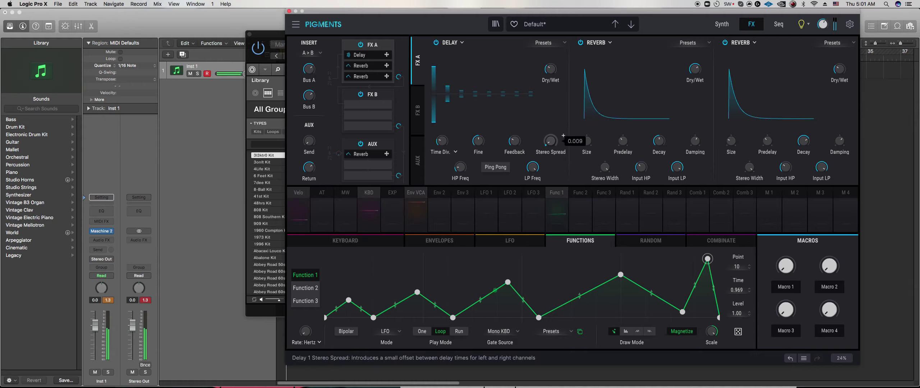
- Load Stereo Pan as the first FX B effect in place of a trial Phaser, and adjust its amount
click(418, 110)
click(457, 43)
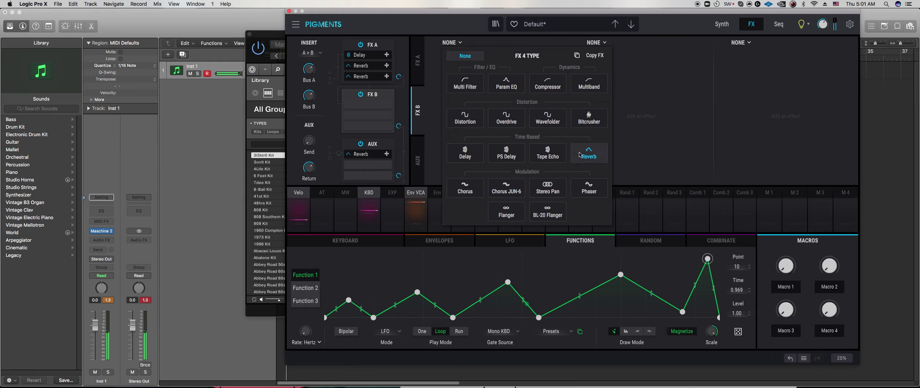
click(586, 188)
click(456, 43)
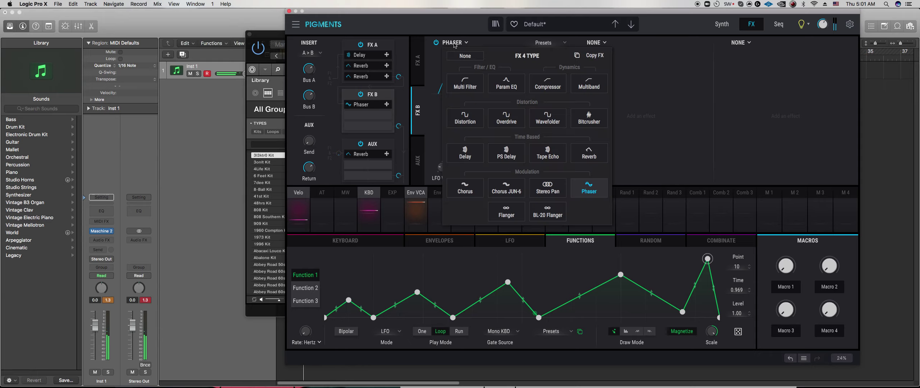
click(538, 184)
mouse_move(511, 136)
mouse_move(500, 171)
drag(499, 171, 500, 190)
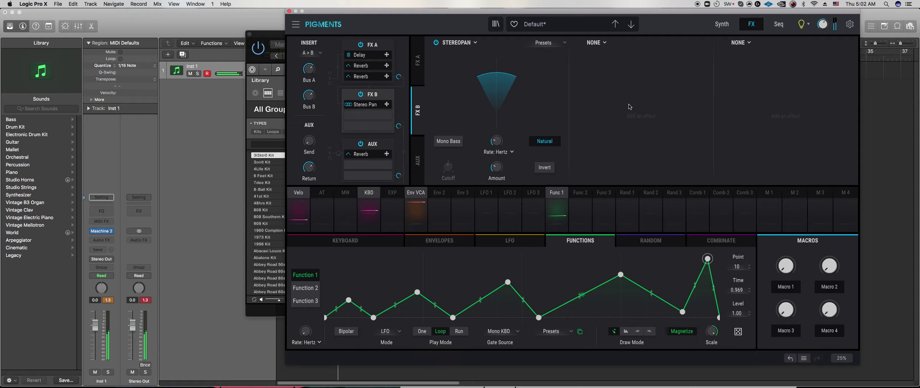
- Raise point 8 of Function 1 to level 0.817 and move the final peak slightly earlier
drag(621, 274, 621, 272)
drag(708, 258, 705, 253)
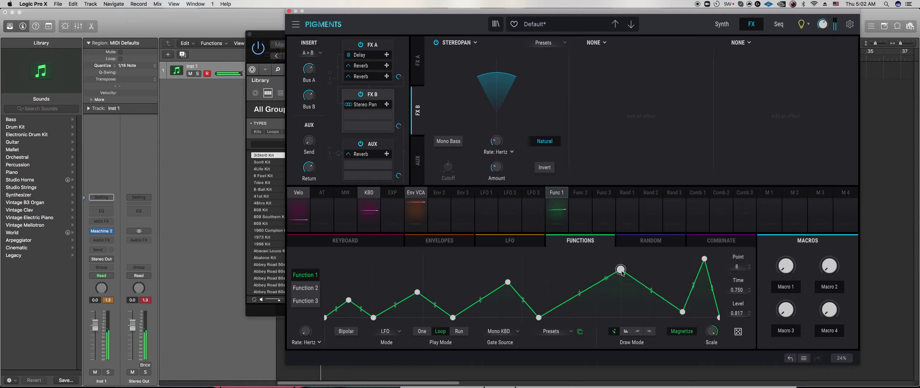
- Switch to sound 4 in Maschine and open its Pigments instrument window
click(722, 24)
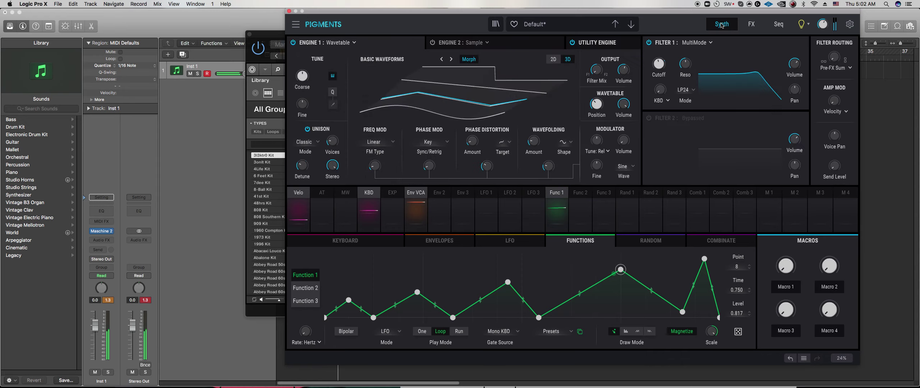
click(263, 302)
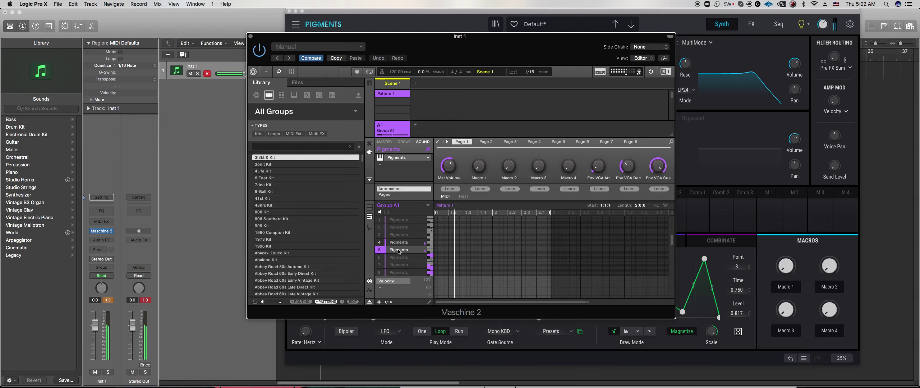
click(437, 141)
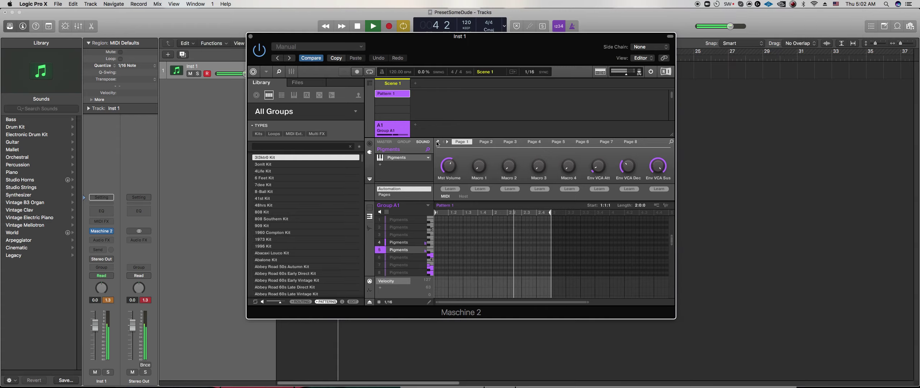
click(437, 142)
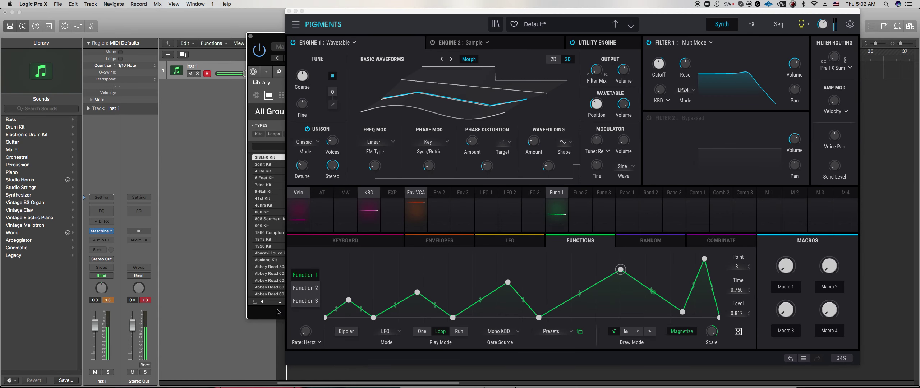
click(402, 244)
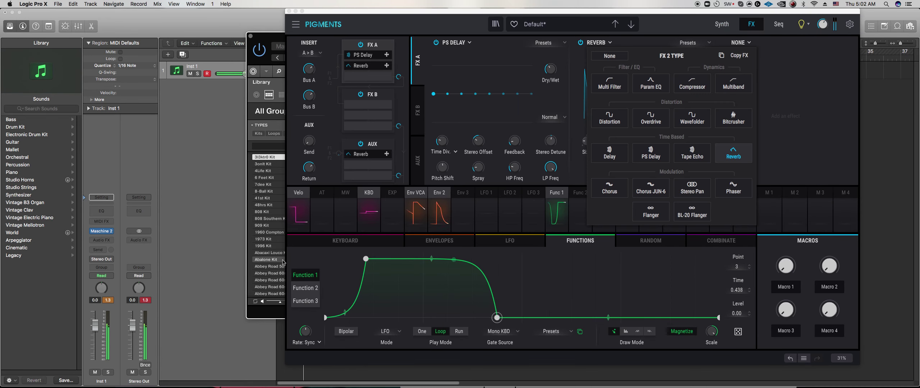
- Draw two short notes around beats 1.3 and 1.4 in the Maschine pattern of sound 4
click(269, 311)
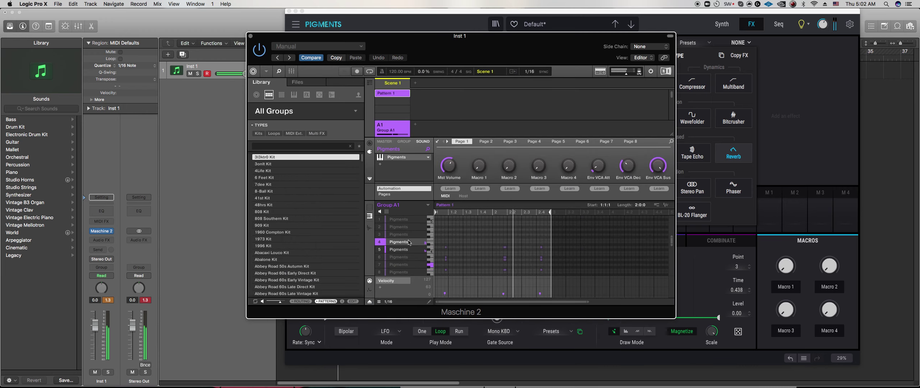
scroll(432, 254, down, 1)
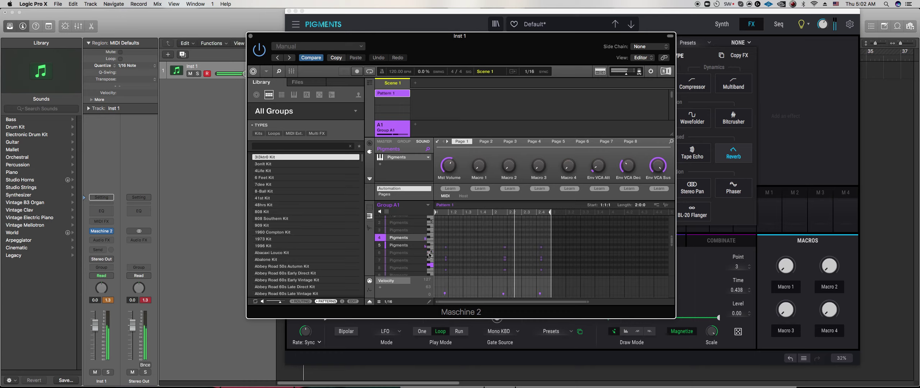
scroll(438, 252, down, 5)
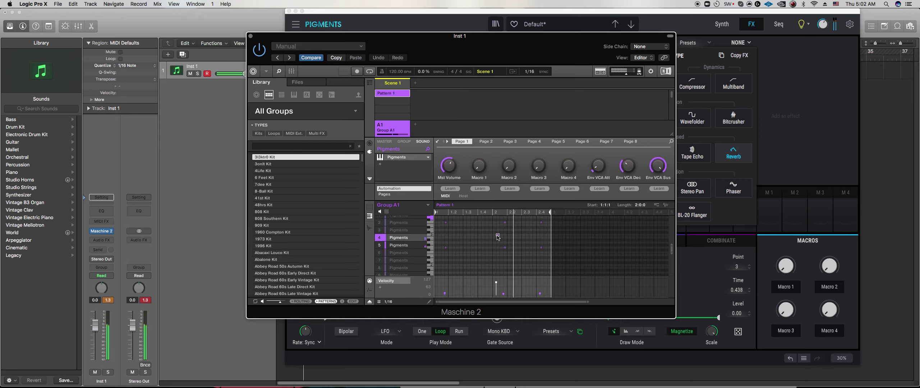
scroll(498, 238, up, 1)
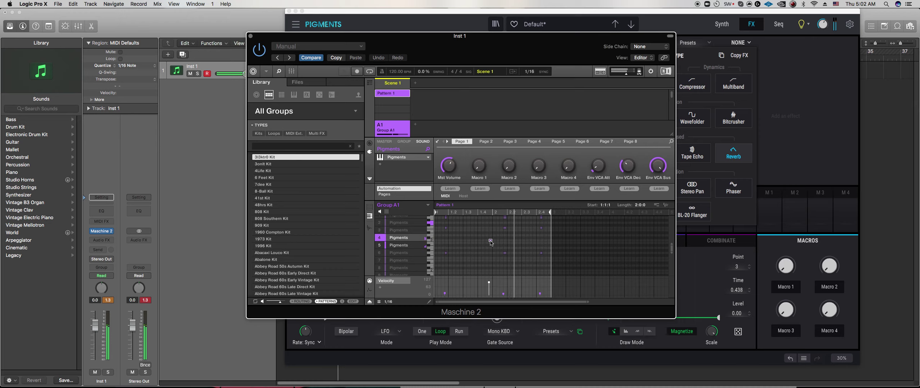
drag(490, 243, 486, 243)
drag(488, 242, 498, 242)
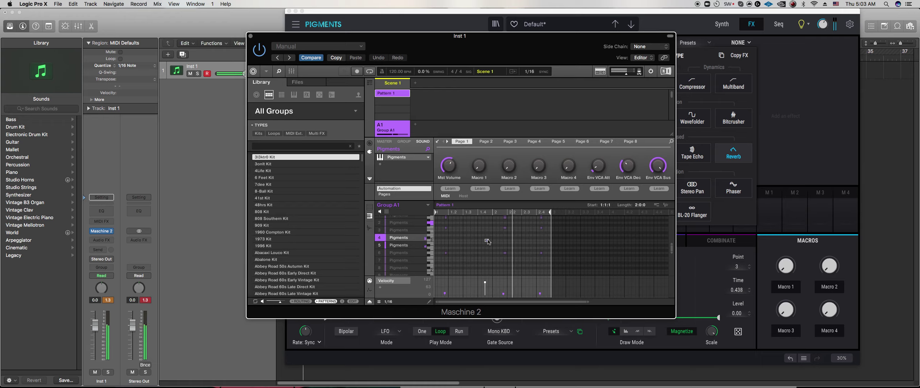
click(472, 240)
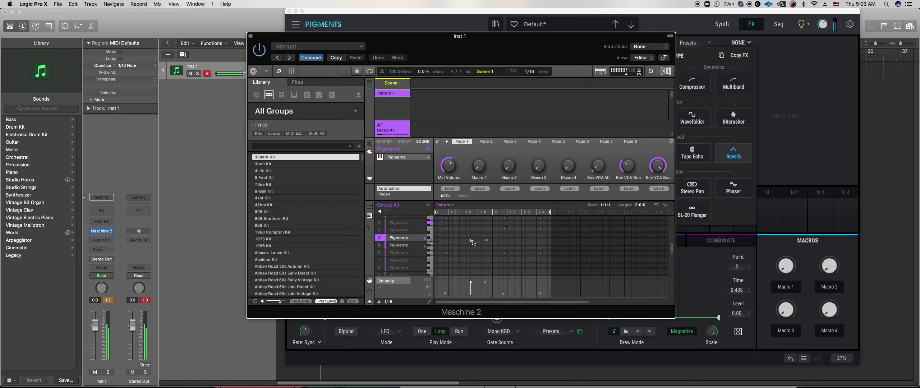
click(472, 241)
- Enable Filter 2 on the Pigments synth page, change its type to Surgeon and set its mode to HP
click(695, 18)
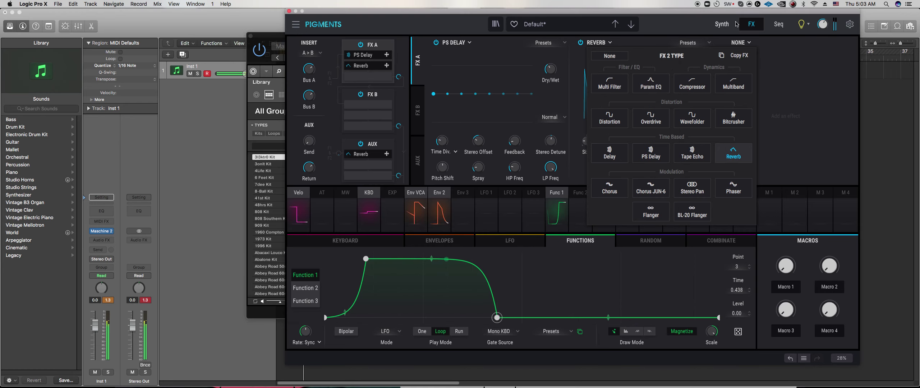
click(723, 24)
click(649, 118)
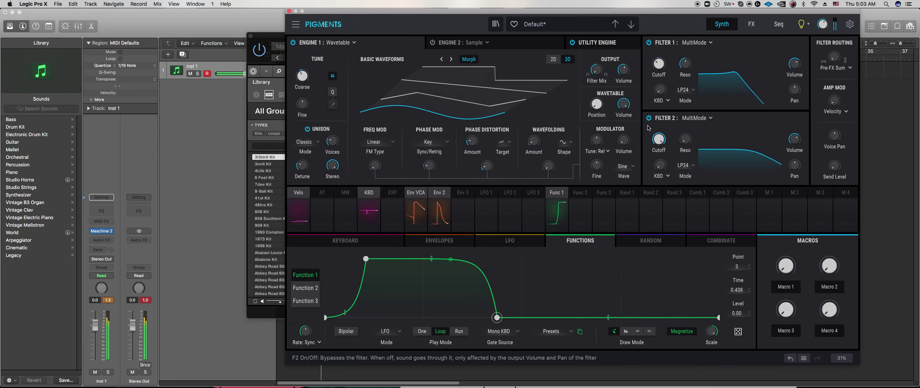
click(700, 119)
click(723, 149)
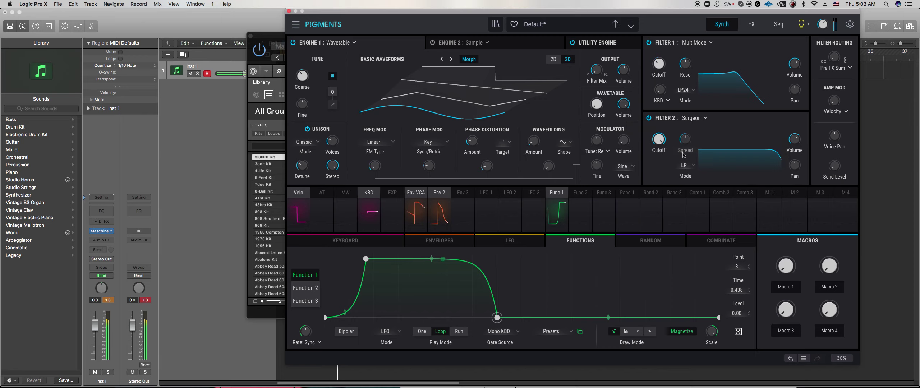
click(687, 165)
click(706, 196)
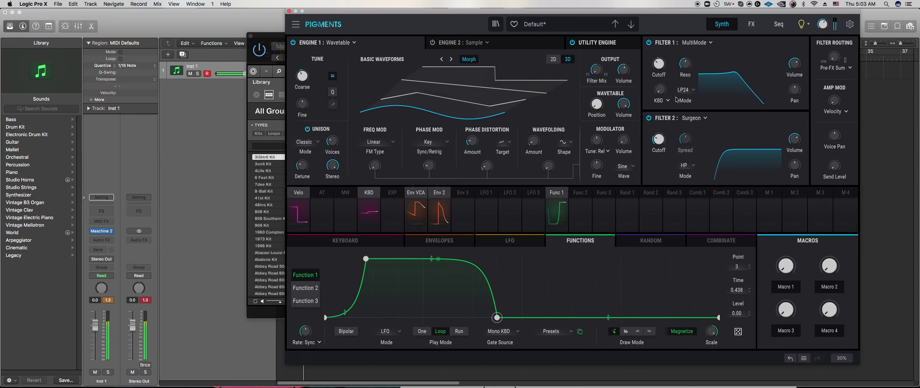
- Set the Filter 2 cutoff to about 96.8 Hz and adjust the Engine 1 output volume
drag(659, 139, 659, 140)
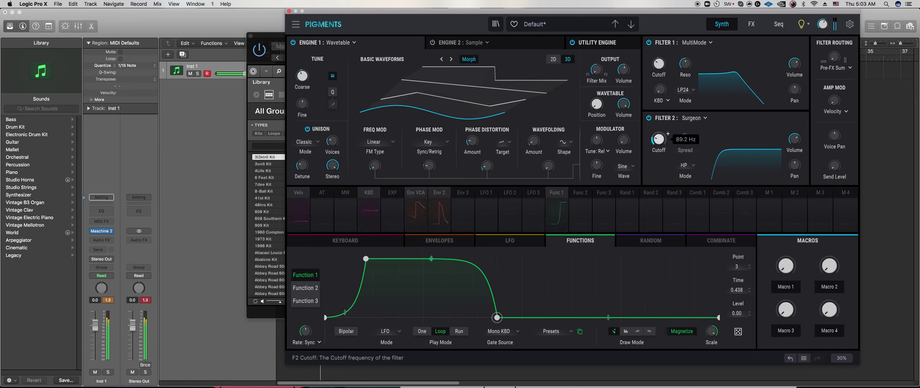
drag(624, 70, 624, 71)
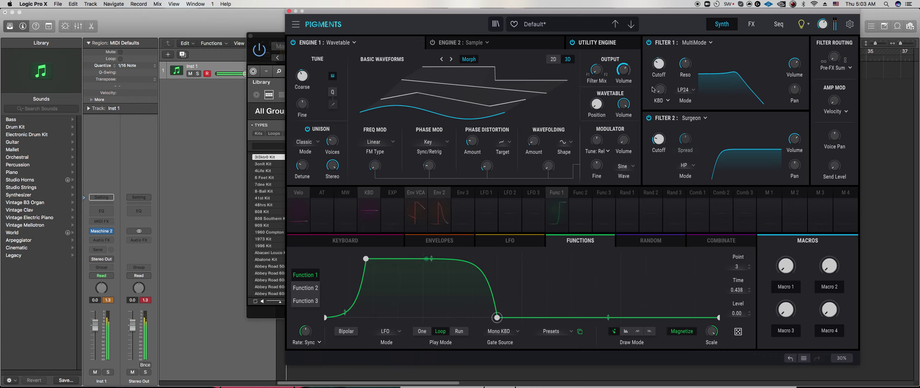
drag(659, 139, 659, 138)
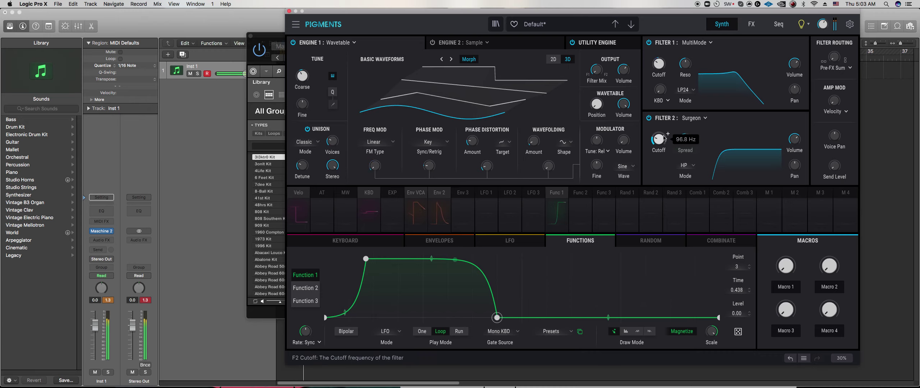
- Shift the short note in sound 4's Maschine pattern slightly earlier, to around beat 1.4
click(751, 24)
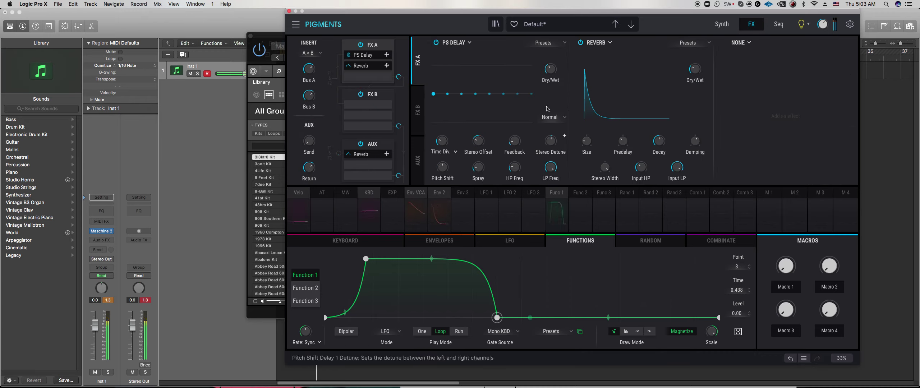
click(275, 313)
scroll(392, 237, up, 1)
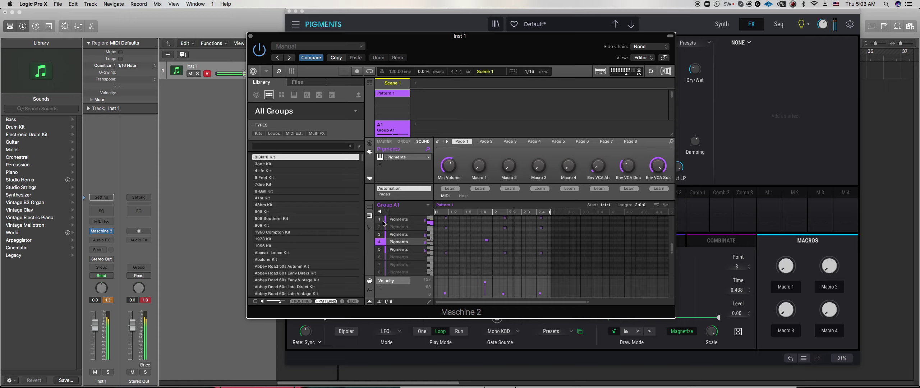
click(382, 228)
drag(487, 242, 484, 242)
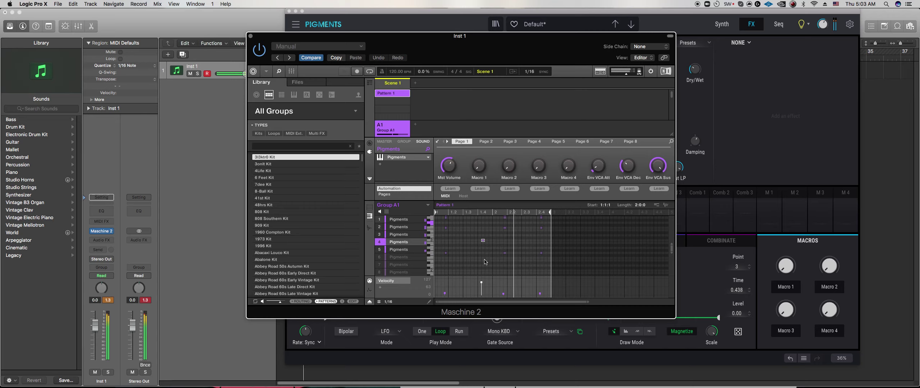
- Add a higher short note around beat 1.4 in sound 4's pattern, then remove and redraw the lower note
scroll(484, 256, up, 2)
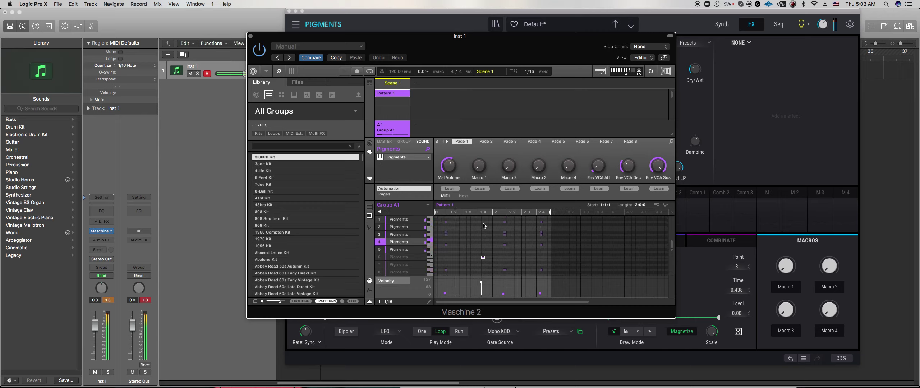
click(484, 228)
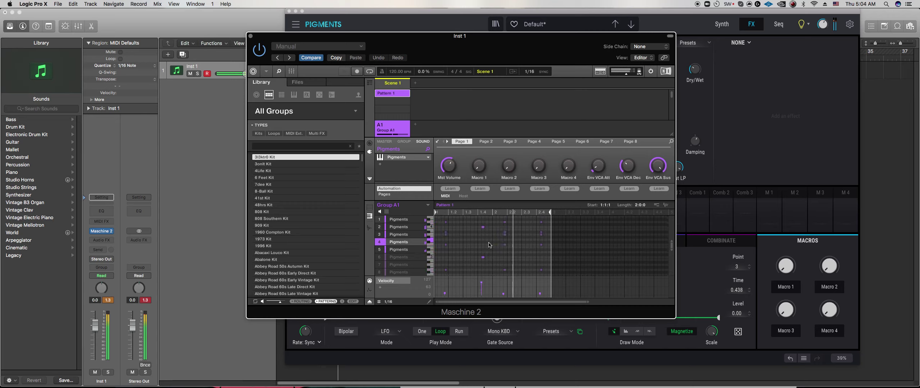
scroll(489, 245, up, 1)
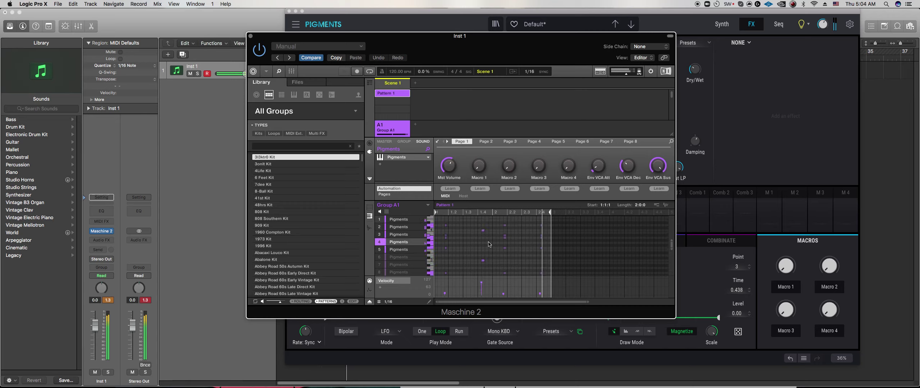
click(483, 261)
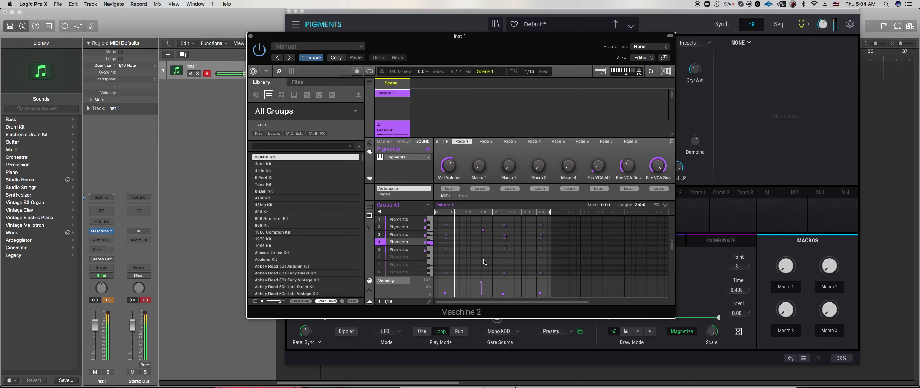
click(483, 261)
click(373, 345)
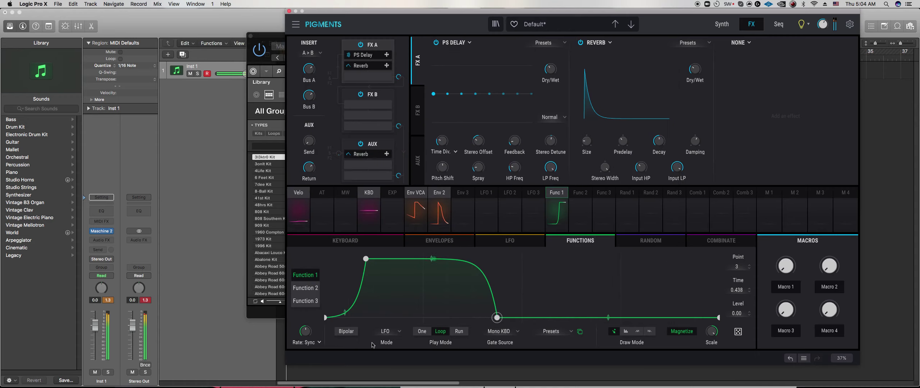
click(280, 316)
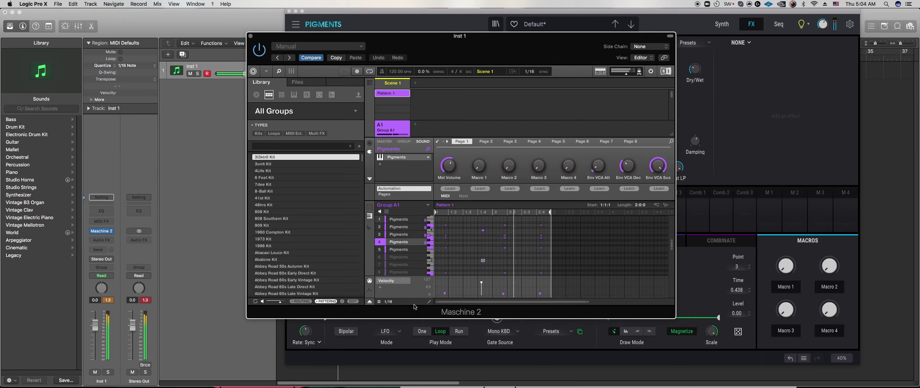
- Switch to sound 5 and record a long sustained chord into its Maschine pattern
click(408, 252)
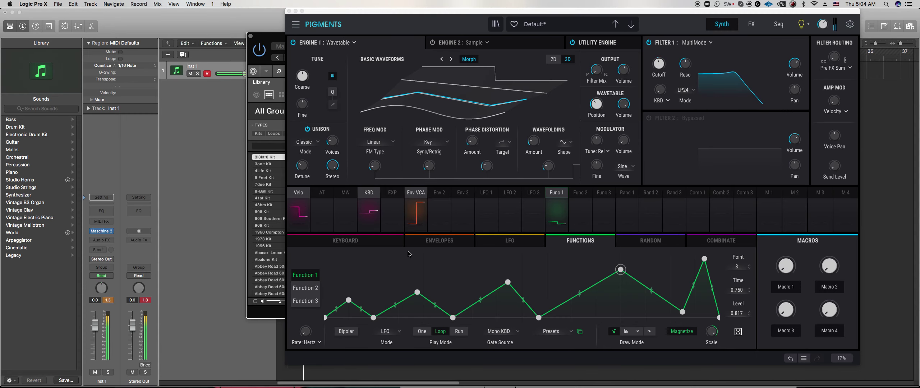
click(267, 312)
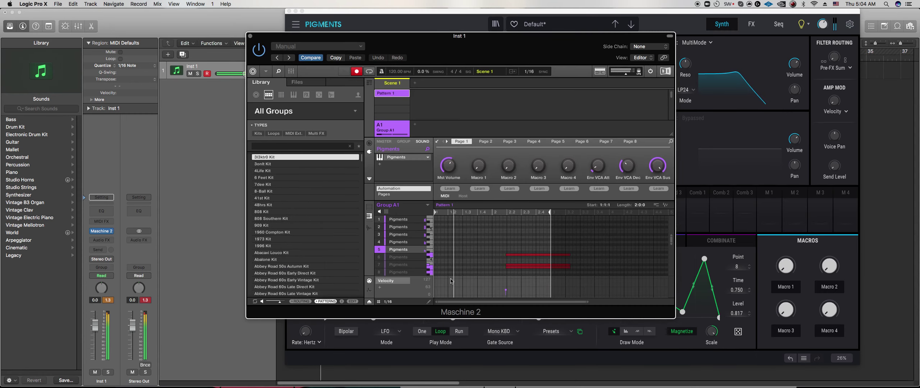
scroll(468, 245, down, 5)
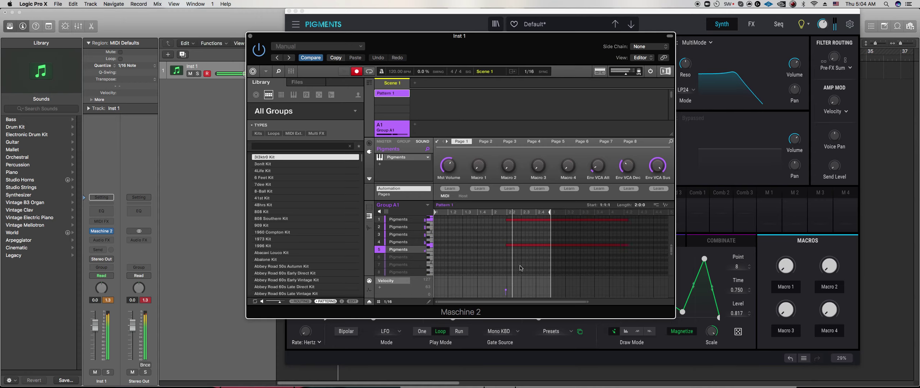
scroll(518, 267, up, 5)
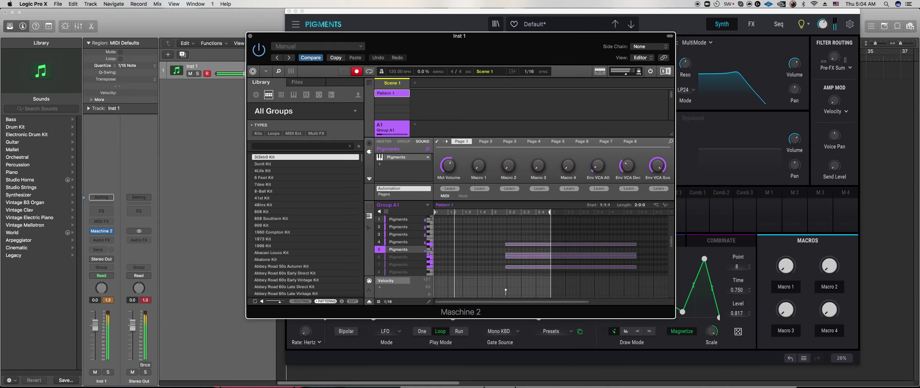
scroll(455, 234, down, 1)
scroll(455, 234, down, 4)
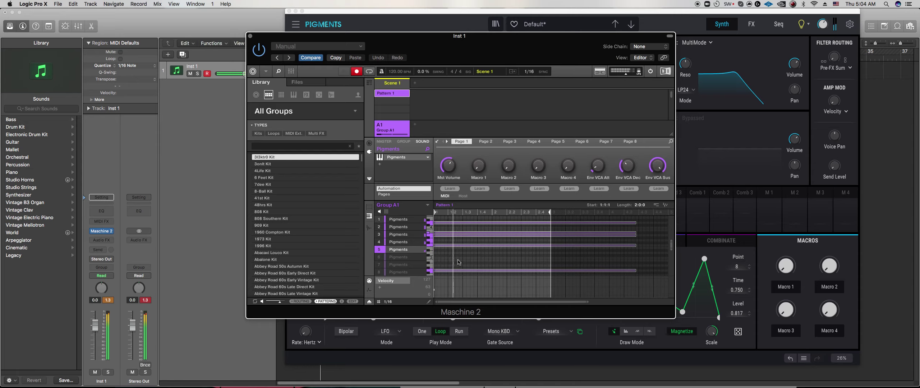
- Load Pigments on sound 6 in Maschine and open its instrument window
click(413, 258)
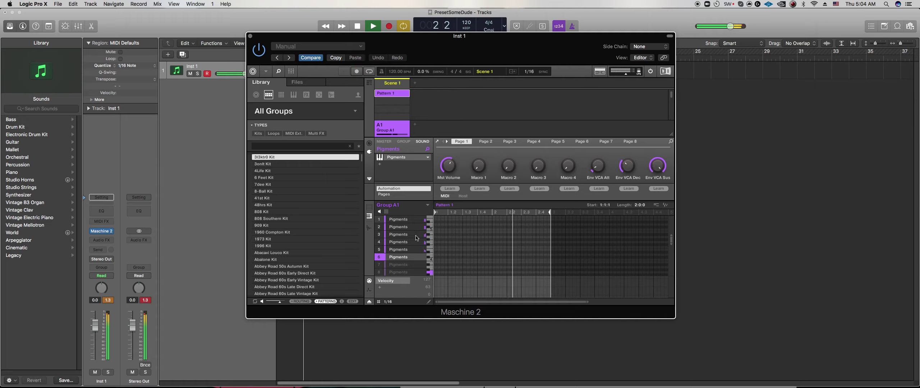
click(369, 143)
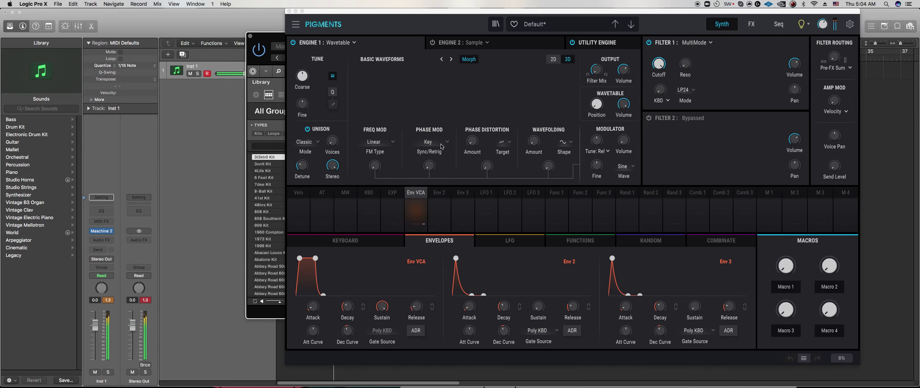
click(438, 142)
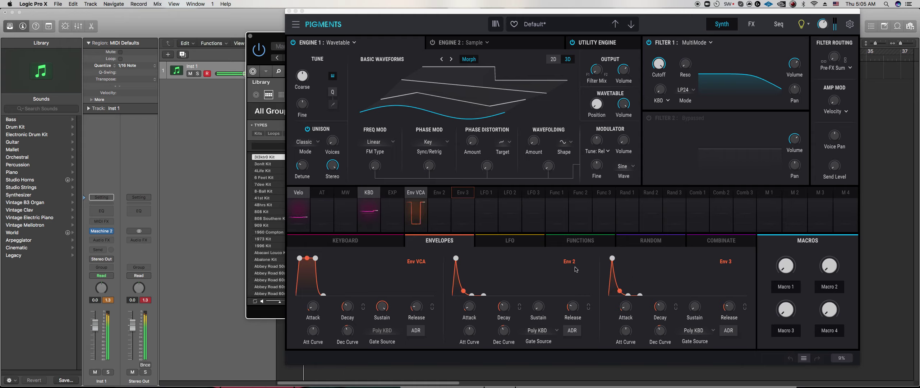
- Raise the unison voices and the frequency modulation amount of Engine 1
click(334, 146)
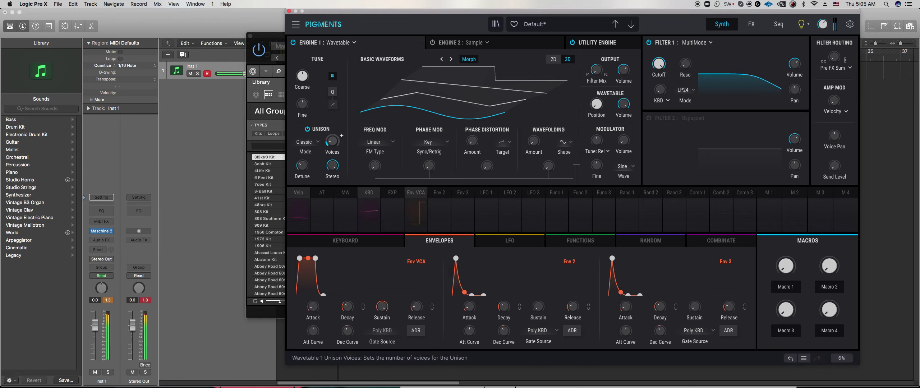
drag(375, 165, 375, 156)
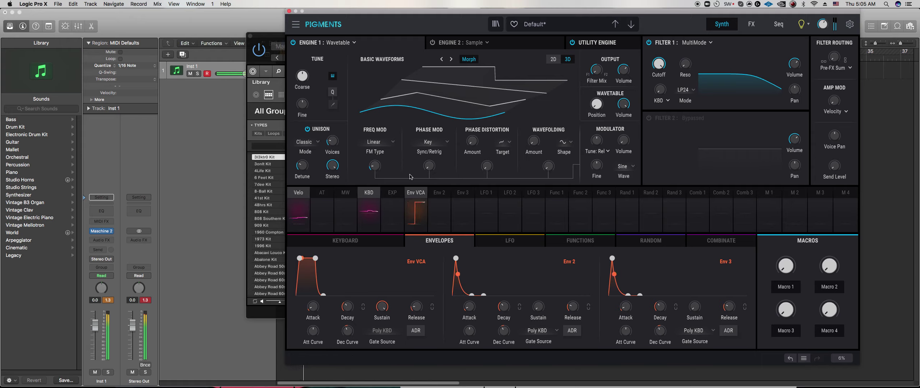
mouse_move(429, 169)
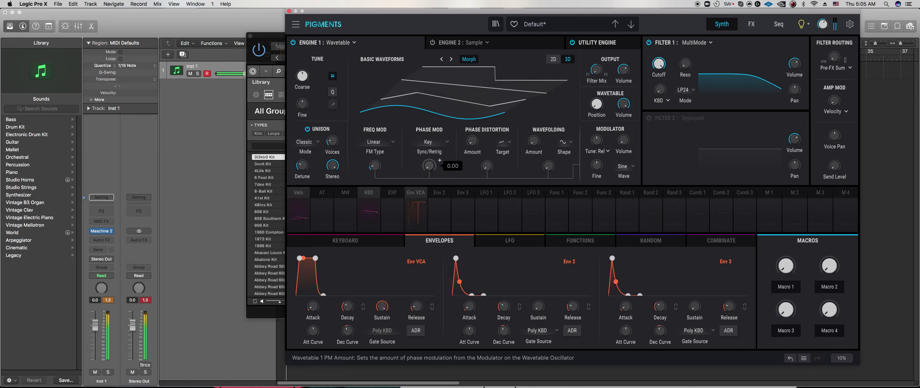
- Lower the Filter 1 cutoff and raise its resonance, show the wavetable in 2D, and lengthen the Env VCA release
mouse_move(659, 64)
drag(685, 64, 663, 73)
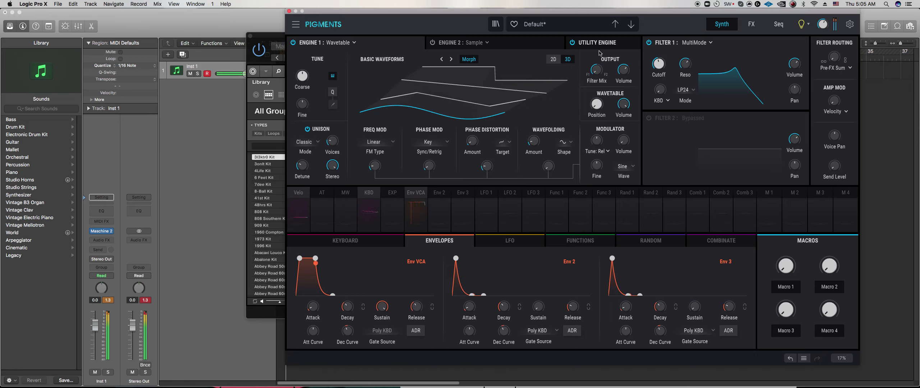
click(551, 59)
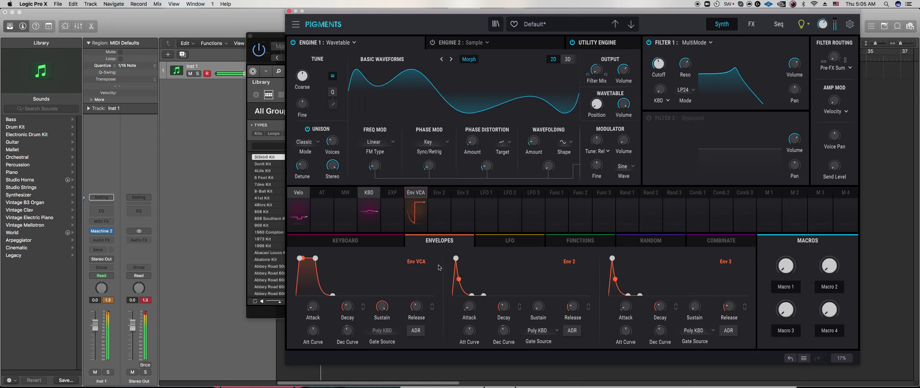
drag(418, 309, 418, 305)
- Shape the FX A Delay by raising its dry/wet, feedback, stereo spread and HP frequency, and adjusting its time division and LP frequency
click(752, 24)
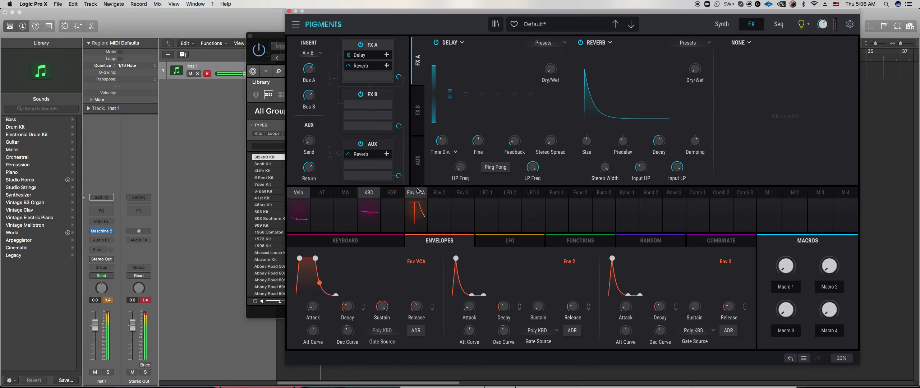
mouse_move(452, 150)
drag(552, 72, 552, 64)
drag(443, 143, 443, 137)
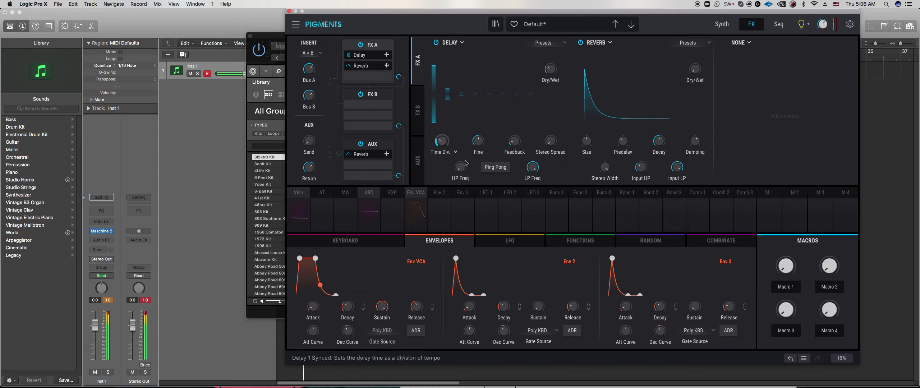
drag(515, 143, 515, 136)
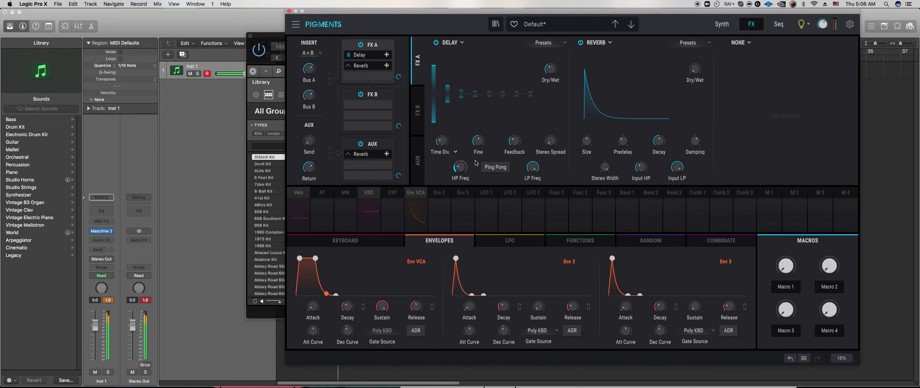
drag(442, 143, 443, 139)
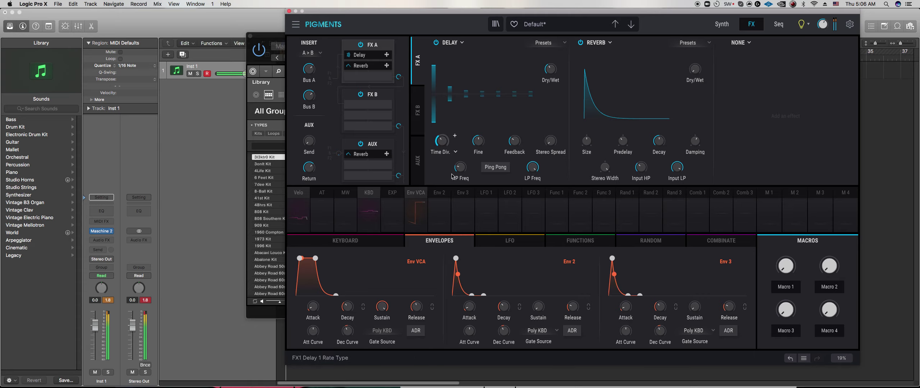
drag(559, 150, 560, 140)
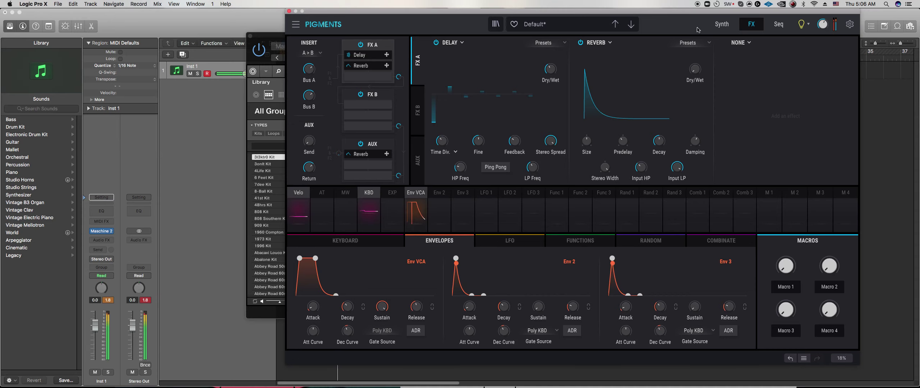
- Change the Filter 1 mode to BP12 on the Synth page, reduce its resonance and set its cutoff to 767 Hz
click(722, 24)
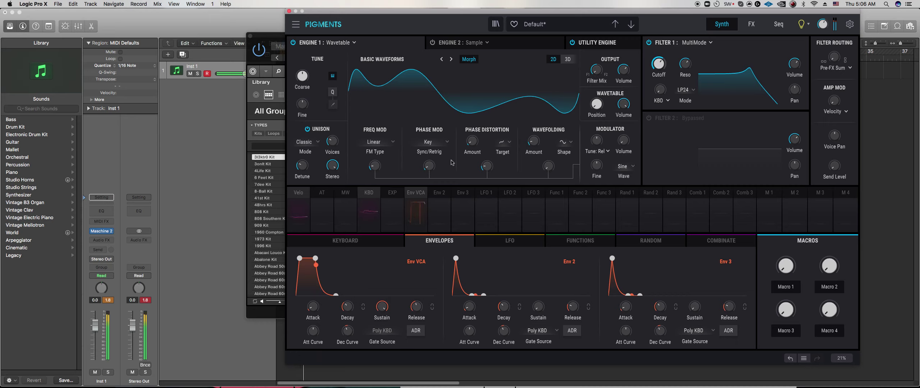
click(369, 193)
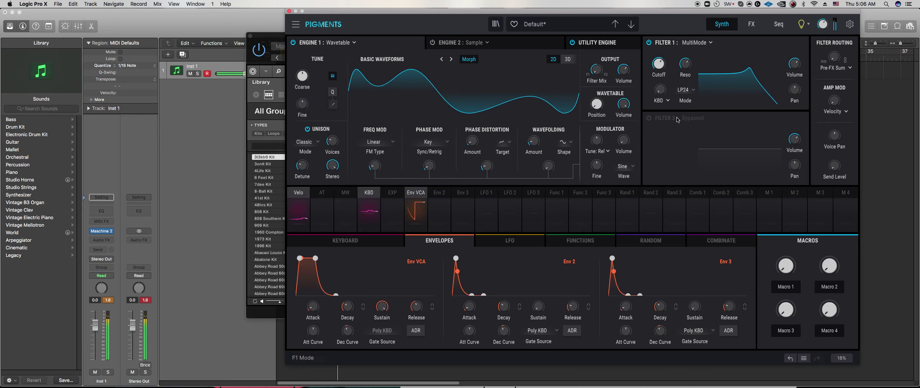
click(683, 89)
click(664, 172)
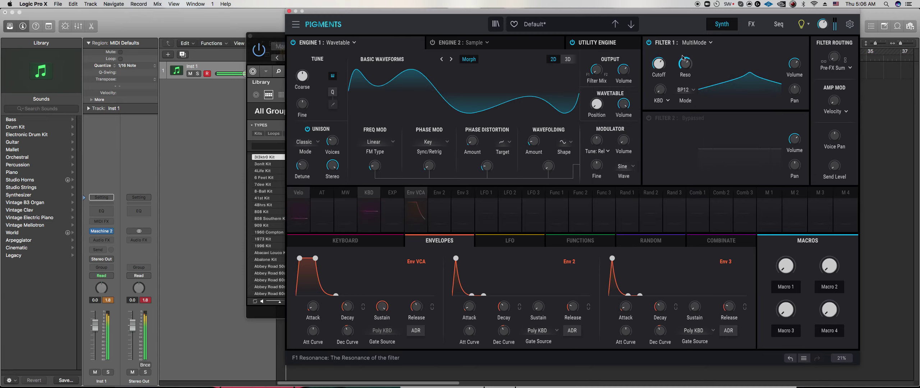
drag(686, 63, 685, 63)
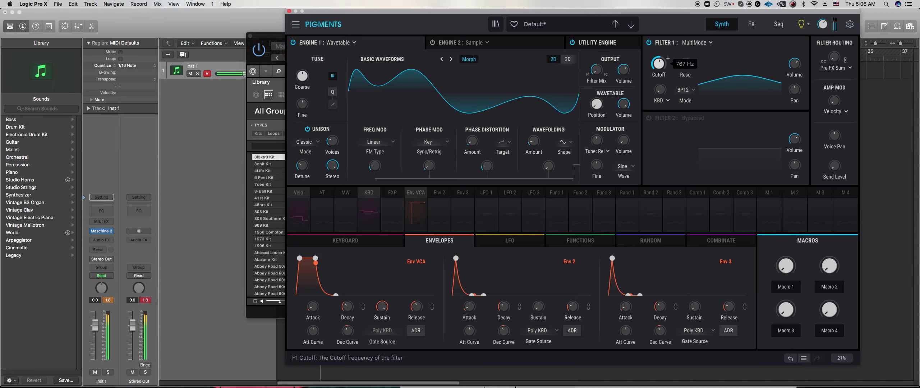
- Set Engine 1's wavefolding modulation amount to about 0.120 and change the modulator wave to Tri
drag(550, 166, 560, 161)
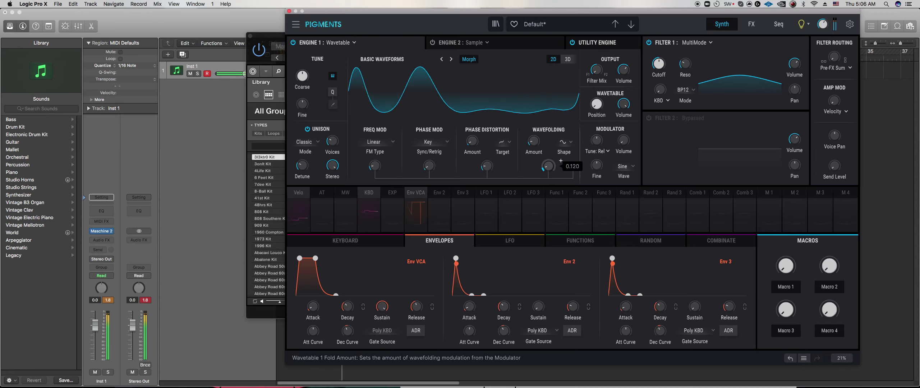
click(624, 166)
click(595, 200)
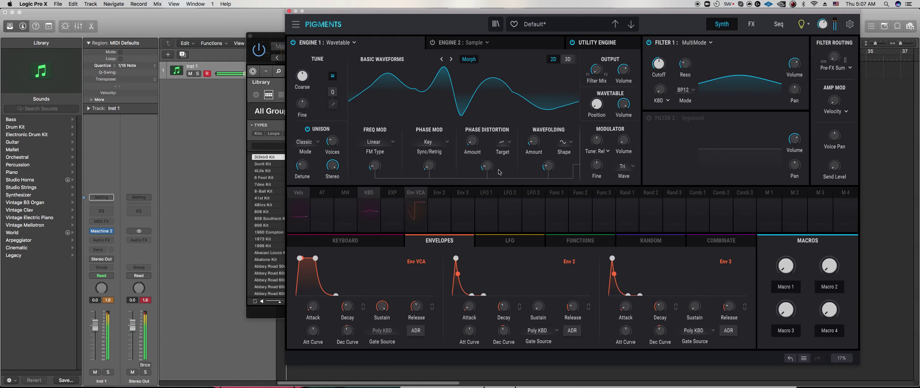
- Raise Engine 1's phase distortion amount, its phase modulation amount and its wavetable position
drag(473, 142, 472, 132)
drag(430, 166, 429, 160)
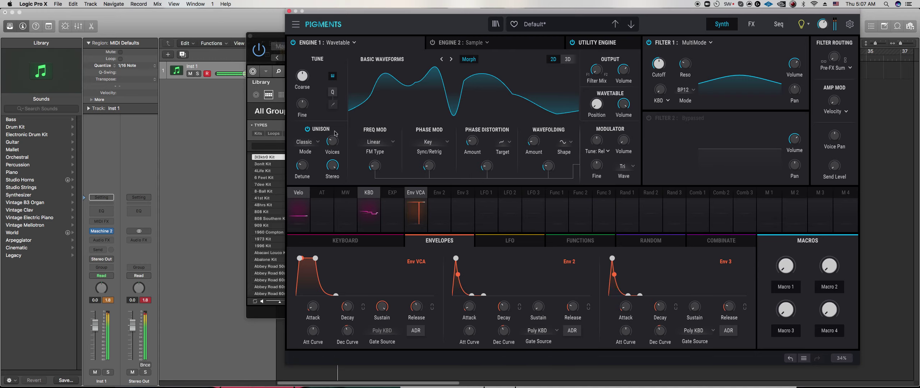
mouse_move(312, 71)
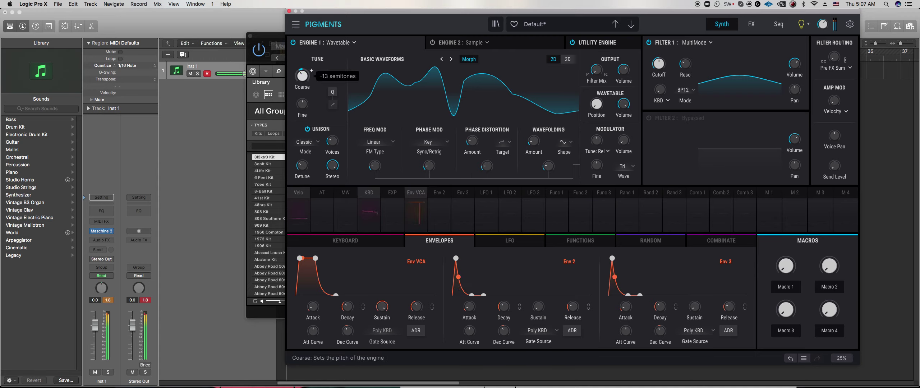
drag(428, 166, 429, 158)
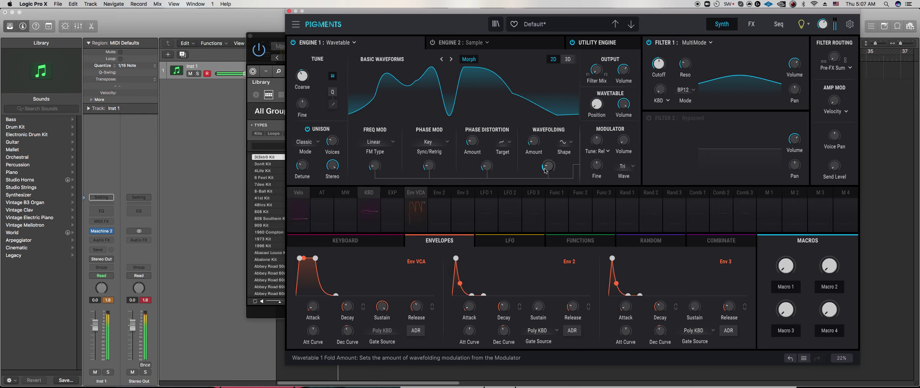
drag(596, 104, 597, 92)
- Lower the Env VCA sustain to about 0.672, adjust its release and slightly trim Engine 1's output volume
drag(267, 312, 244, 311)
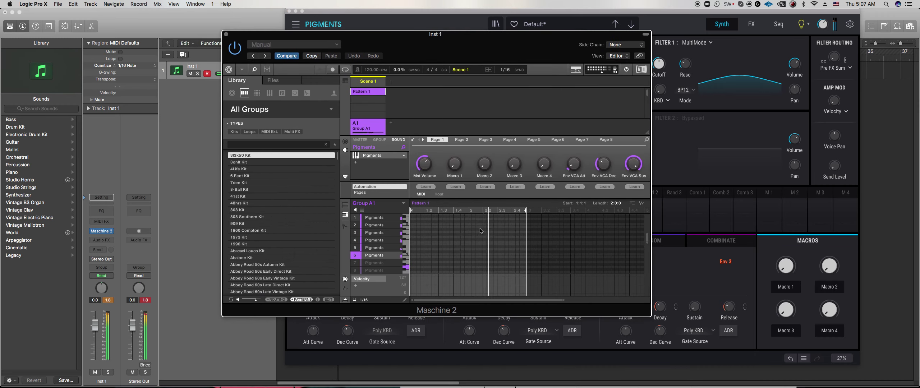
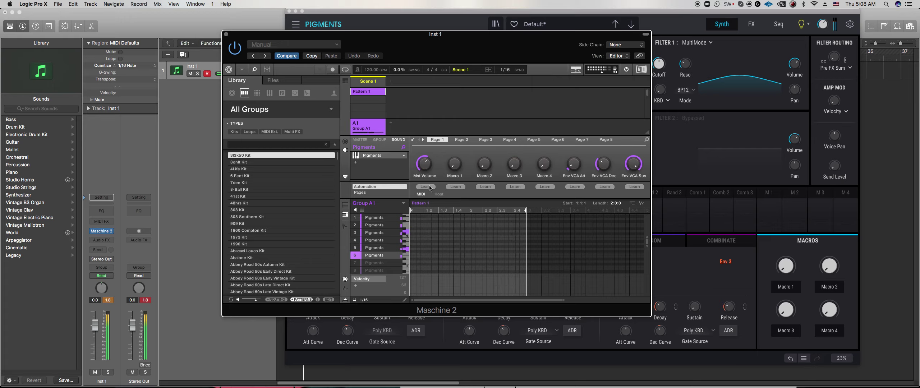
mouse_move(429, 170)
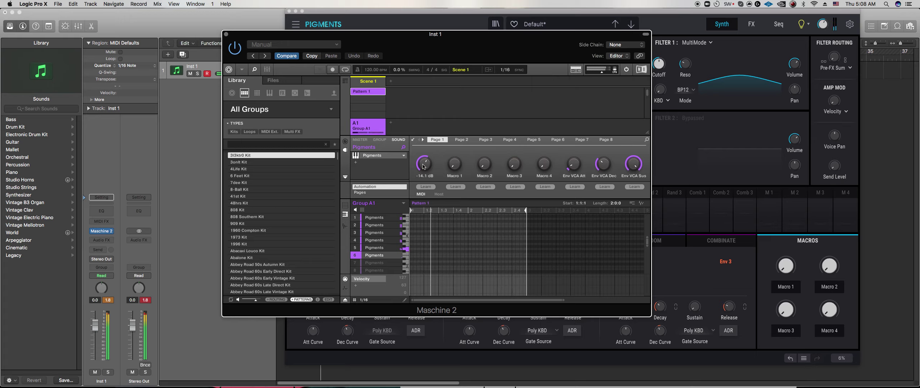
click(405, 351)
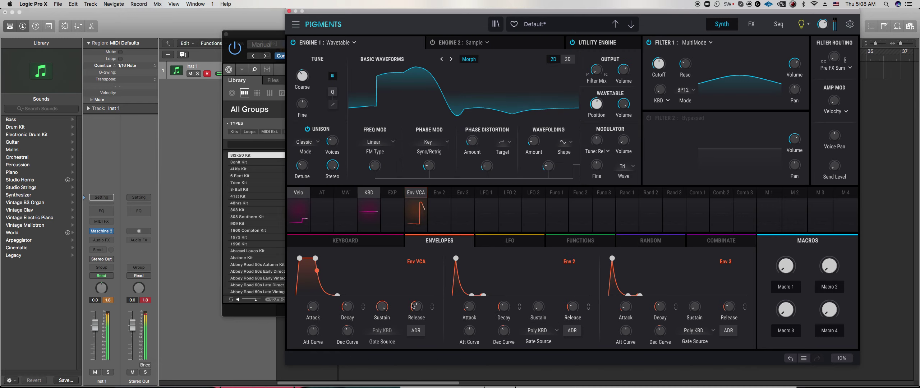
drag(417, 315, 417, 305)
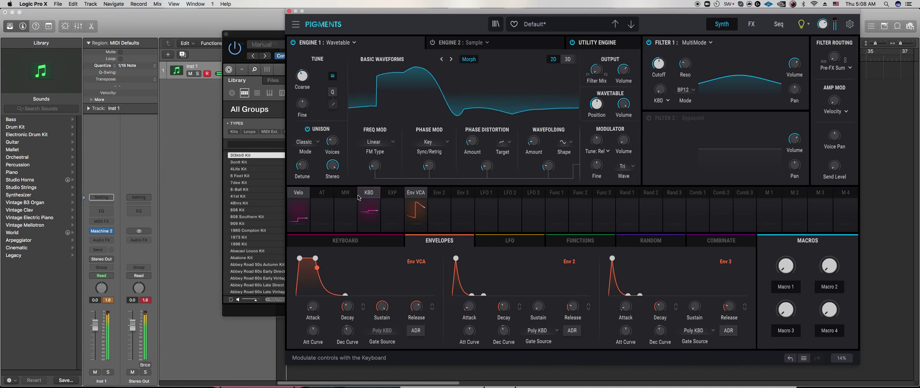
mouse_move(387, 311)
mouse_down()
mouse_move(391, 317)
mouse_move(383, 310)
mouse_up()
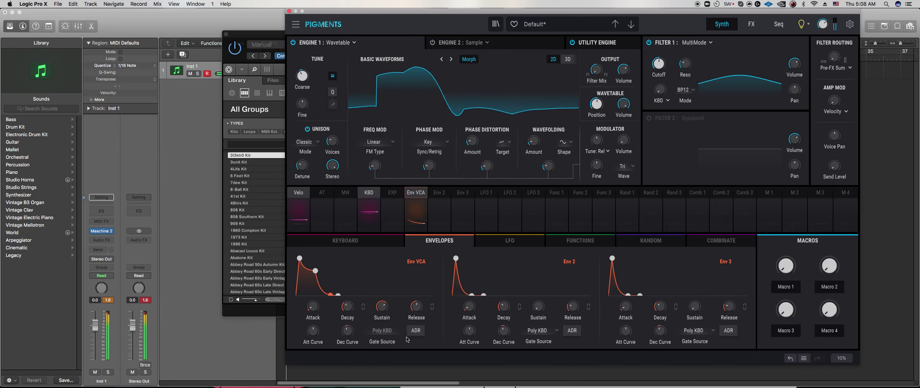
drag(376, 314, 378, 320)
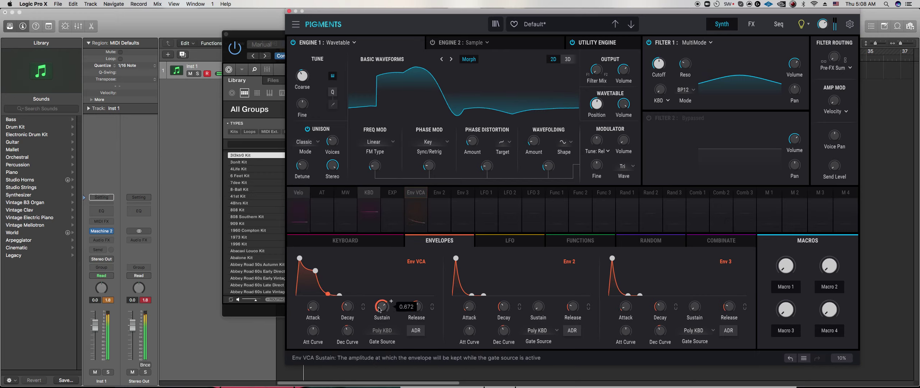
drag(626, 80, 627, 82)
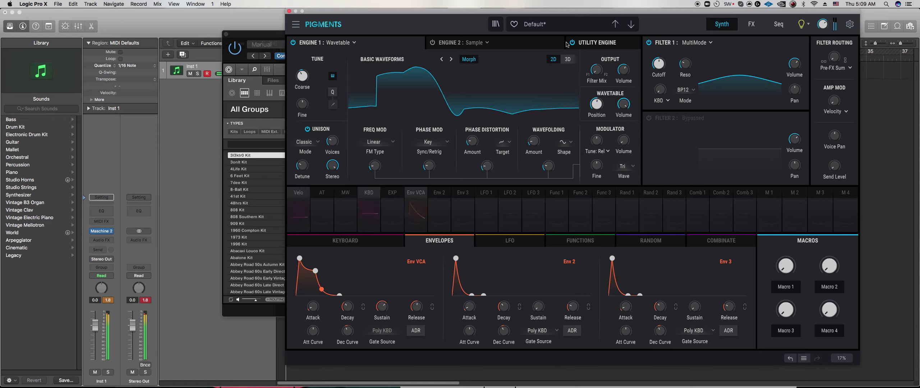
- Enable Engine 2 as a Wavetable engine and lower its coarse tuning to about -11 semitones
click(487, 44)
click(466, 73)
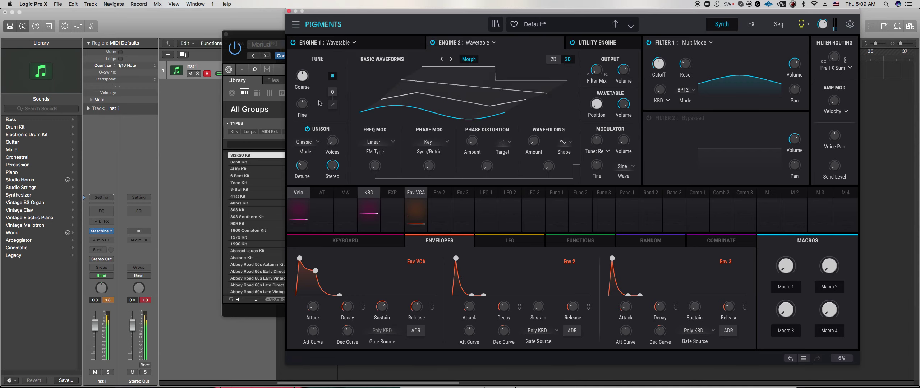
mouse_move(311, 70)
drag(302, 76, 303, 80)
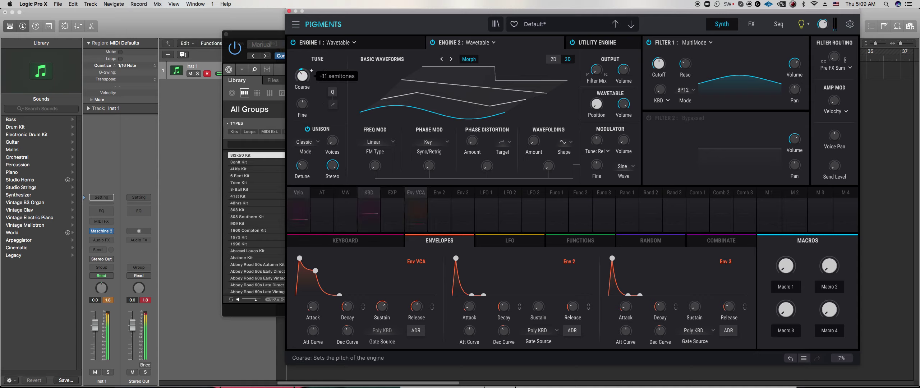
mouse_move(341, 135)
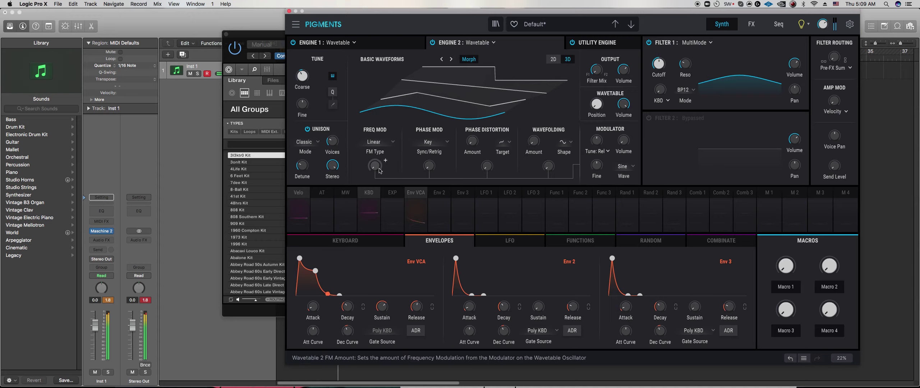
- Raise Engine 2's frequency and phase modulation amounts and increase its phase distortion and wavefolding
mouse_move(382, 172)
drag(429, 166, 430, 157)
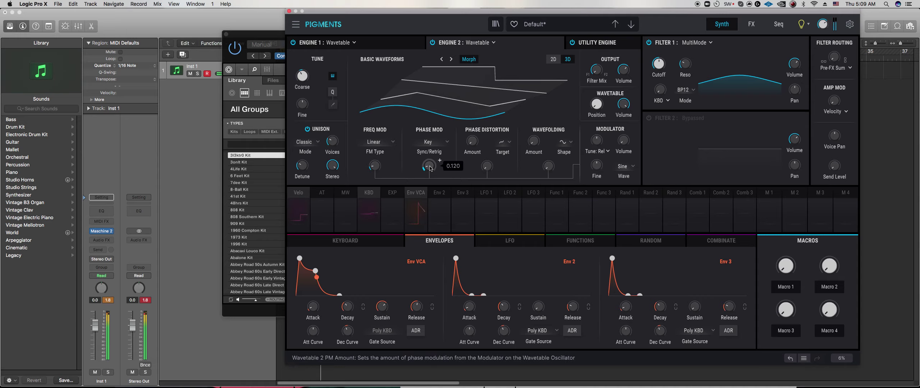
drag(473, 142, 473, 138)
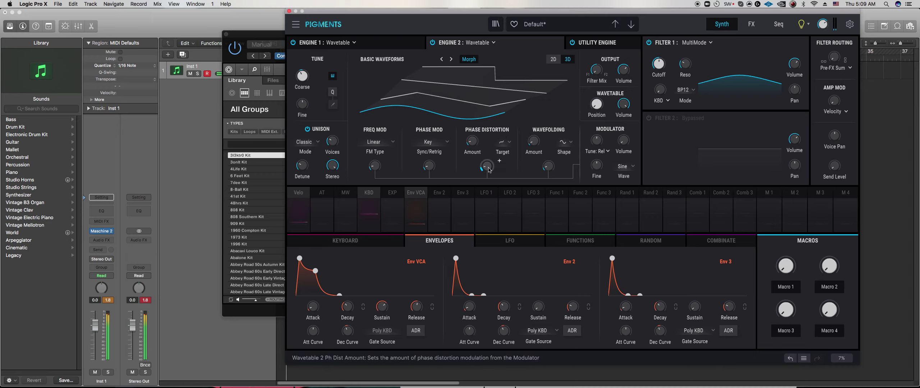
- Show the notes of all sounds in Maschine's Pattern 1 and delete the fourth sound's second note
click(251, 311)
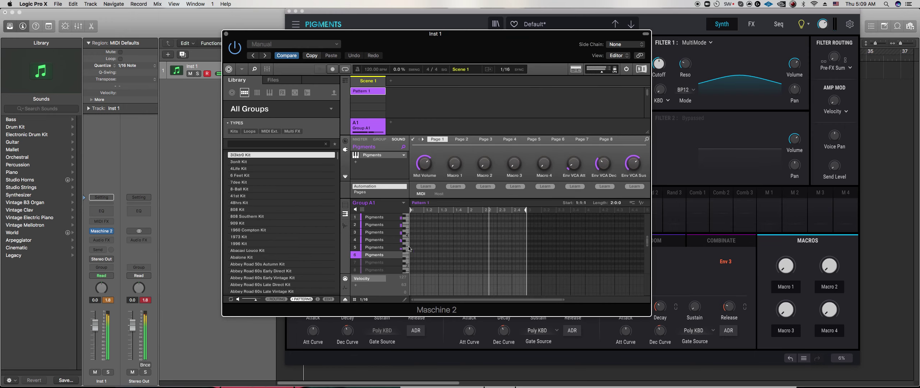
click(345, 205)
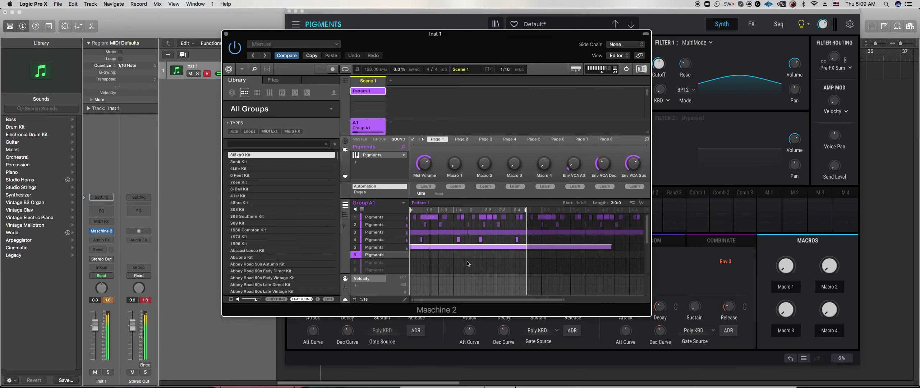
click(459, 239)
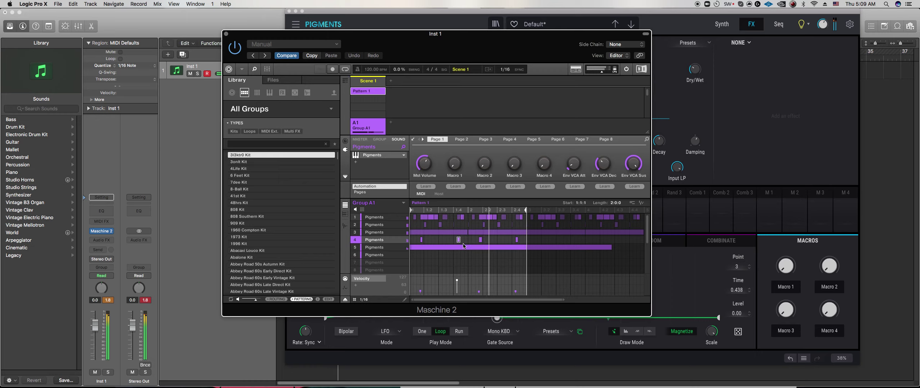
key(Delete)
click(421, 239)
key(Delete)
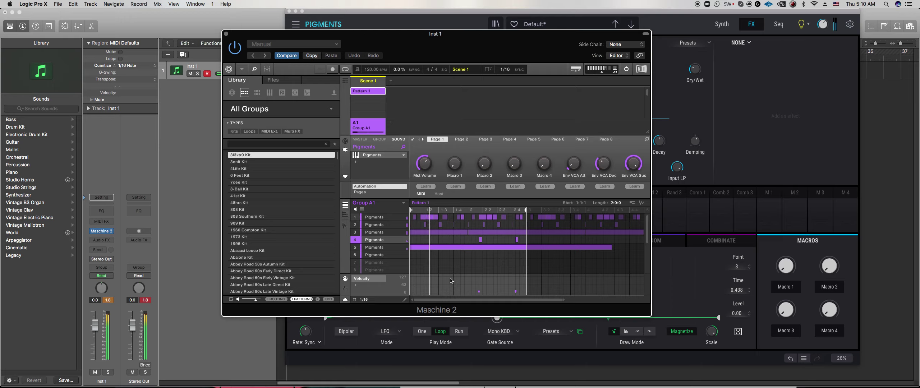
key(super+z)
- Move the fourth sound's first note to a slightly earlier position within the first beat of the pattern
drag(423, 242, 428, 241)
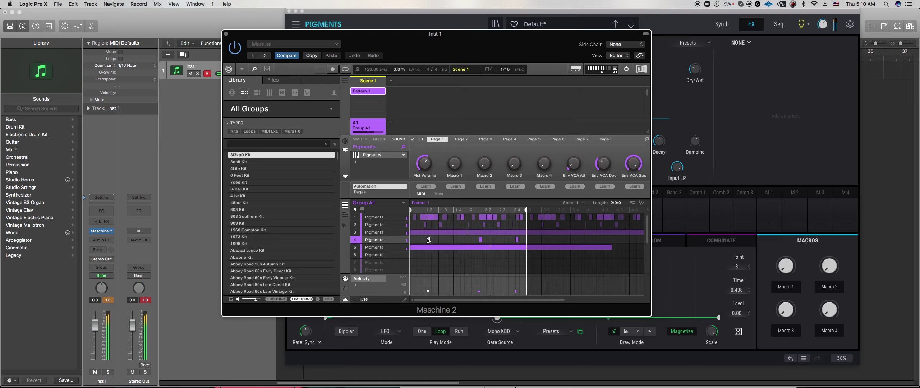
drag(428, 241, 418, 240)
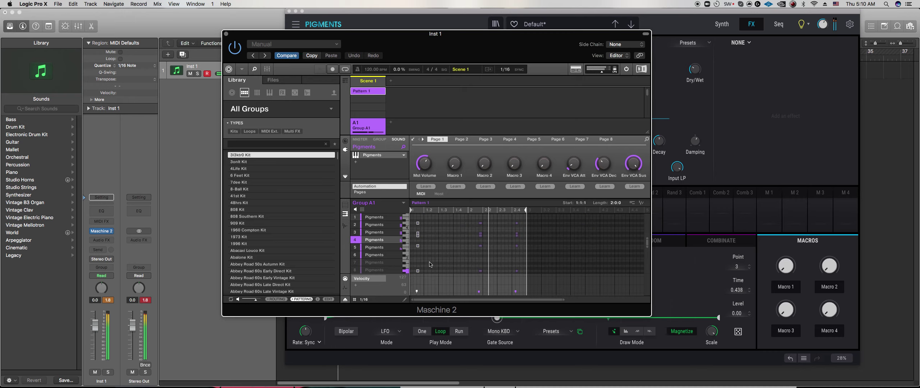
- Open the sixth sound's Pigments instance and examine Engine 2's unison and wavefolding controls
click(383, 257)
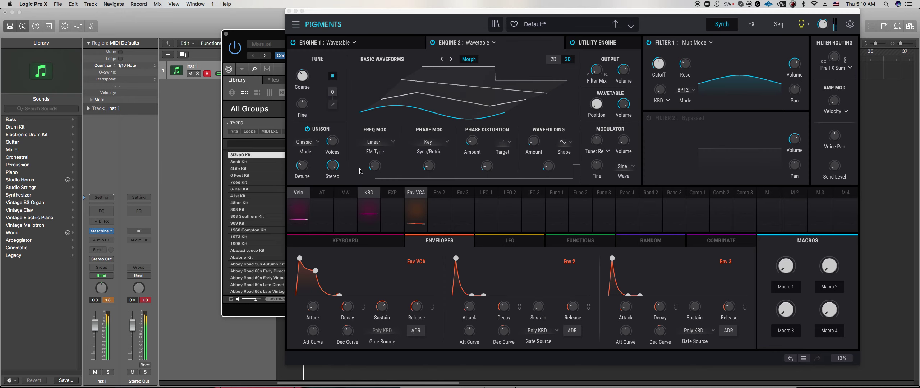
click(335, 146)
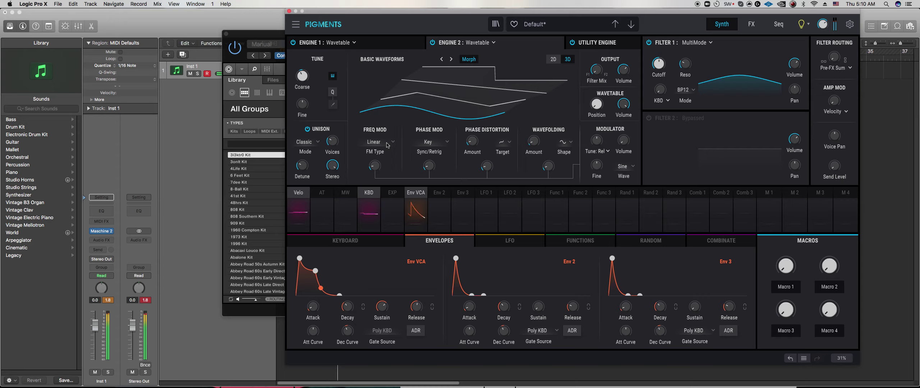
mouse_move(545, 136)
mouse_move(533, 147)
mouse_move(336, 162)
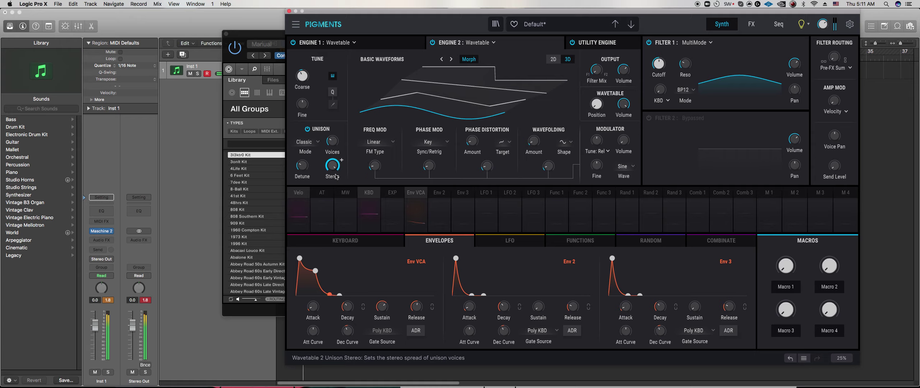
- Return to the Maschine pattern and nudge the fourth sound's note just after the start of bar 2 slightly earlier
click(257, 313)
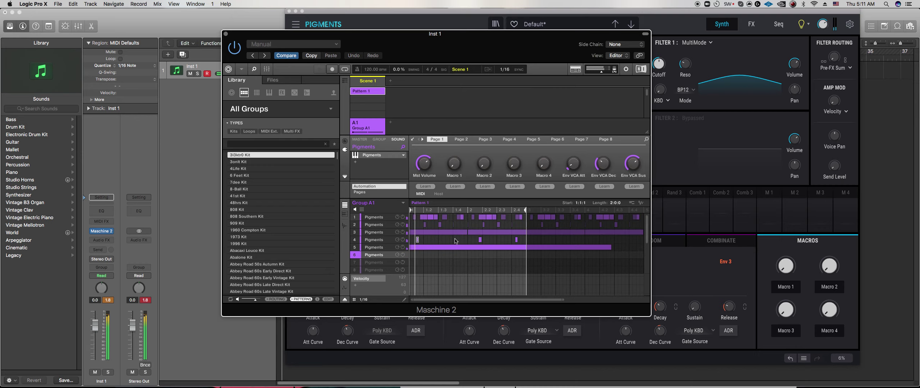
click(479, 239)
drag(477, 241, 474, 241)
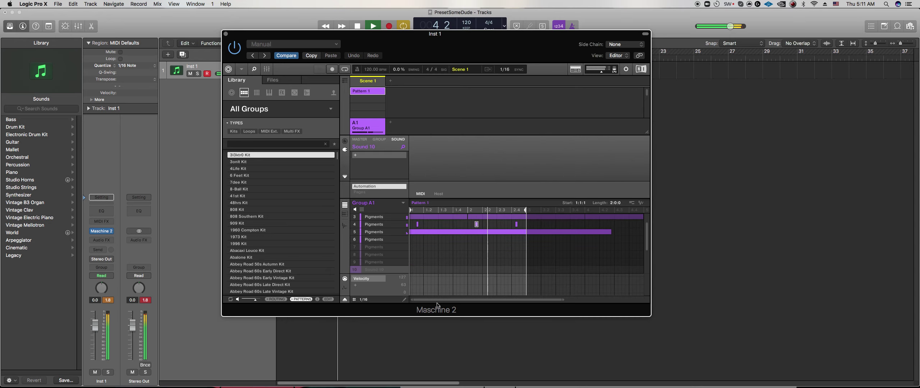
- Reopen the sixth sound's Pigments and sweep the Filter 1 cutoff down to about 105 Hz and back up
click(372, 248)
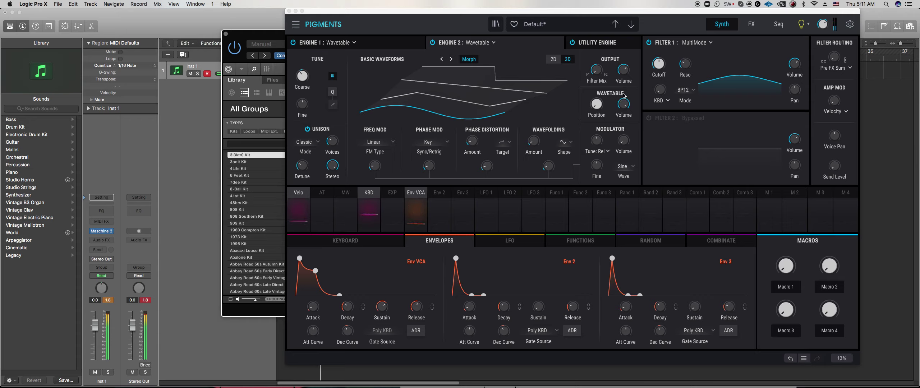
drag(659, 64, 659, 77)
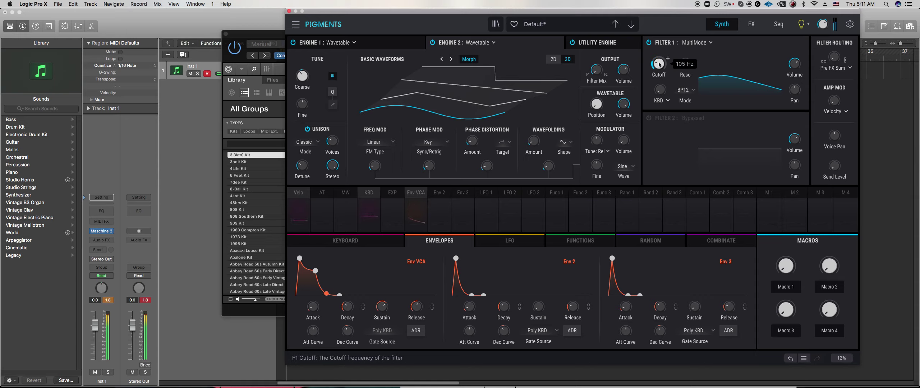
drag(659, 64, 659, 51)
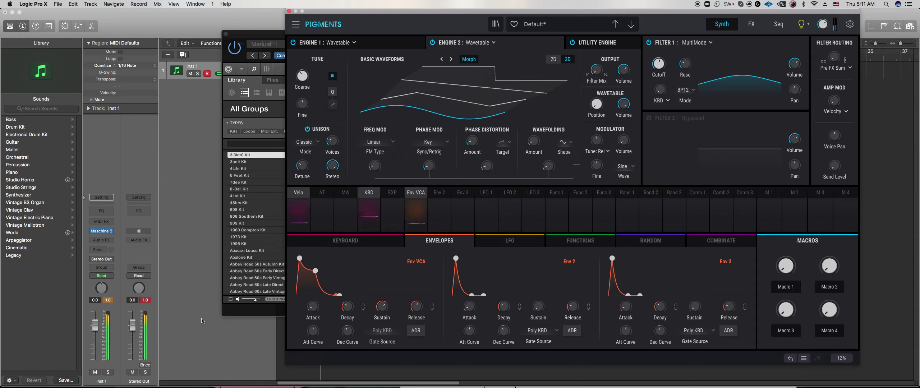
mouse_move(659, 64)
- Show the Pigments keyboard settings and compare the Engine 1 and Engine 2 settings of the sixth sound
click(372, 241)
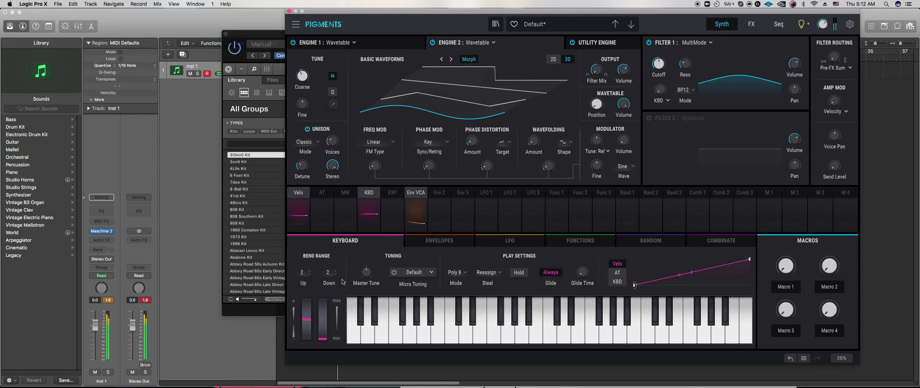
click(275, 311)
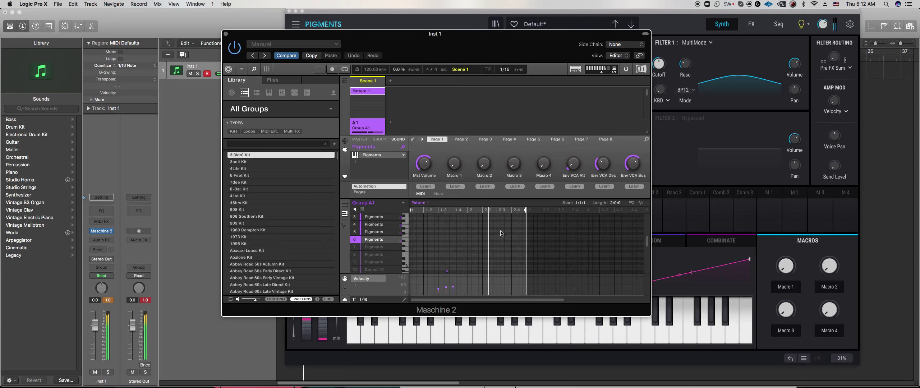
click(686, 252)
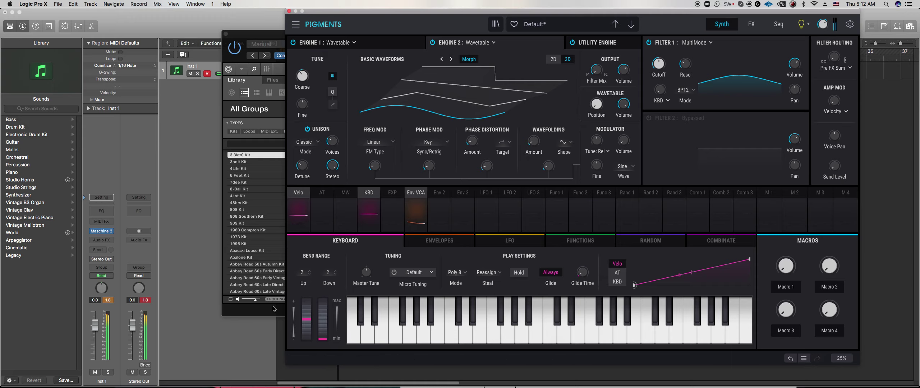
click(402, 47)
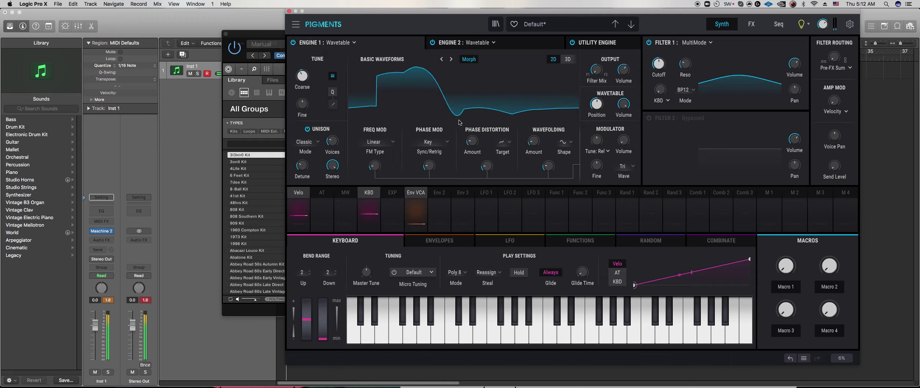
click(513, 46)
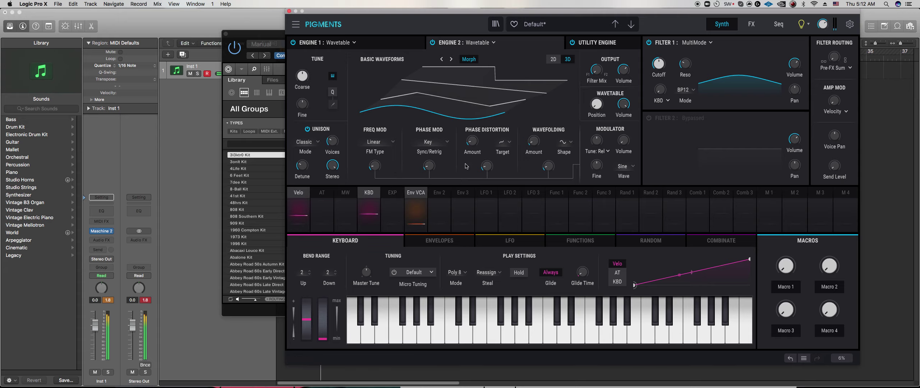
- Raise Engine 2's wavetable position, show its waveform in 2D and try the Triangle and Square modulator waves
mouse_move(311, 71)
drag(607, 105, 607, 98)
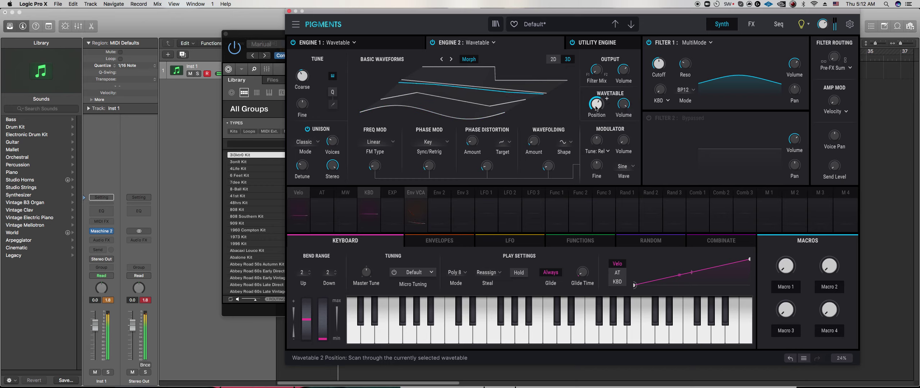
mouse_move(599, 108)
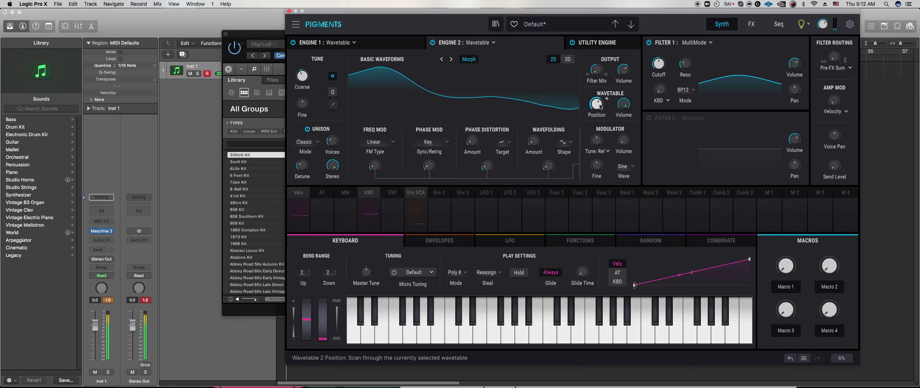
click(625, 166)
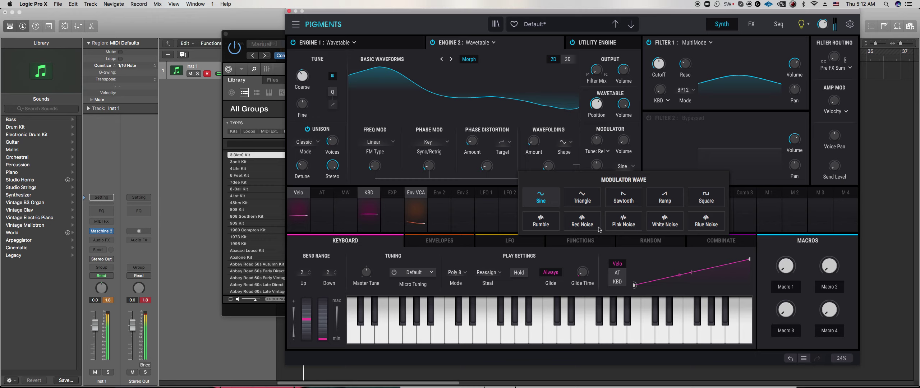
click(578, 201)
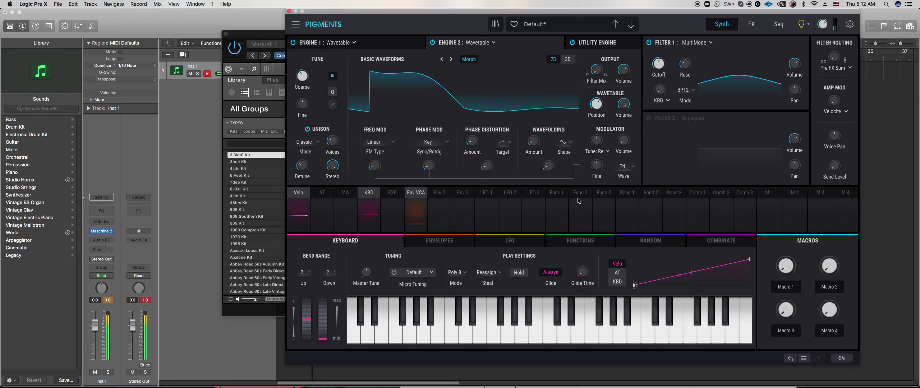
click(625, 166)
click(709, 203)
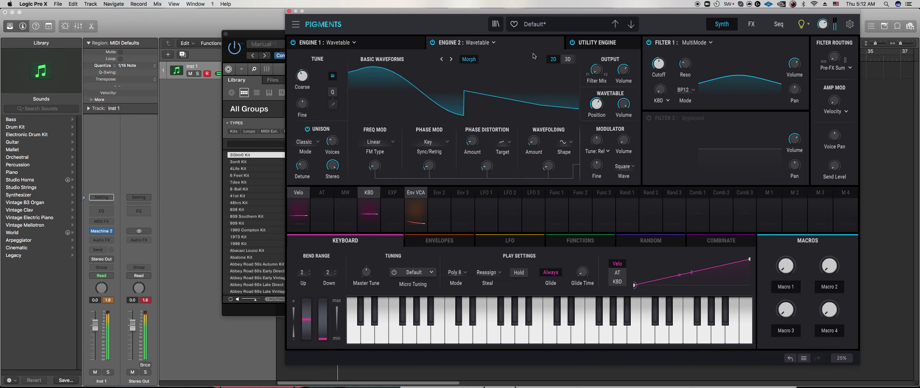
- Readjust Engine 2's wavetable position and set its modulator wave to Triangle
drag(597, 109, 597, 103)
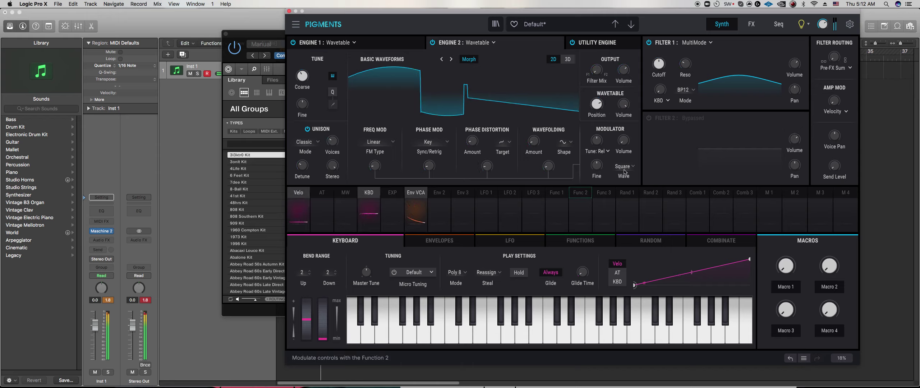
mouse_move(607, 65)
drag(597, 69, 597, 69)
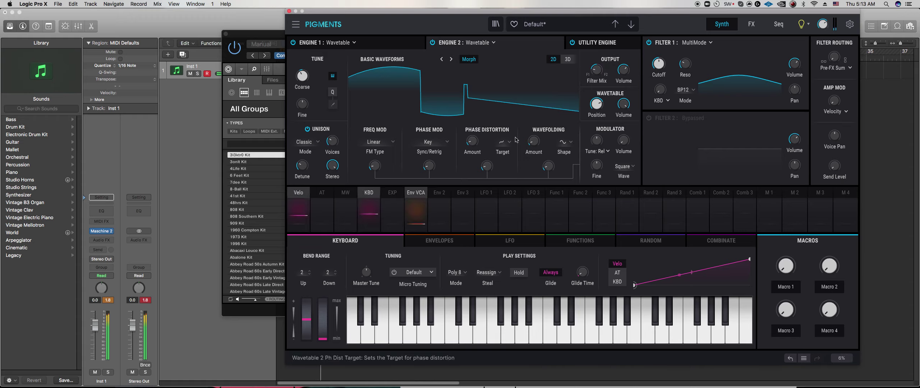
scroll(607, 98, up, 3)
scroll(607, 99, down, 5)
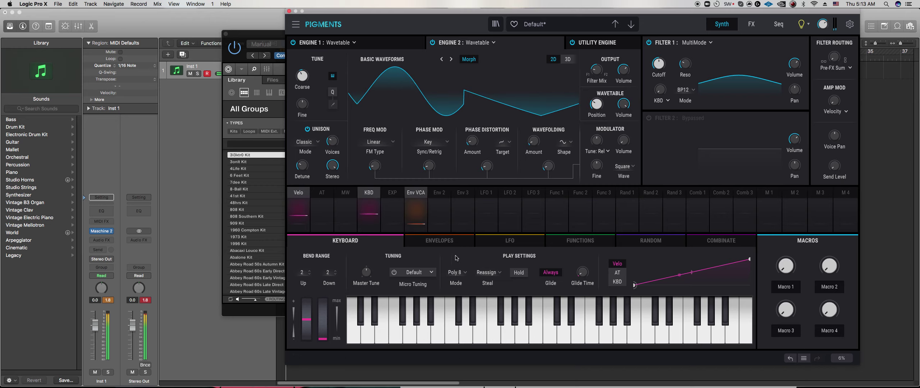
click(625, 166)
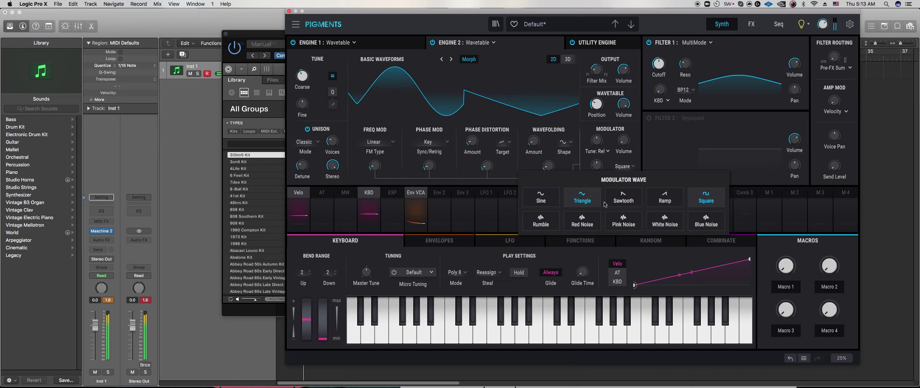
click(583, 201)
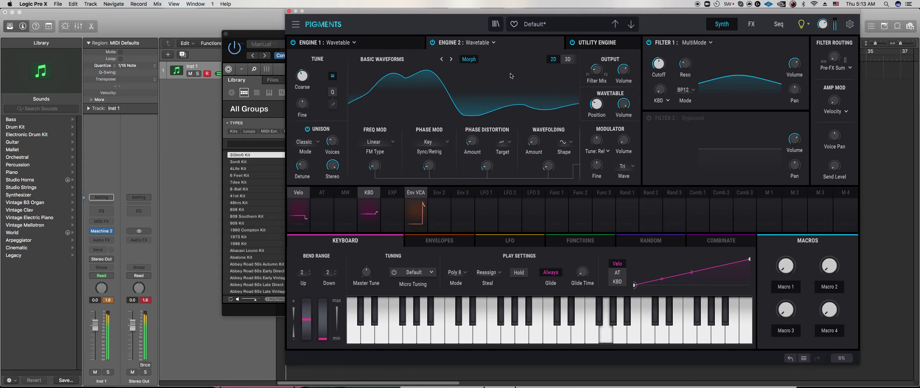
- Add a Delay as the third FX A effect with dry/wet about 40% and feedback about 0.496
click(751, 26)
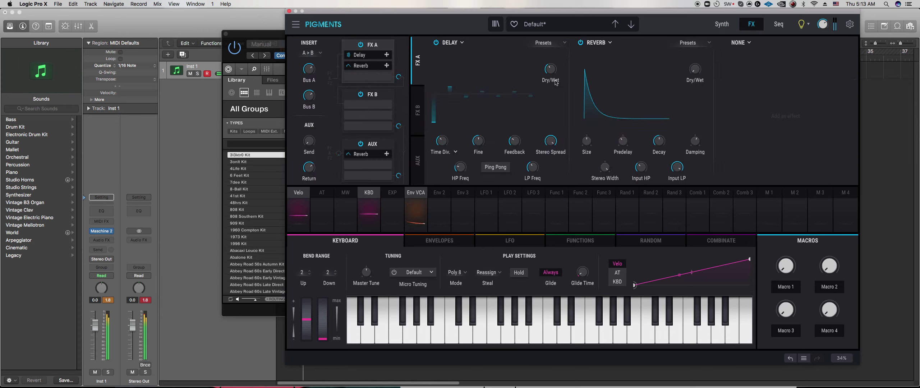
click(738, 43)
click(711, 160)
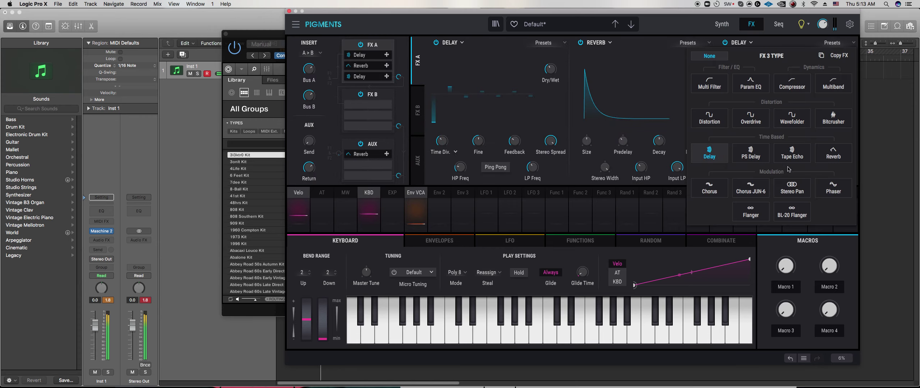
drag(731, 141, 734, 155)
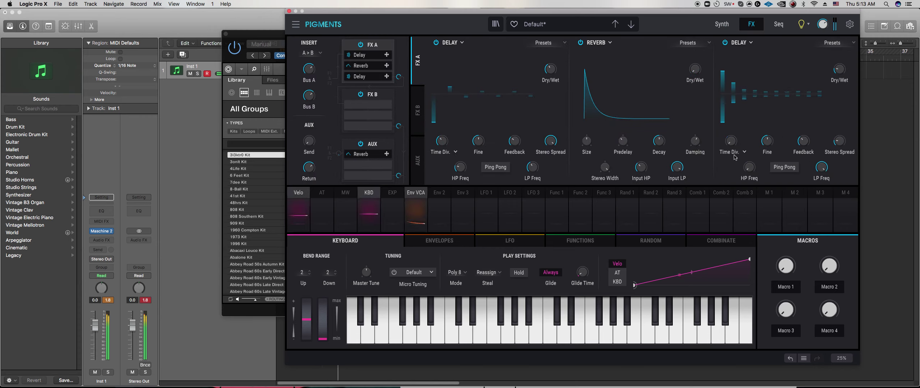
drag(840, 70, 839, 56)
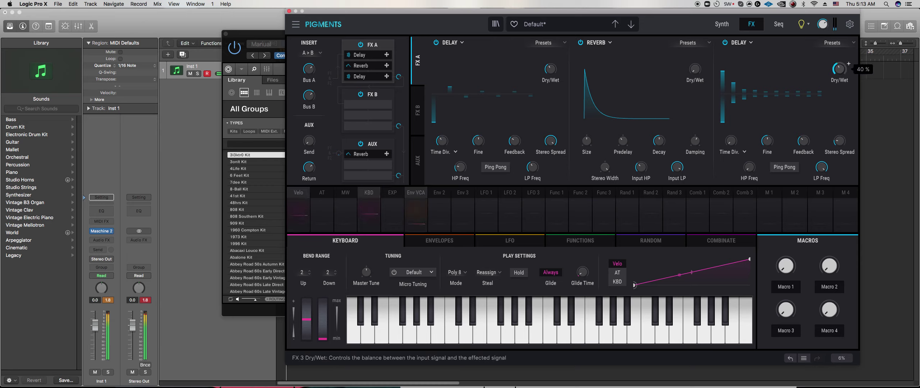
drag(804, 142, 804, 140)
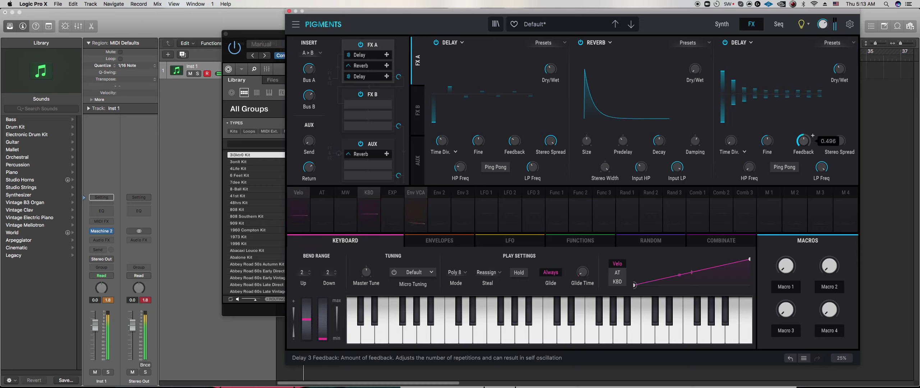
- Switch the third effect's delay to free Time, then adjust its delay time and dry/wet balance
click(744, 152)
click(732, 163)
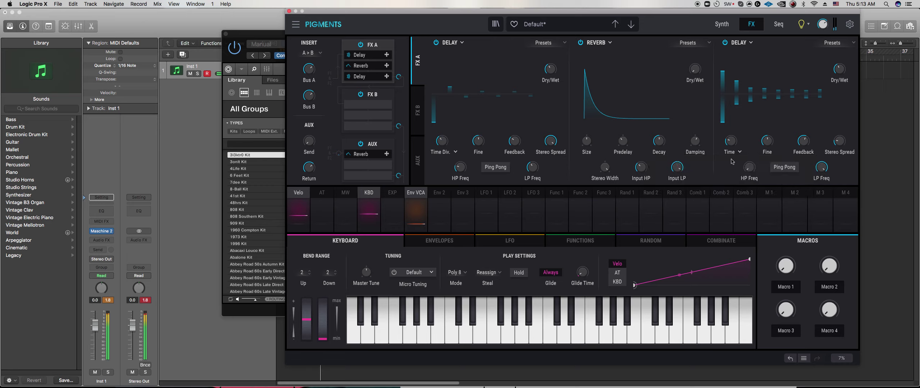
mouse_move(836, 73)
drag(732, 142, 731, 155)
drag(840, 70, 839, 58)
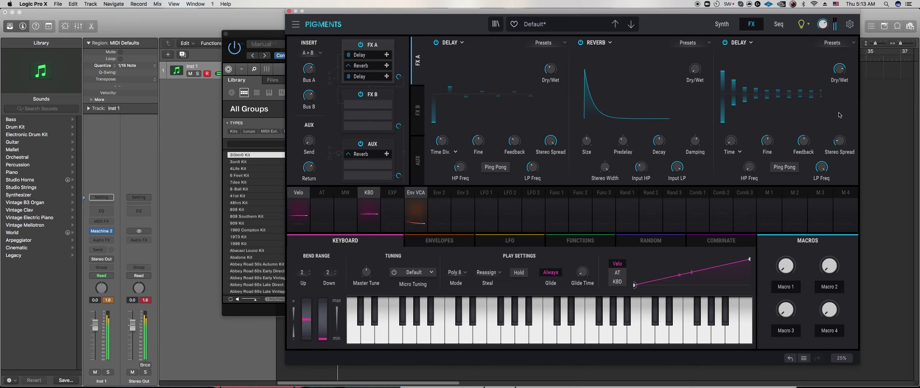
drag(840, 69, 840, 73)
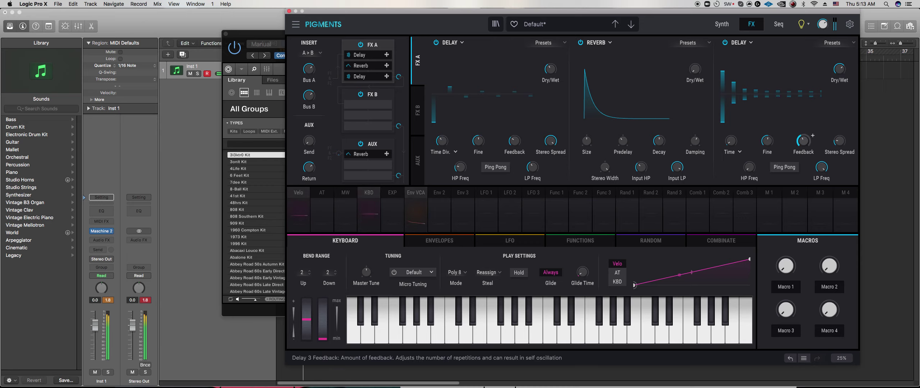
drag(839, 70, 840, 79)
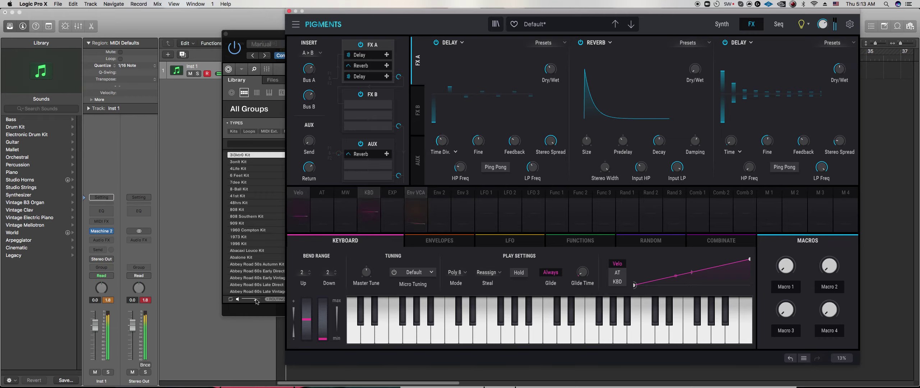
- Return to Maschine, open the seventh sound's Pigments instance and lower Engine 1's coarse tuning
click(252, 312)
click(378, 248)
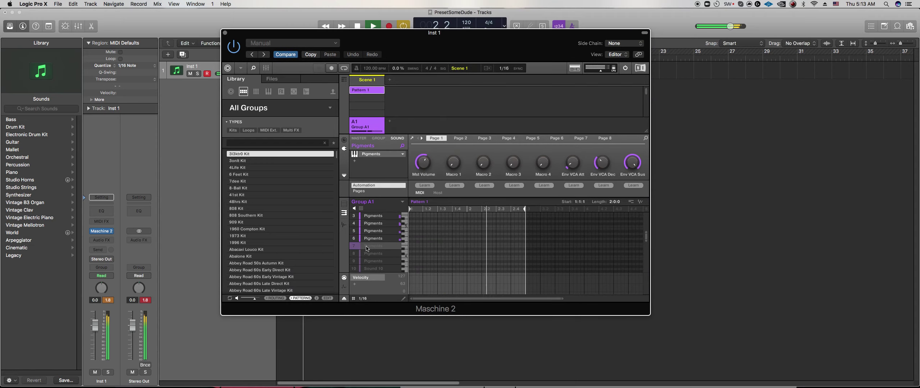
click(411, 139)
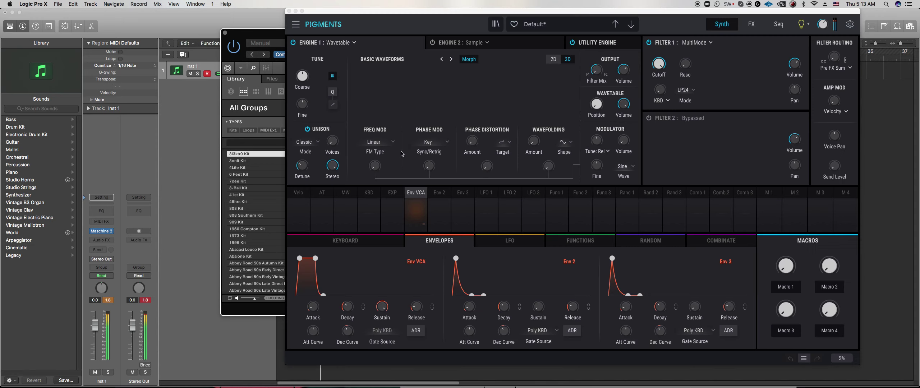
drag(302, 76, 302, 83)
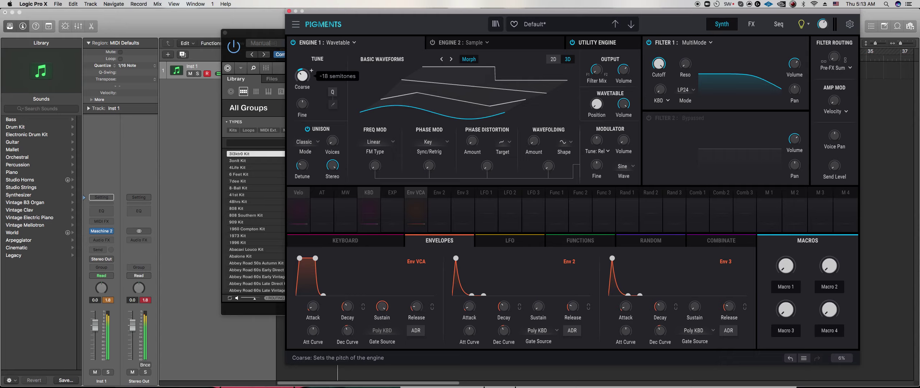
- Shape Engine 1 with a higher wavetable position and 3 unison voices, and slightly lengthen the VCA envelope's release
drag(606, 108, 607, 98)
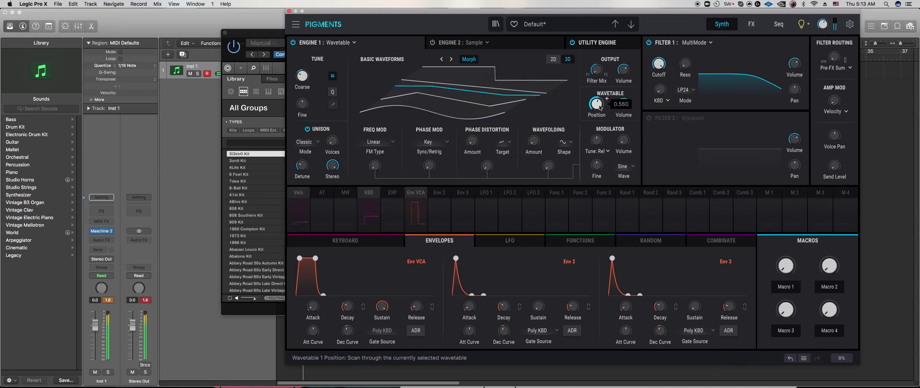
drag(417, 308, 421, 312)
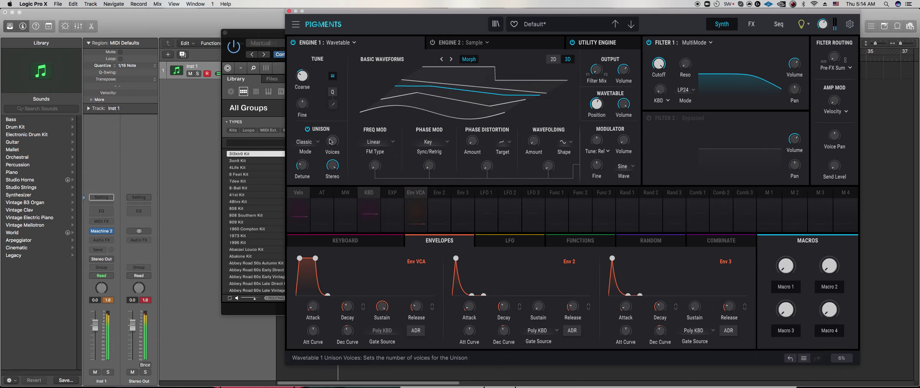
drag(334, 140, 339, 140)
drag(598, 106, 608, 107)
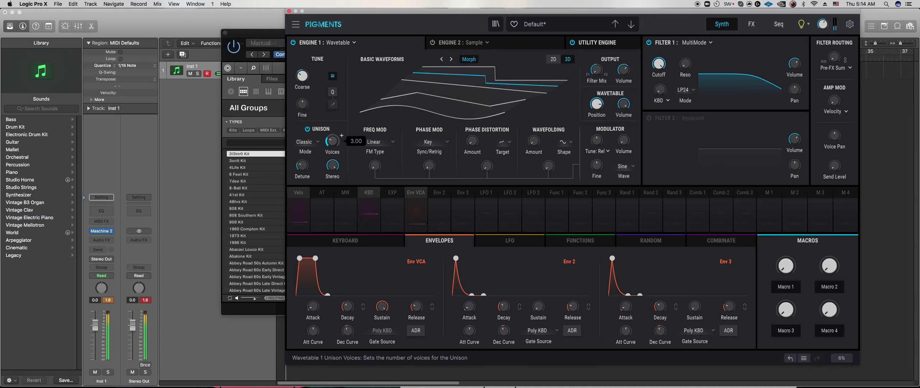
click(553, 60)
- Change Engine 2 to Wavetable, tune it to -12 semitones with 3 unison voices and enable it
click(474, 44)
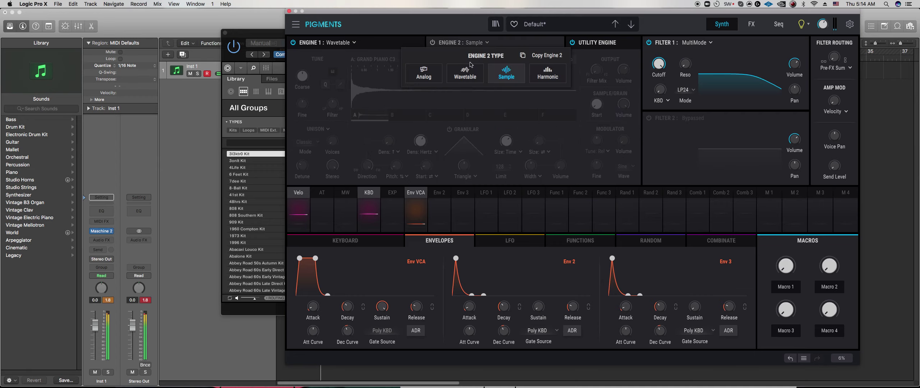
click(465, 72)
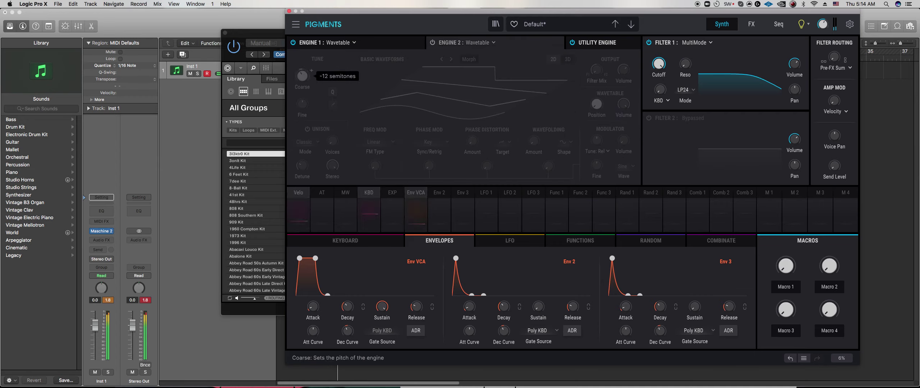
drag(302, 75, 302, 78)
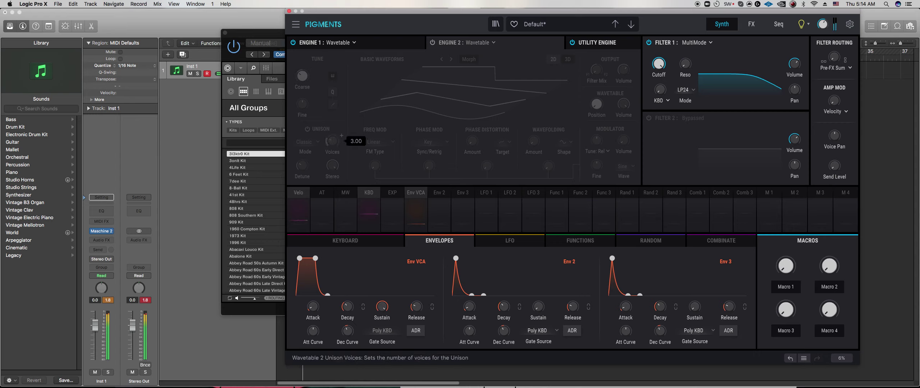
click(432, 43)
- Raise Engine 2's wavetable position, frequency and phase modulation, and lengthen the VCA envelope's release
drag(597, 104, 597, 77)
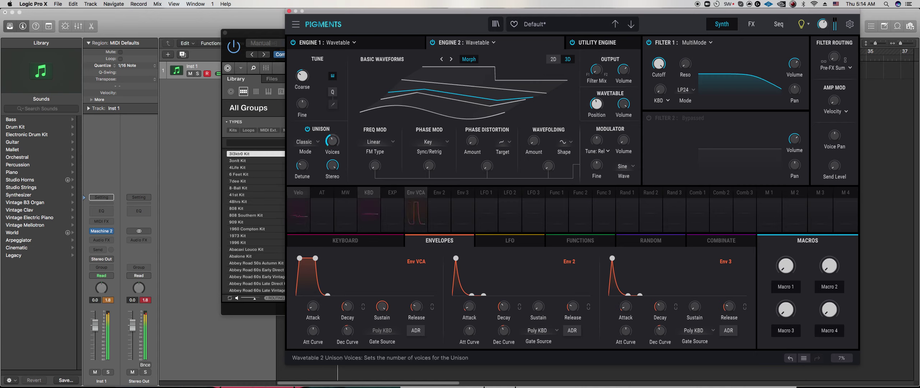
mouse_move(375, 166)
drag(375, 165, 429, 160)
click(554, 59)
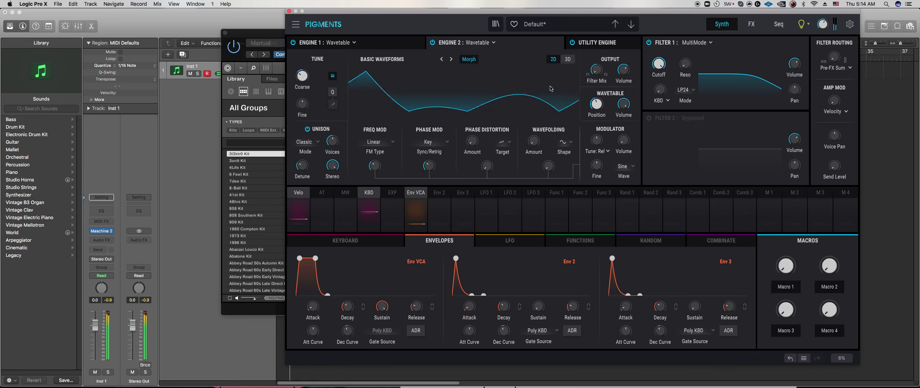
drag(417, 307, 417, 301)
- Set the delay's time type to Time, shorten the delay time, and raise its dry/wet mix, feedback and stereo spread
click(748, 25)
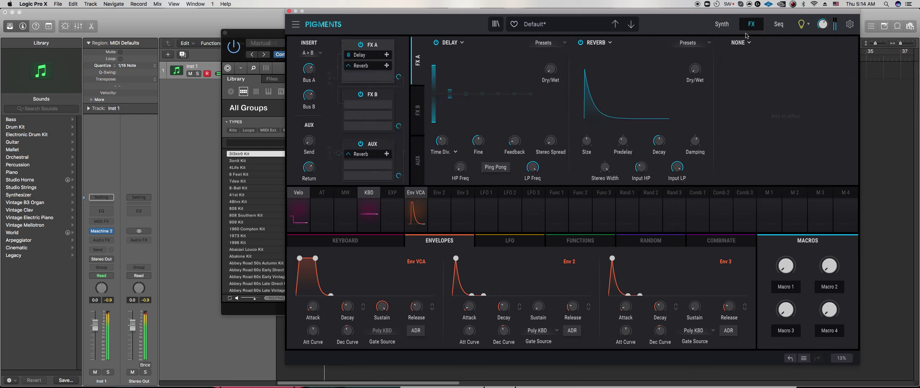
drag(550, 70, 550, 68)
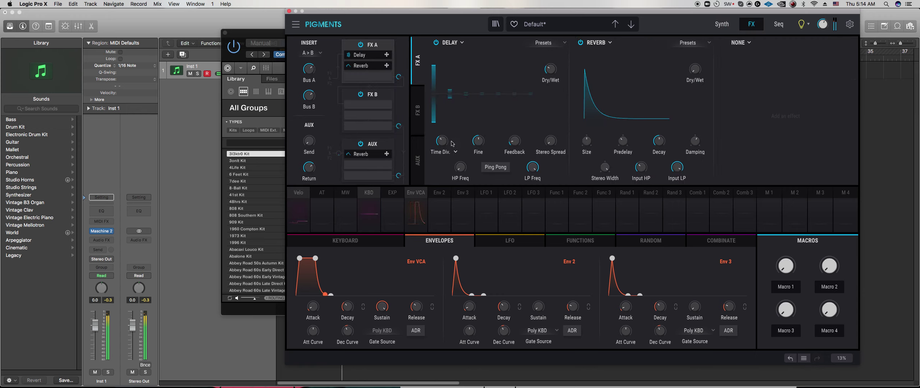
click(455, 152)
click(381, 180)
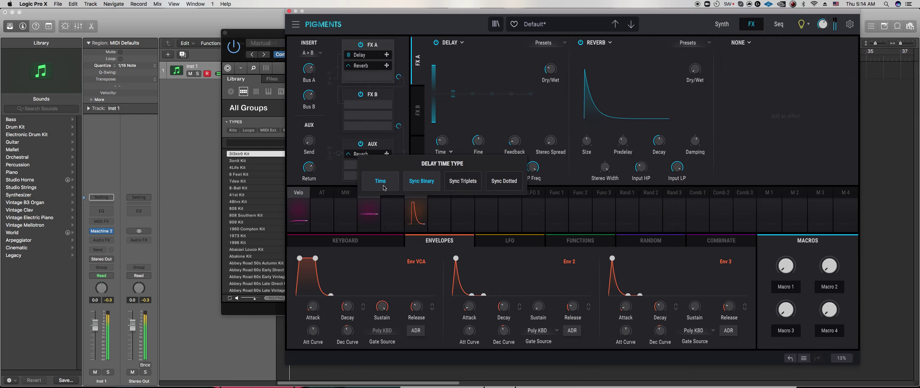
drag(442, 140, 442, 146)
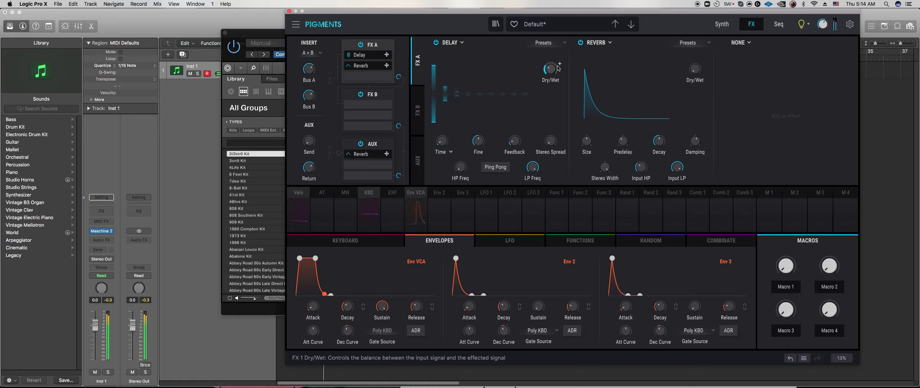
mouse_move(515, 141)
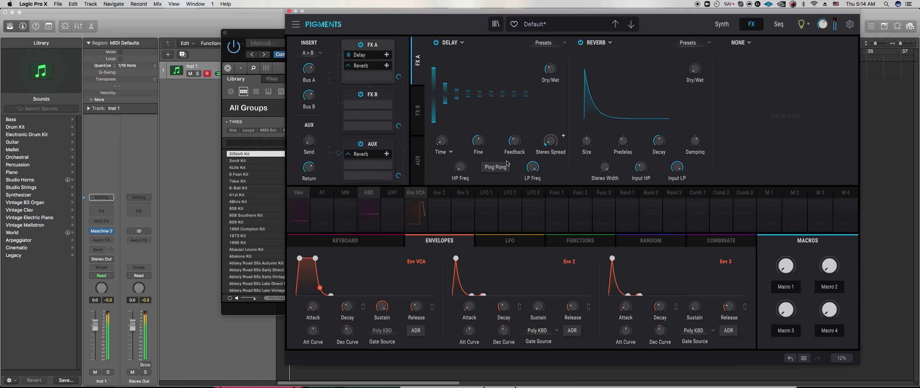
mouse_move(551, 141)
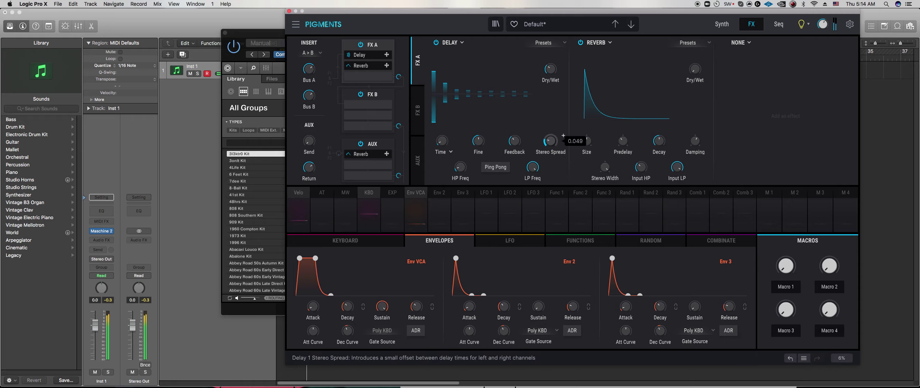
- Lower Filter 1's cutoff, raise its resonance, and adjust Engine 2's filter mix between the two filters
click(719, 24)
mouse_move(695, 58)
mouse_move(659, 64)
drag(659, 64, 657, 76)
mouse_move(596, 70)
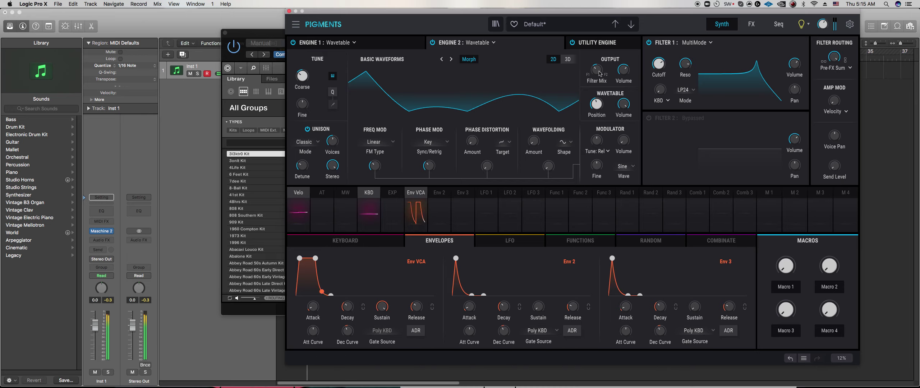
drag(597, 71, 599, 73)
- Enable Filter 2, change its MultiMode type to BP36 and raise its resonance
click(649, 118)
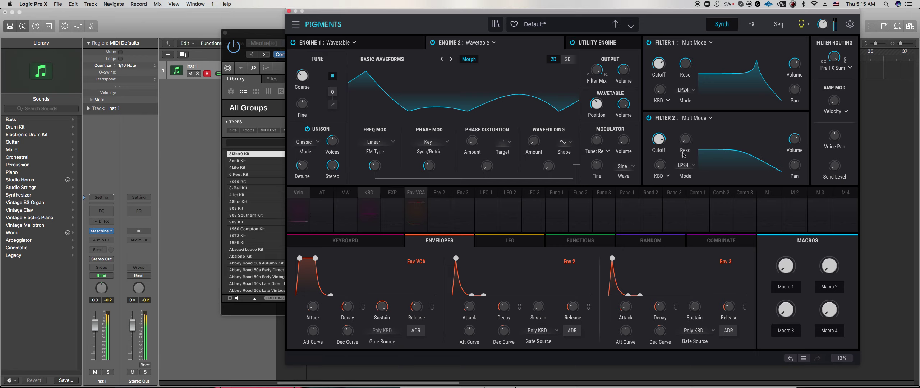
click(684, 165)
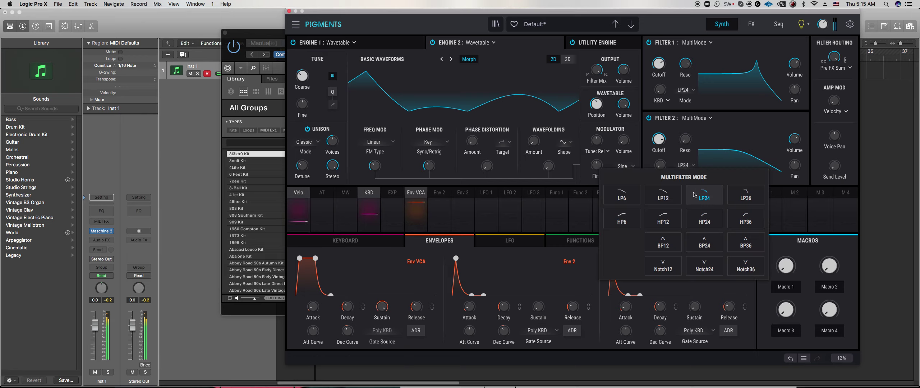
click(746, 245)
mouse_move(687, 144)
mouse_down()
mouse_move(687, 134)
mouse_move(660, 149)
mouse_move(689, 144)
mouse_up()
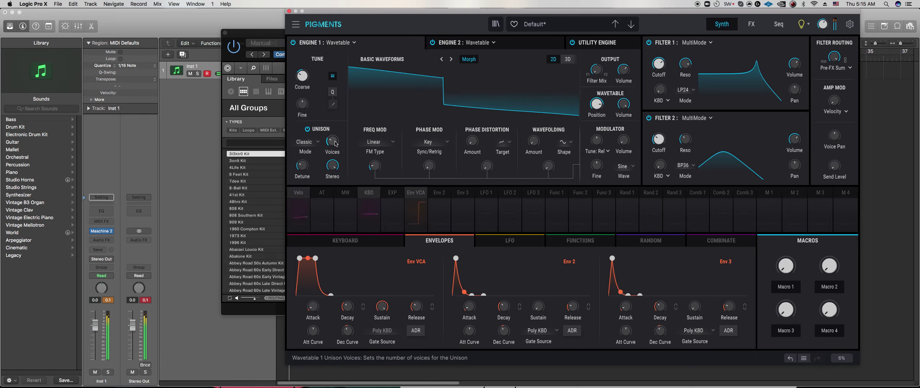
- Sweep Filter 1's cutoff down to about 329 Hz and back up beyond 3345 Hz
drag(659, 64, 658, 69)
scroll(668, 58, down, 10)
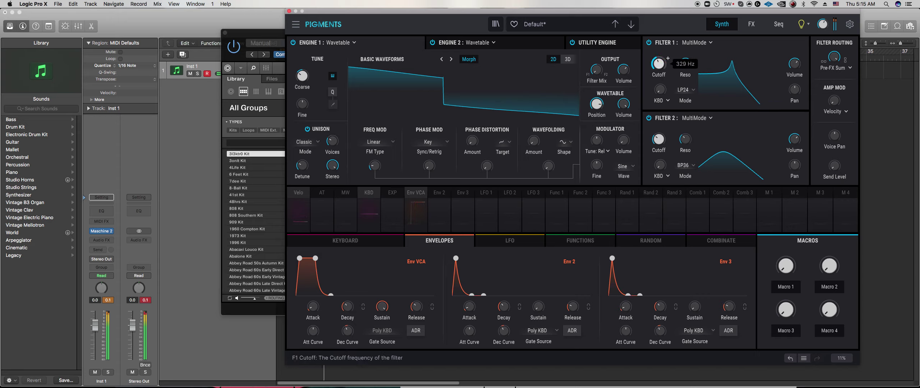
scroll(668, 58, up, 15)
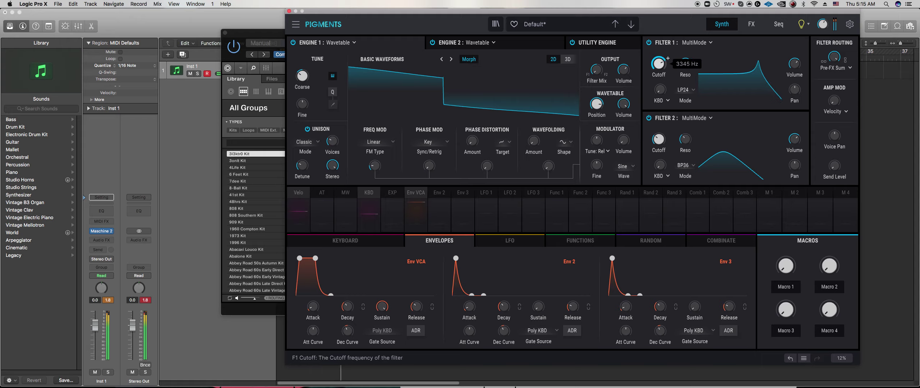
scroll(668, 58, up, 5)
scroll(668, 59, up, 3)
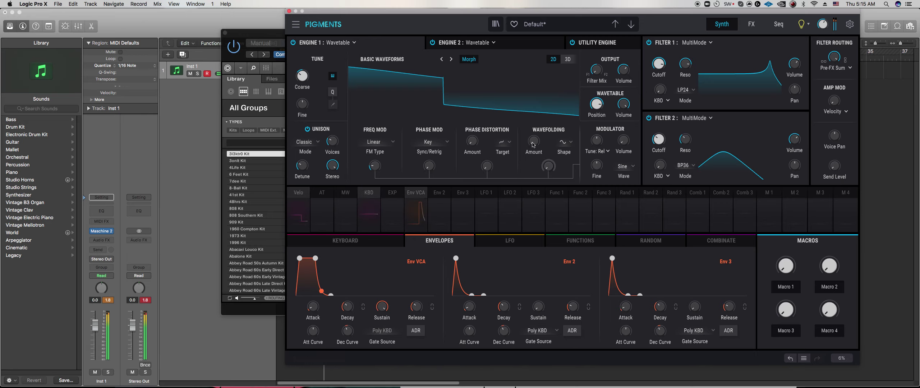
- Set Engine 1's modulator wave to Pink Noise, raise its phase distortion modulation and set the phase distortion amount to about 0.16
click(626, 167)
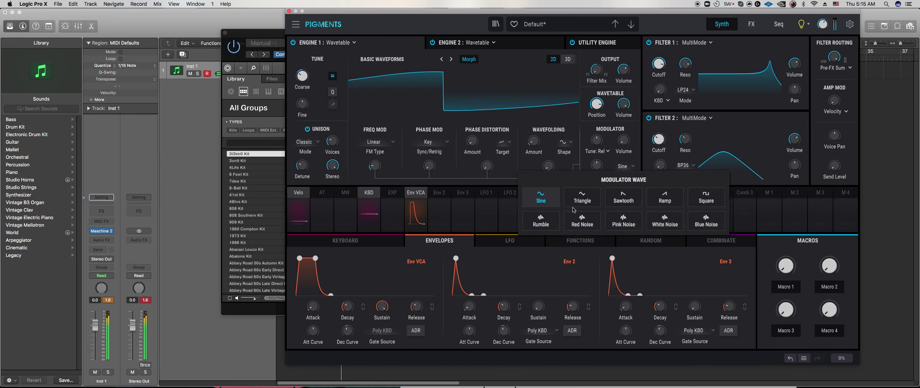
click(621, 226)
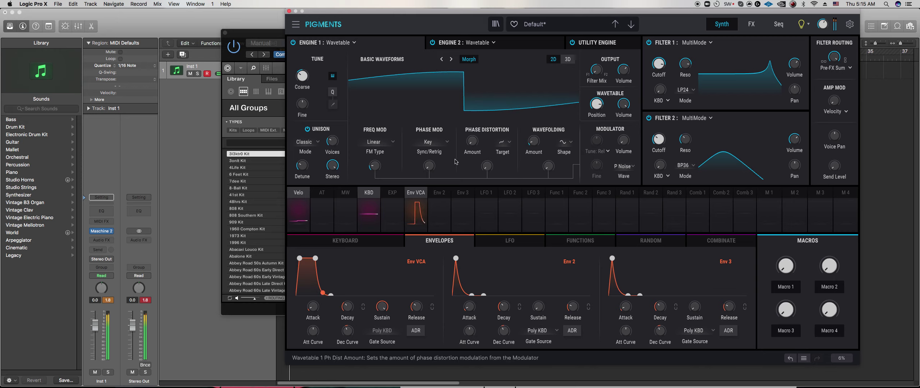
drag(488, 166, 487, 164)
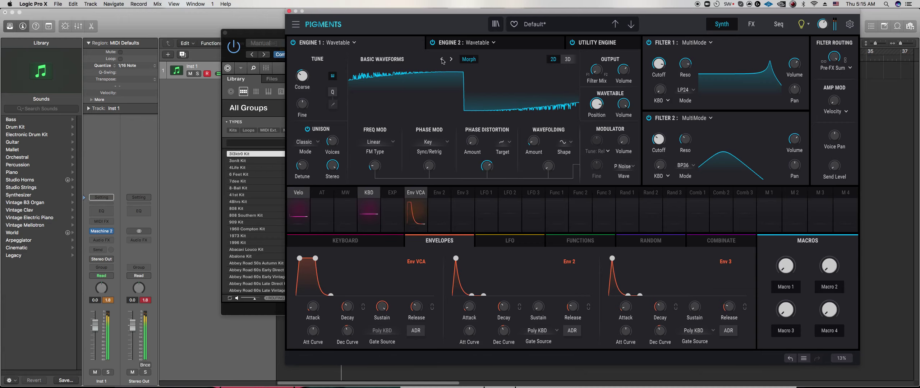
drag(472, 142, 484, 136)
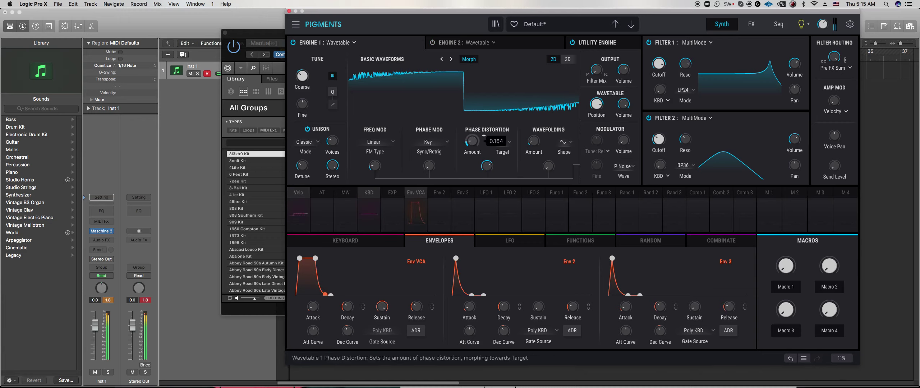
drag(430, 166, 439, 160)
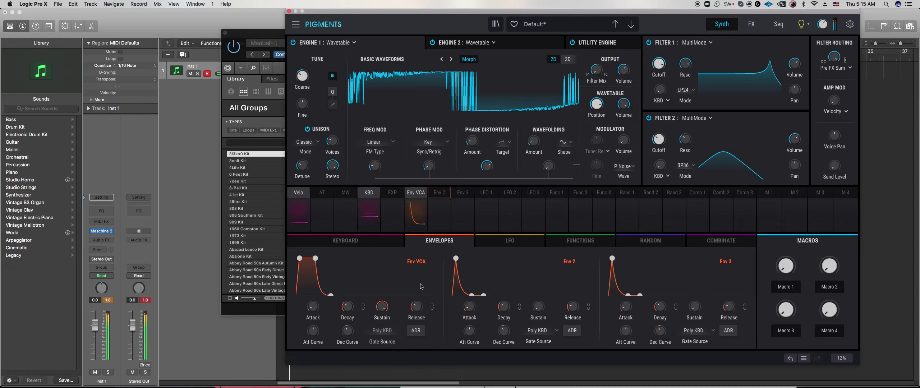
- Shape Function 1 to fall to zero at time 0.125 and modulate Engine 1's volume with it at 0.94
click(578, 246)
drag(374, 300, 374, 329)
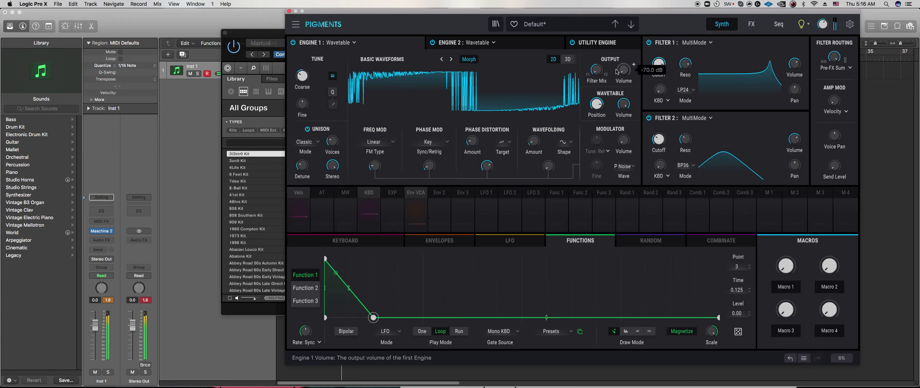
click(557, 197)
drag(623, 72, 623, 67)
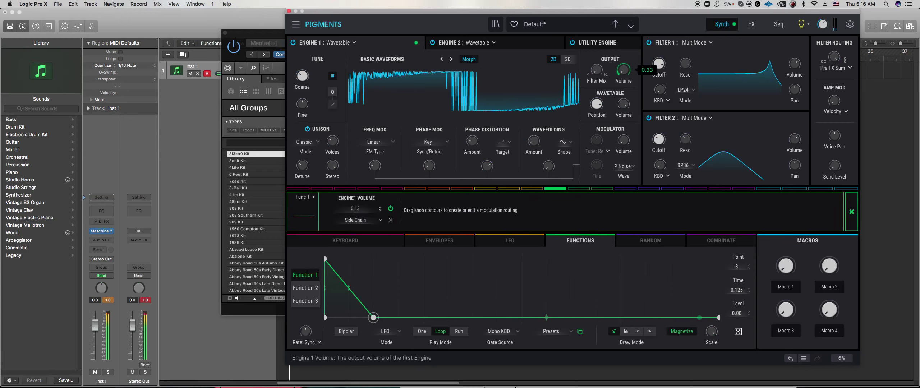
- Add a second falling ramp to Function 1 ending at time 0.250, and lengthen the VCA envelope's release
drag(379, 283, 375, 265)
drag(411, 315, 424, 325)
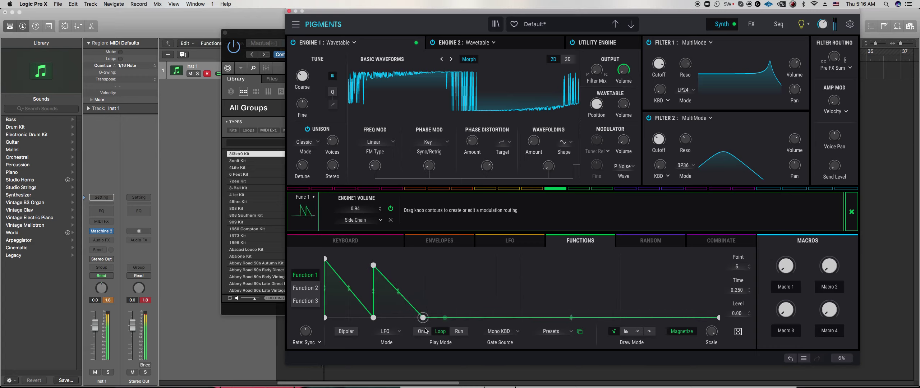
click(439, 245)
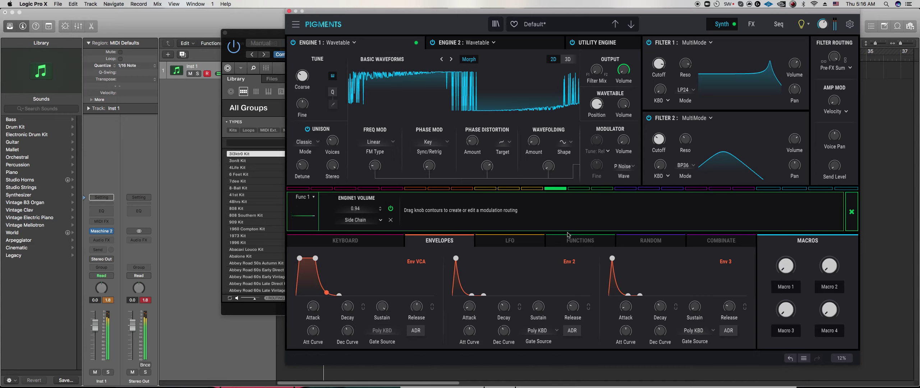
- Add a third peak with a curved decay to Function 1 and reposition its surrounding points
click(569, 242)
drag(434, 278, 433, 271)
click(471, 315)
drag(471, 314, 475, 327)
click(433, 270)
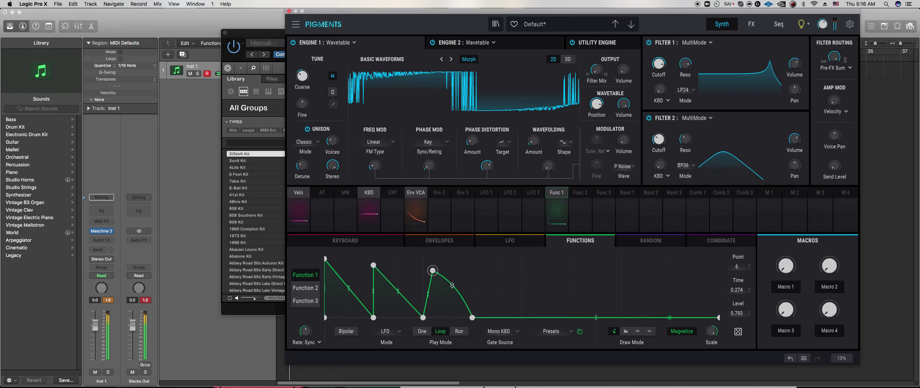
drag(434, 275, 440, 272)
drag(424, 318, 416, 316)
drag(442, 272, 422, 265)
drag(471, 320, 446, 325)
- Add a fourth peak falling to zero at time 0.500 in Function 1, and a fifth at time 0.530, level 0.884
click(466, 267)
click(497, 318)
drag(465, 266, 481, 266)
drag(497, 317, 512, 308)
drag(482, 267, 473, 263)
drag(510, 311, 529, 328)
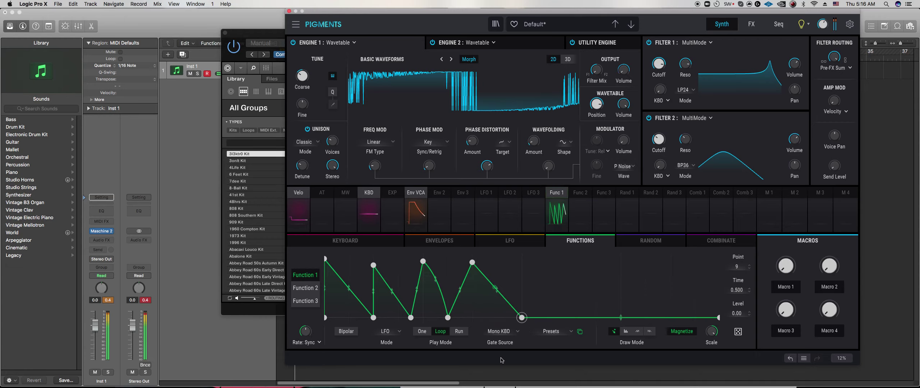
click(534, 266)
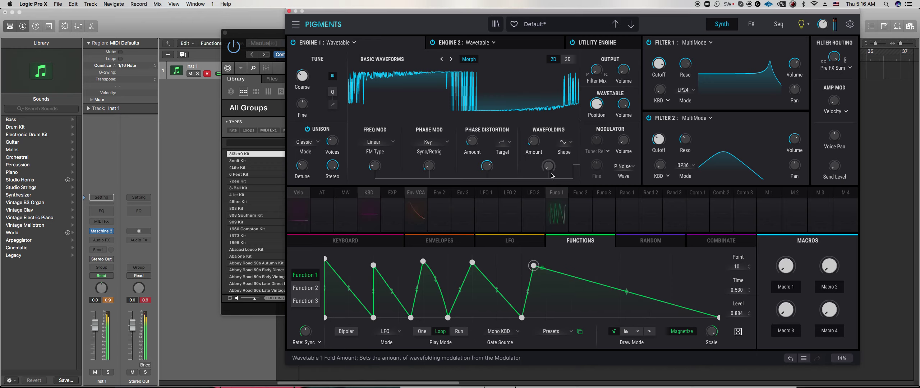
- Change the shape of Engine 1's wavefolding
click(567, 142)
click(594, 176)
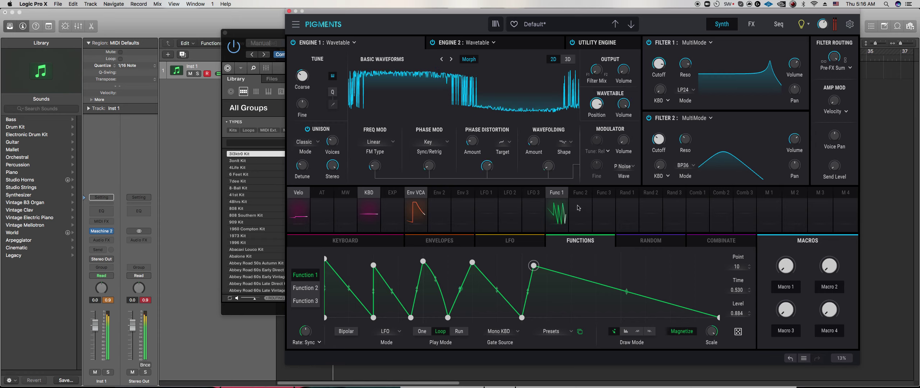
mouse_move(553, 169)
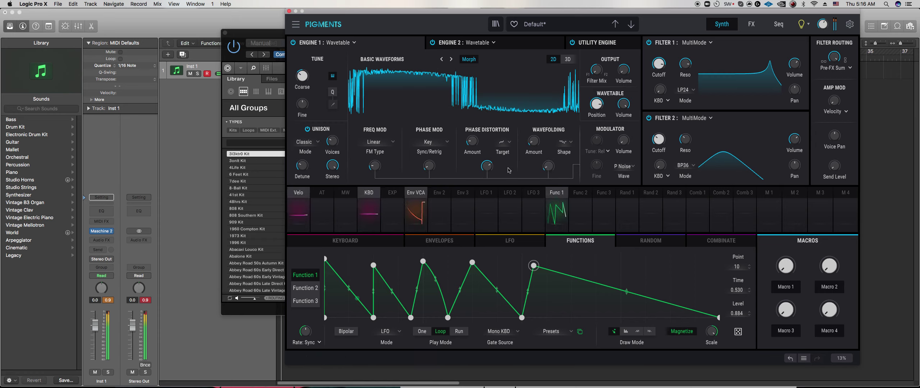
- Switch to Maschine, solo the seventh sound, adjust its Mst Volume and return to its Pigments instance
click(269, 310)
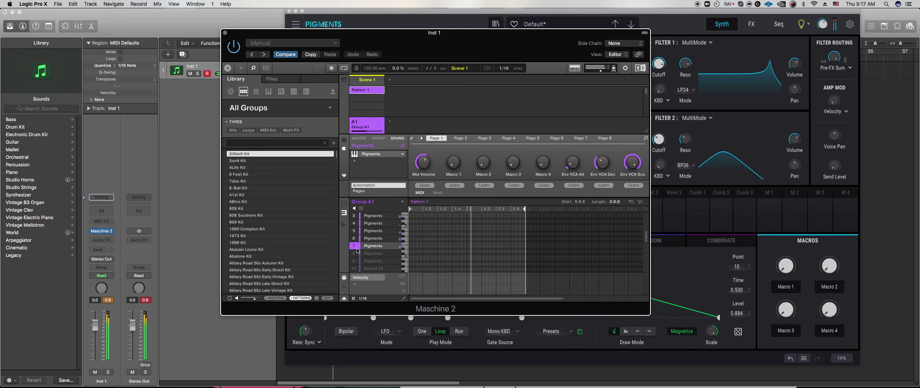
mouse_move(426, 165)
drag(426, 165, 426, 169)
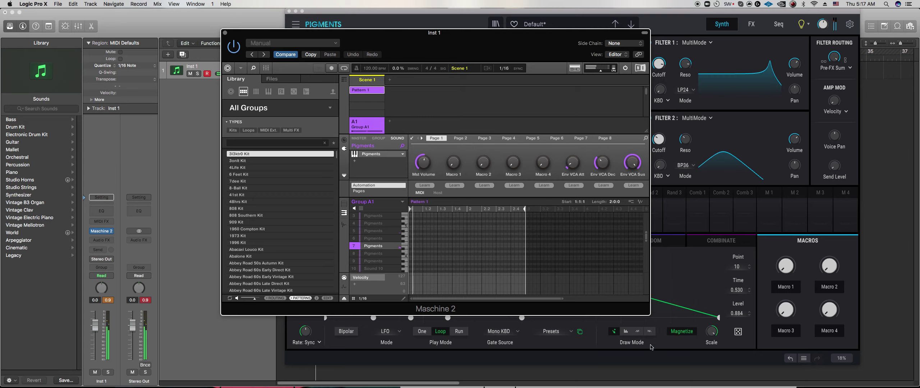
click(577, 346)
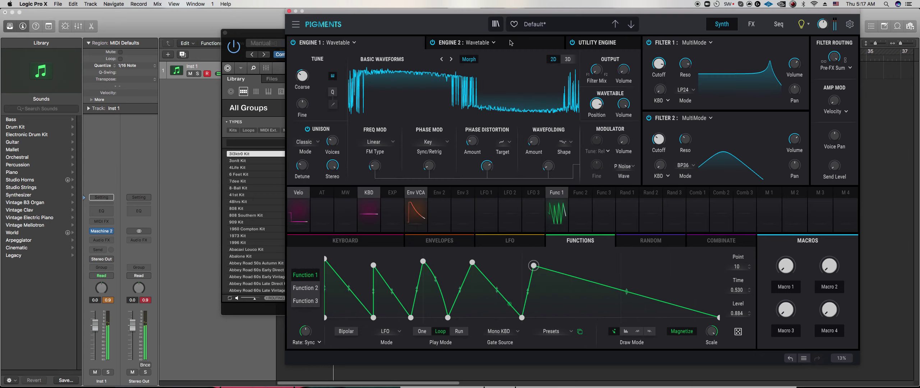
- Try modulating Engine 2's volume with Function 1 at about 0.79, and reset the modulation amount to 0.00
mouse_move(633, 66)
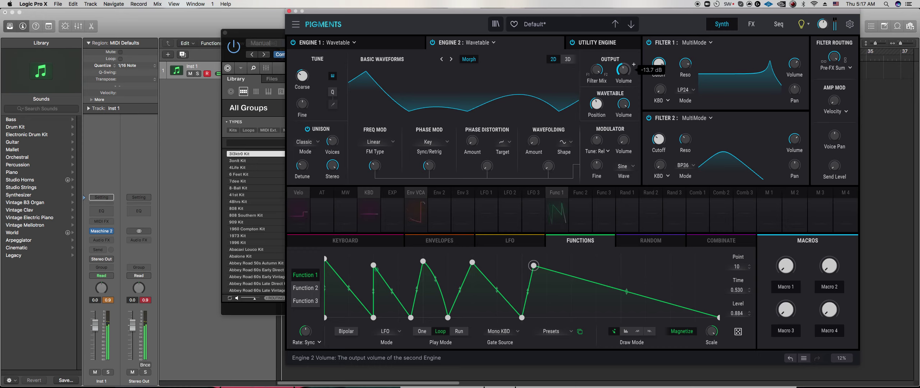
click(558, 210)
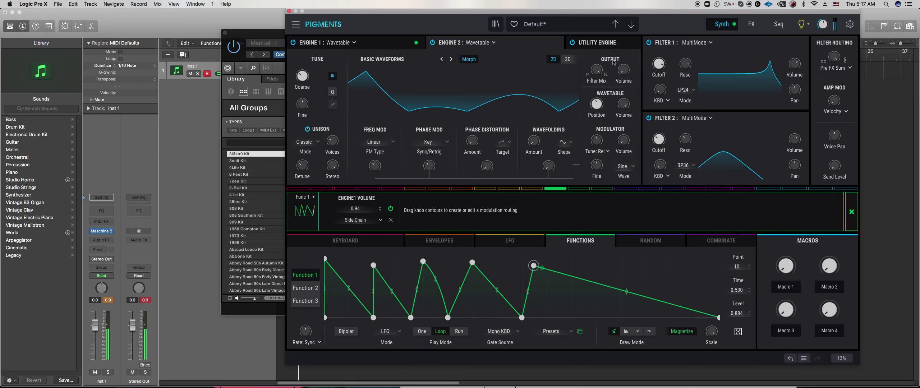
drag(624, 68, 625, 54)
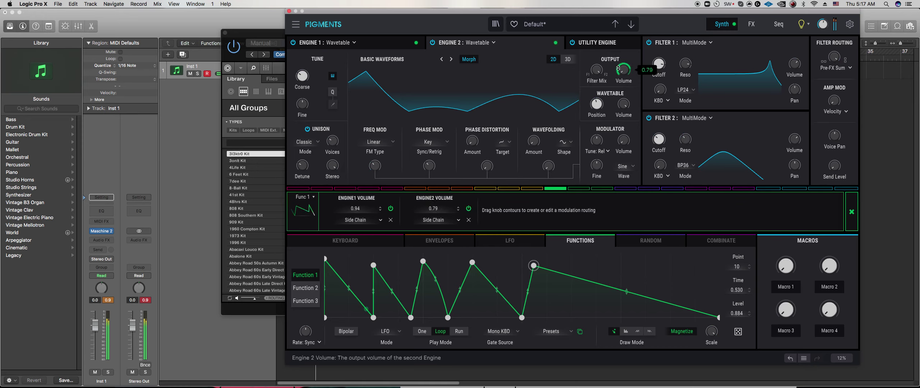
drag(623, 75, 624, 73)
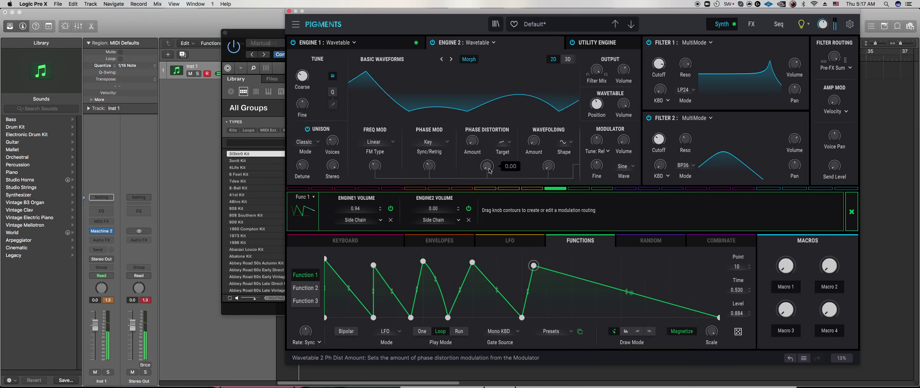
- Try adjusting Engine 2's phase distortion modulation amount and switch back to Engine 1
drag(487, 166, 487, 153)
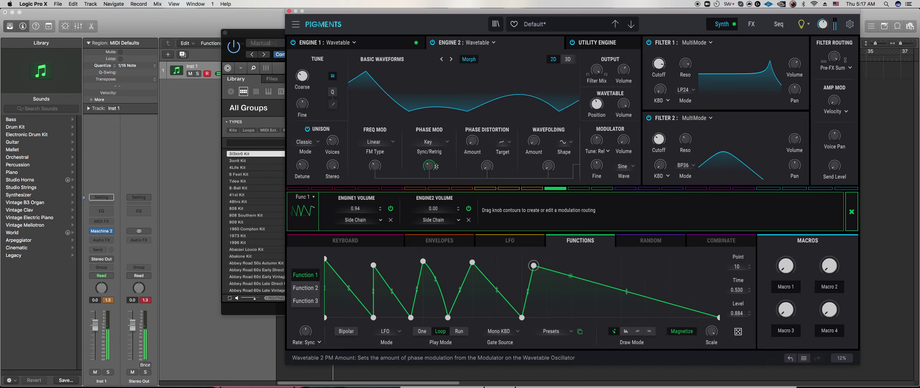
mouse_move(334, 145)
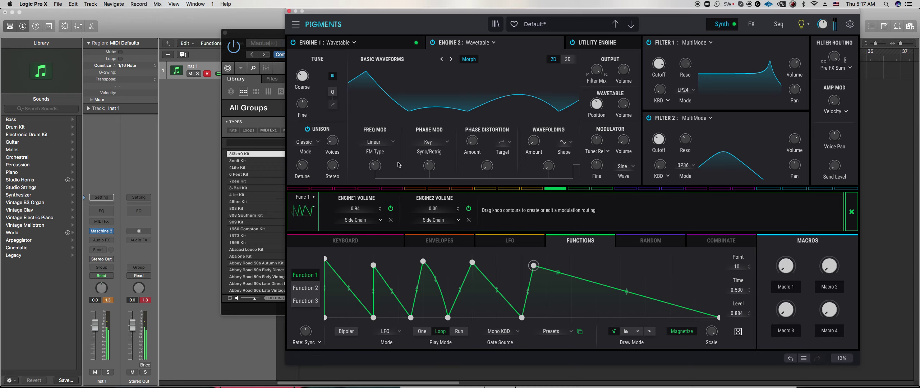
click(387, 46)
mouse_move(303, 167)
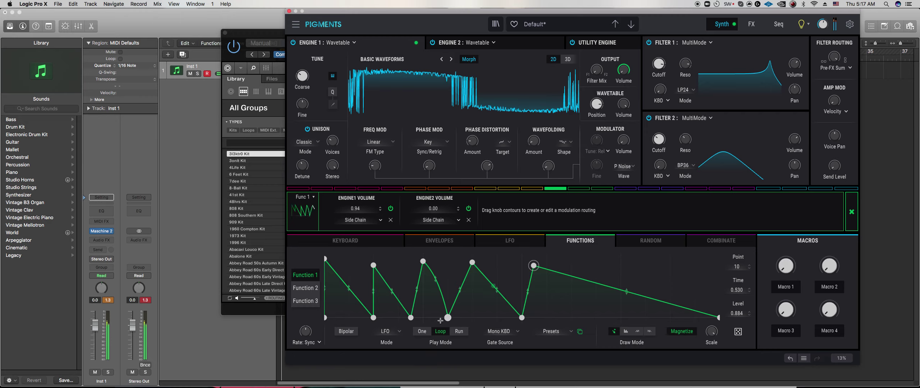
- Reposition Function 1's peaks, placing point 4 at time 0.125 and point 8 at time 0.375, both at level 1.00
drag(326, 259, 385, 265)
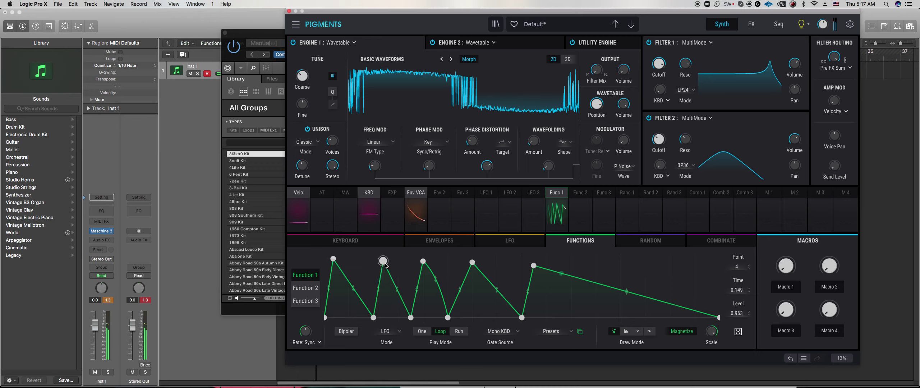
drag(373, 318, 363, 317)
drag(384, 261, 374, 259)
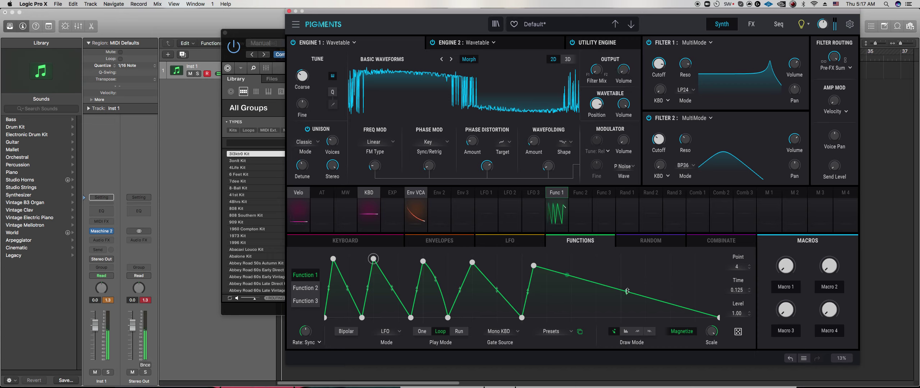
drag(534, 266, 571, 258)
mouse_move(473, 262)
mouse_down()
mouse_move(523, 259)
mouse_move(474, 259)
mouse_up()
- Switch to Maschine, unmute the first sound alongside the seventh, and return to the seventh sound's Pigments instance
click(279, 306)
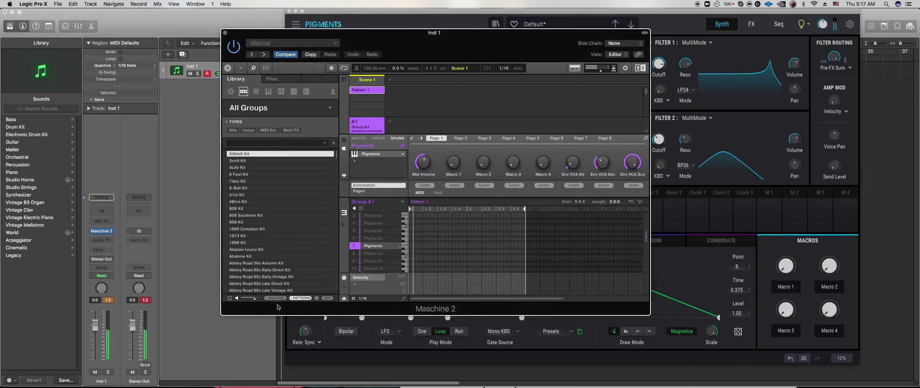
click(354, 261)
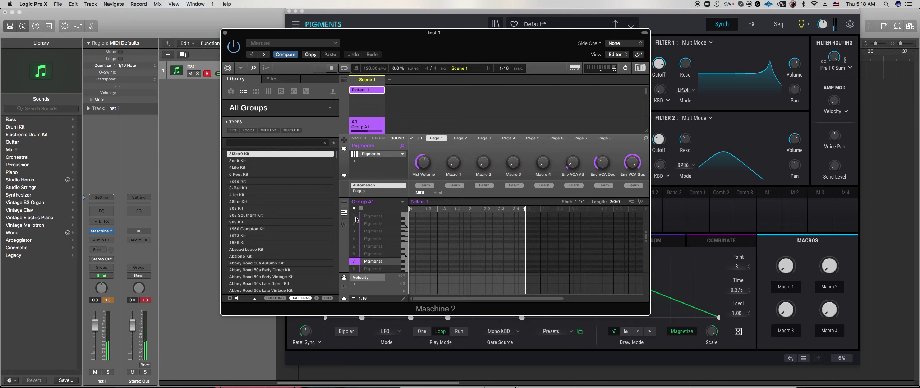
click(382, 355)
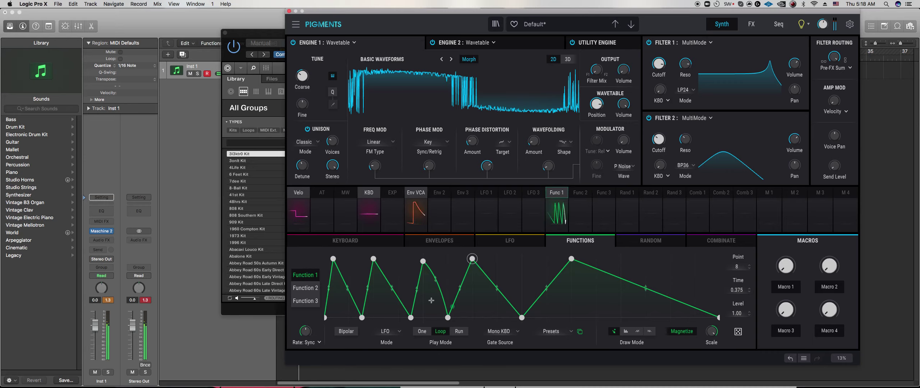
- Delete the last two peaks of Function 1 and adjust its synced rate
double_click(571, 259)
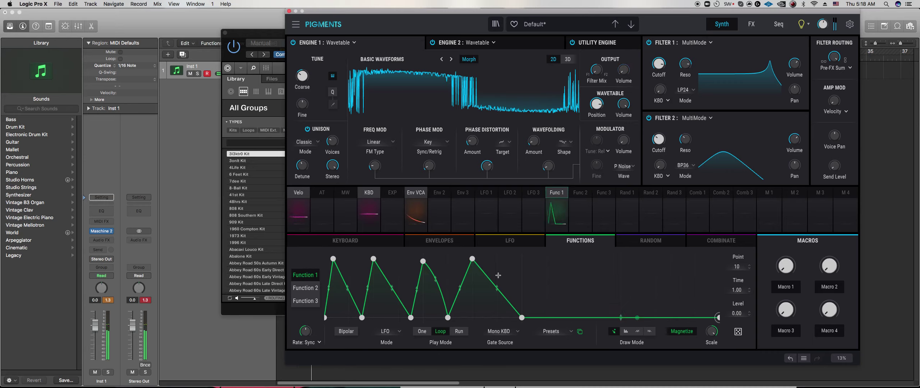
double_click(473, 259)
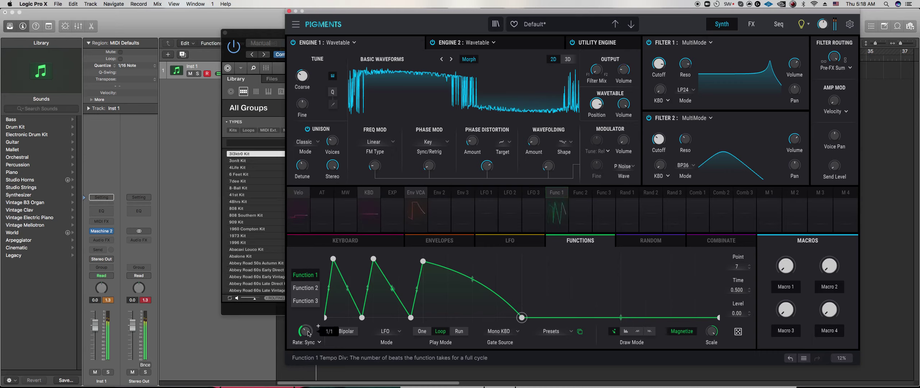
scroll(319, 326, up, 3)
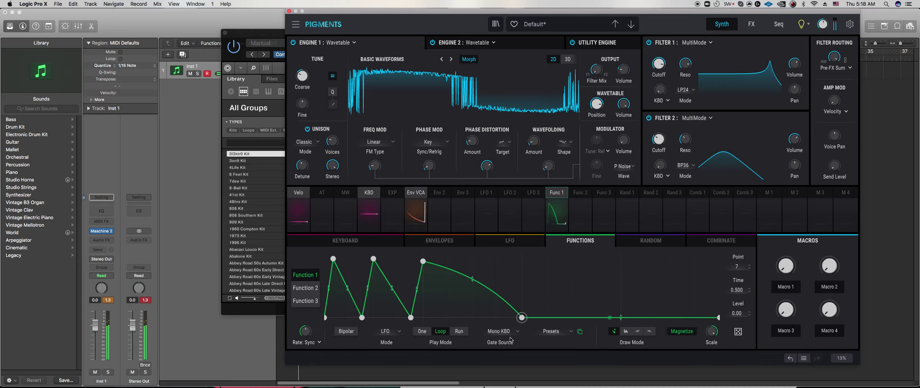
- Reduce Function 1's output scale to about 0.216
drag(711, 331, 711, 358)
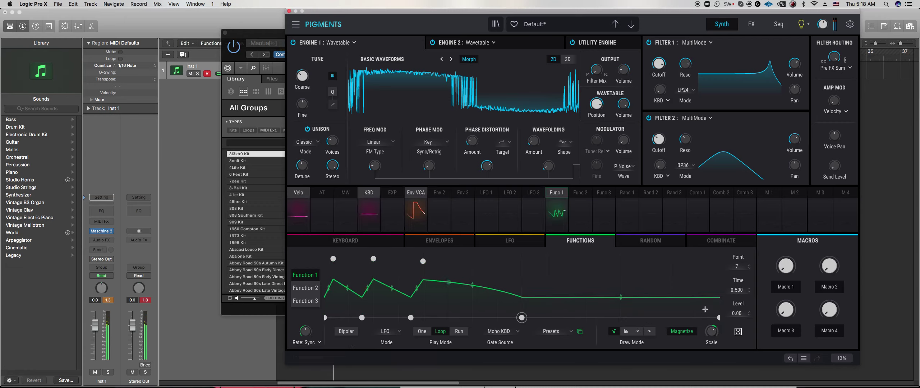
drag(710, 333, 710, 340)
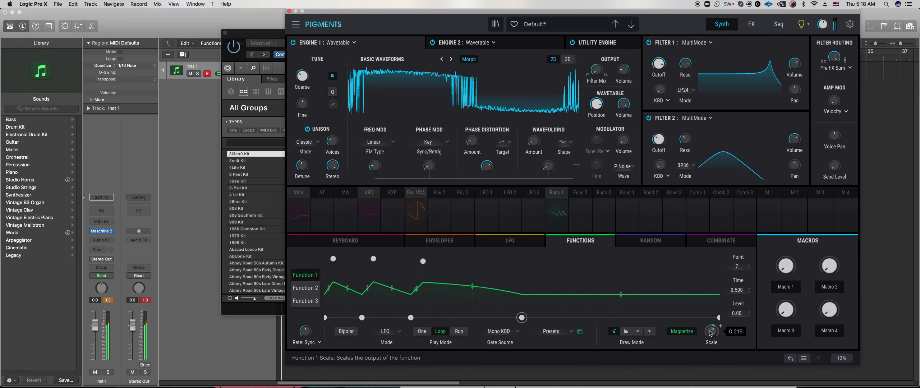
mouse_move(622, 73)
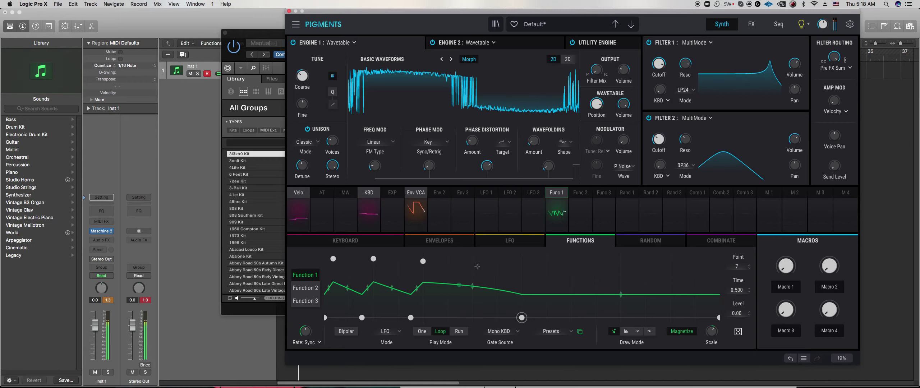
- Set Filter 2's cutoff to about 183 Hz and fine-tune Filter 1's cutoff
click(269, 308)
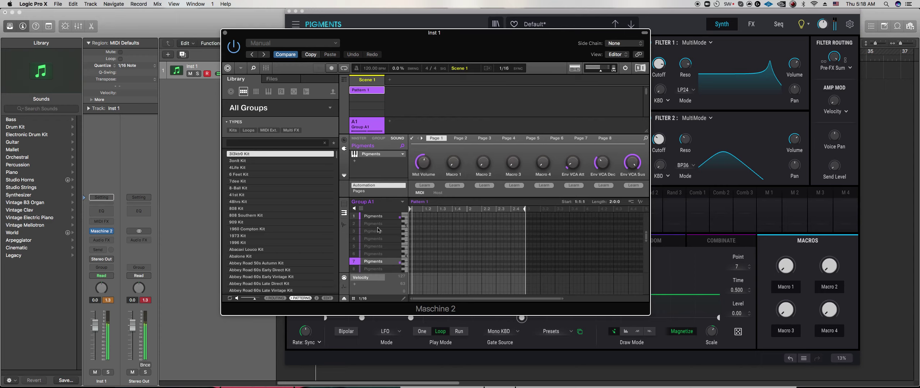
click(660, 142)
mouse_move(658, 139)
mouse_down()
mouse_move(659, 118)
mouse_move(659, 126)
mouse_up()
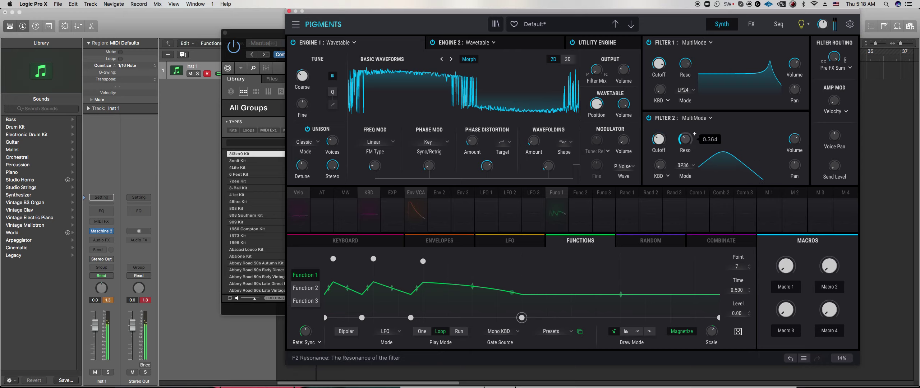
drag(663, 143, 664, 141)
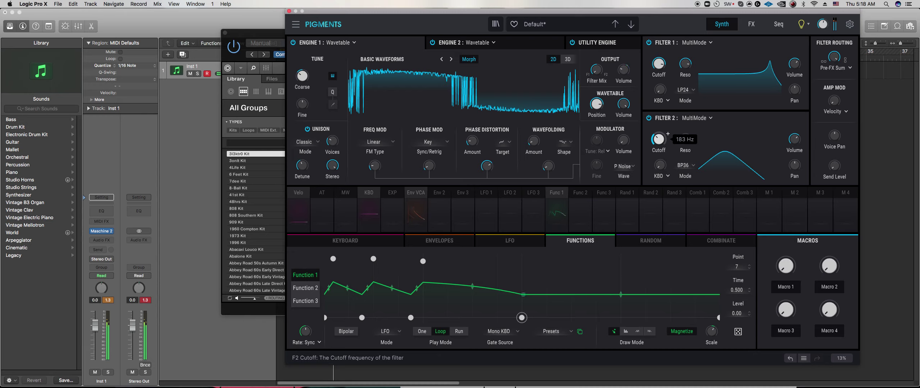
mouse_move(663, 68)
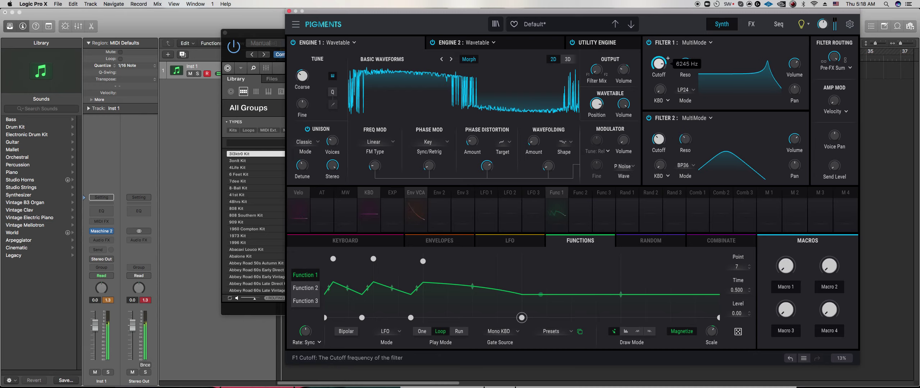
mouse_move(663, 67)
mouse_down()
mouse_move(663, 94)
mouse_move(659, 50)
mouse_move(659, 69)
mouse_up()
mouse_move(663, 71)
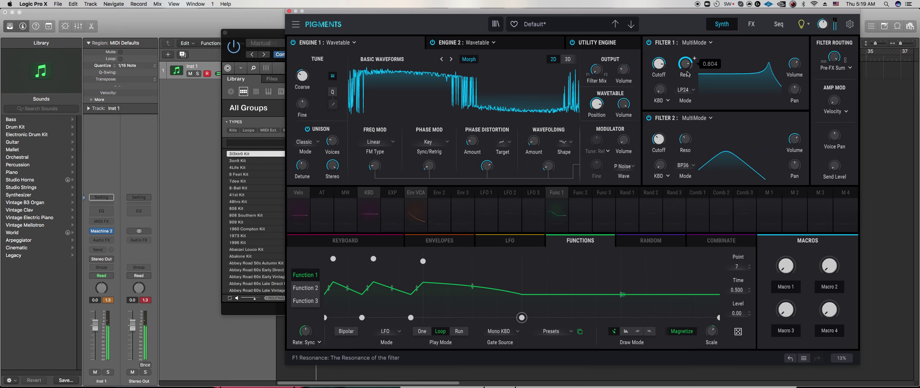
- Switch to Maschine, unmute the second, fourth and sixth sounds, and show the note patterns of all sounds in the group
click(280, 307)
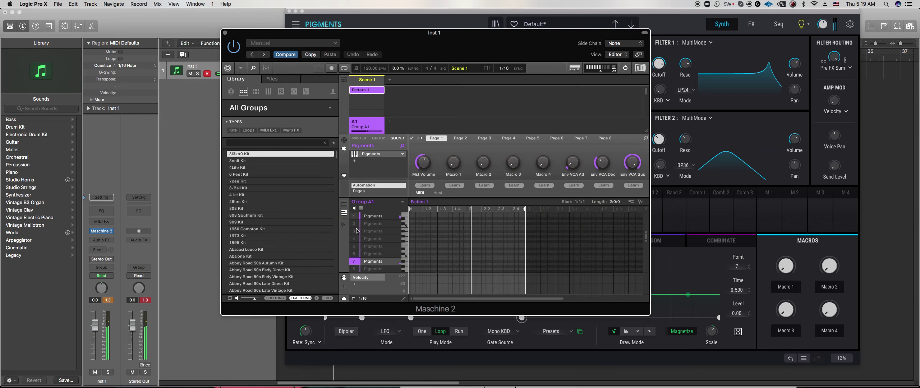
click(357, 246)
click(357, 252)
click(345, 205)
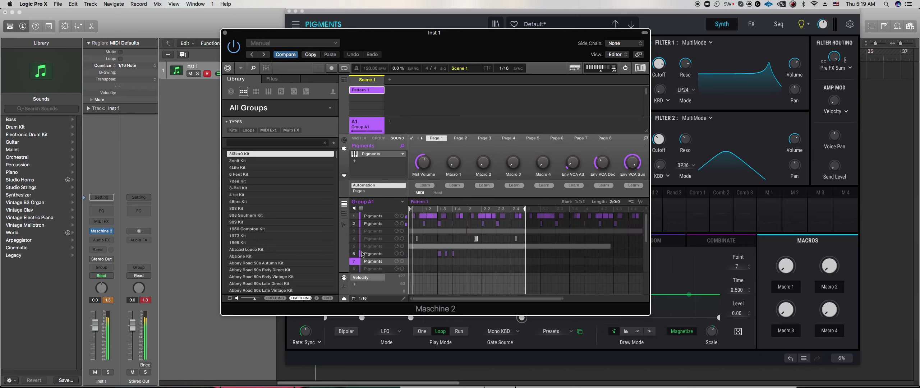
click(362, 238)
- Select the seventh sound, record a short note for it in Pattern 1, and show the group's note patterns again
key(Down)
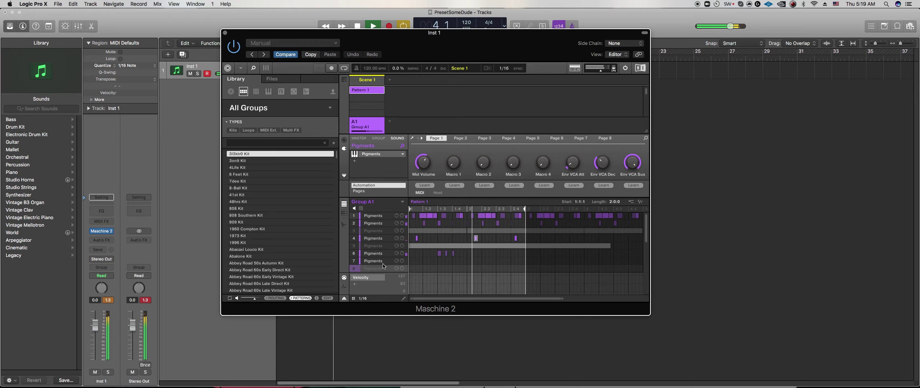
click(388, 262)
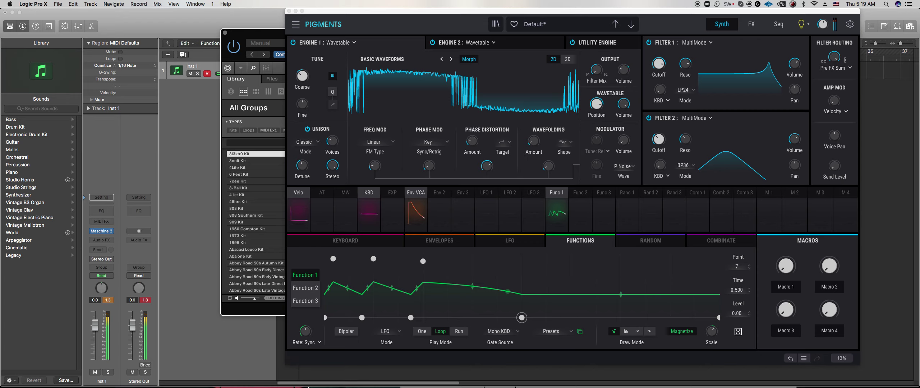
click(277, 312)
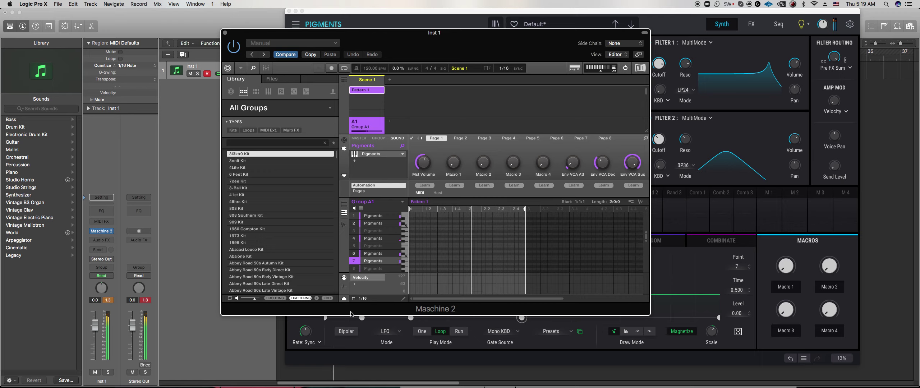
key(r)
click(344, 205)
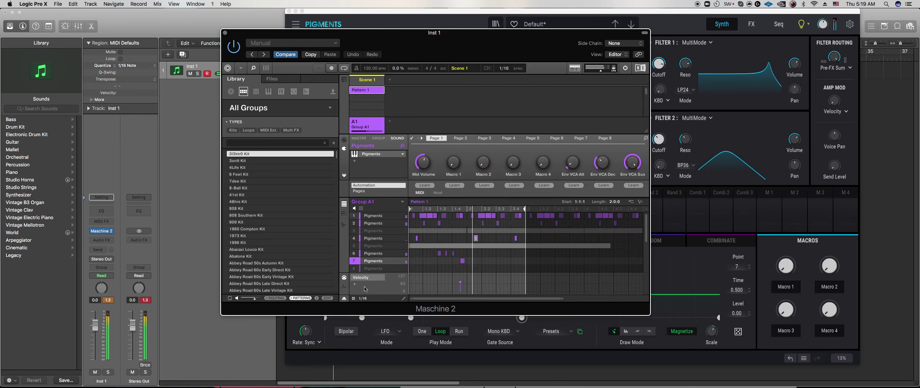
- Show the pad grid settings and assign the seventh sound to choke group 1 as Send
click(361, 209)
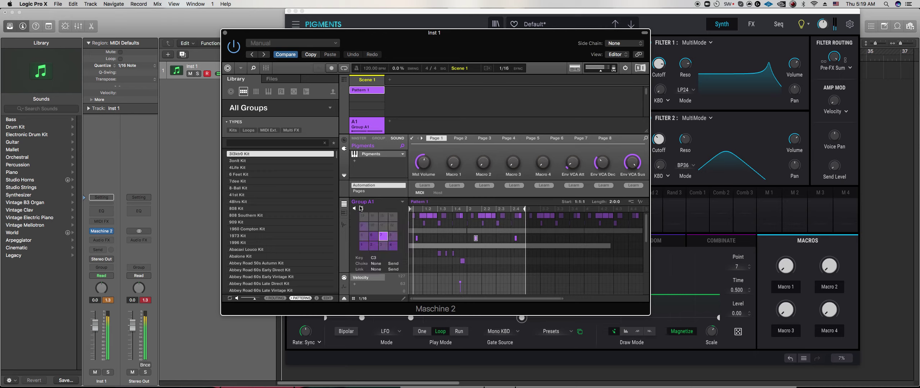
click(378, 269)
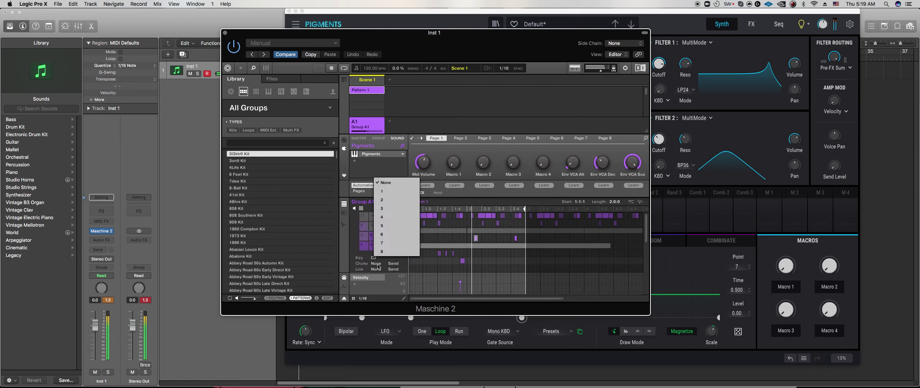
click(388, 195)
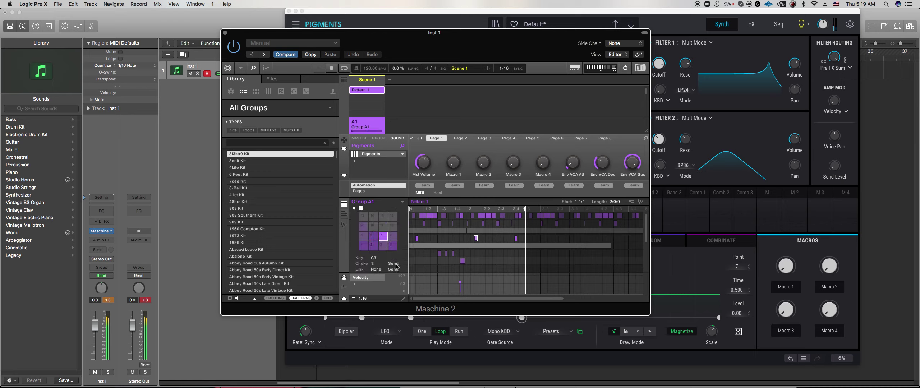
- Select the sixth sound's pad, set its choke mode to Receive and assign it to choke group 1
click(375, 248)
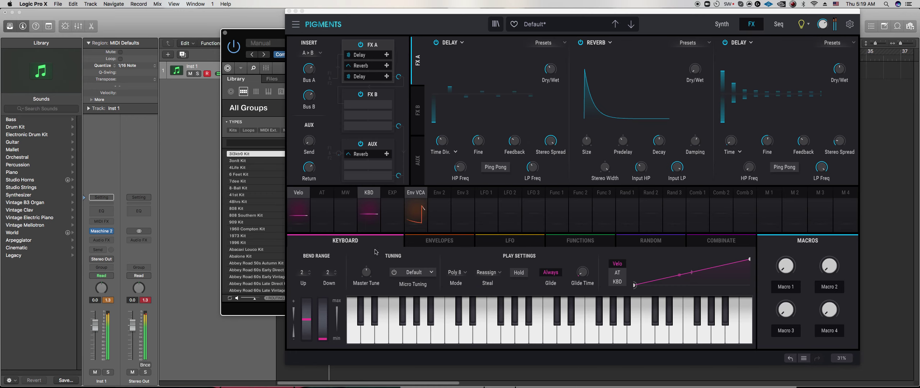
click(283, 316)
click(380, 267)
click(379, 267)
click(392, 264)
click(405, 283)
click(375, 265)
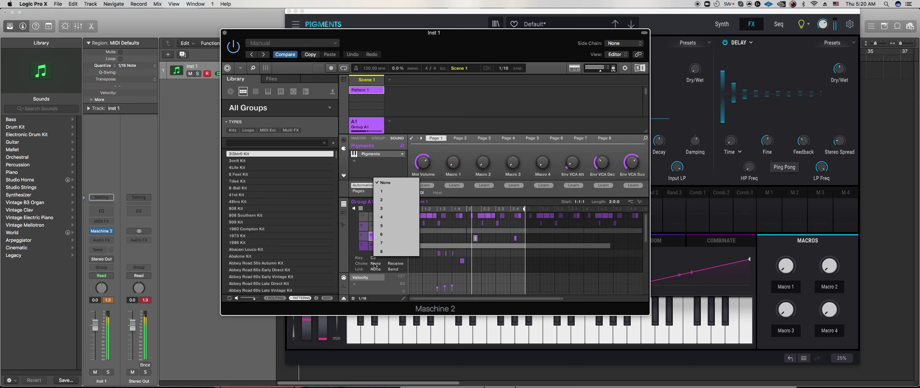
click(384, 191)
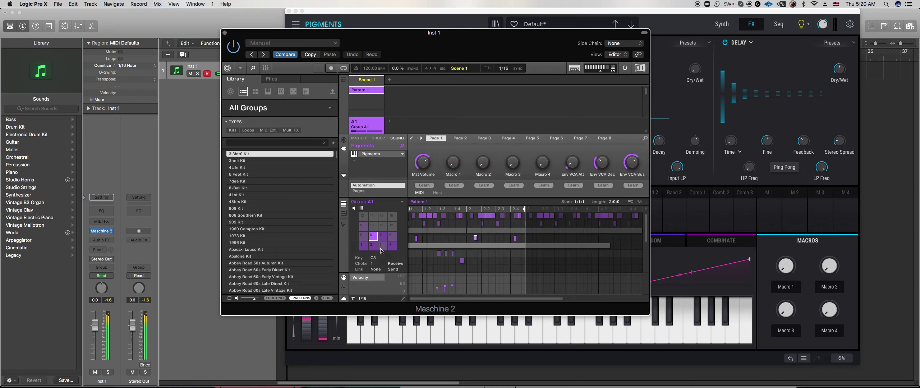
- Inspect the choke settings of the third and fifth sounds
click(383, 246)
click(272, 309)
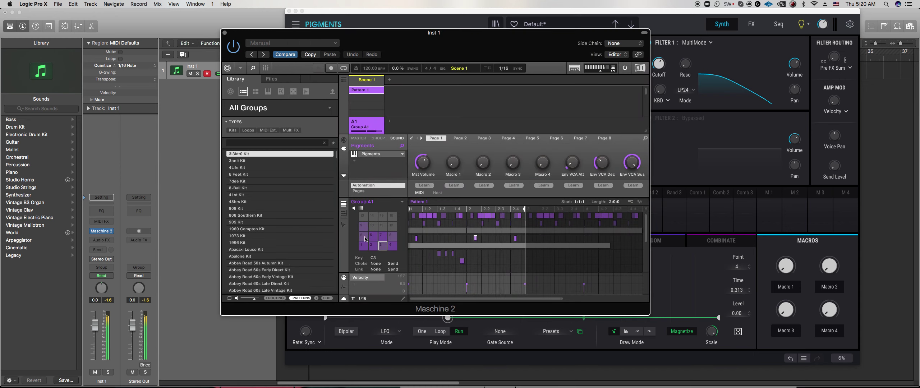
click(386, 239)
click(270, 309)
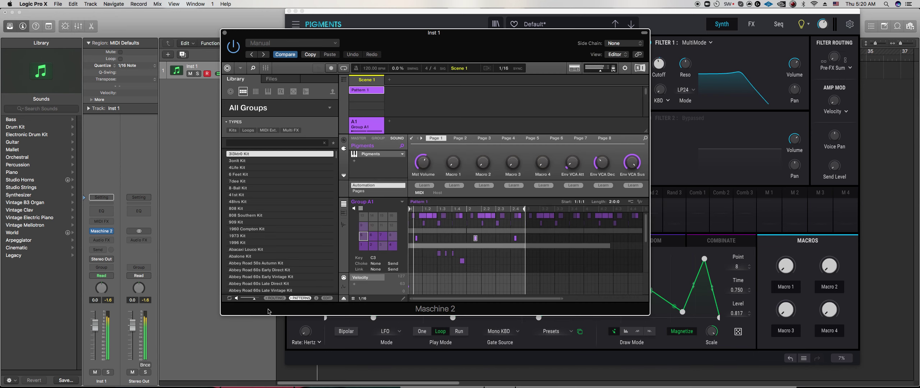
- Return to the group's sound list in keyboard view and unmute the third sound
click(337, 215)
click(343, 214)
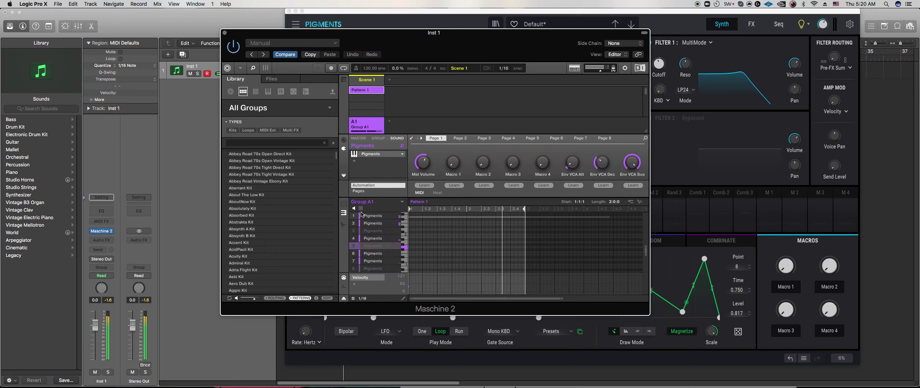
click(354, 231)
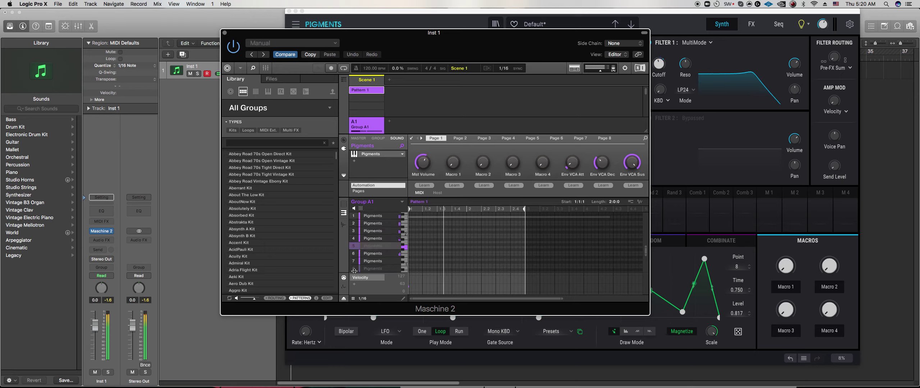
- Unmute the fifth sound and switch the pattern editor to group view to show every sound's events
click(354, 246)
scroll(356, 257, down, 1)
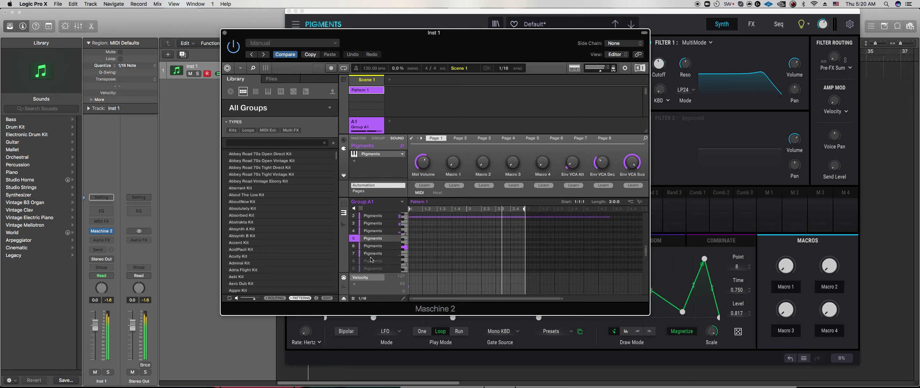
scroll(371, 256, up, 1)
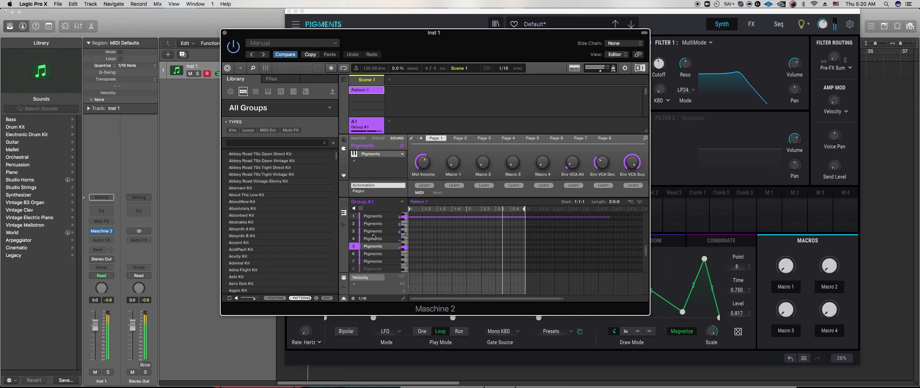
click(344, 204)
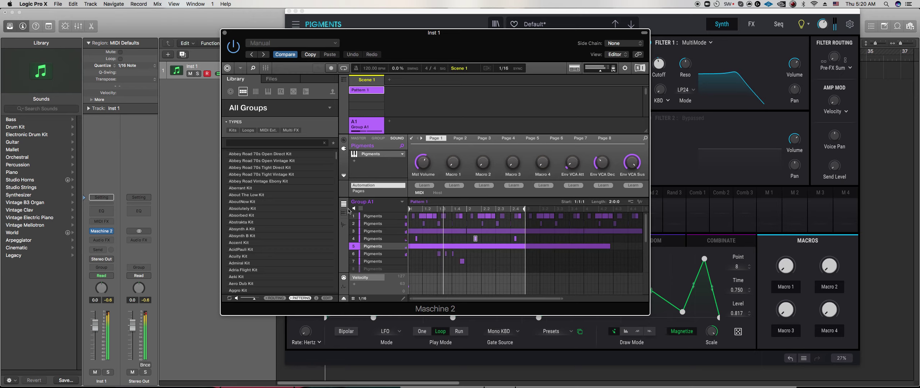
- Examine the sixth sound's notes and velocities in keyboard view
mouse_move(401, 256)
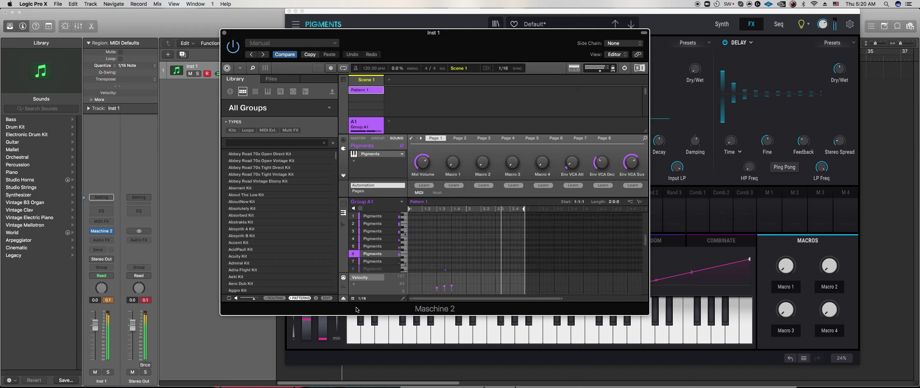
scroll(388, 260, down, 2)
scroll(447, 258, down, 3)
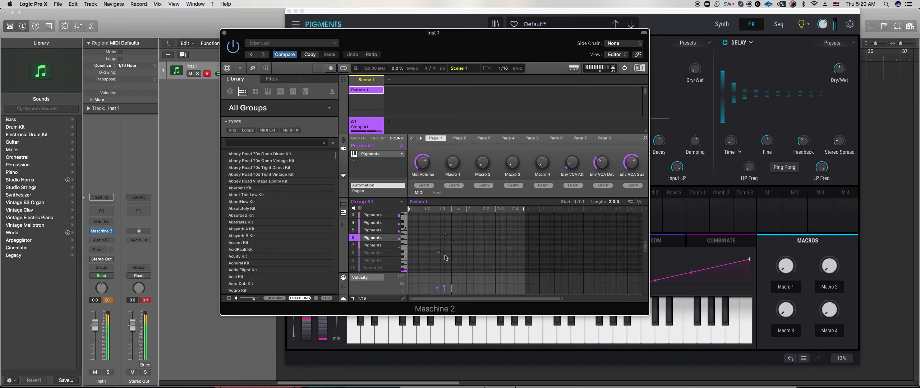
mouse_move(452, 287)
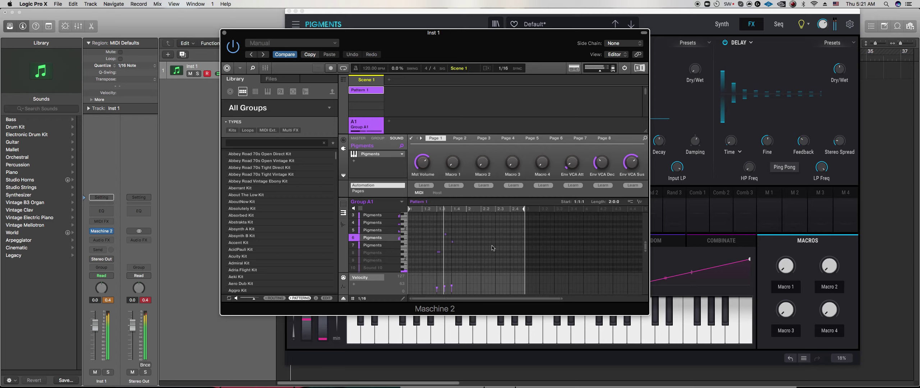
- On the eighth sound's Pigments Engine 1, adjust the unison voices and route Env 2 to the FM amount at 0.46
click(370, 254)
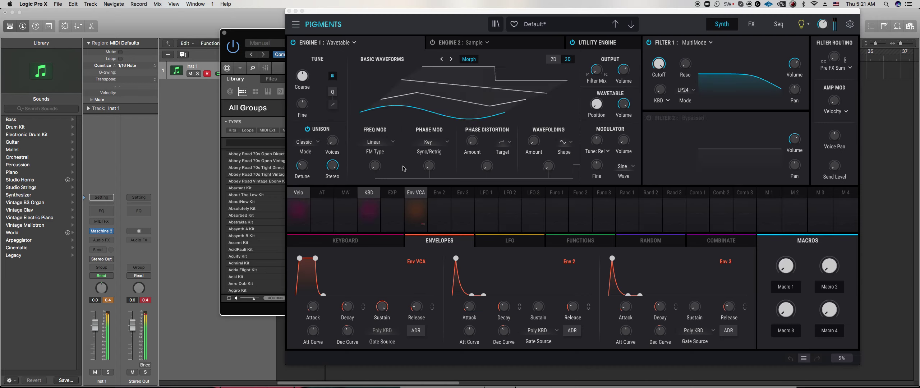
drag(332, 141, 333, 137)
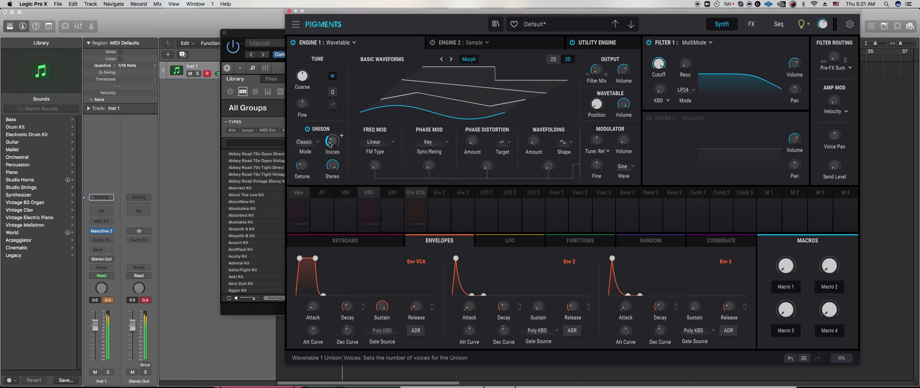
click(436, 191)
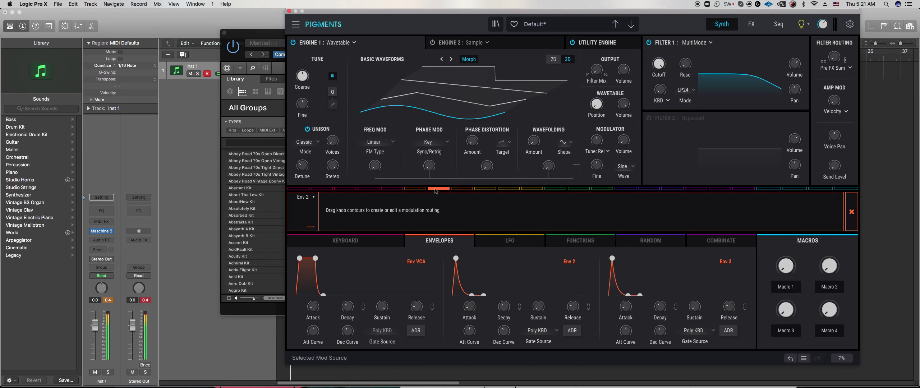
drag(375, 163, 374, 147)
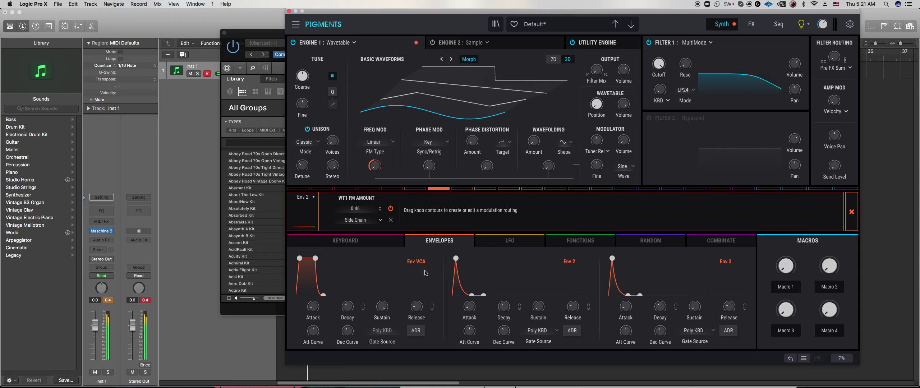
- Reduce the attack of Env 2 and Env VCA to minimum and lengthen the Env VCA release slightly
drag(470, 307, 470, 319)
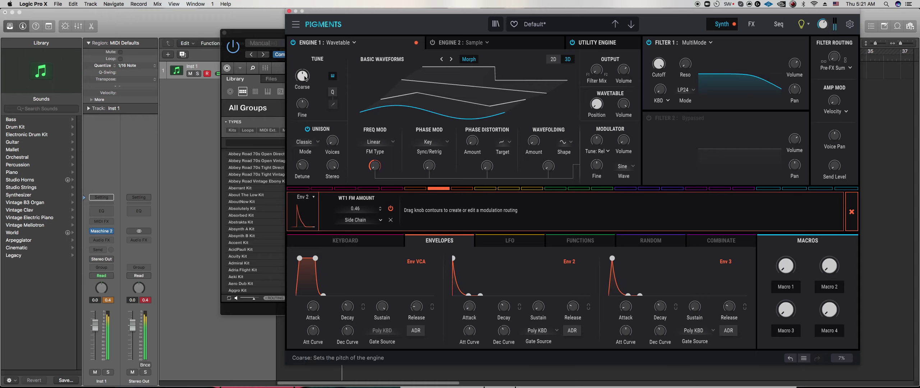
drag(418, 307, 418, 300)
drag(313, 307, 313, 318)
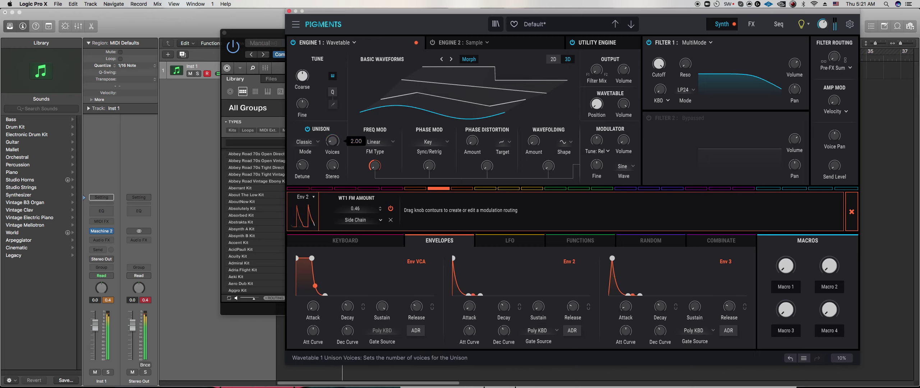
- Bring Maschine forward, review all sounds' pattern events in group view and return to keyboard view
click(261, 40)
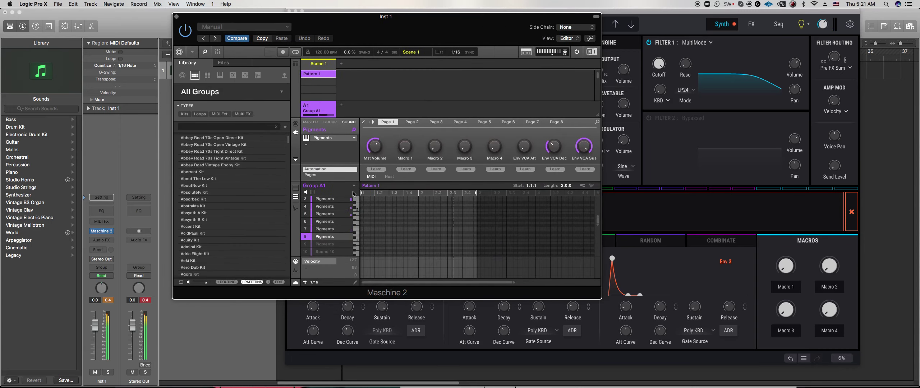
click(296, 188)
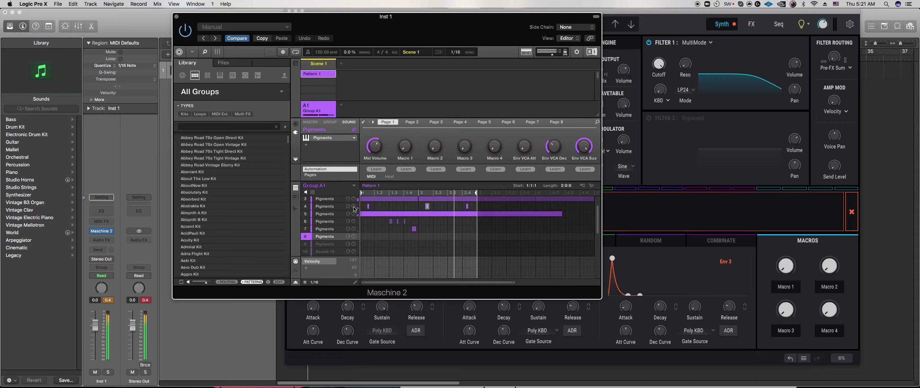
scroll(334, 213, up, 2)
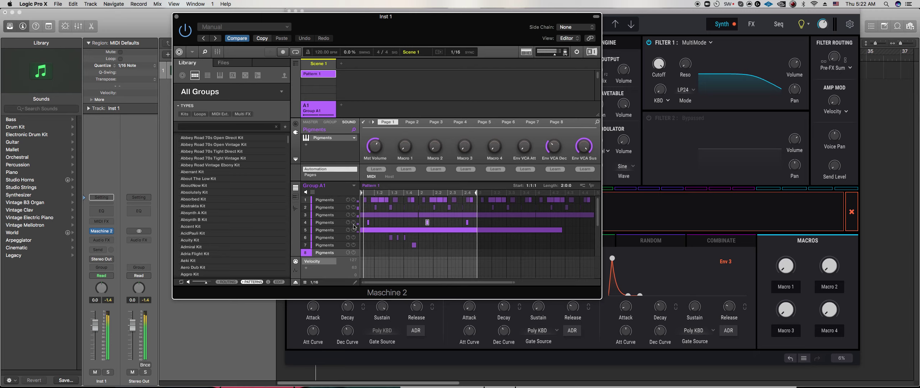
click(296, 197)
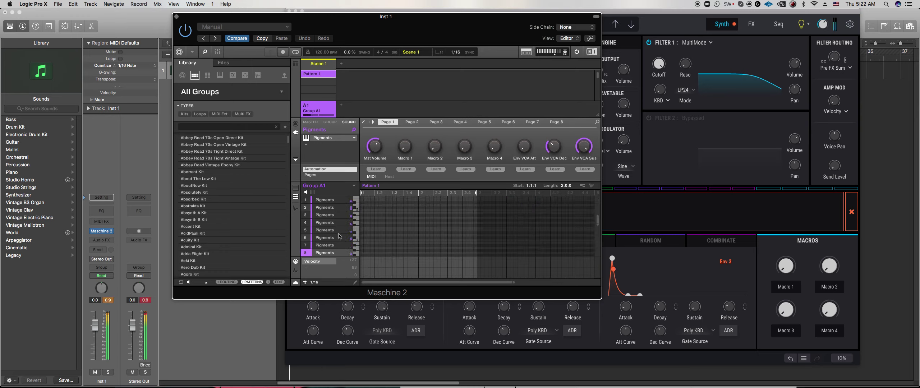
- Reopen the eighth sound's Pigments window, lengthen the Env VCA release and adjust Engine 1's coarse tuning
click(363, 122)
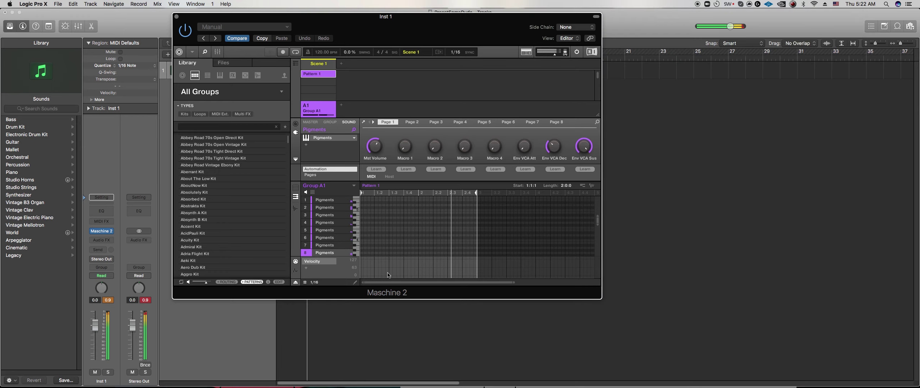
click(364, 122)
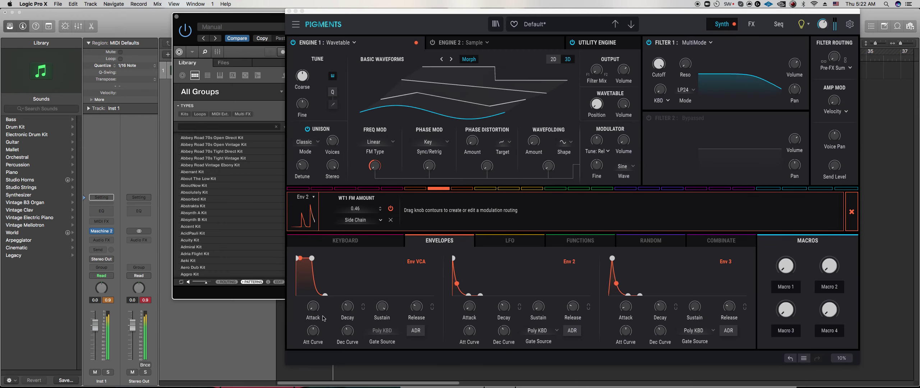
drag(417, 308, 416, 303)
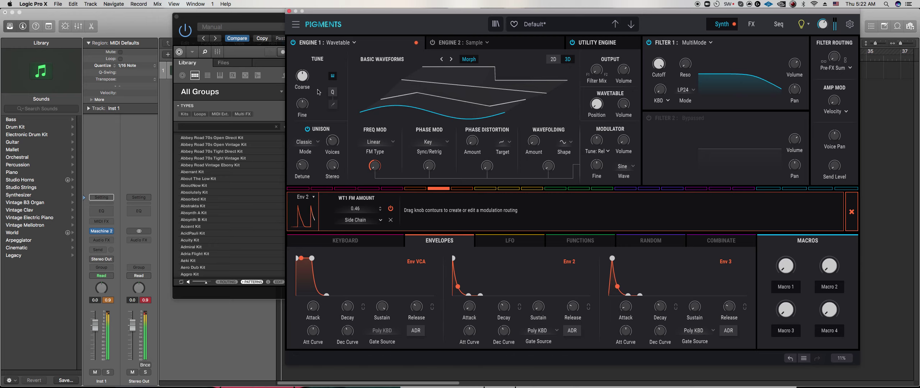
drag(303, 77, 302, 78)
mouse_move(504, 306)
- Replace the delay in FX A with Distortion, lower its dry/wet mix and set its drive to 13.5 dB
click(752, 25)
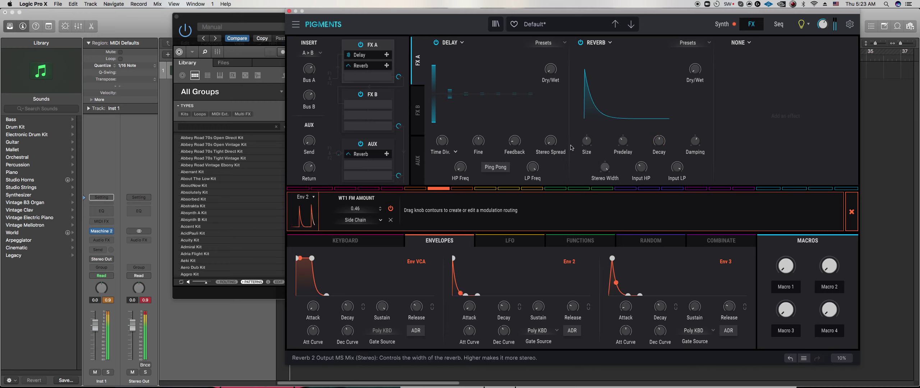
click(456, 48)
click(466, 148)
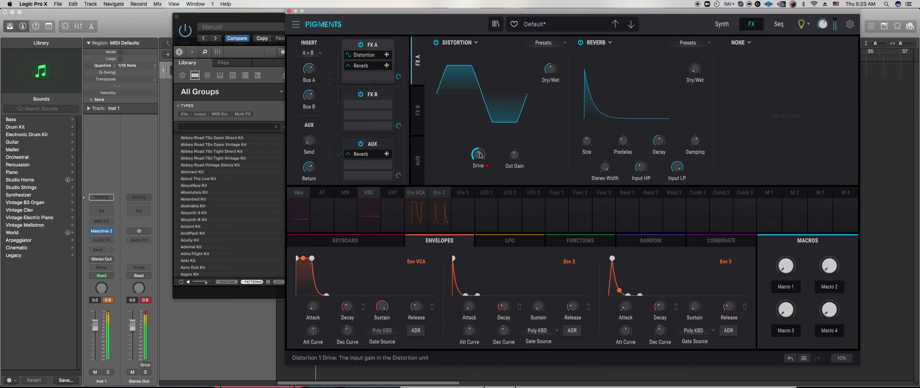
drag(552, 70, 551, 79)
drag(480, 155, 479, 160)
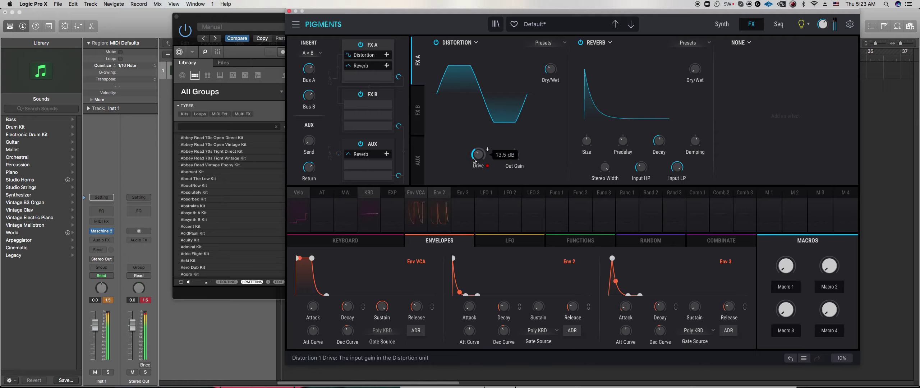
- Set the Env 2 decay to 107 ms and lower the Env VCA sustain
mouse_move(504, 309)
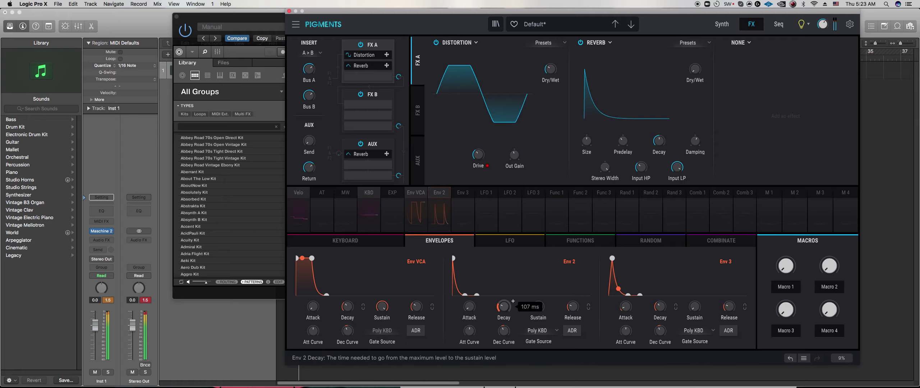
mouse_move(391, 301)
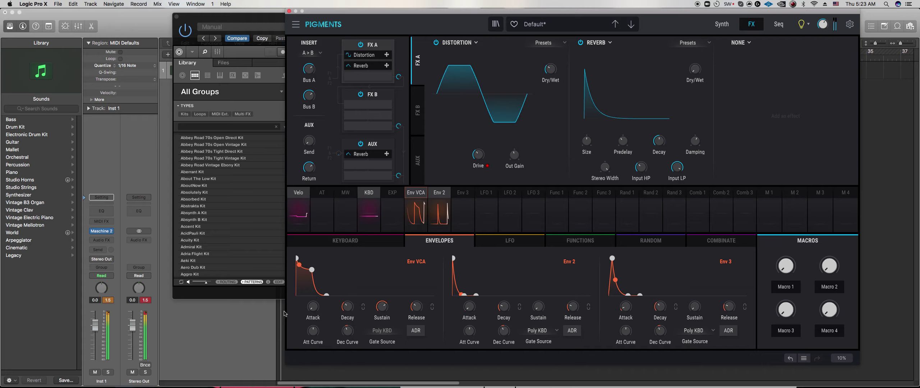
- Bring Maschine forward and delete the stray note between the eighth sound's recorded hits around the start of bar 2
click(264, 296)
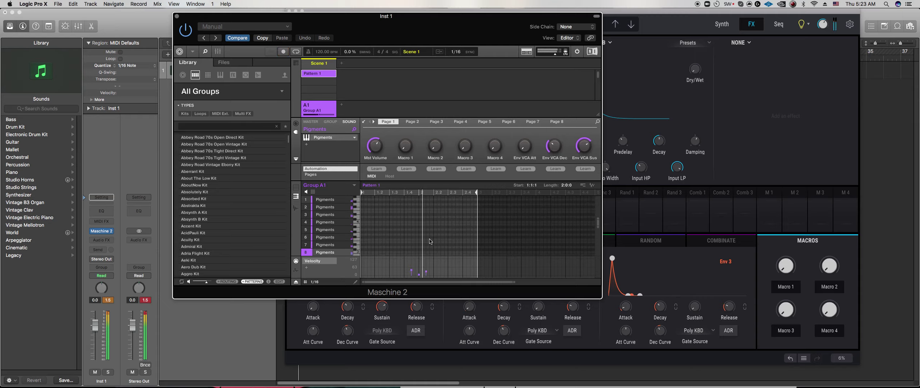
scroll(428, 244, down, 6)
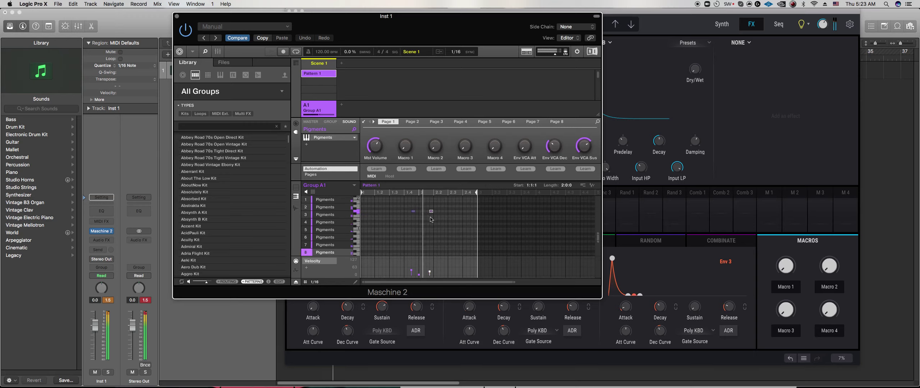
drag(426, 216, 411, 203)
click(419, 206)
key(Delete)
- Add same-pitch notes for the eighth sound at the start of bar 2 and on its following off-beats
click(425, 212)
click(442, 211)
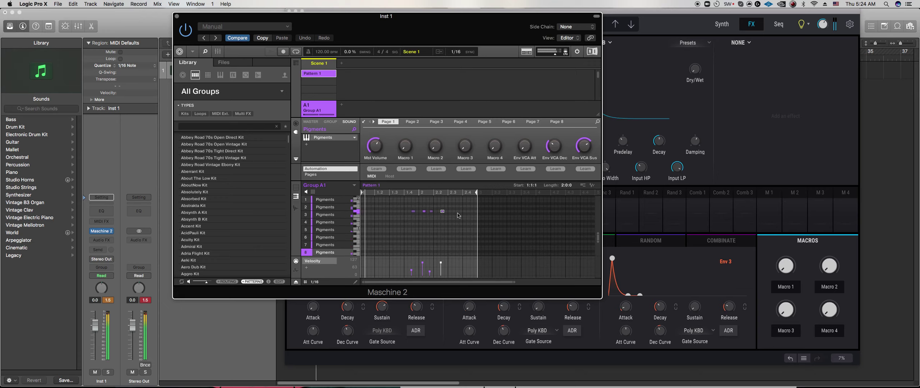
click(473, 211)
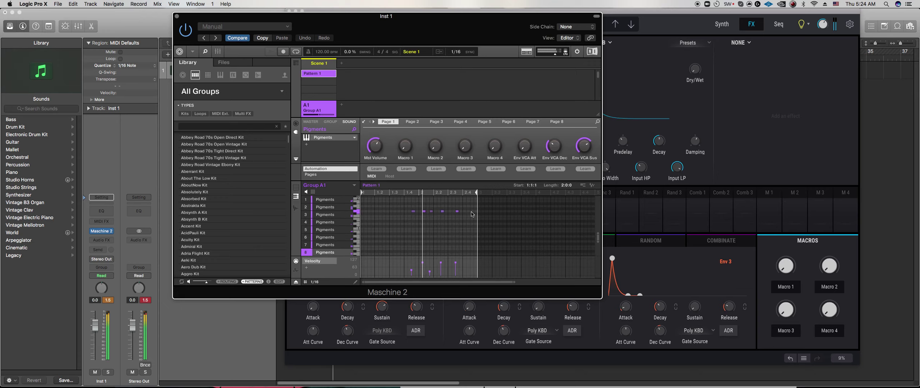
- Add same-pitch notes for the eighth sound on the off-beats of the first three beats of bar 1
click(369, 211)
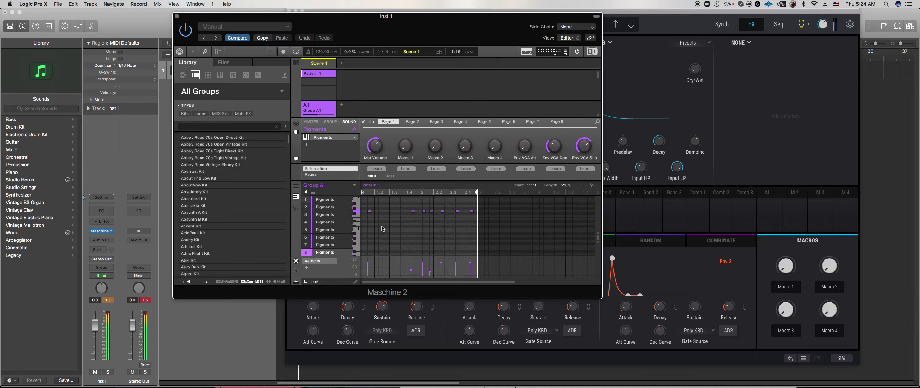
click(383, 214)
drag(384, 213, 384, 212)
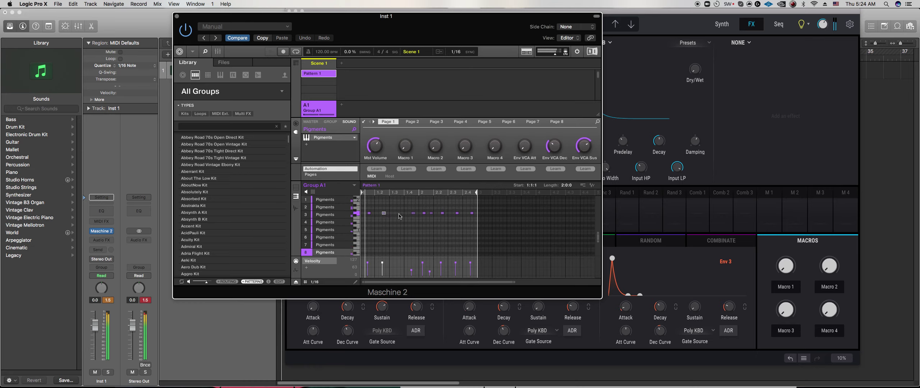
click(399, 214)
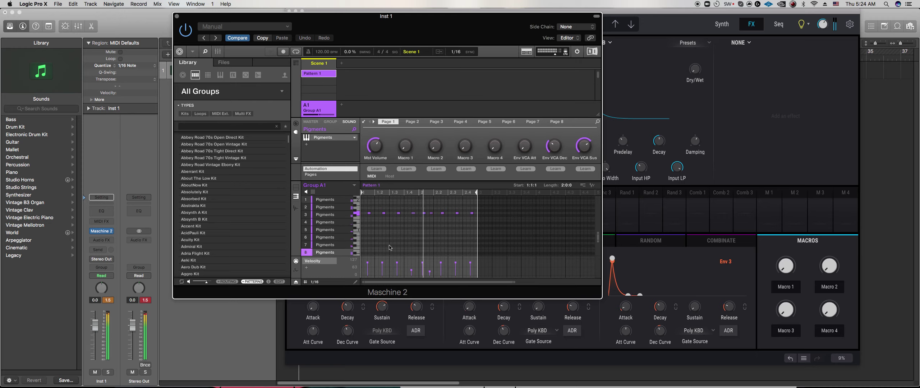
- Nudge the bar 1 third-beat note slightly forward in time and add another same-pitch note just before it
drag(398, 214, 400, 215)
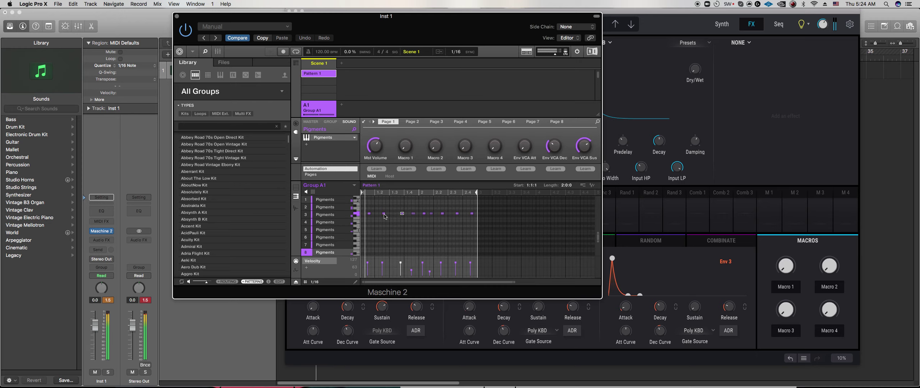
click(395, 213)
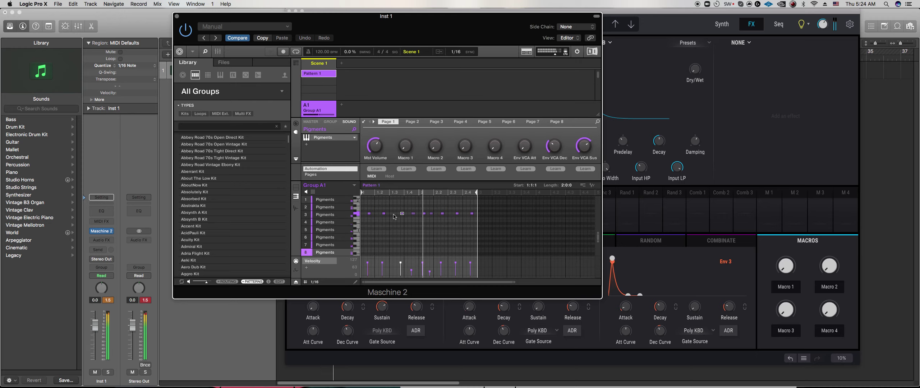
click(395, 213)
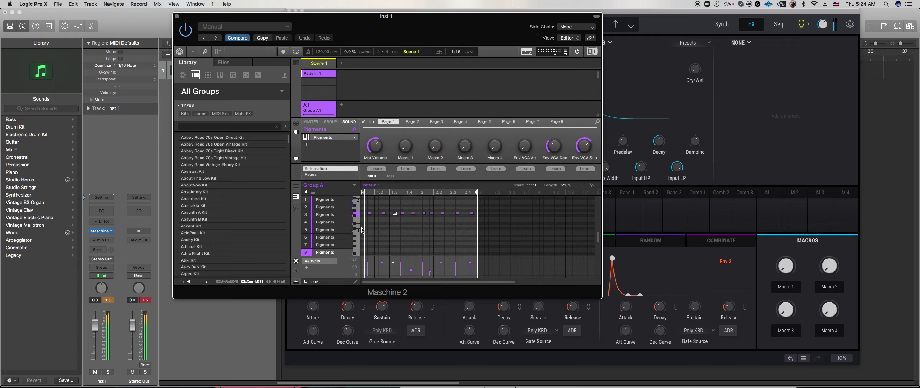
scroll(341, 232, down, 1)
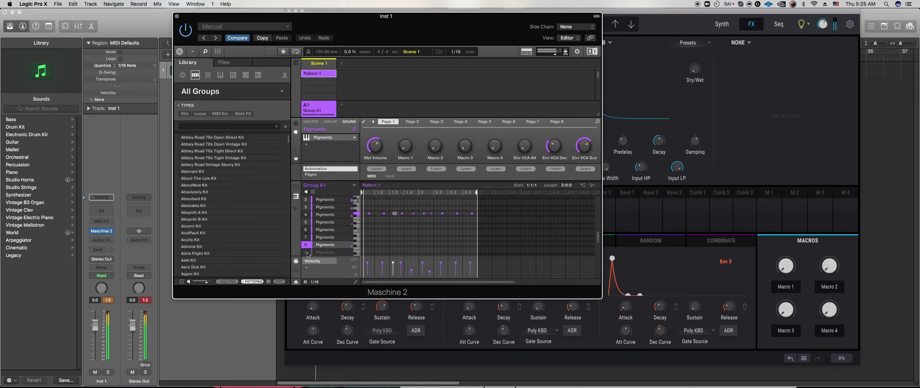
- Load Pigments in the ninth sound slot and choose the Drum Transients wavetable from the Transform category for Engine 1
click(339, 253)
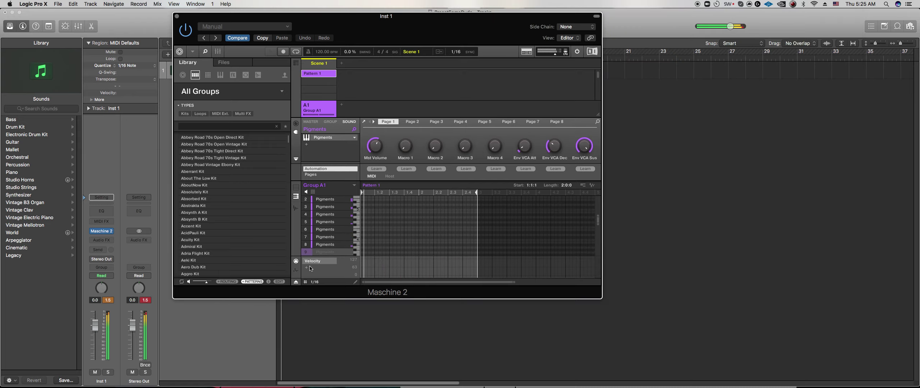
click(364, 122)
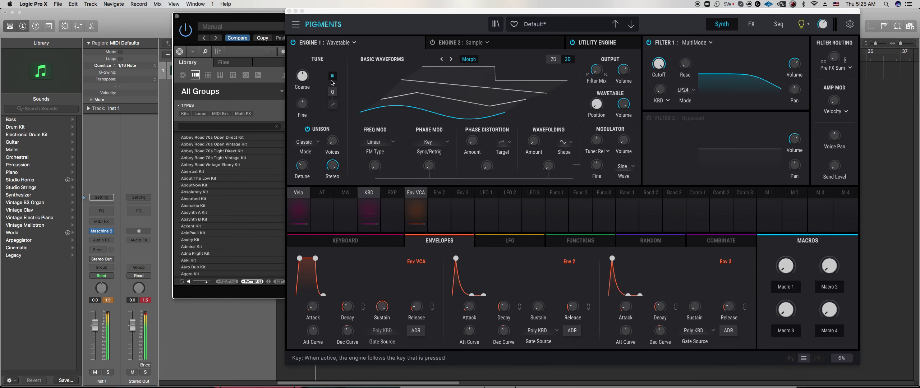
click(390, 59)
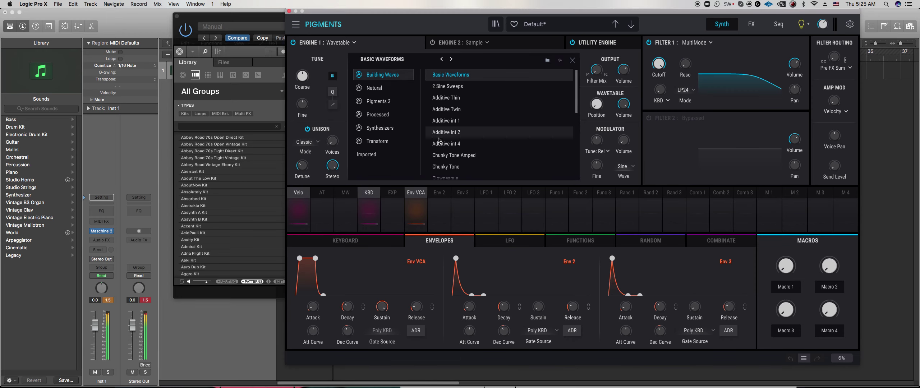
click(390, 142)
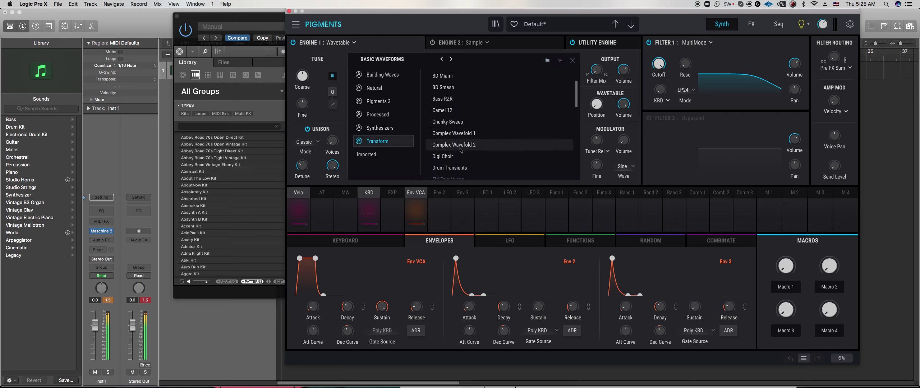
scroll(456, 162, down, 3)
click(456, 163)
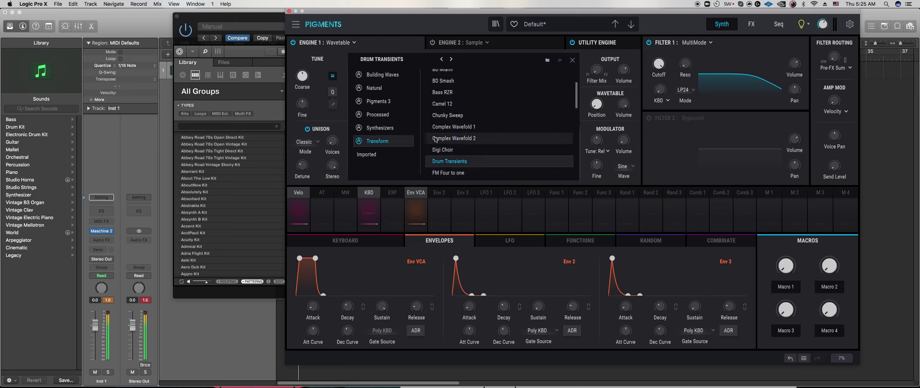
click(572, 60)
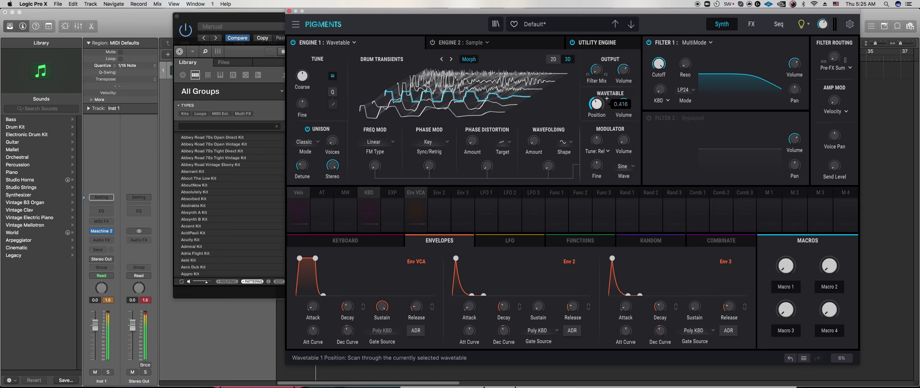
- View the wavetable in 2D, raise its position past the middle and add some frequency modulation
click(554, 60)
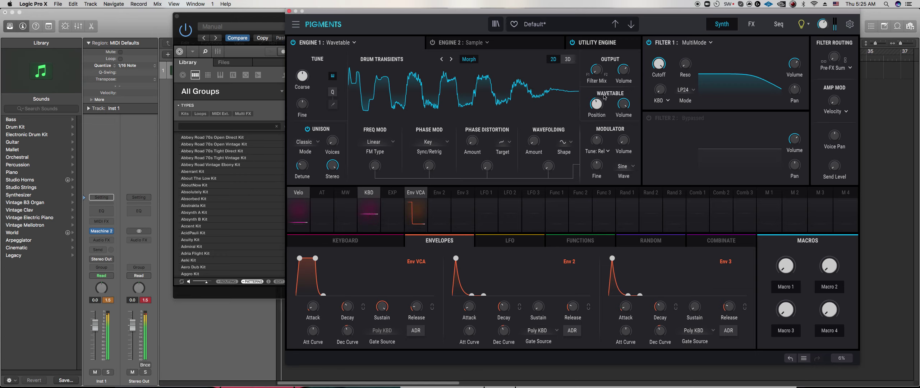
drag(598, 98, 607, 98)
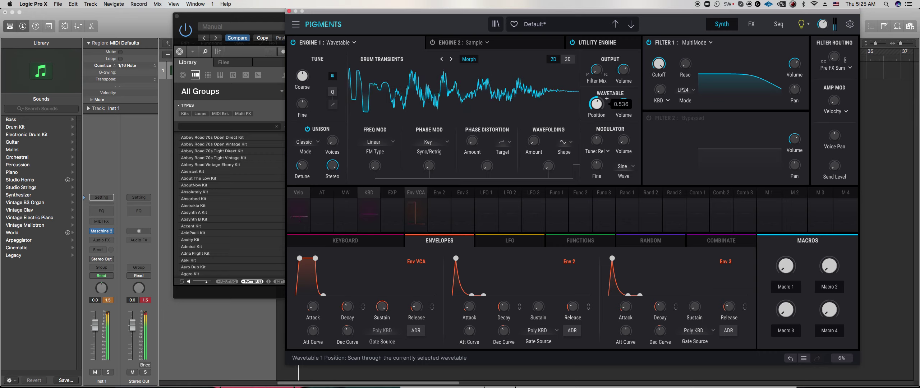
drag(386, 162, 375, 147)
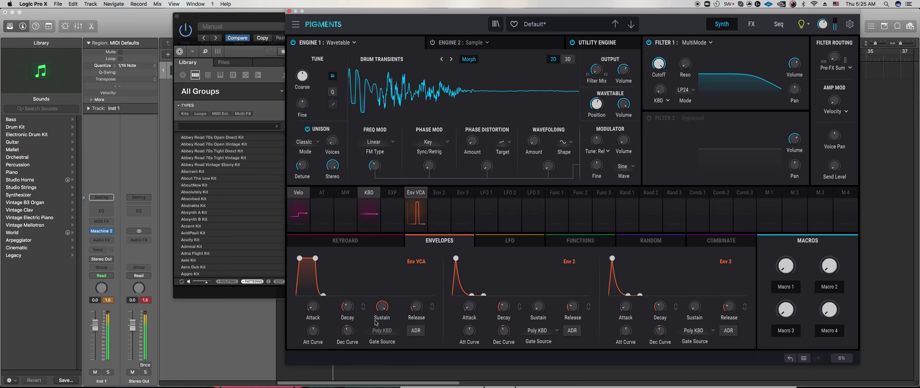
- Lengthen the Env VCA release slightly and set the Engine 1 modulator wave to White Noise
drag(415, 308, 413, 306)
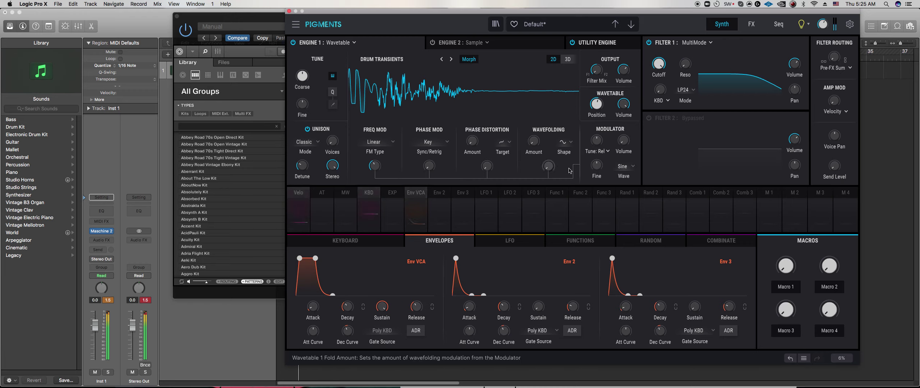
click(630, 171)
click(631, 220)
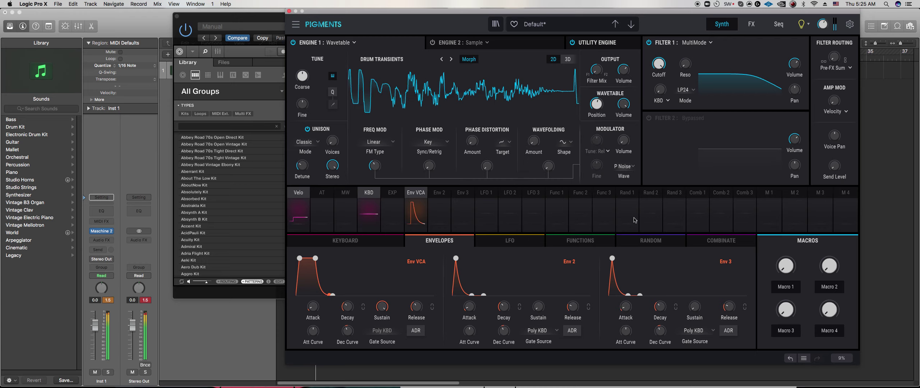
click(625, 167)
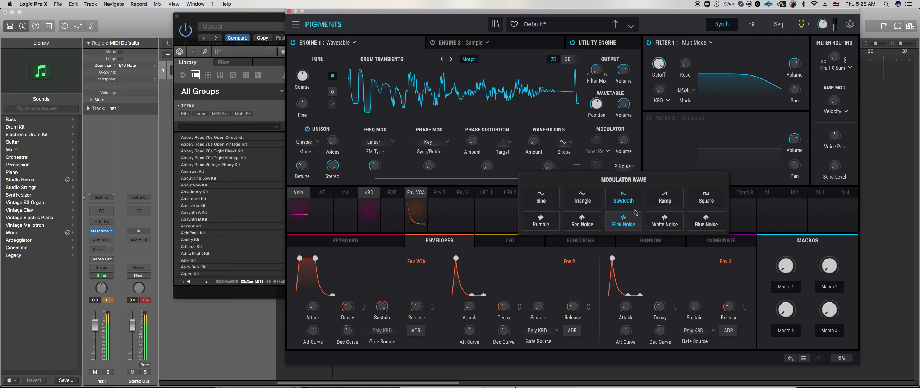
click(666, 221)
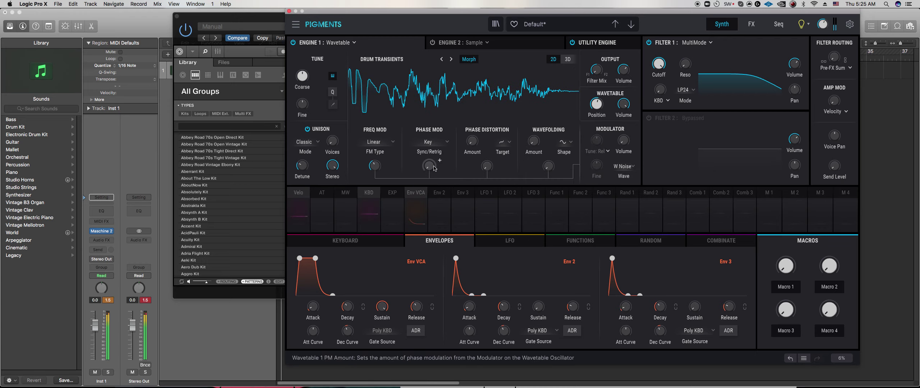
- Raise the modulator-driven phase distortion and wavefolding, set the fold shape to 3 and choose a different phase distortion target
drag(487, 167, 499, 160)
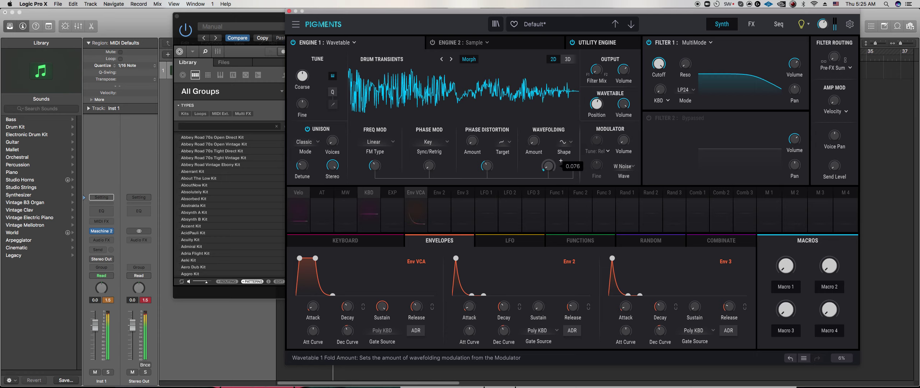
drag(549, 166, 534, 136)
click(564, 143)
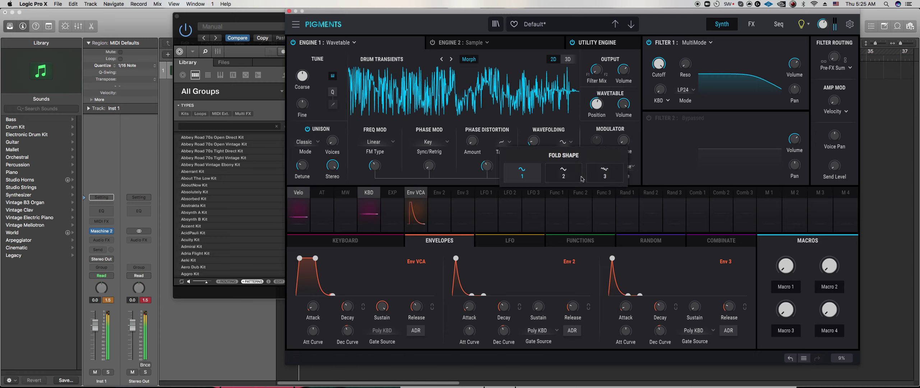
click(606, 173)
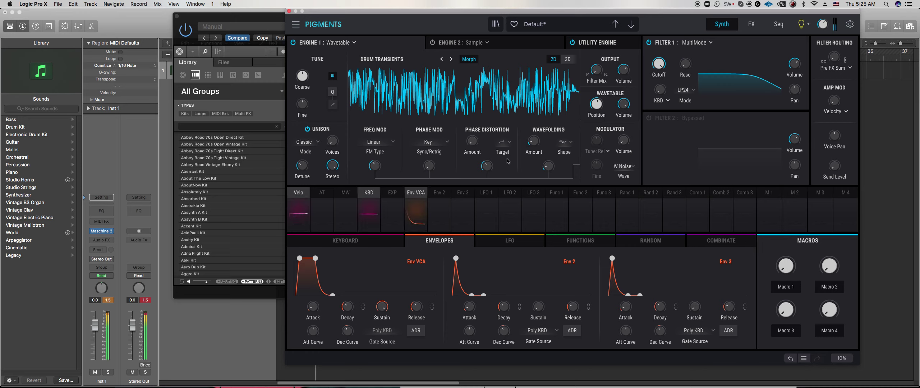
click(505, 142)
click(491, 163)
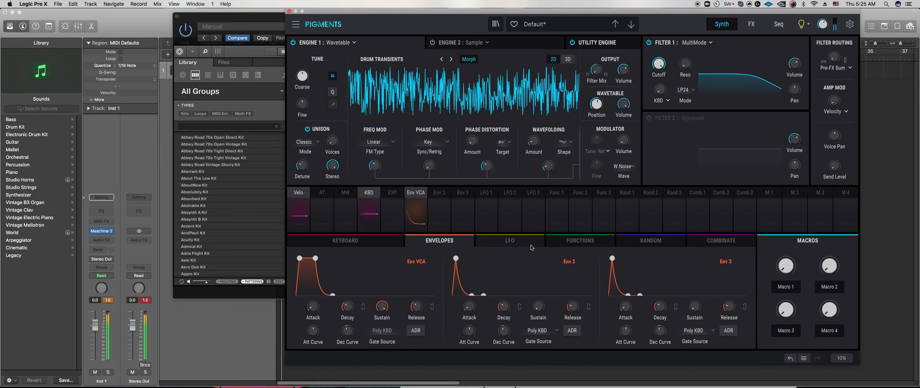
- Shape Env VCA with a minimal attack, lower sustain and short release, and raise the unison voices
drag(313, 307, 315, 324)
drag(382, 306, 392, 301)
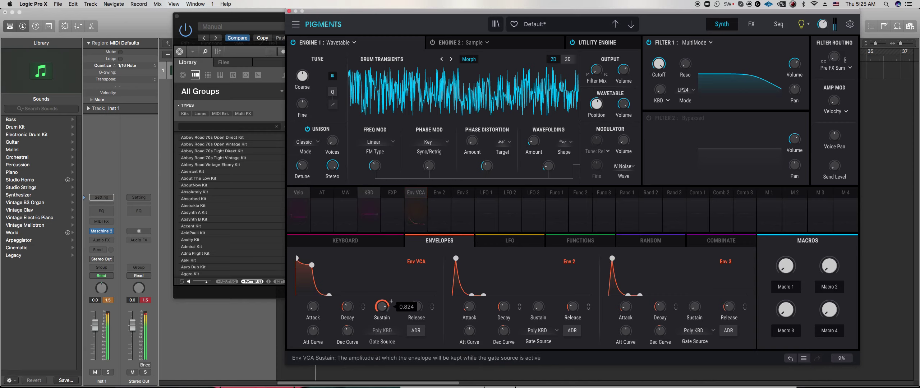
drag(416, 308, 420, 311)
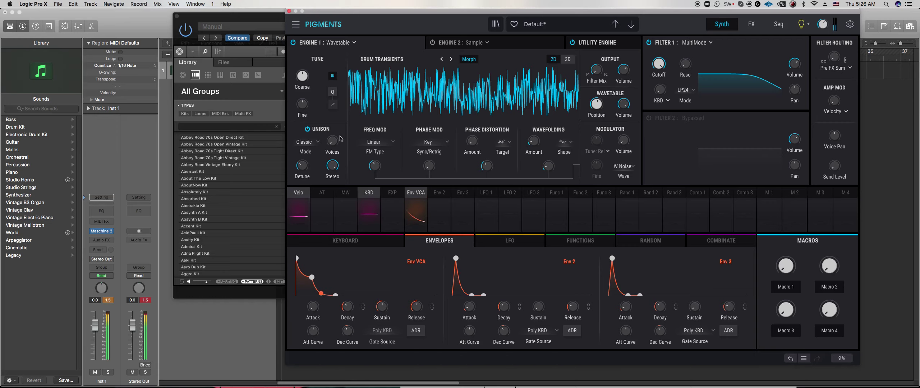
drag(382, 306, 382, 312)
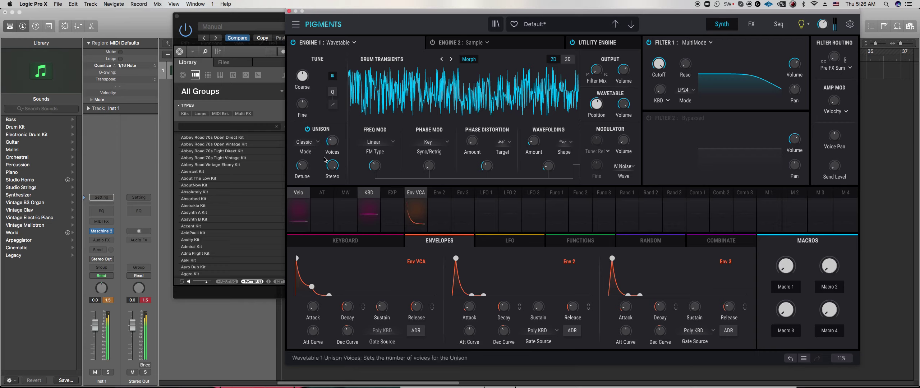
- Try a much lower coarse tuning on Engine 1 and reset it
drag(302, 75, 302, 103)
scroll(303, 76, down, 10)
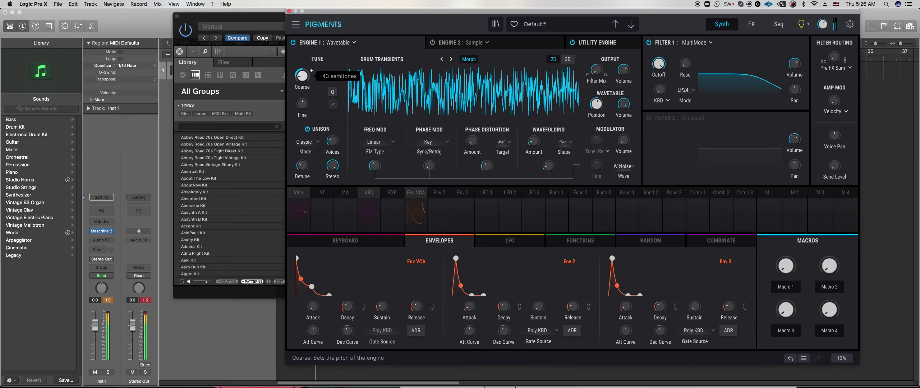
double_click(304, 77)
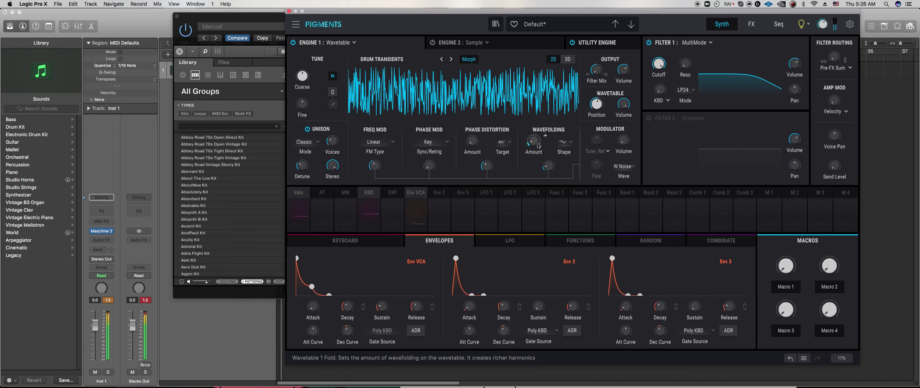
- Bring the wavefolding amount and the modulator amounts for wavefolding and phase distortion down to almost zero
drag(549, 166, 549, 168)
scroll(487, 166, up, 2)
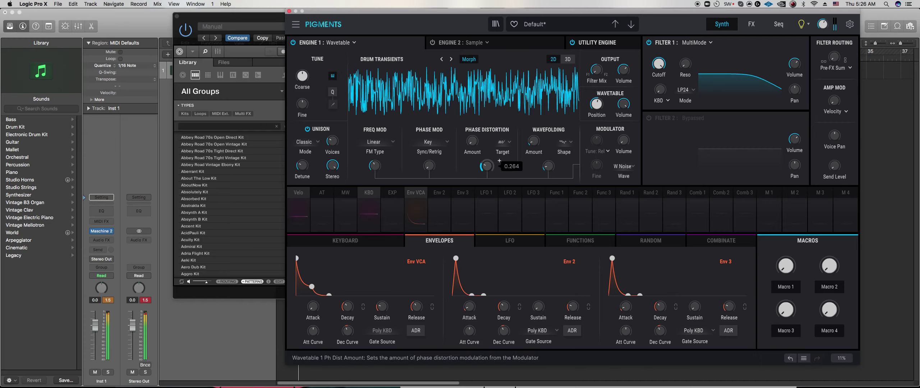
scroll(500, 160, down, 1)
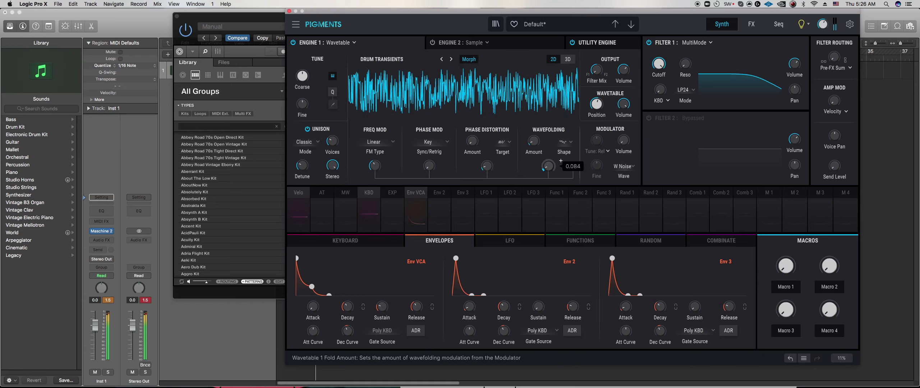
drag(548, 166, 549, 173)
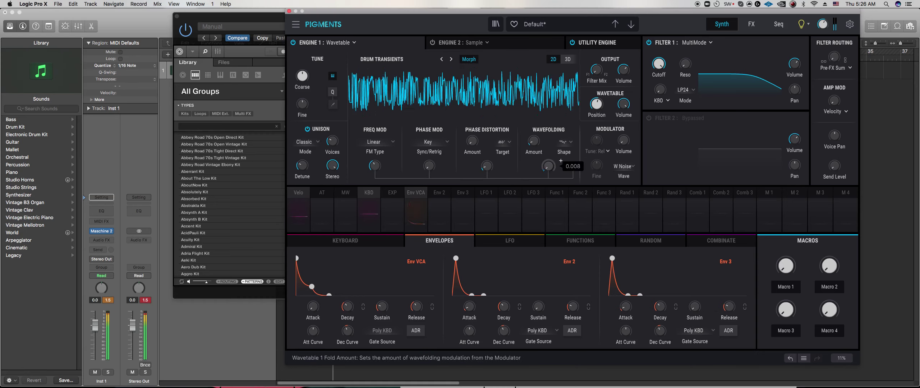
drag(535, 145, 534, 151)
drag(488, 167, 488, 170)
scroll(312, 71, down, 12)
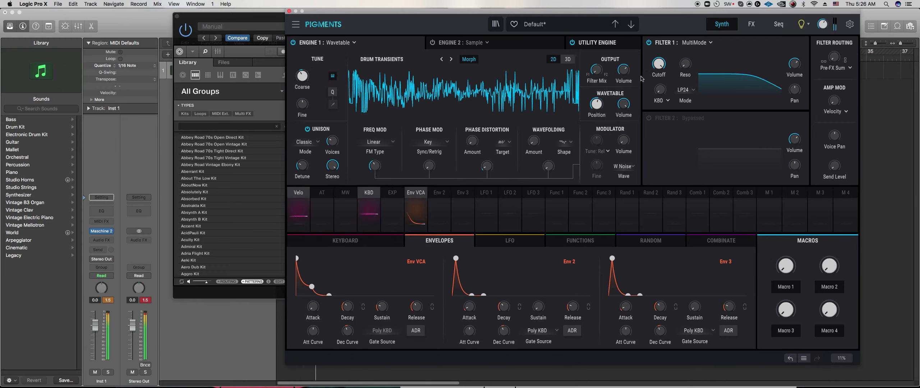
- Try a higher resonance with a lower cutoff on Filter 1 and remove the resonance again
mouse_move(694, 59)
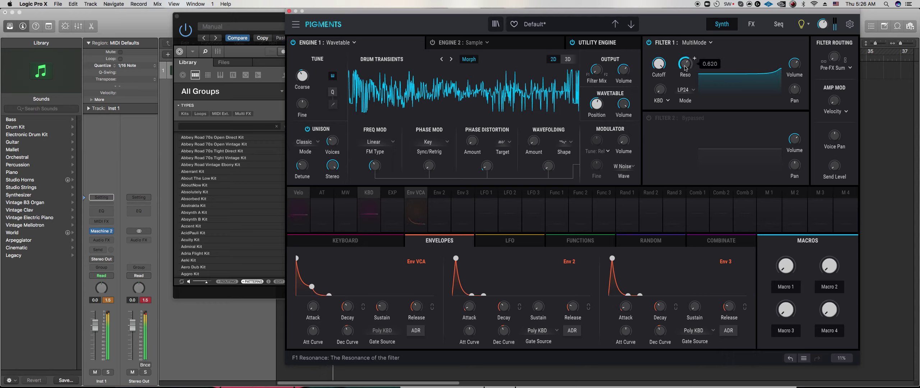
scroll(668, 58, up, 3)
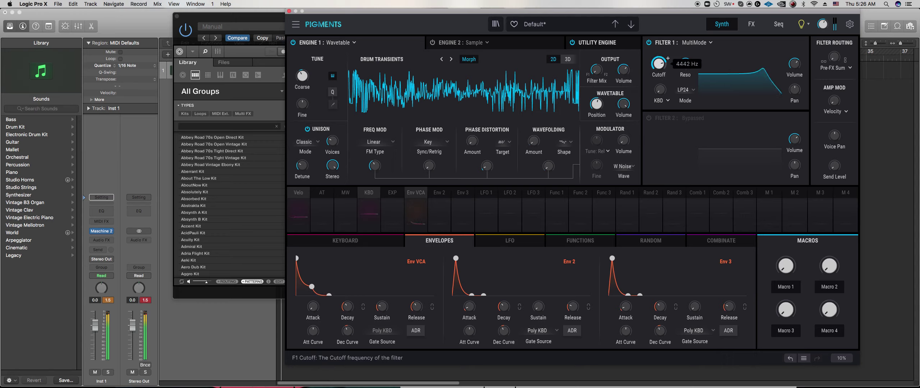
drag(685, 64, 685, 73)
- Try the HP36 mode on Filter 1, settle on LP36 and lower the cutoff to about 23.6 Hz
click(687, 91)
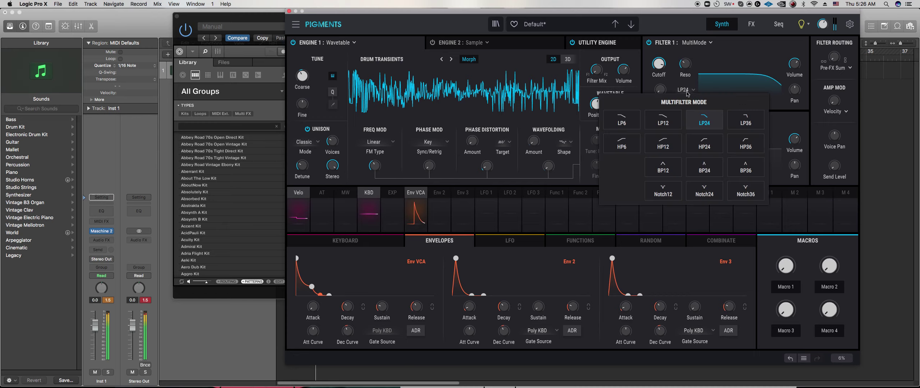
click(749, 149)
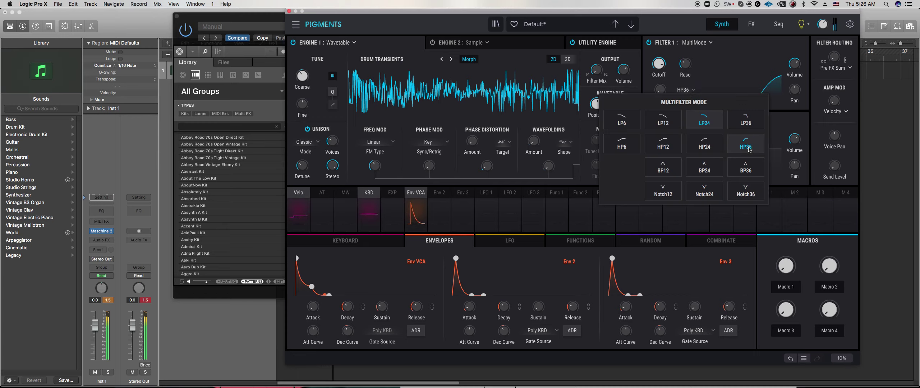
scroll(667, 58, down, 3)
drag(659, 64, 658, 72)
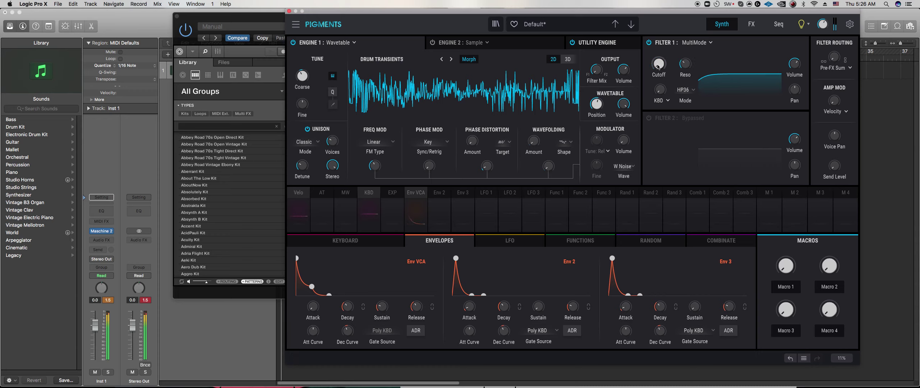
click(692, 103)
click(705, 119)
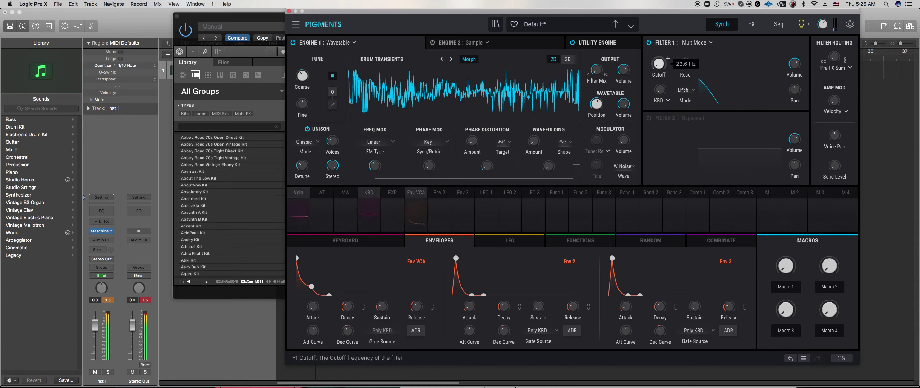
- Modulate the Filter 1 cutoff from Env 2 by 0.97, and raise that envelope's release and sustain
scroll(572, 307, up, 3)
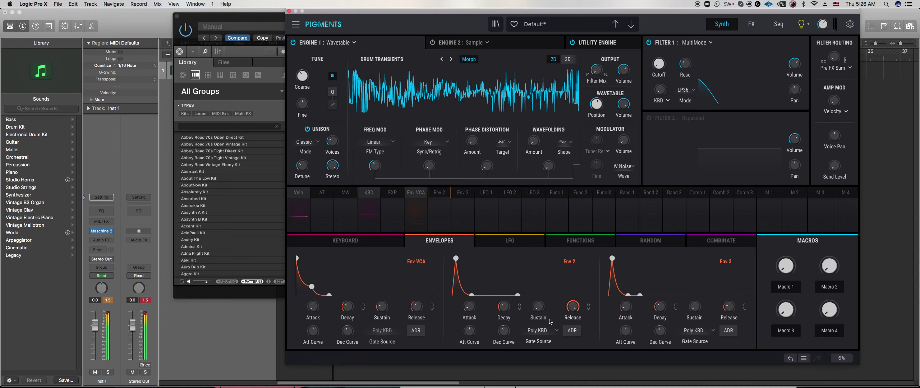
click(437, 210)
drag(653, 63, 659, 40)
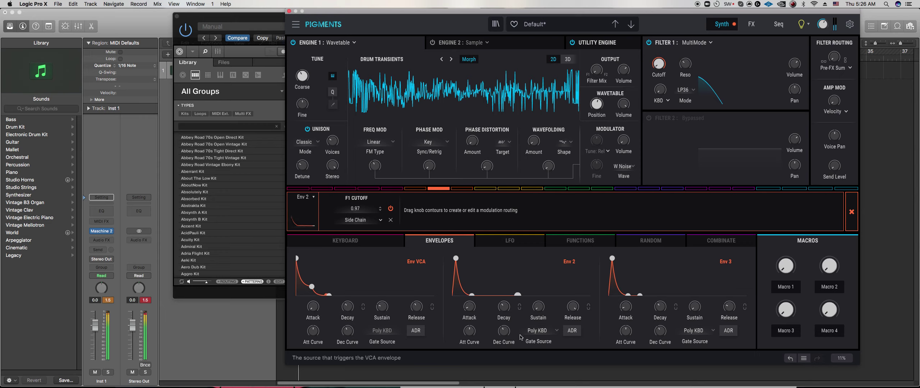
scroll(540, 311, up, 10)
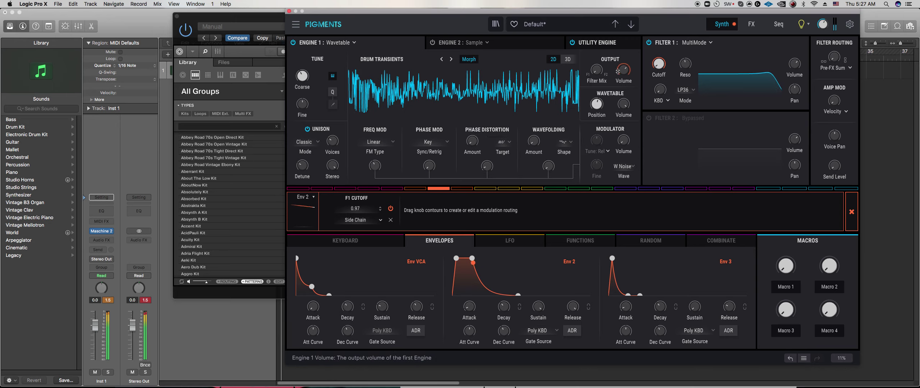
- Activate Engine 2 as a Wavetable engine and load the Drum Transients wavetable from the Transform category
click(512, 46)
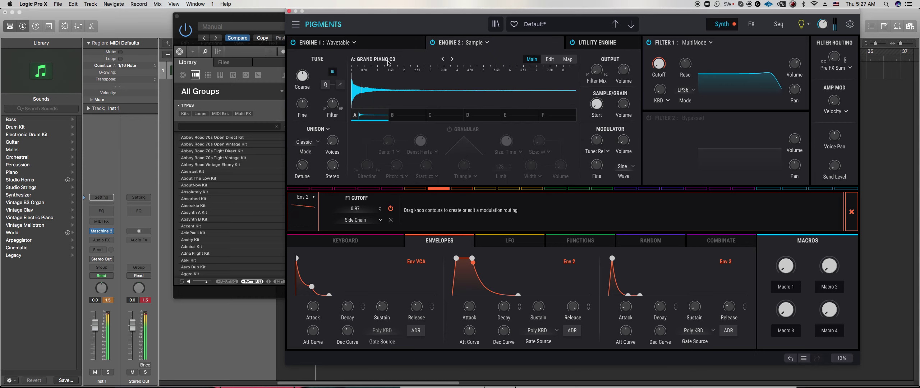
click(408, 64)
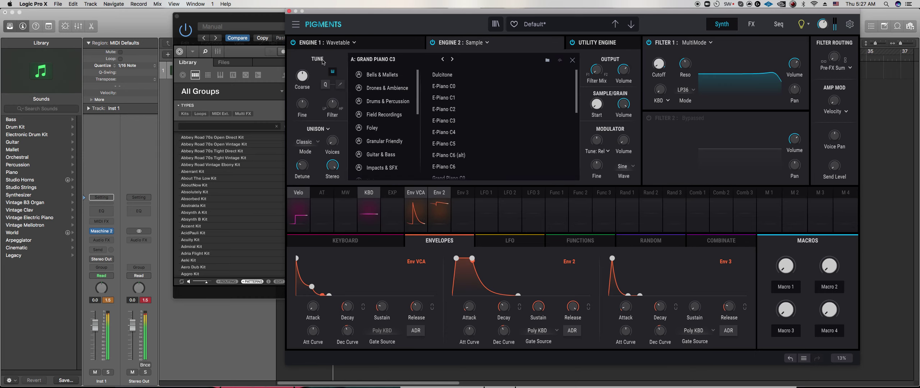
click(448, 45)
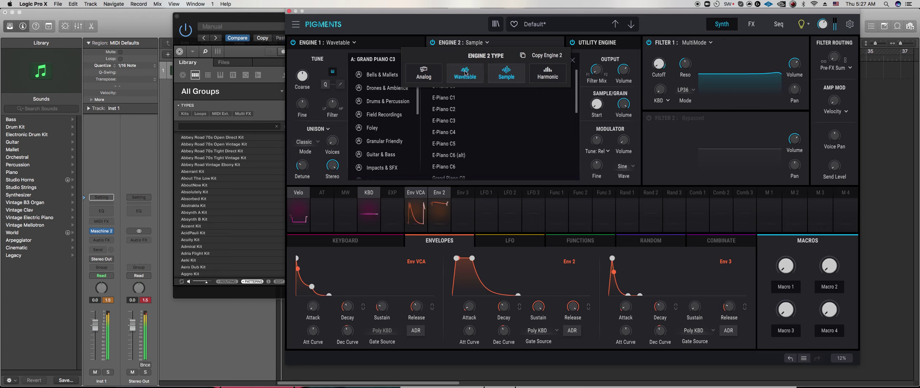
click(464, 55)
click(402, 67)
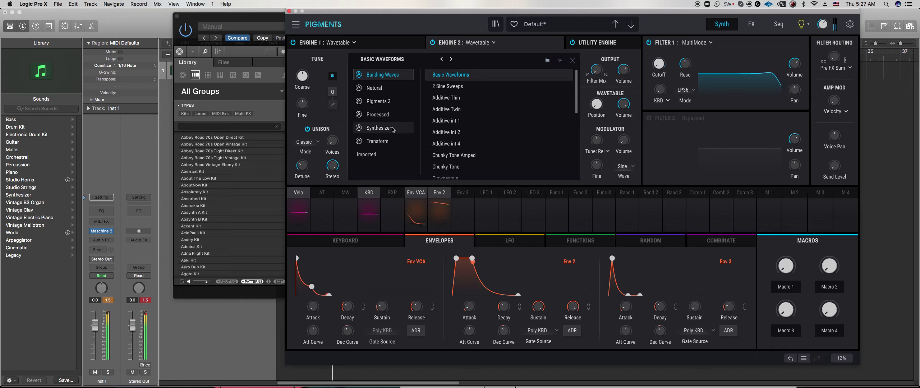
click(397, 145)
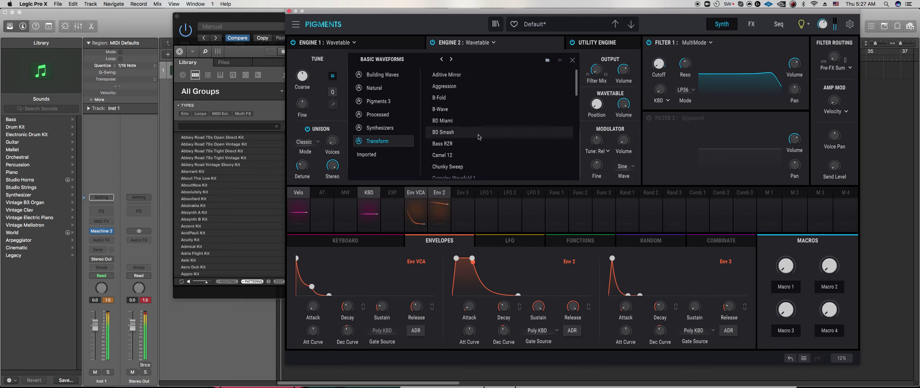
click(478, 174)
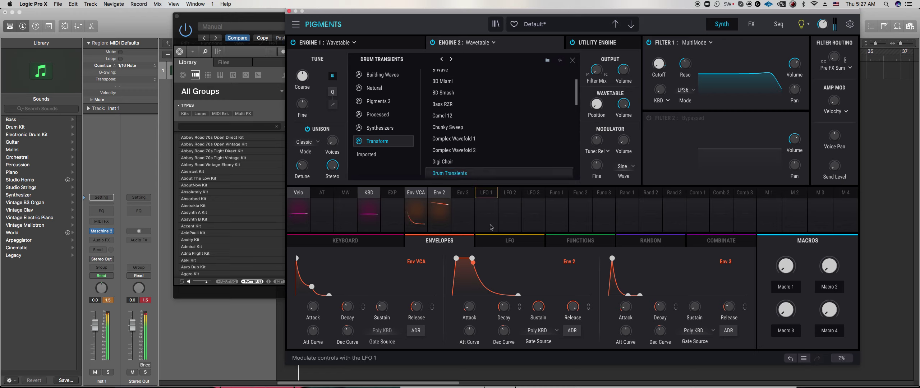
click(572, 60)
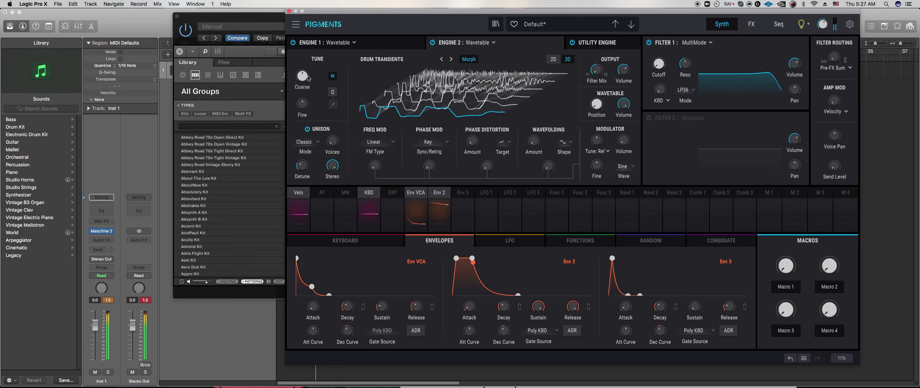
- Raise Engine 2's wavetable position and unison voices, and turn its output volume up to about 4.82 dB
mouse_move(598, 107)
mouse_down()
mouse_move(607, 99)
mouse_move(600, 97)
mouse_up()
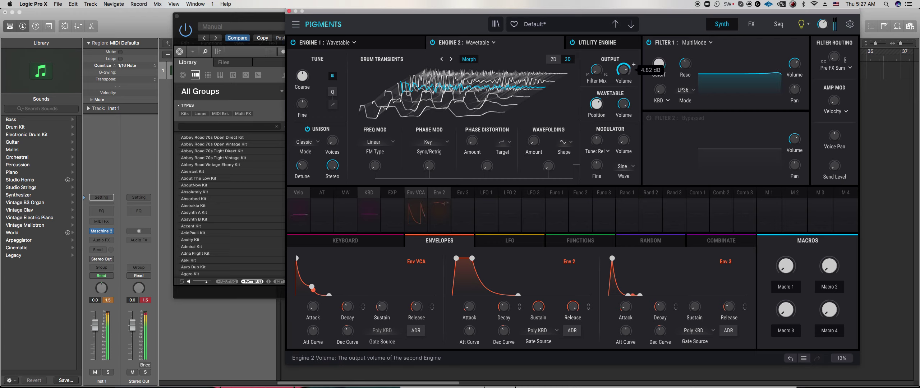
drag(624, 70, 625, 66)
click(562, 244)
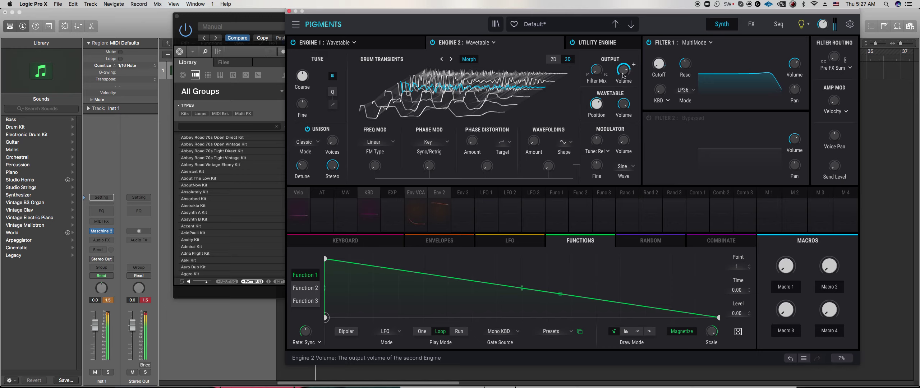
mouse_move(302, 77)
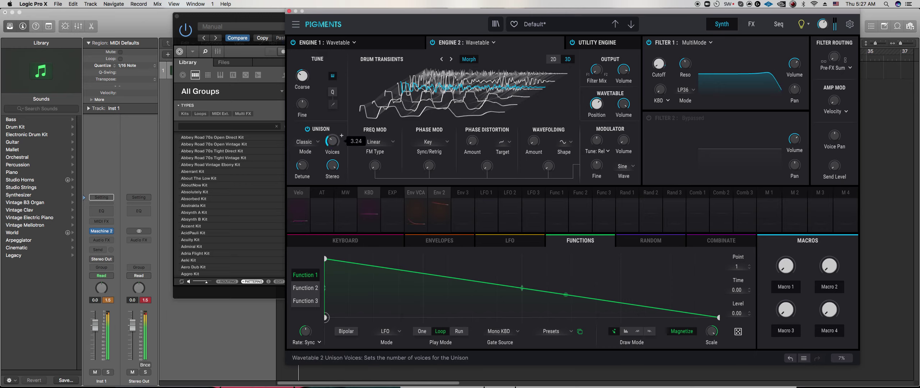
drag(332, 141, 333, 132)
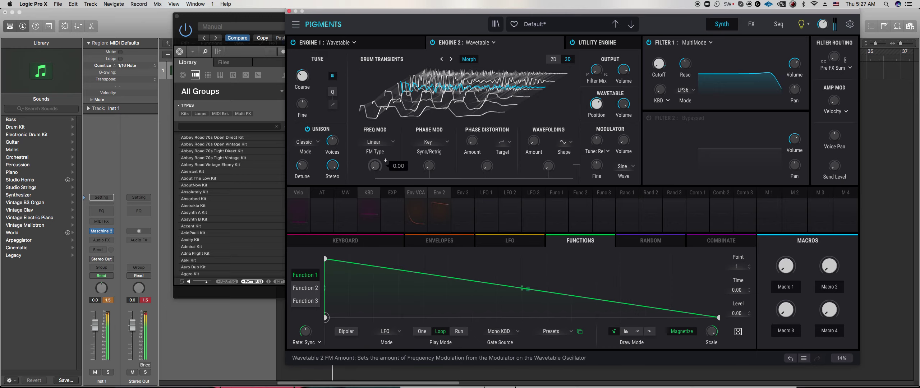
- Show the Engine 2 waveform in 2D, raise its wavefolding to about 1.06 and set the modulator wave to Sawtooth
click(553, 59)
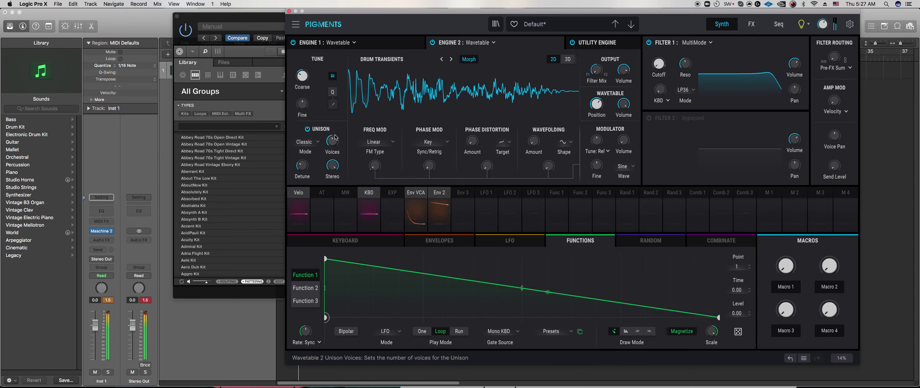
drag(534, 141, 545, 136)
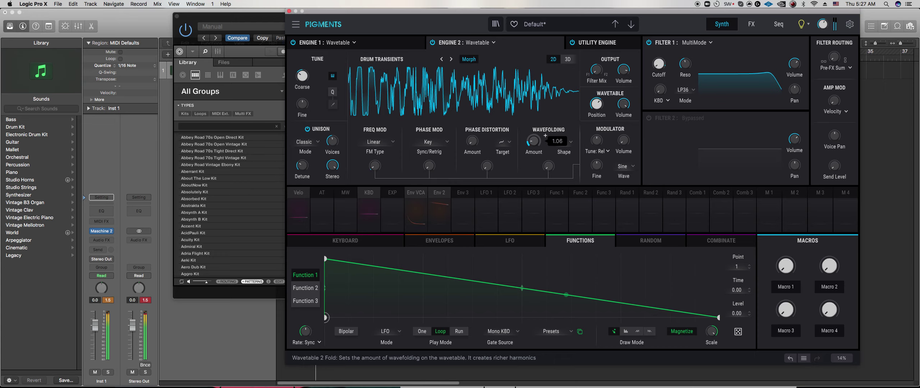
click(620, 168)
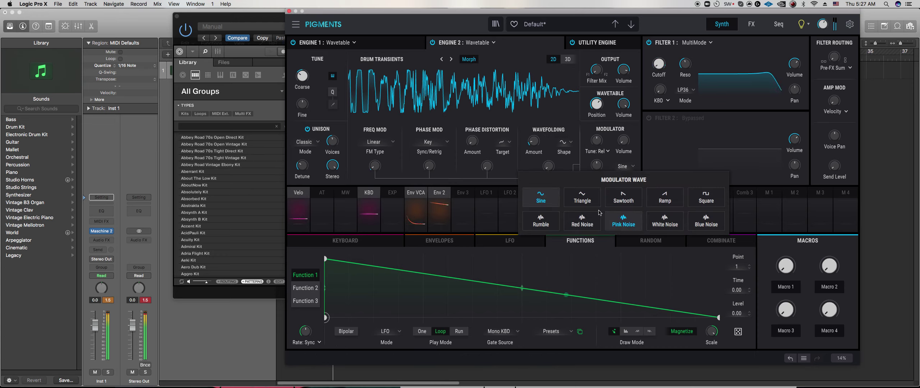
click(630, 197)
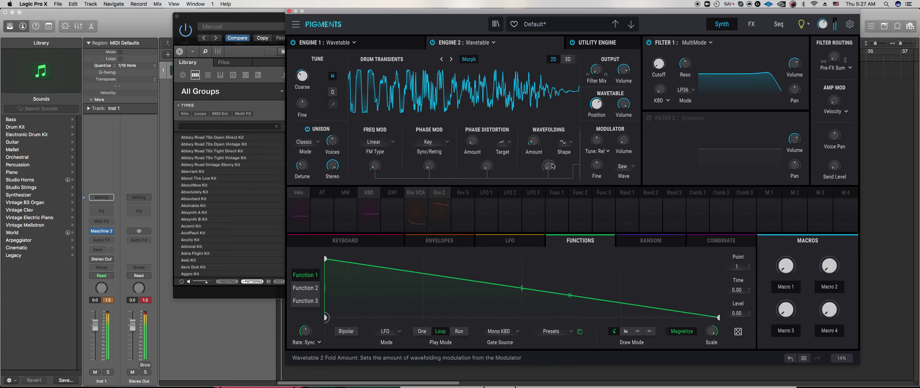
- Set Engine 2's phase distortion target to Fractalize and try small modulator amounts for phase distortion and phase modulation
click(505, 142)
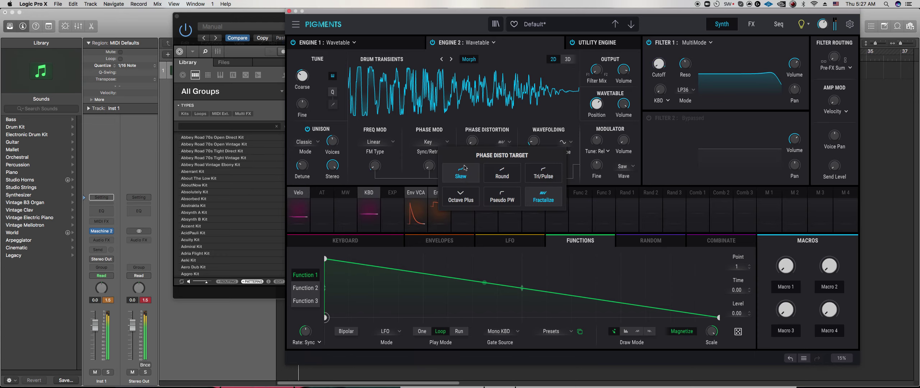
click(546, 200)
mouse_move(472, 142)
mouse_down()
mouse_move(484, 135)
mouse_move(473, 144)
mouse_up()
drag(490, 167, 490, 163)
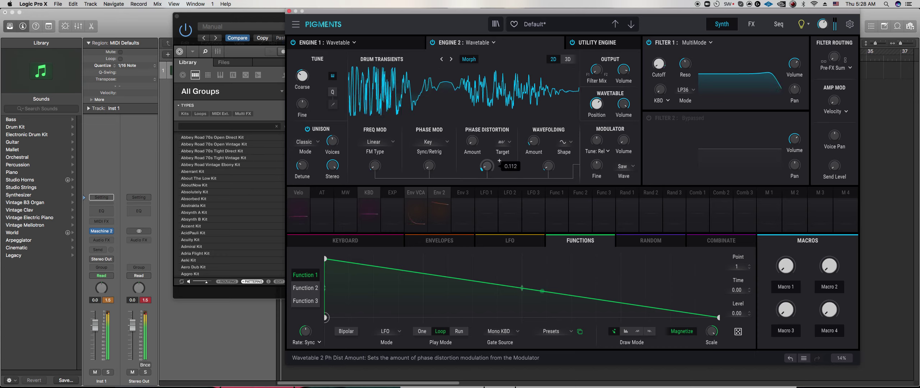
drag(491, 171, 490, 174)
drag(432, 168, 432, 164)
- Set Engine 2's wavefolding to about 1.20 with fold shape 3 and adjust its filter mix
mouse_move(546, 136)
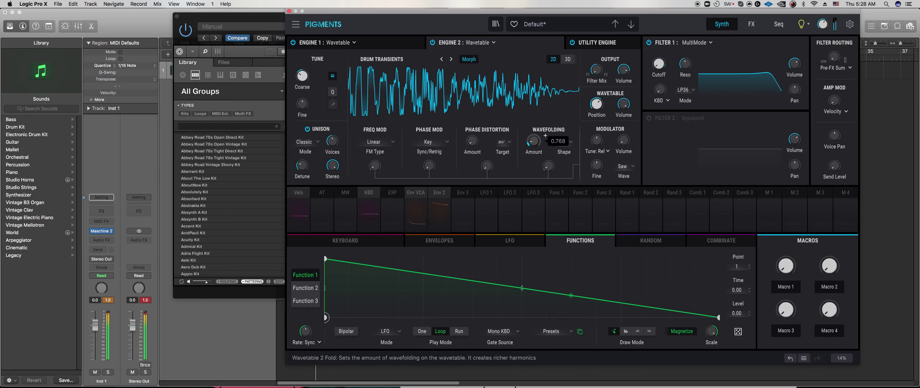
scroll(545, 135, up, 5)
scroll(545, 136, up, 3)
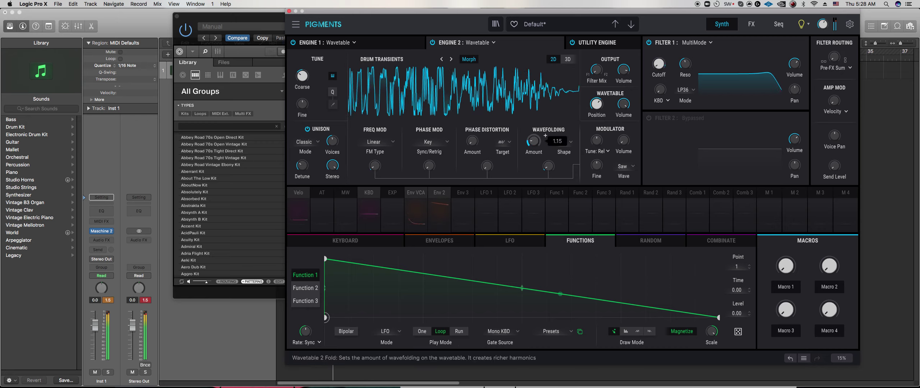
scroll(545, 136, up, 5)
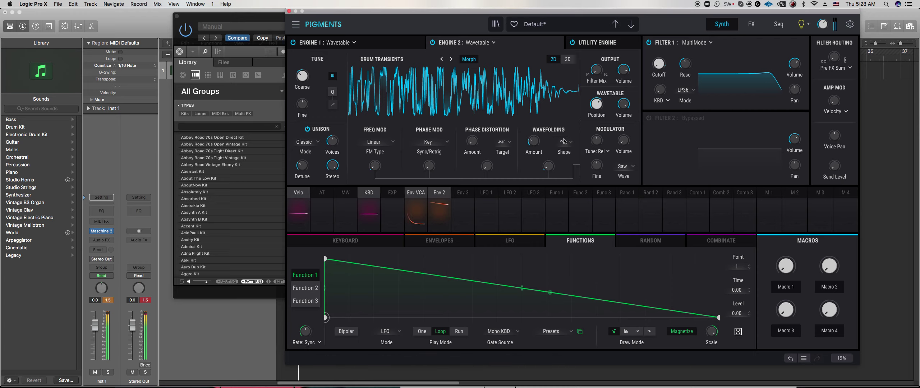
click(565, 144)
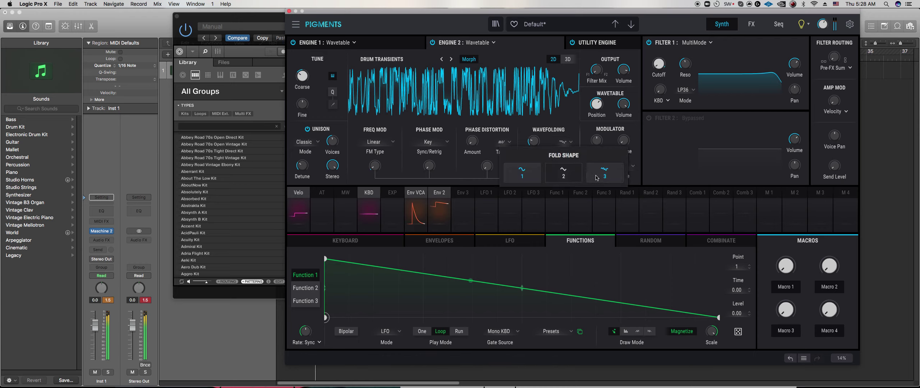
click(551, 155)
drag(534, 141, 534, 145)
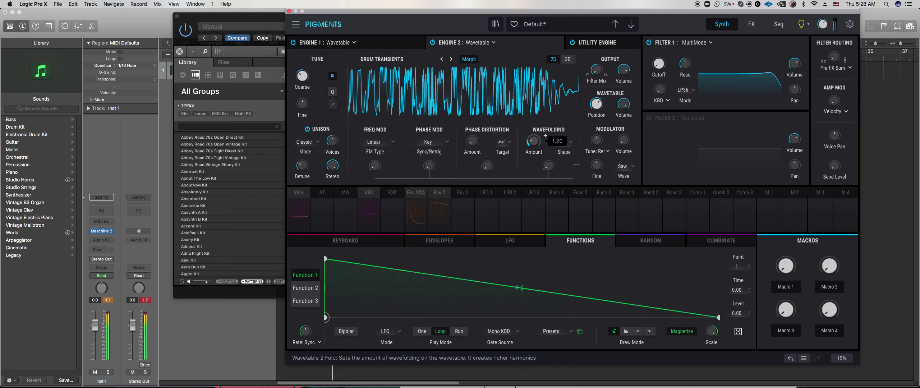
drag(597, 70, 596, 67)
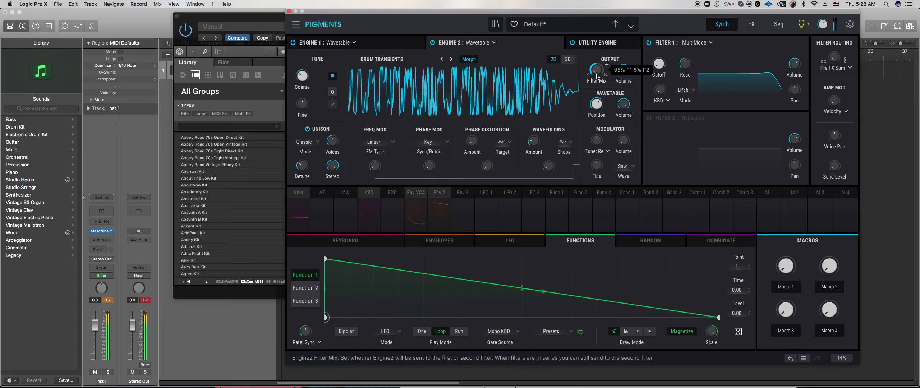
- Enable Noise 1 in the utility engine with keyboard tracking, lower its volume to -70.0 dB and load Noise Carrier
click(592, 43)
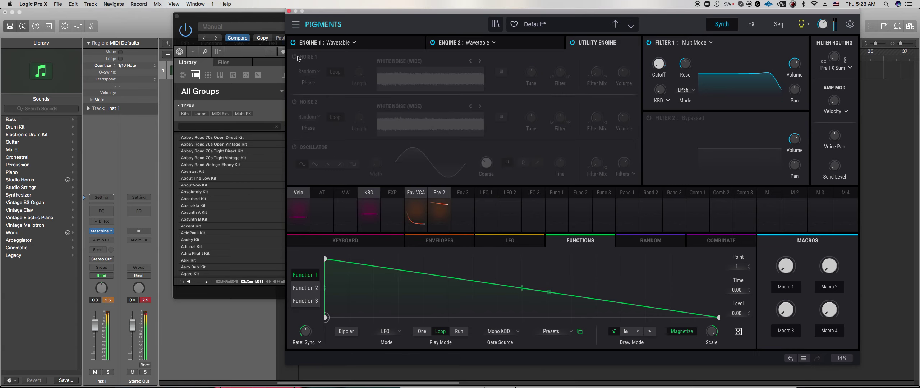
click(295, 57)
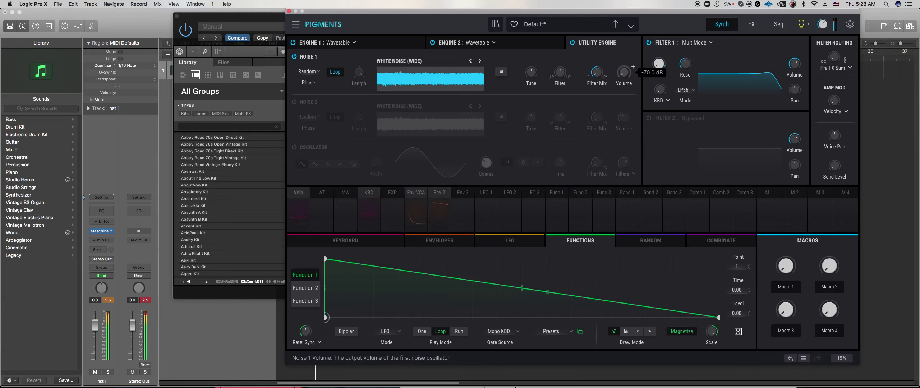
click(501, 72)
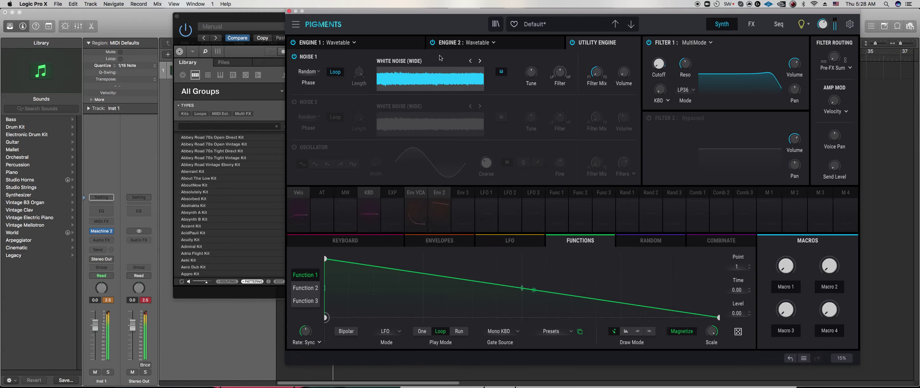
click(471, 61)
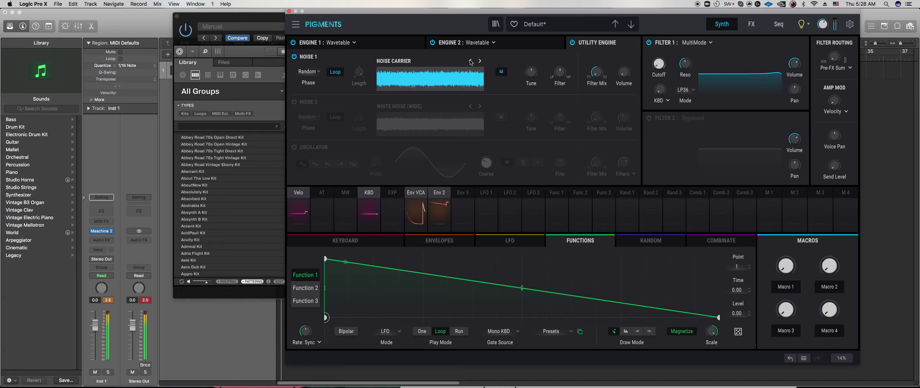
click(480, 61)
- Shape Function 1 into a spike peaking at time 0.020 and ending at 0.188, and modulate the Noise 1 volume from it by 0.92
drag(409, 325, 400, 323)
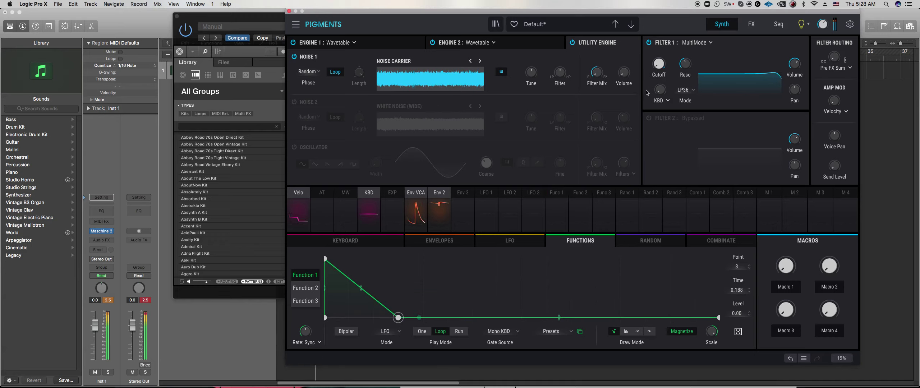
click(326, 259)
drag(329, 259, 336, 259)
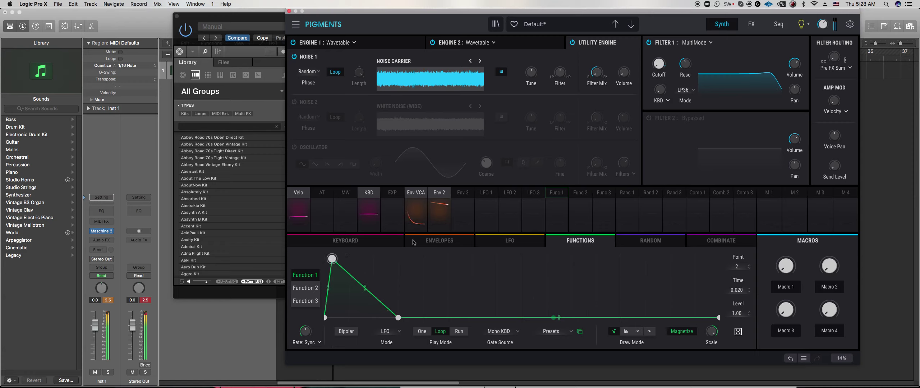
click(554, 198)
drag(622, 66, 621, 43)
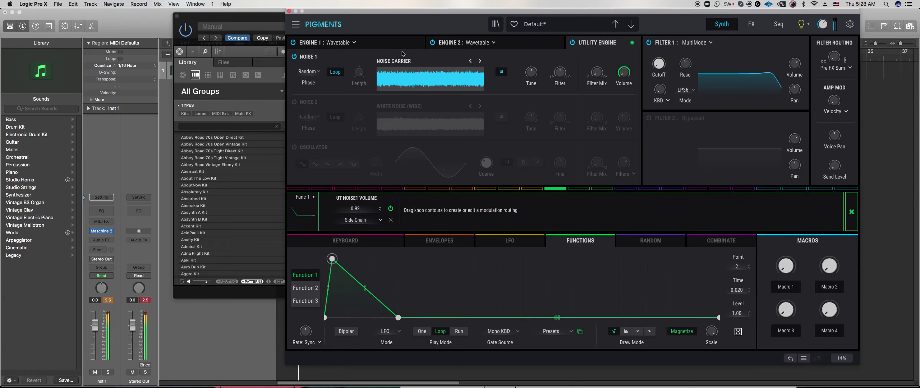
- Move Function 1's peak to time 0.017, bow its decay outward and set its modulation of the Noise 1 volume to 1.00
click(414, 43)
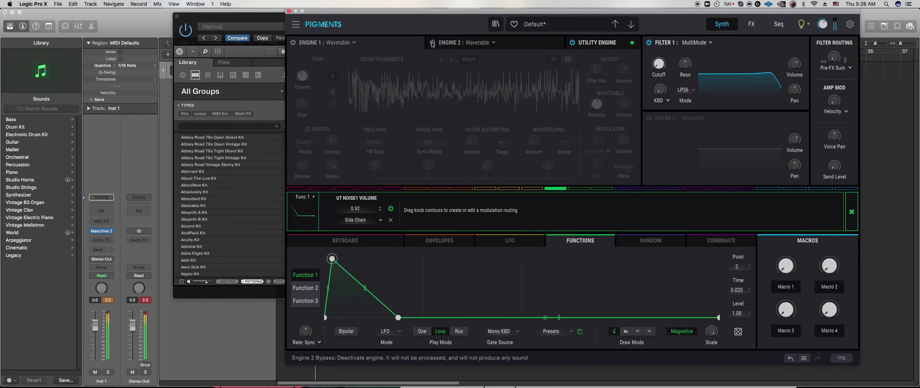
drag(332, 258, 331, 259)
click(610, 41)
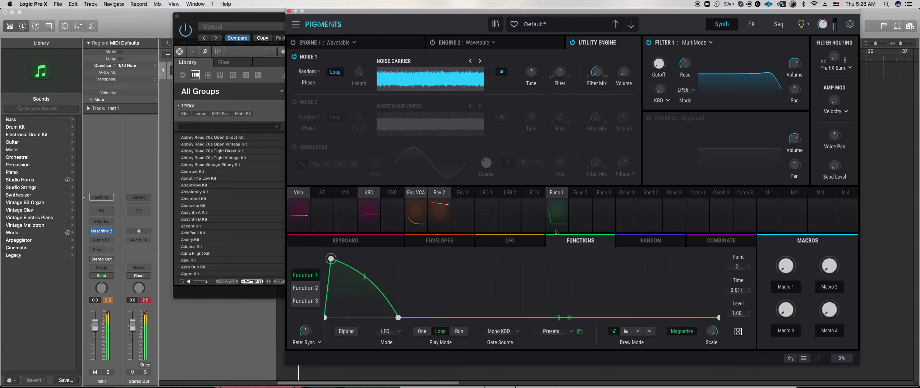
drag(560, 213, 618, 68)
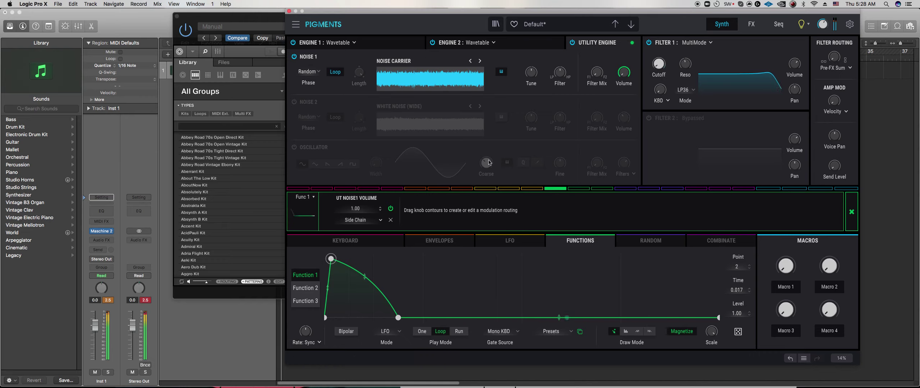
- Route Function 1 to Engine 2's unison detune with an amount of 0.00
click(540, 44)
mouse_move(627, 74)
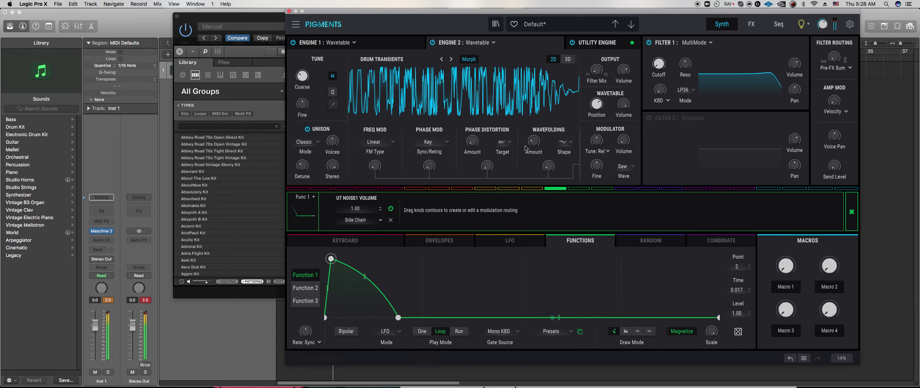
click(306, 169)
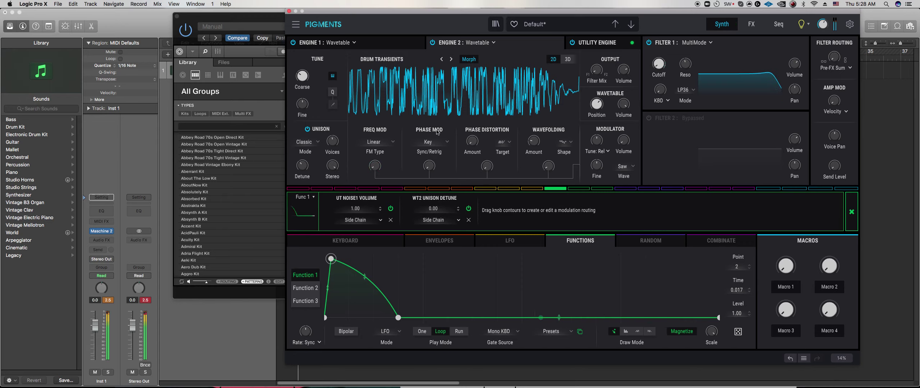
- Enable Noise 2 in the utility engine with keyboard tracking and load Resonators High Cluster into it
click(603, 44)
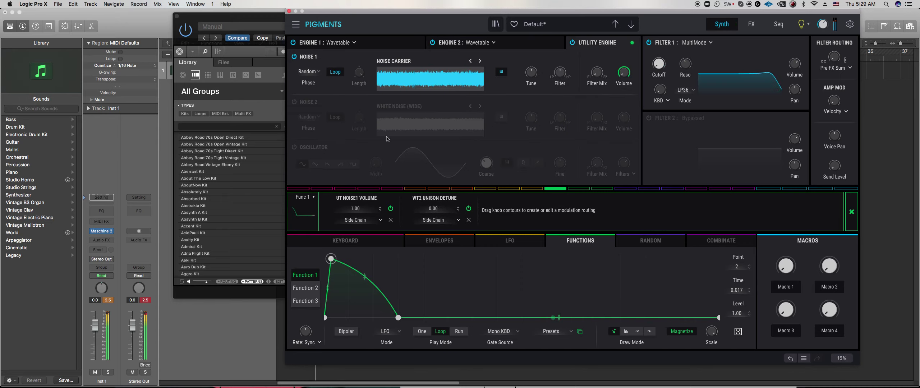
click(294, 103)
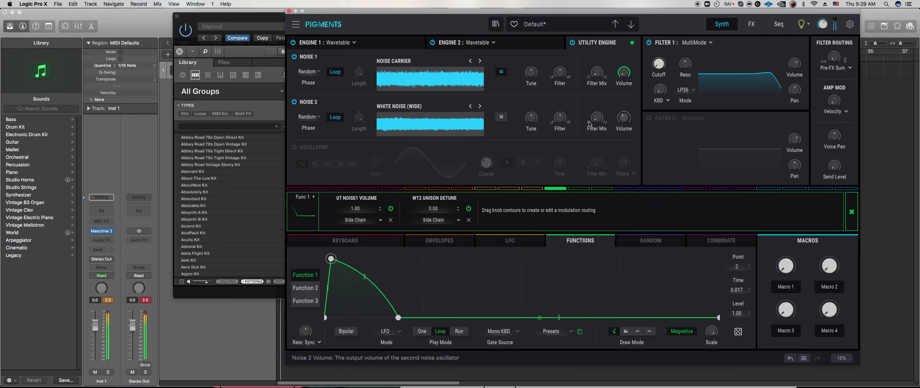
click(501, 117)
click(469, 107)
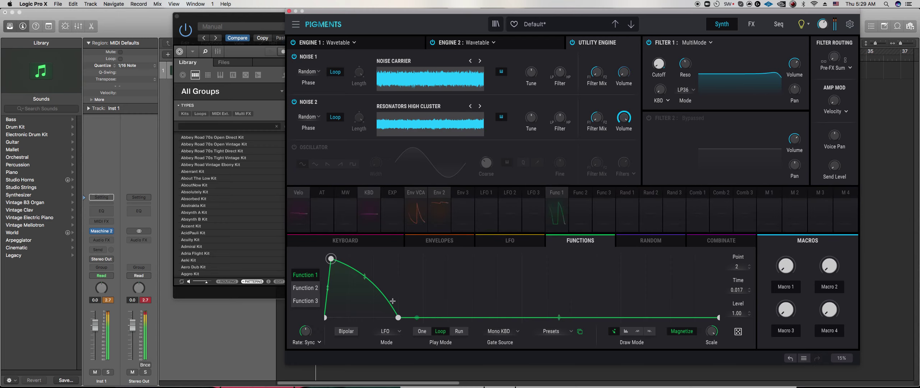
- Shape Function 2 into a short triangle peaking at time 0.094, and modulate the Noise 2 volume from it by 1.00
click(317, 292)
drag(386, 298, 399, 318)
drag(326, 259, 362, 258)
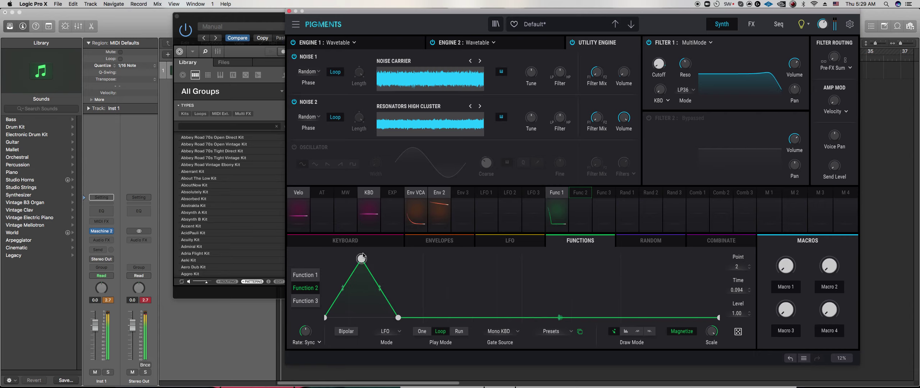
click(583, 207)
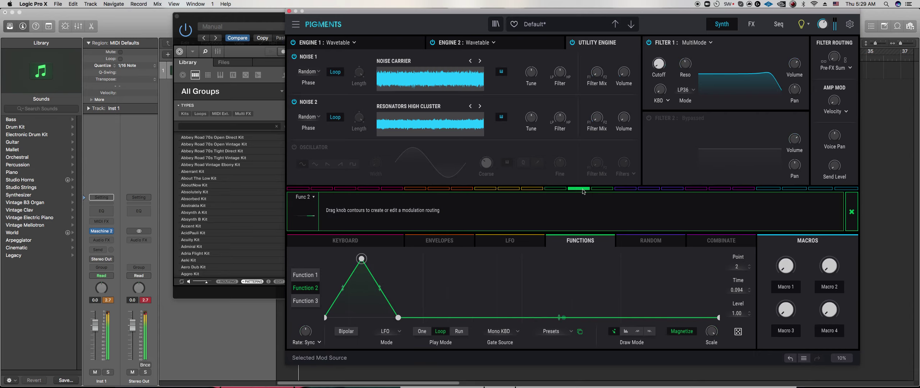
drag(620, 122, 617, 89)
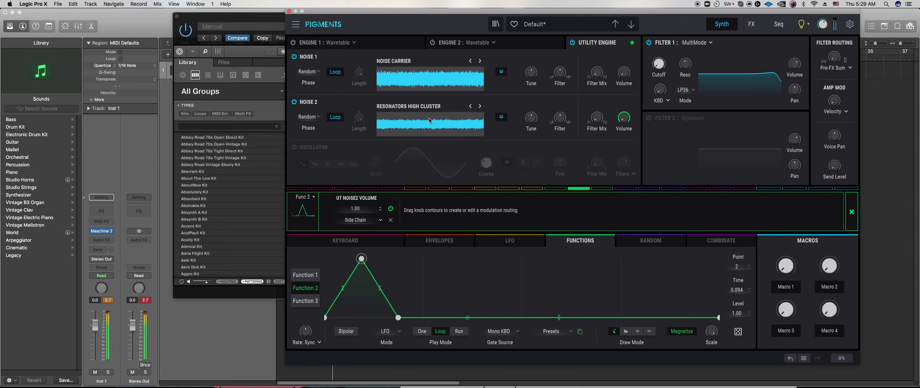
- Load White Noise (Wide) into Noise 2, move Function 2's peak to time 0.063, lengthen its decay and bow both slopes outward
click(480, 106)
drag(398, 318, 415, 318)
drag(364, 261, 351, 259)
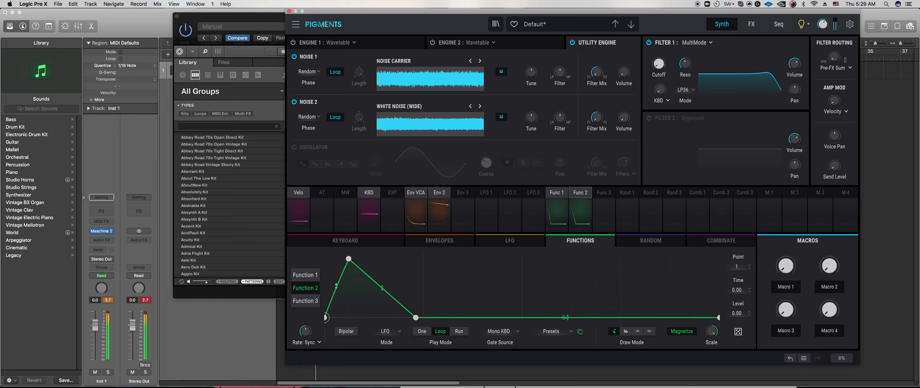
drag(336, 283, 336, 275)
drag(388, 286, 385, 276)
- Bypass Engine 2 and reactivate it to compare the sound with and without it
click(303, 43)
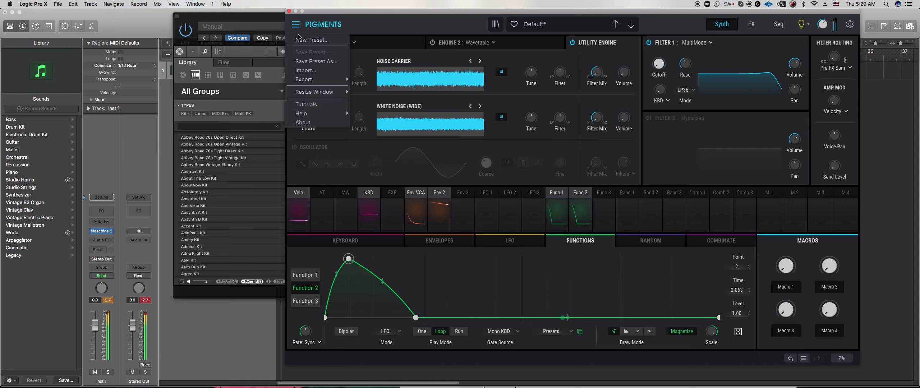
click(310, 57)
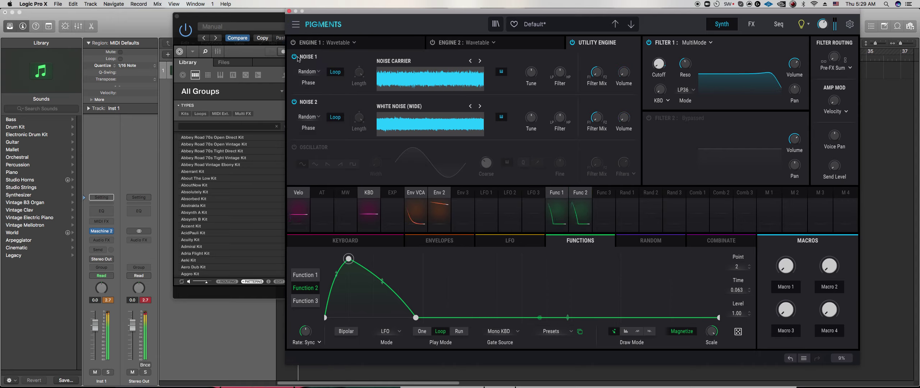
click(433, 43)
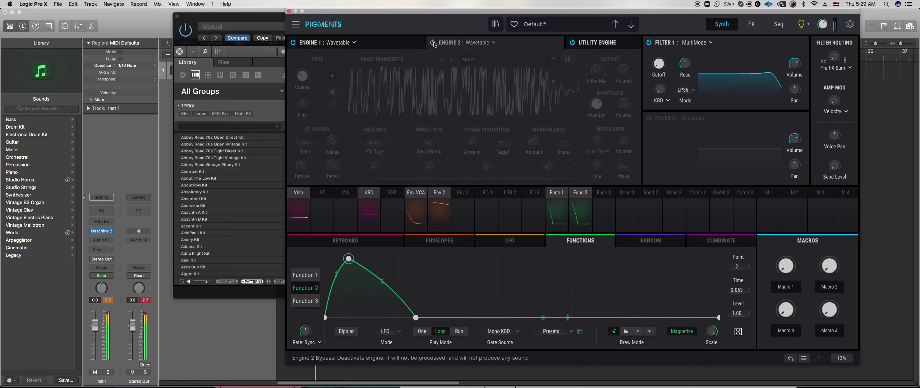
click(433, 42)
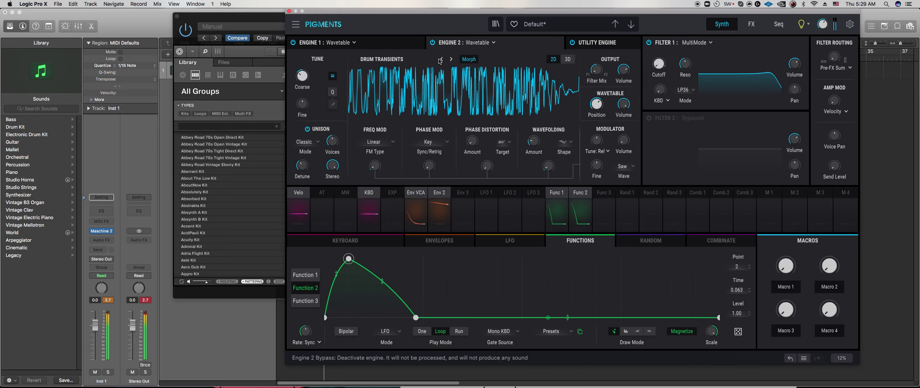
- Replace the Delay in FX A's first slot with a Wavefolder and adjust its drive
click(751, 25)
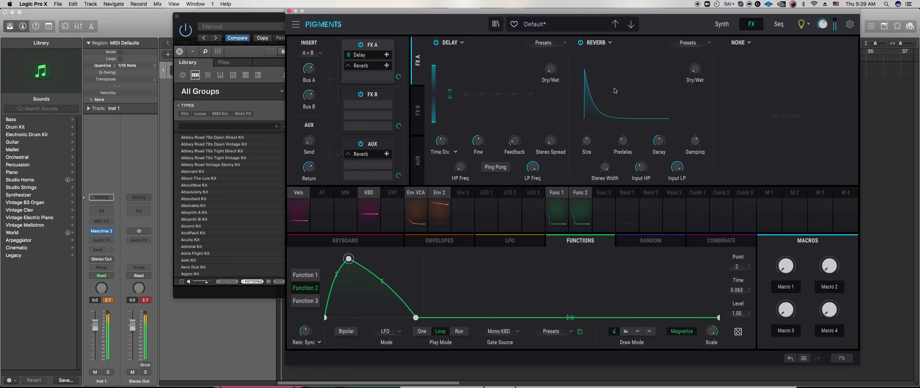
click(461, 44)
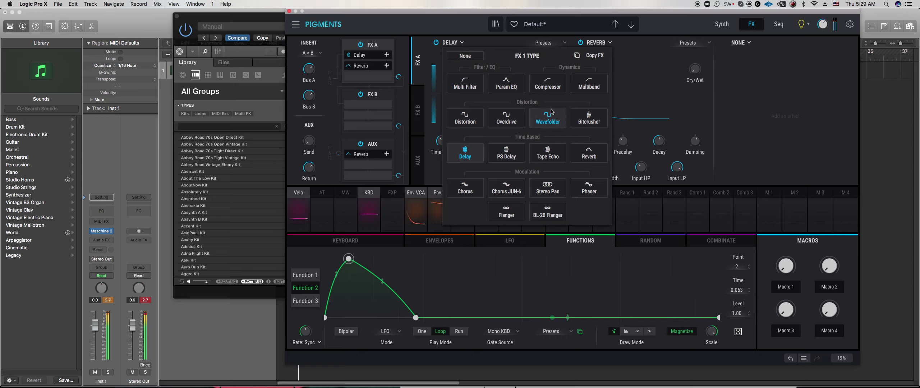
click(545, 122)
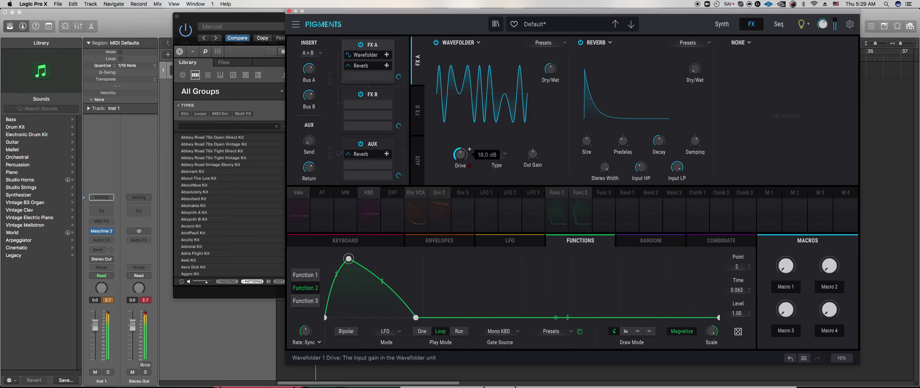
drag(461, 155, 461, 150)
click(461, 43)
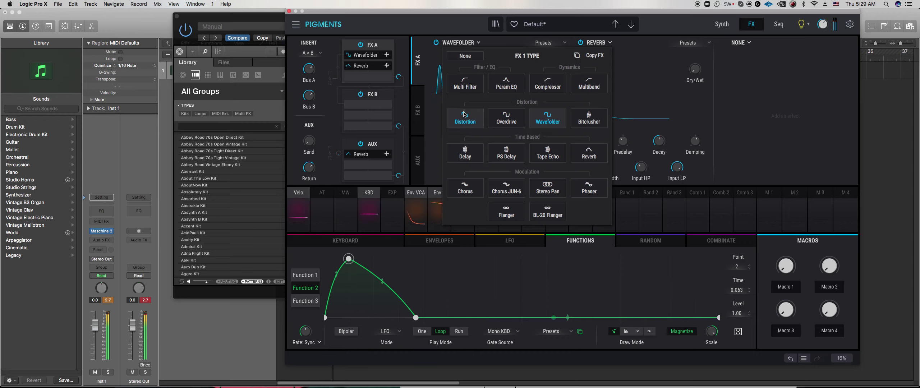
click(638, 78)
- Replace the Reverb in FX A's second slot with Distortion and adjust its dry/wet mix
click(599, 42)
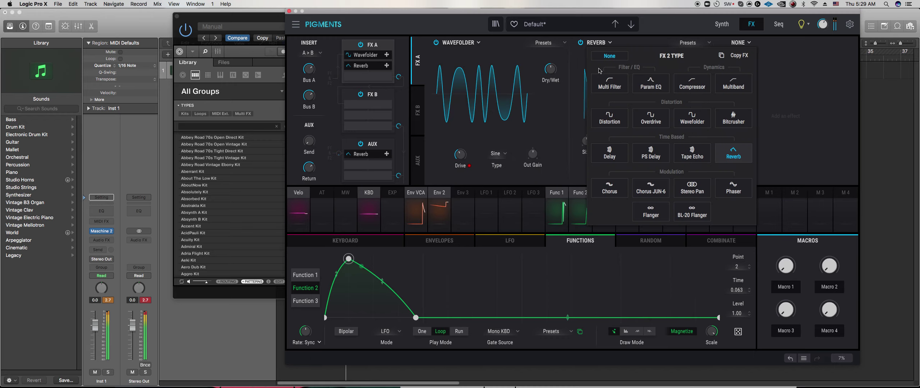
click(609, 118)
drag(695, 69, 695, 86)
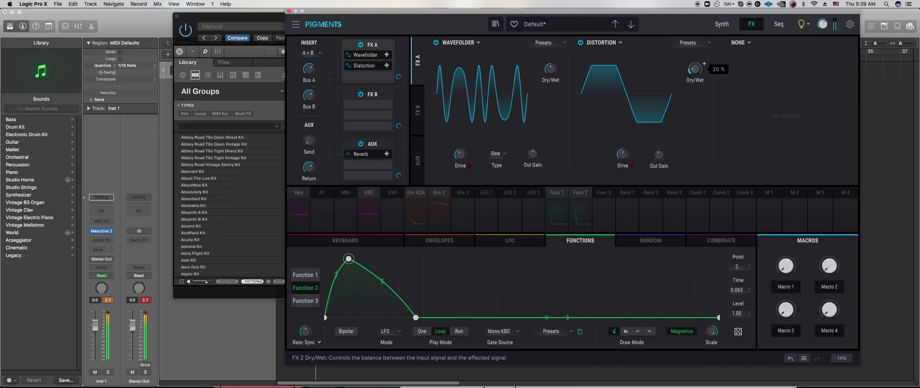
drag(695, 69, 694, 66)
- Load Param EQ in FX A's third slot, set the low shelf to -2.79 dB at 79.8 Hz and peak 3 to 4.45 dB at 1181 Hz
click(740, 42)
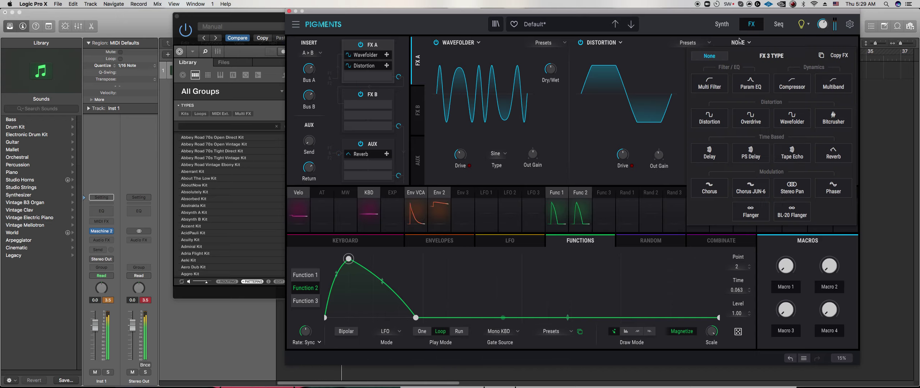
click(718, 89)
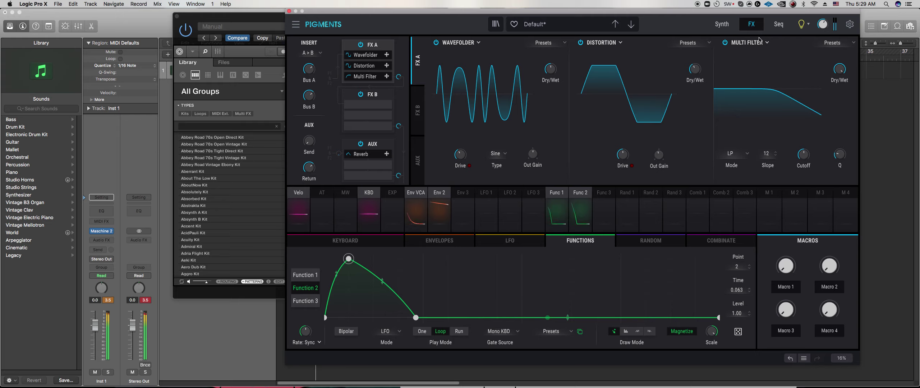
click(761, 48)
click(751, 87)
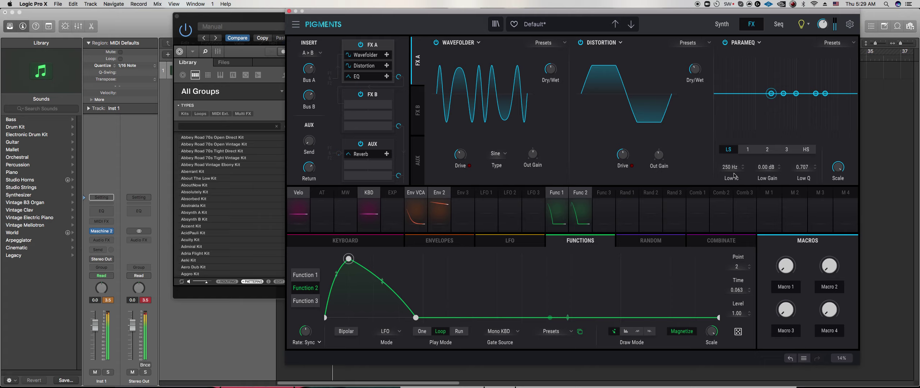
drag(771, 93, 751, 100)
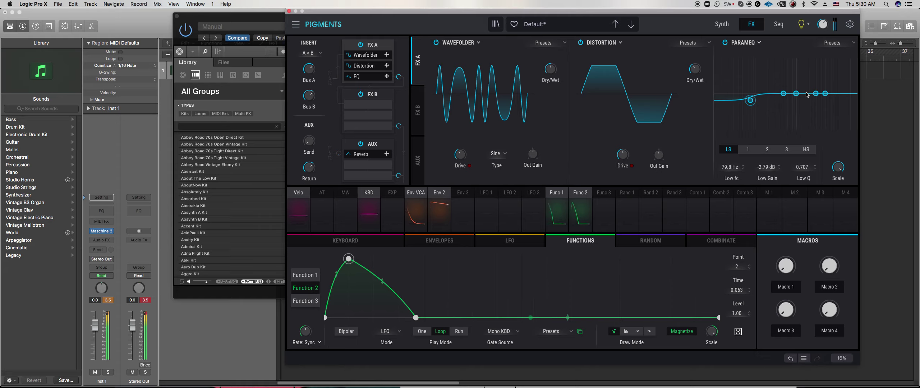
drag(825, 93, 797, 85)
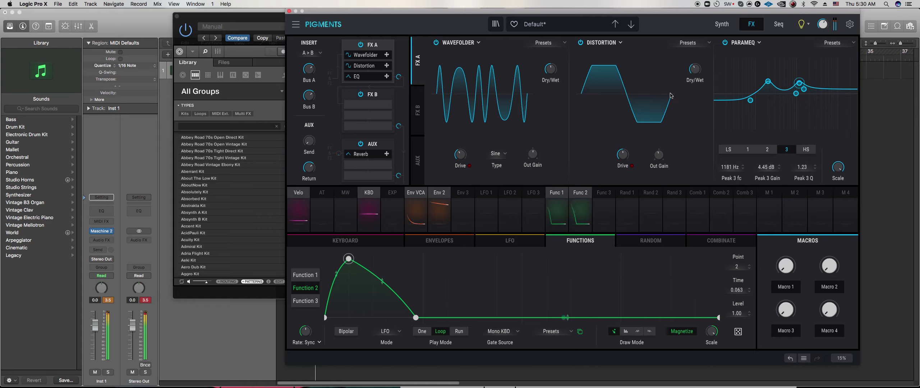
- Check the instrument's master output volume from the synth page and return to the effects
click(722, 24)
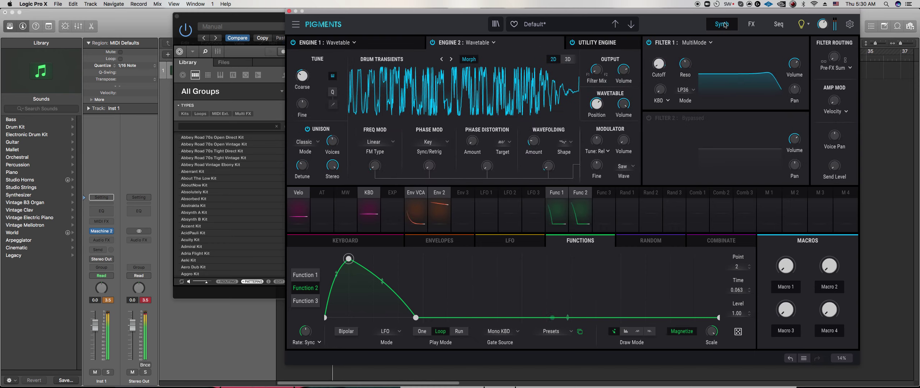
mouse_move(823, 25)
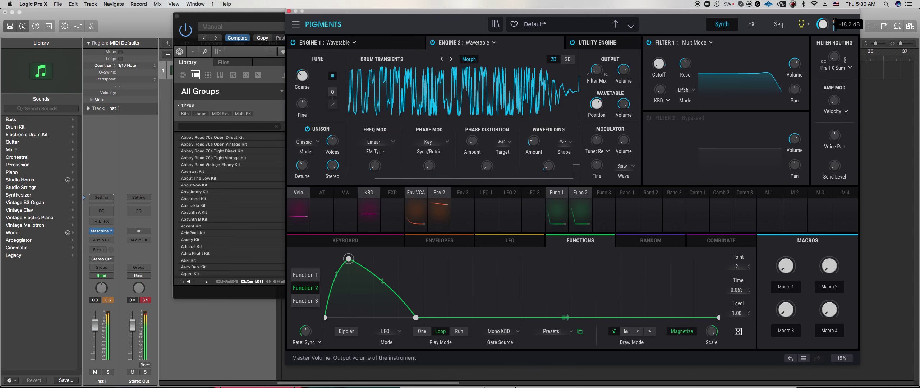
click(760, 29)
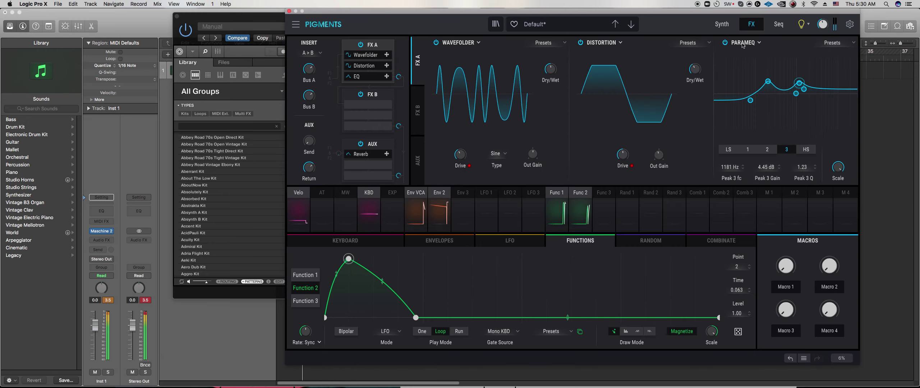
- Add a Bitcrusher to FX B's first slot and try out its downsample amount
click(417, 112)
click(454, 43)
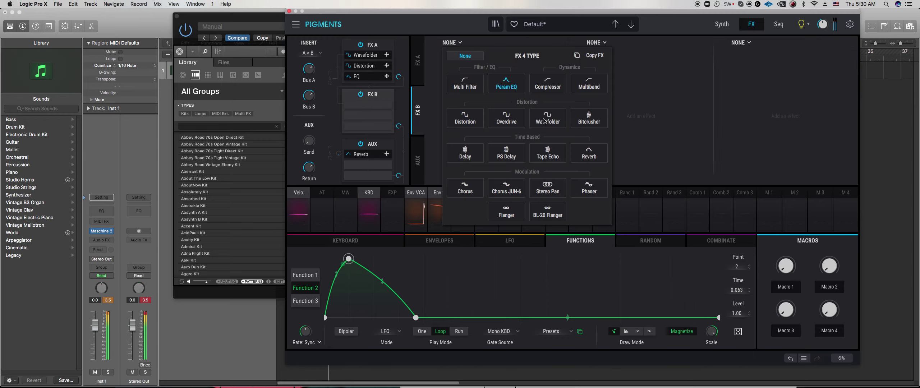
click(589, 120)
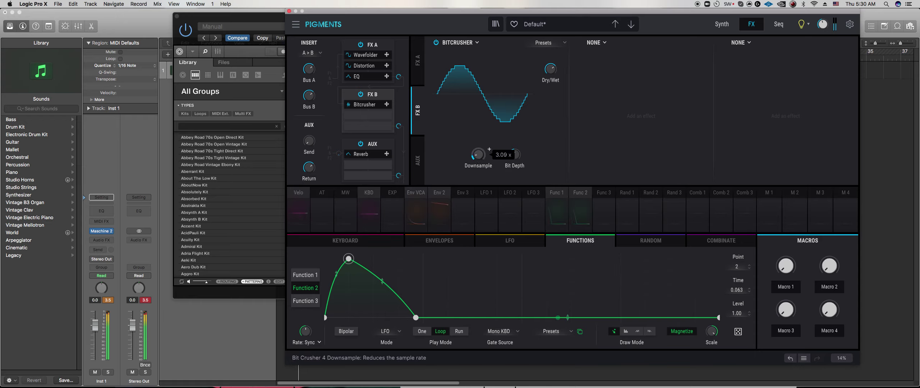
- Add a Reverb to FX B's second slot, reduce its size and set its decay to about 0.530
click(597, 42)
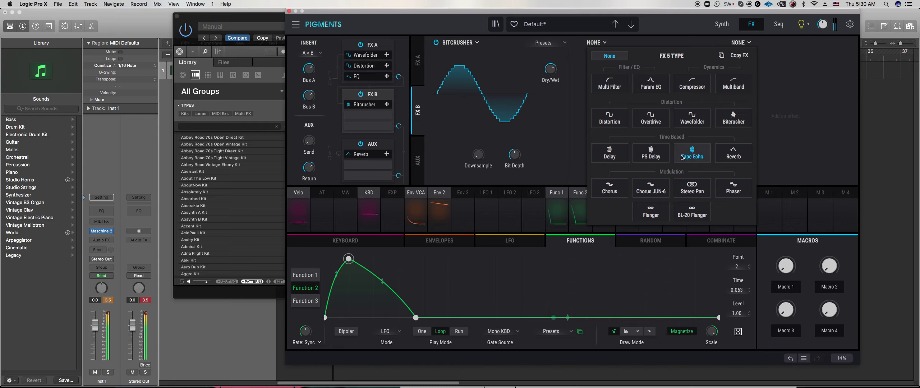
click(733, 153)
drag(587, 141, 587, 164)
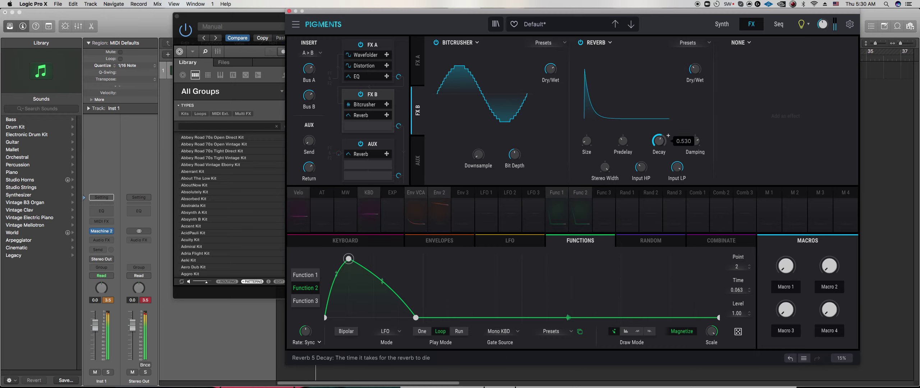
- Add a Delay to FX B's third slot and switch its delay time type to Time
click(740, 42)
click(746, 157)
drag(728, 137, 726, 140)
click(745, 152)
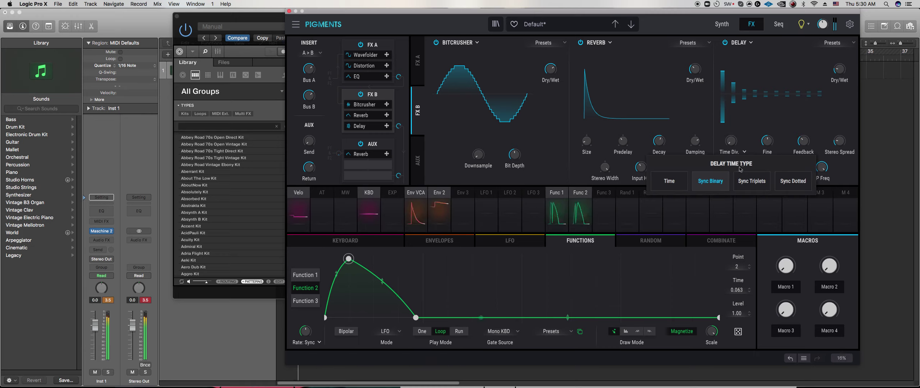
click(670, 182)
- Adjust the FX B Delay's dry/wet mix and delay time, and raise its high-pass frequency
drag(839, 70, 839, 69)
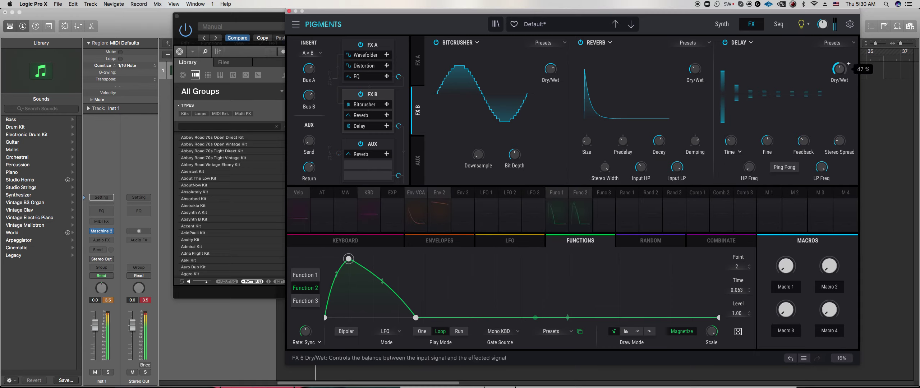
scroll(744, 135, down, 1)
drag(734, 144, 734, 145)
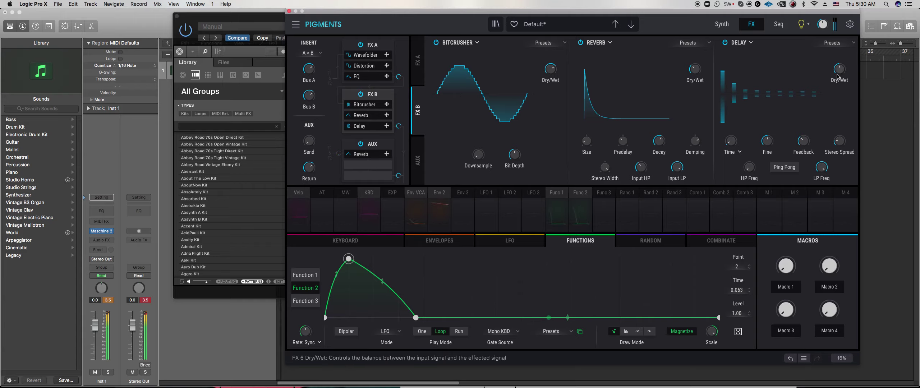
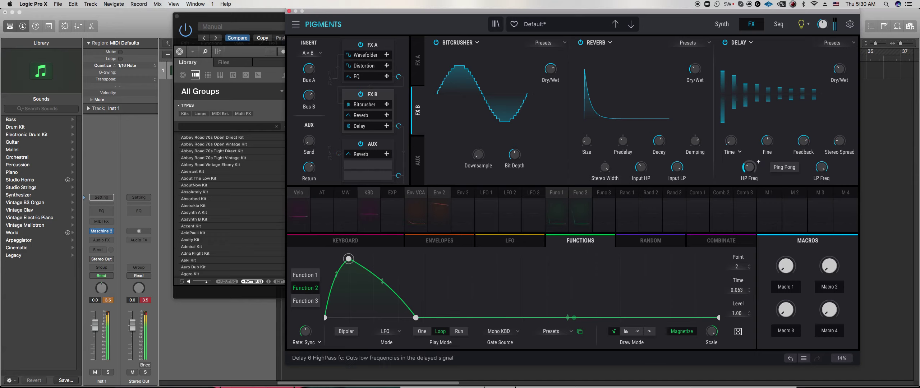
- Set the FX B Delay's high-pass frequency to about 296 Hz, try its stereo spread and lower its feedback
mouse_move(751, 171)
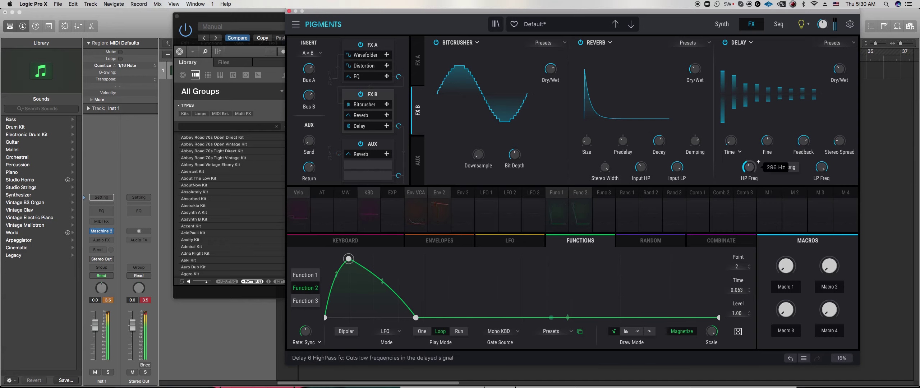
mouse_move(808, 143)
mouse_move(842, 143)
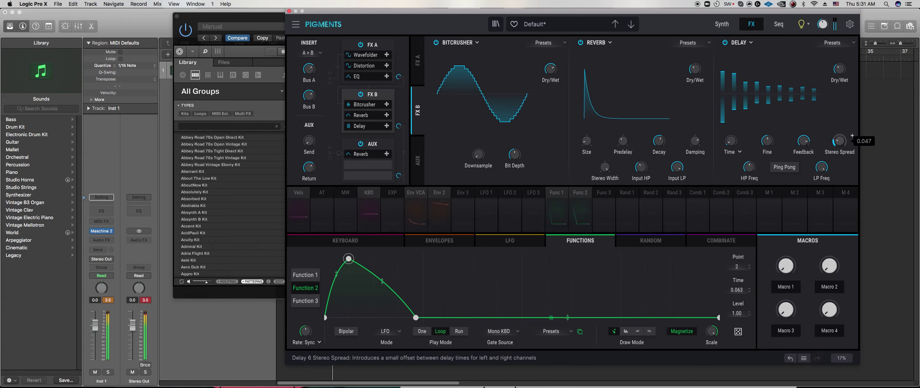
drag(840, 142, 805, 173)
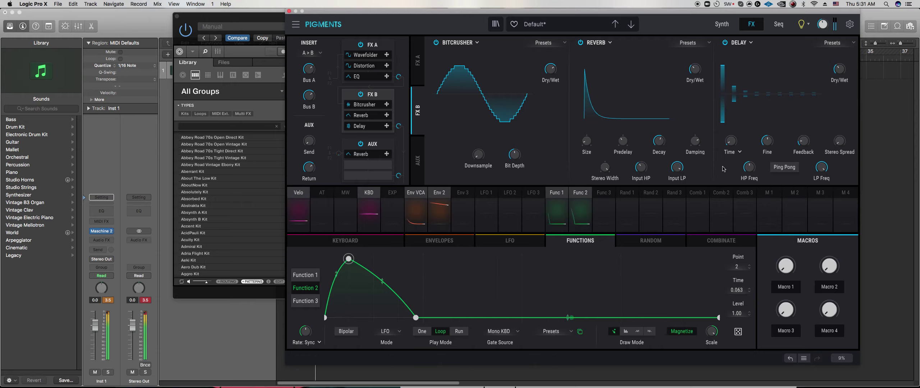
- Switch to Maschine and record a four-hit part for the ninth sound across the two-bar pattern
click(268, 295)
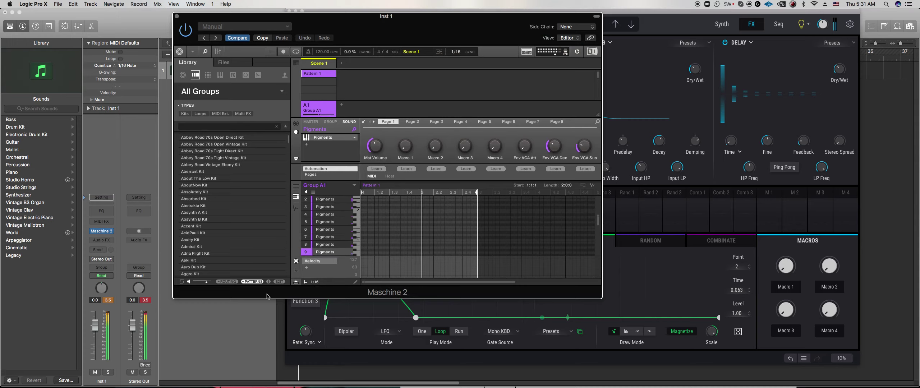
key(r)
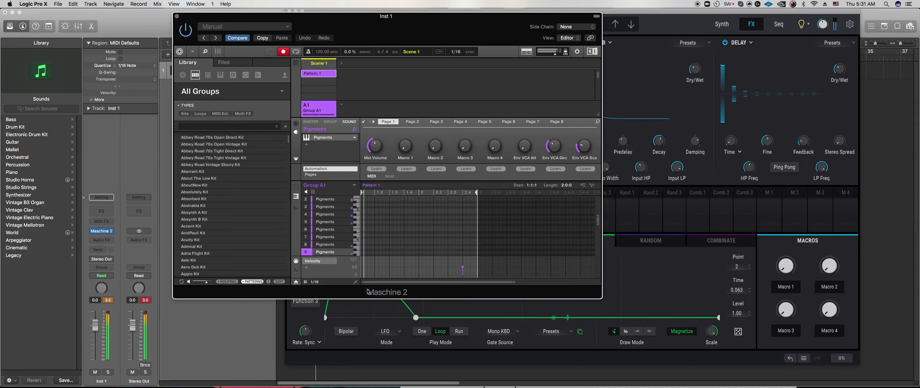
scroll(426, 240, down, 5)
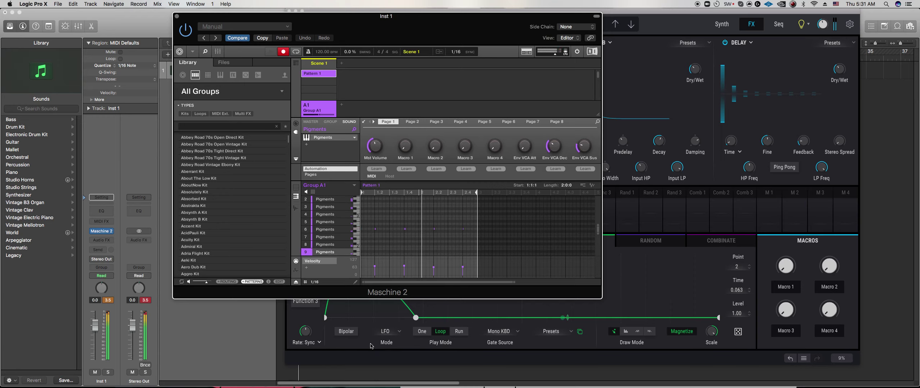
- Reshape FX A's EQ with a cut low shelf, a high shelf of about 6.71 dB at 6321 Hz, and peak 2 at 532 Hz
click(716, 22)
click(751, 23)
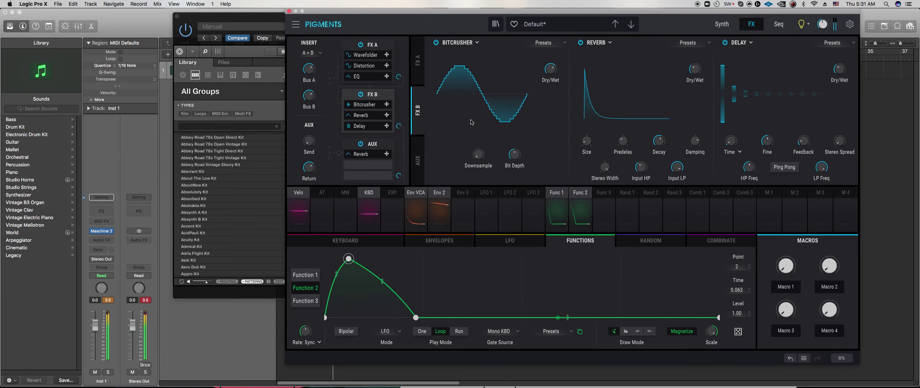
click(420, 65)
drag(751, 100, 756, 110)
drag(769, 80, 832, 81)
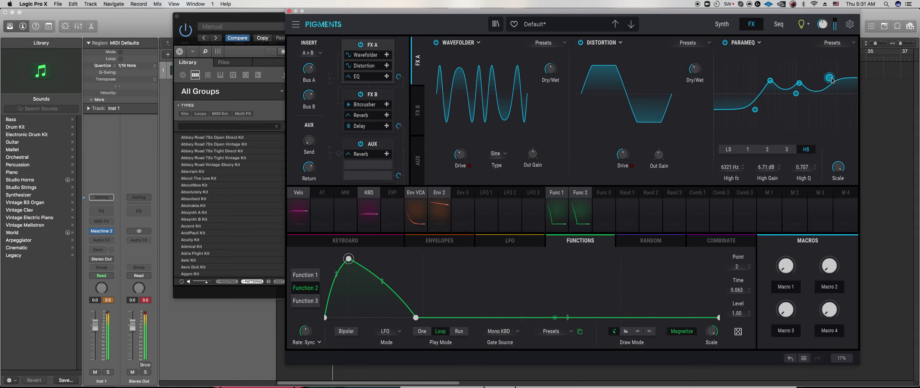
click(804, 85)
drag(795, 94, 784, 91)
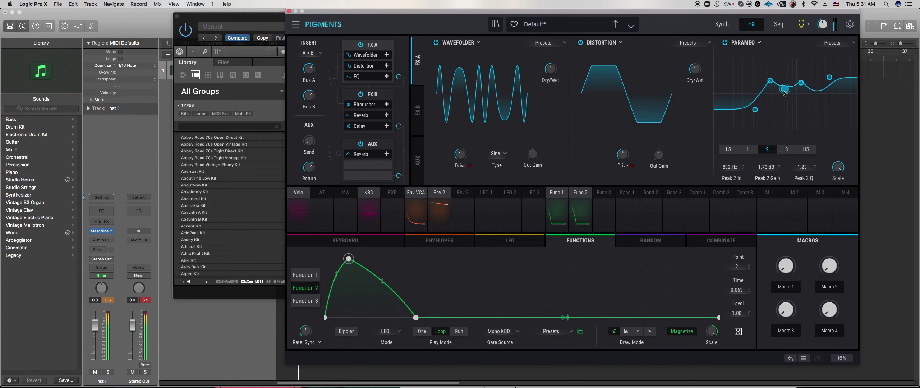
- Replace FX B's Bitcrusher with an Overdrive, raise its drive and reduce its dry/wet mix, with the Delay bypassed
click(419, 119)
mouse_move(490, 149)
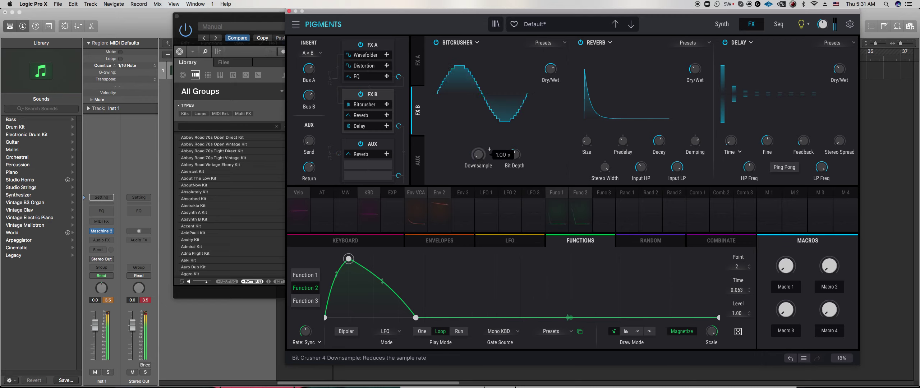
click(458, 44)
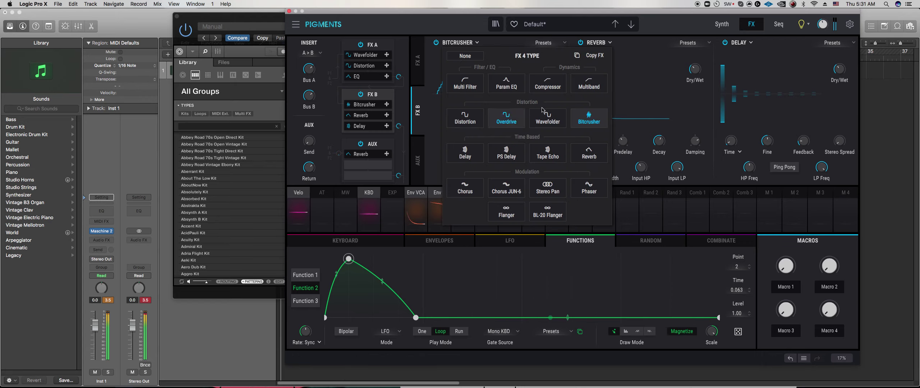
click(506, 118)
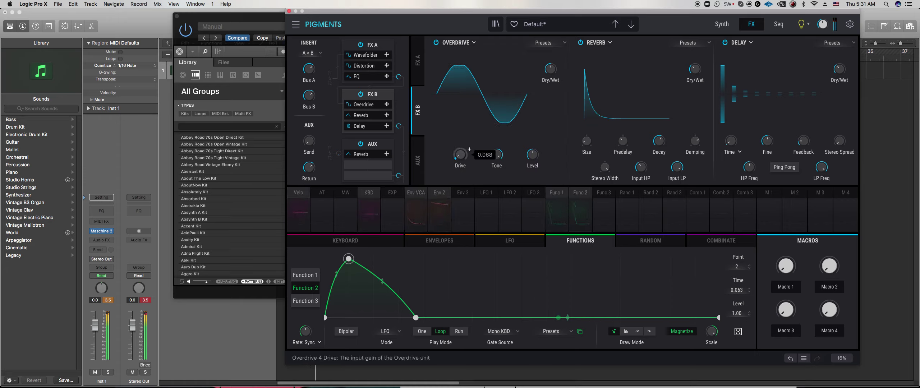
click(725, 43)
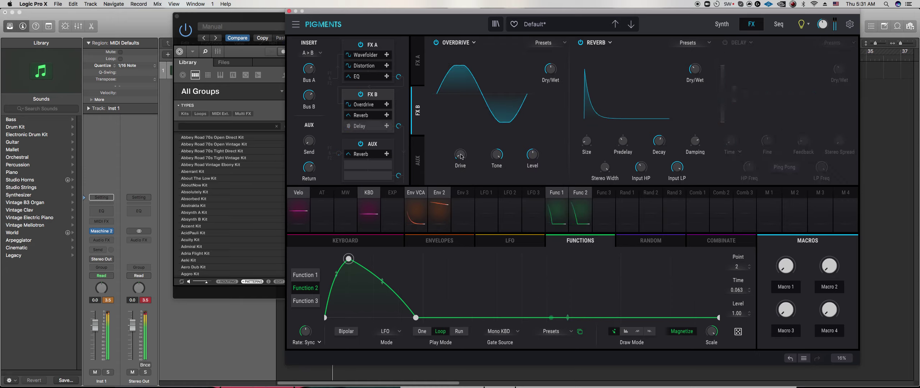
scroll(560, 64, down, 5)
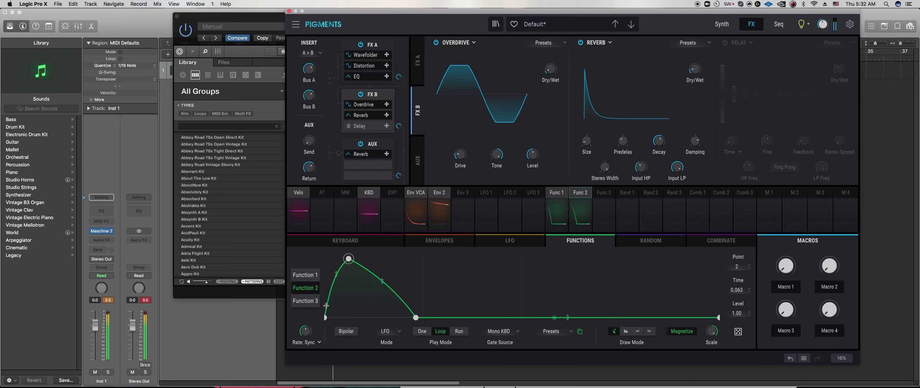
- Steepen Function 2's falling curve and set the Env VCA release to about 277 ms
click(449, 240)
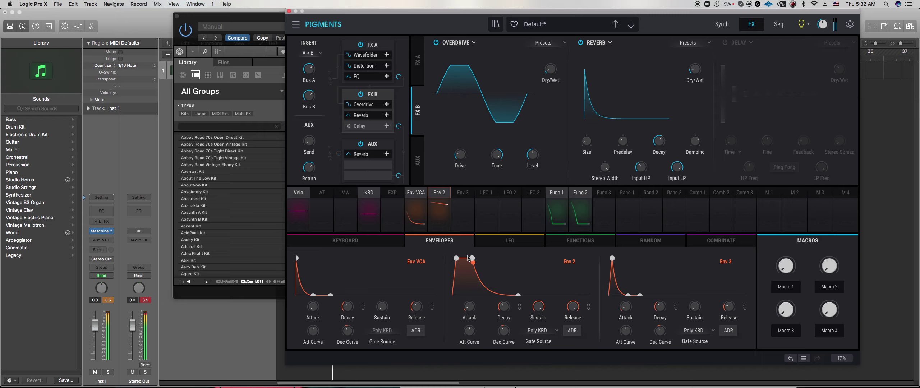
click(550, 244)
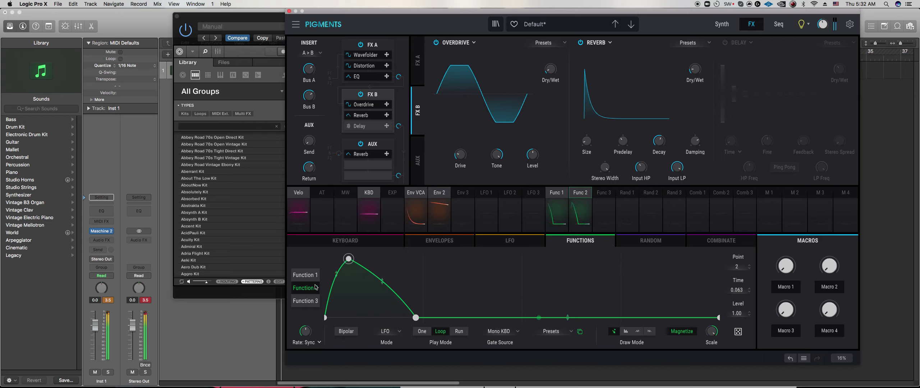
click(308, 275)
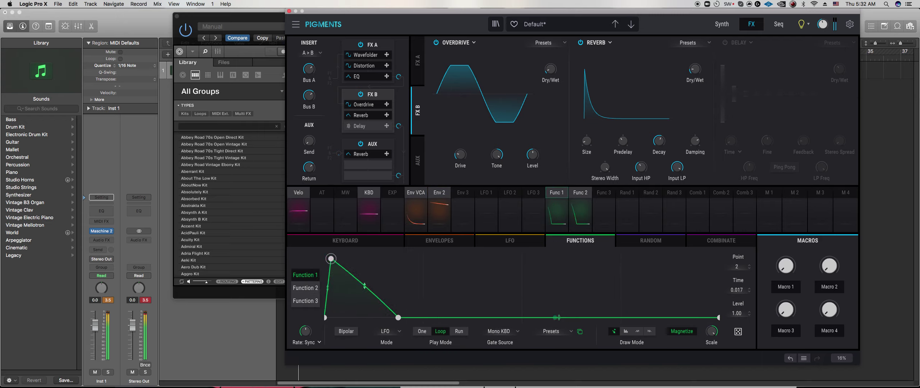
click(303, 290)
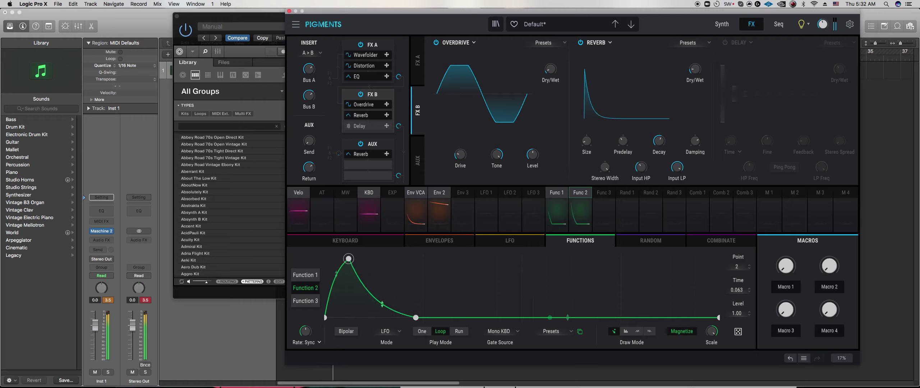
click(421, 243)
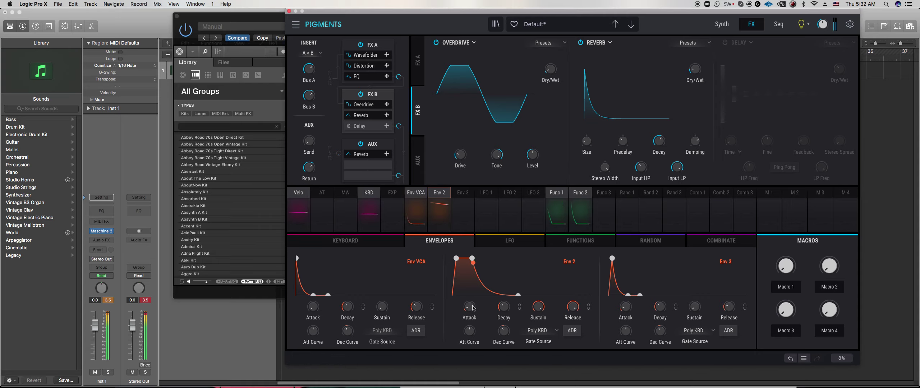
mouse_move(426, 302)
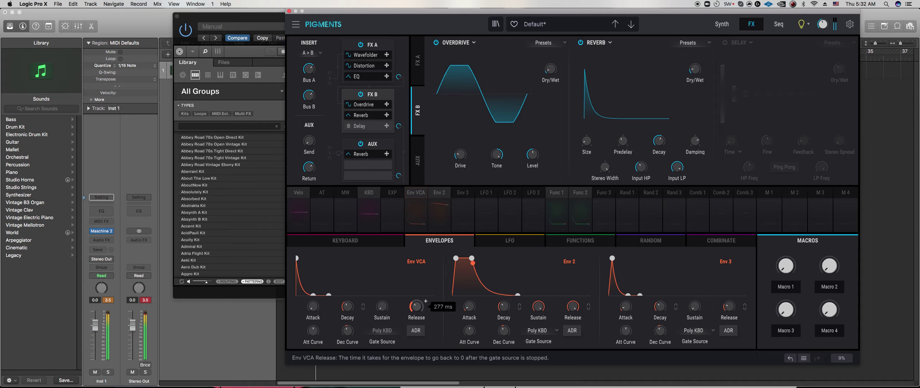
- Re-enable the FX B Delay and close the Pigments window
click(725, 43)
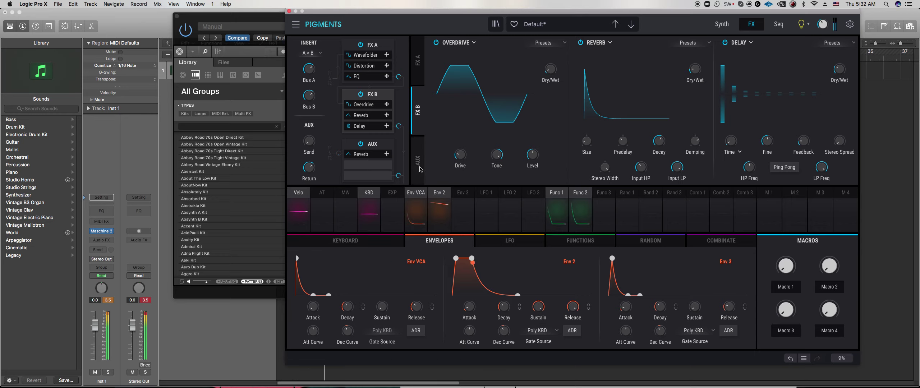
click(289, 11)
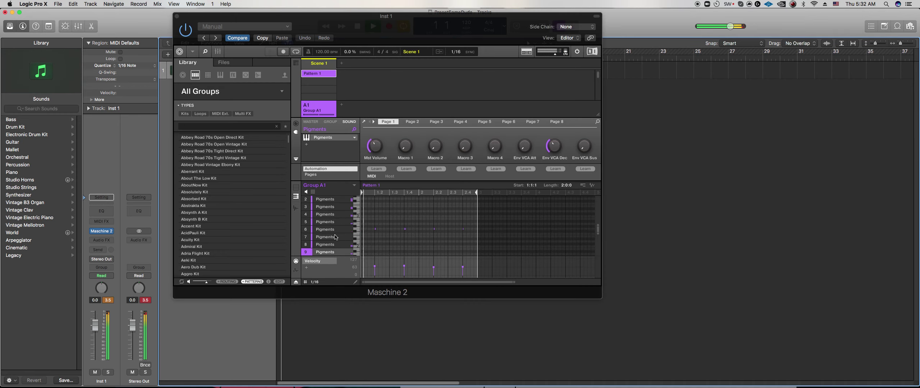
- Show all sounds' events in the Maschine pattern and mute sounds 4 and 6 through 9, keeping 2, 3 and 5 audible
scroll(322, 248, down, 2)
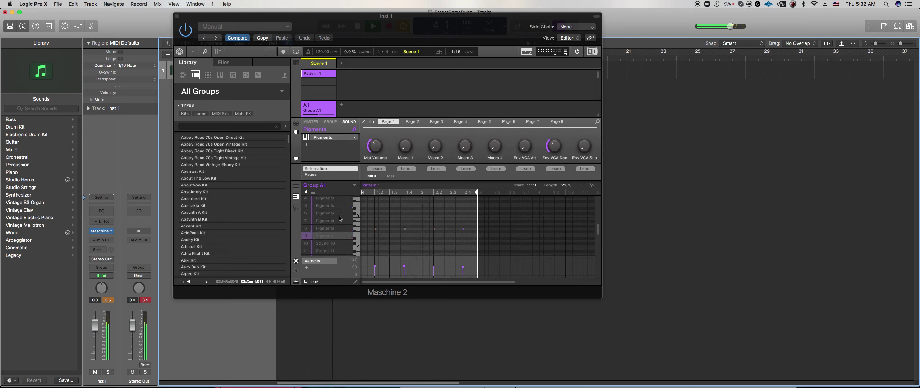
scroll(367, 243, up, 5)
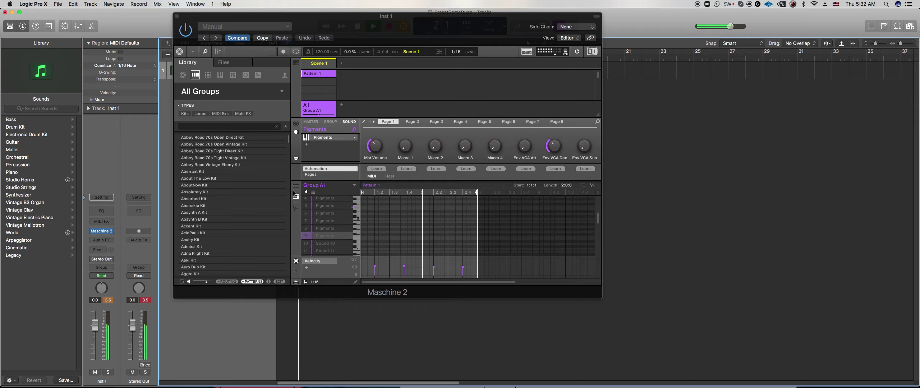
click(313, 192)
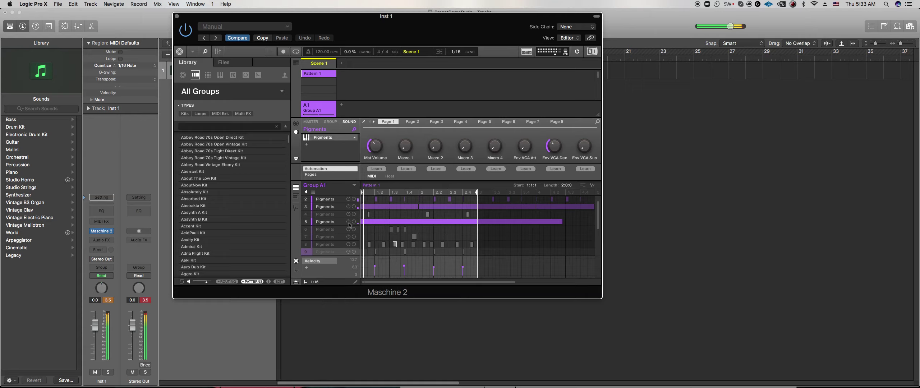
- Open the fifth sound's Pigments instance and set Function 1's play mode to Run
click(364, 122)
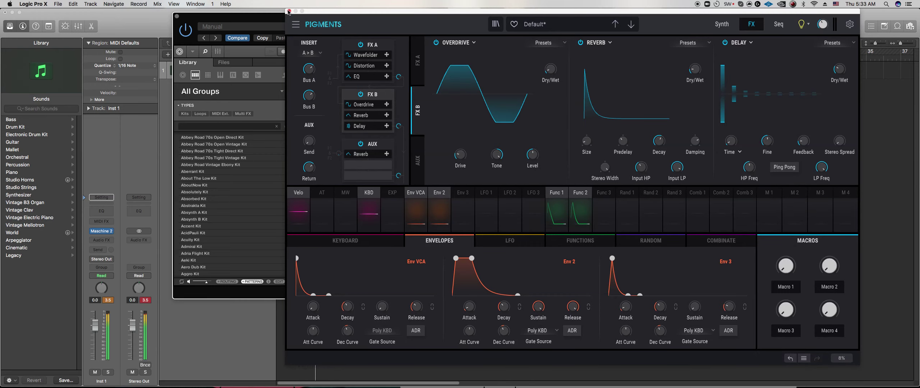
click(288, 11)
click(349, 78)
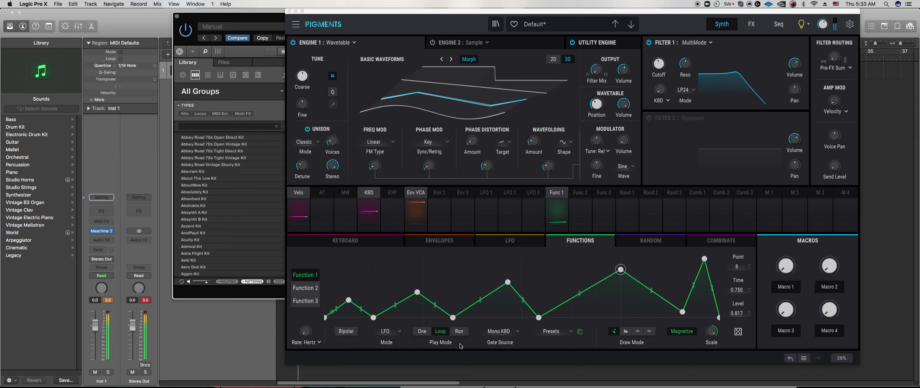
click(459, 332)
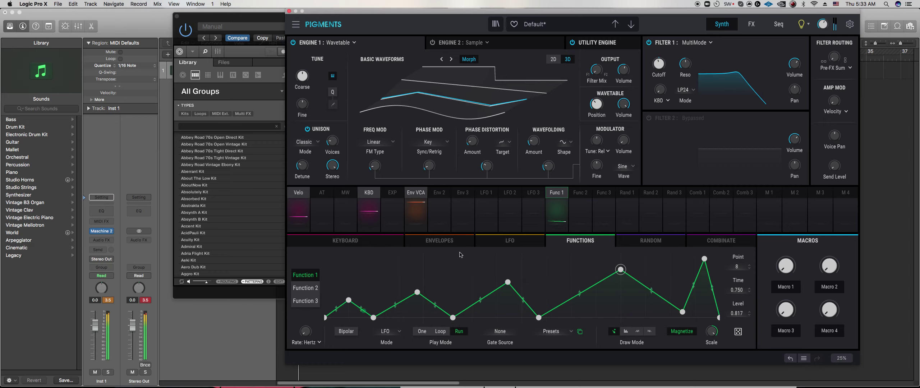
- Set the fifth sound's voice steal mode to Rotate in the keyboard play settings
click(370, 243)
click(489, 273)
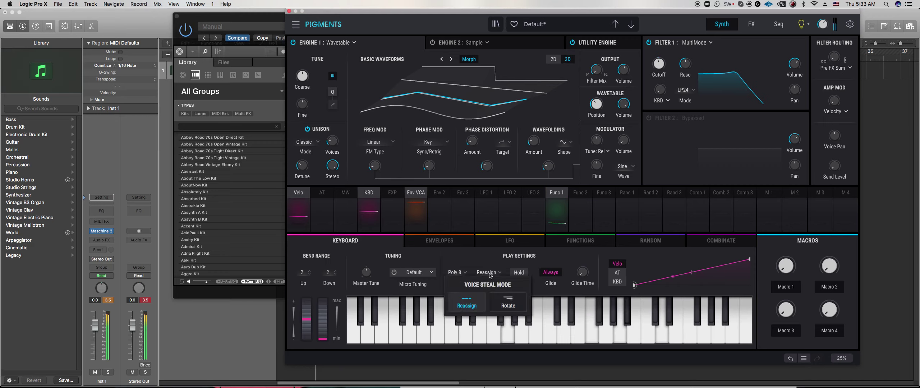
click(505, 302)
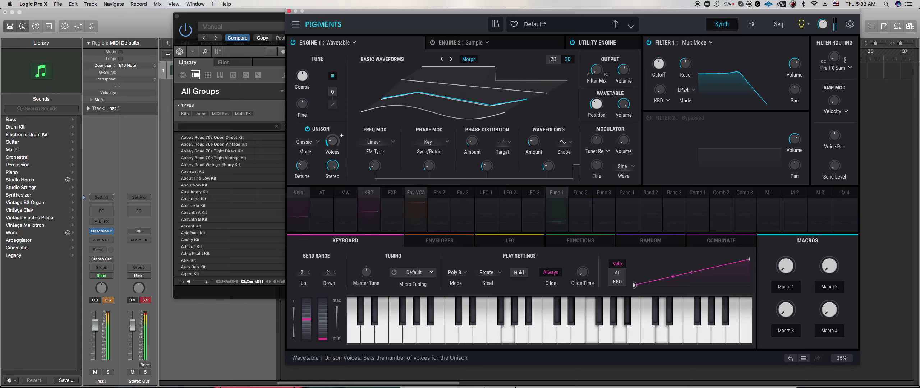
- Turn on Engine 2 as a Wavetable engine with unison enabled and adjust its output volume
click(490, 46)
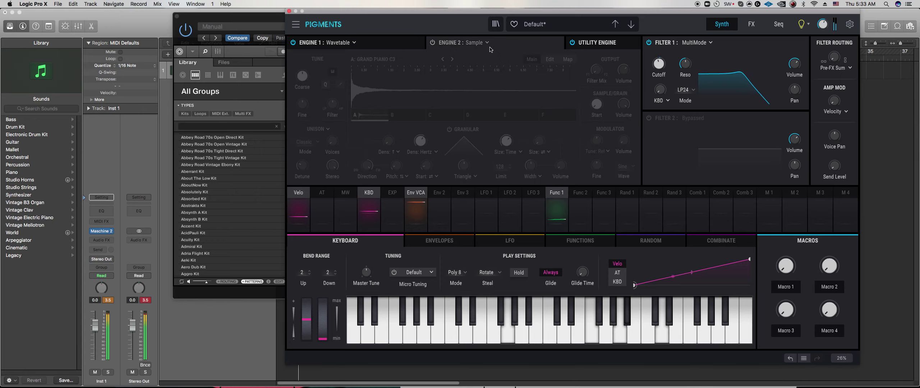
click(475, 44)
click(465, 75)
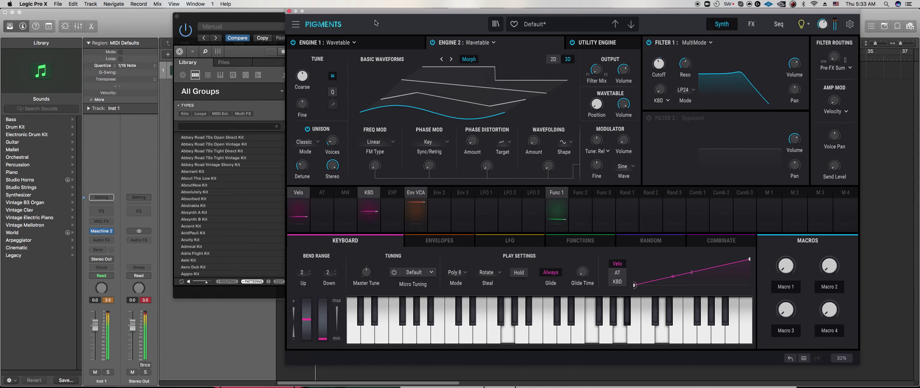
click(289, 12)
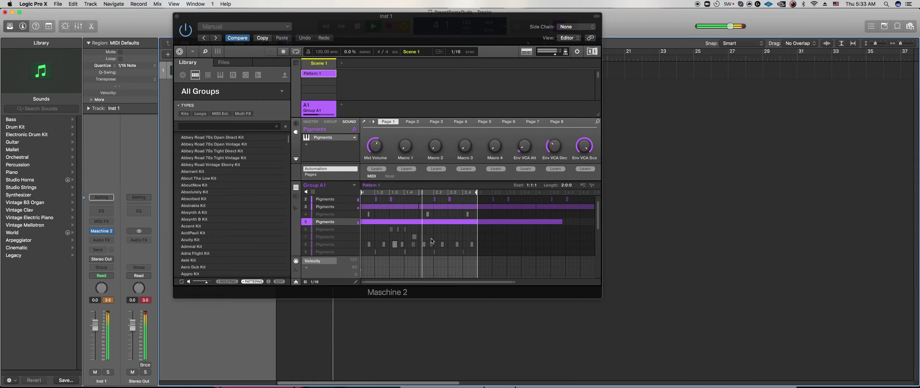
click(364, 122)
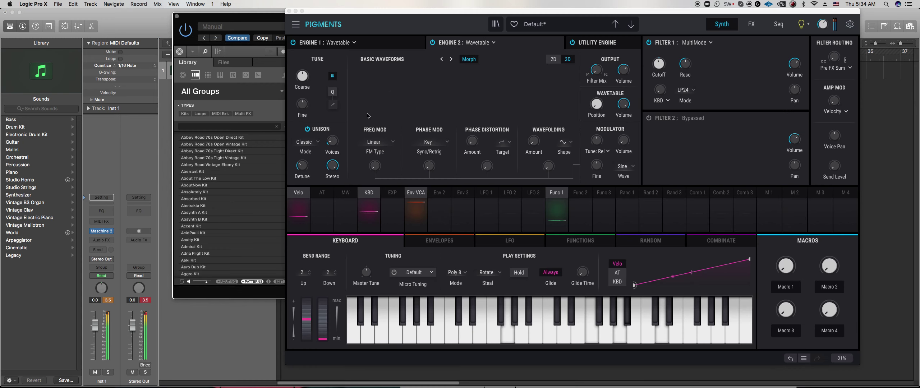
click(624, 77)
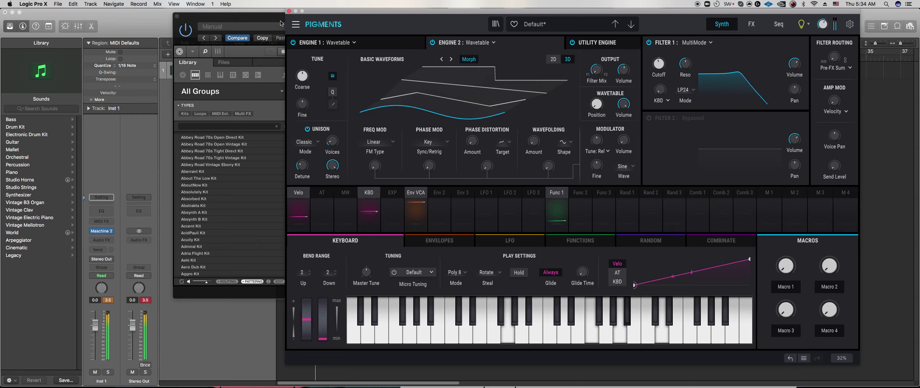
- Close the fifth sound's Pigments instance and double the Maschine pattern, content included, to a length of 4:0:0
click(289, 11)
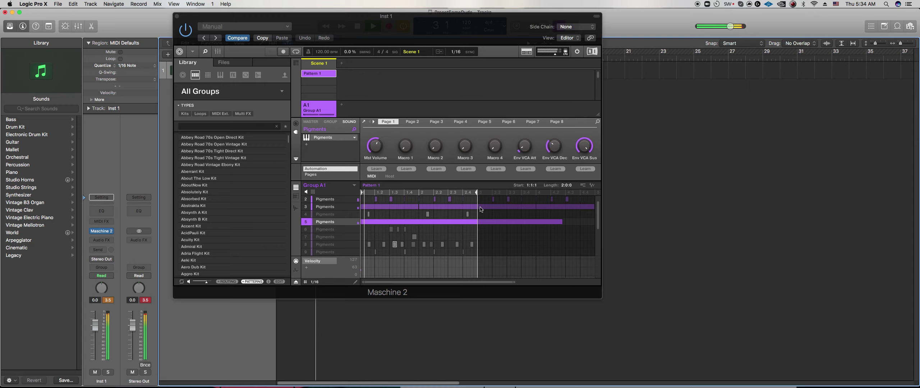
key(super+d)
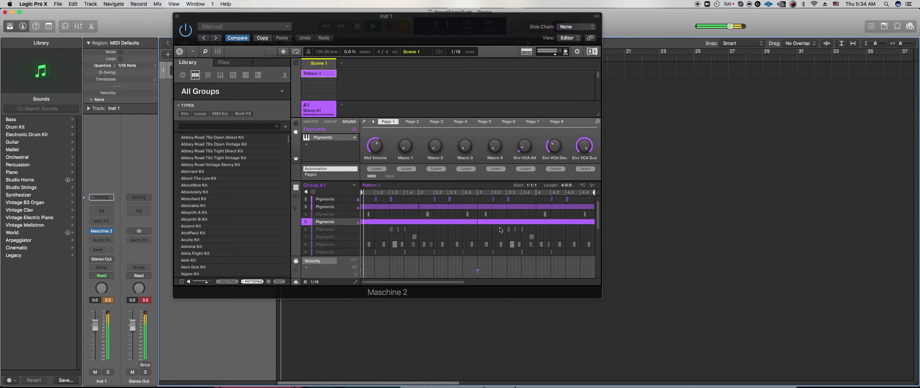
click(364, 121)
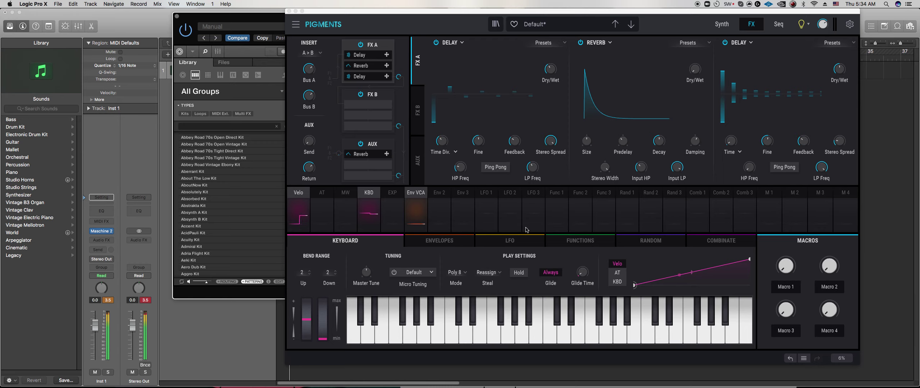
click(289, 12)
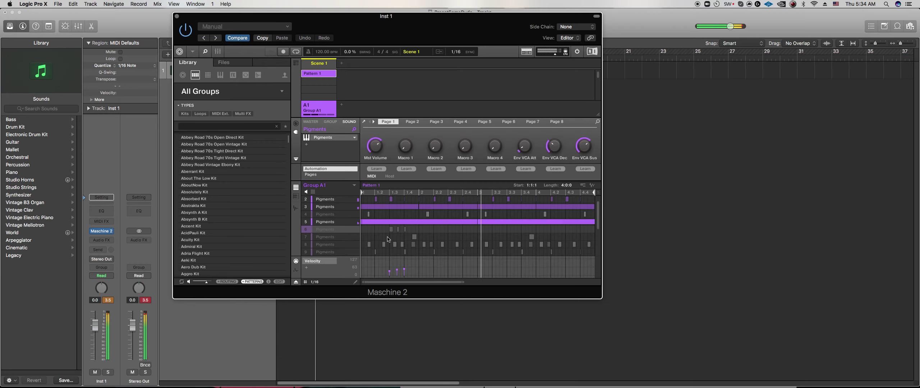
- Unmute sounds 4, 6, 7, 8 and 9 one after another during playback to bring all layers back in
click(314, 230)
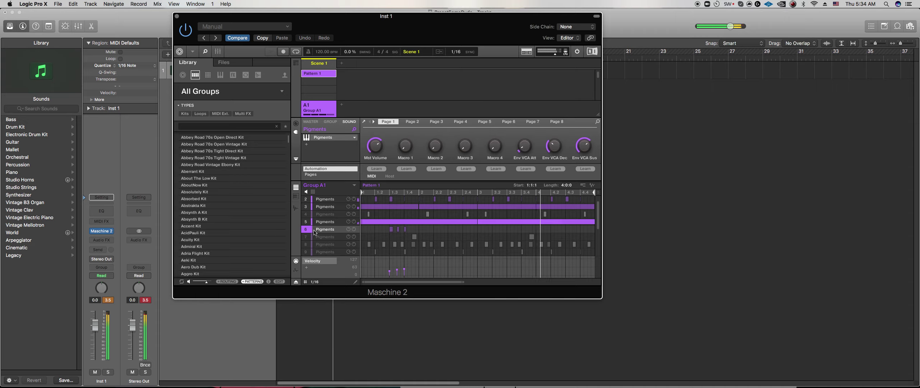
drag(463, 281, 489, 281)
scroll(398, 249, down, 2)
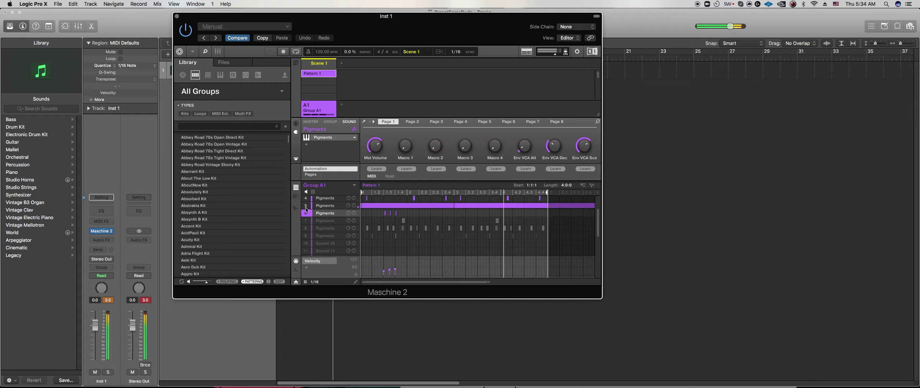
scroll(403, 248, up, 1)
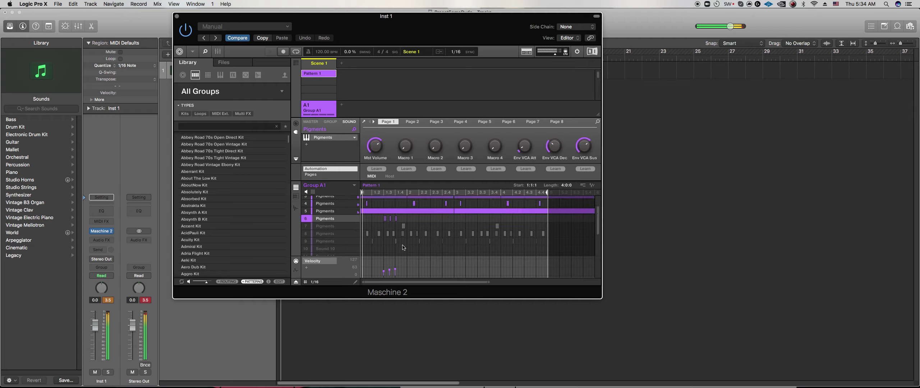
click(305, 227)
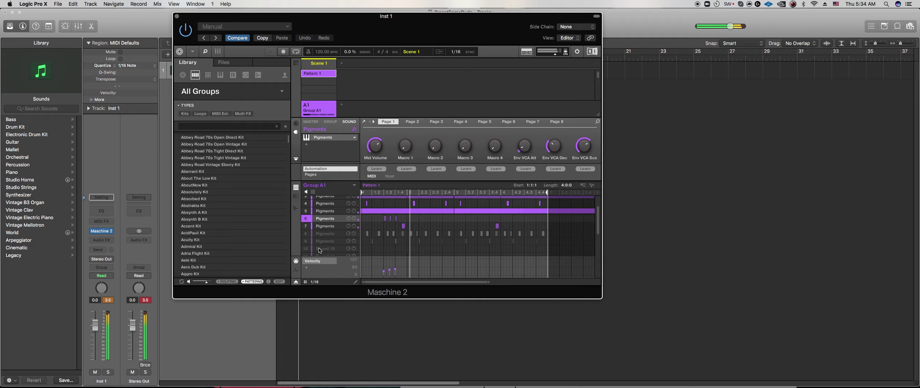
click(309, 237)
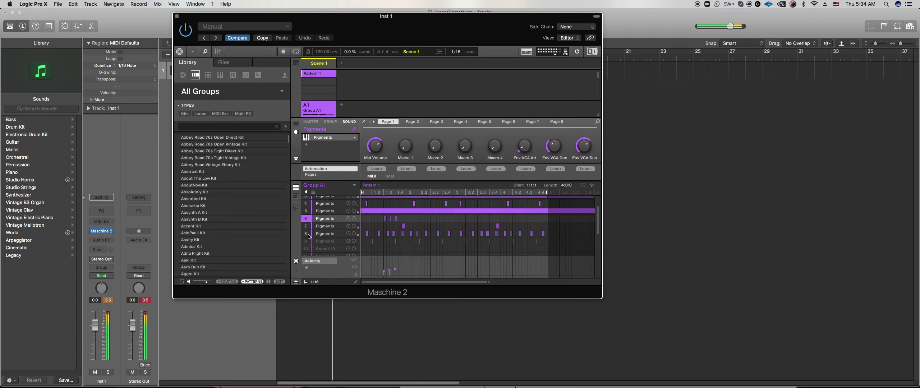
click(307, 242)
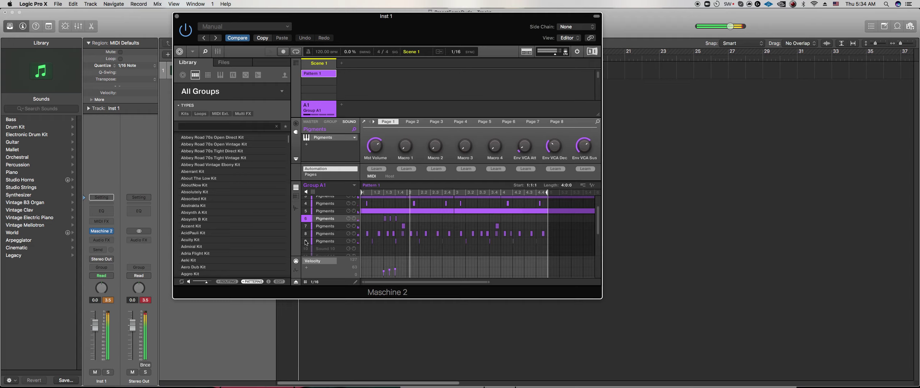